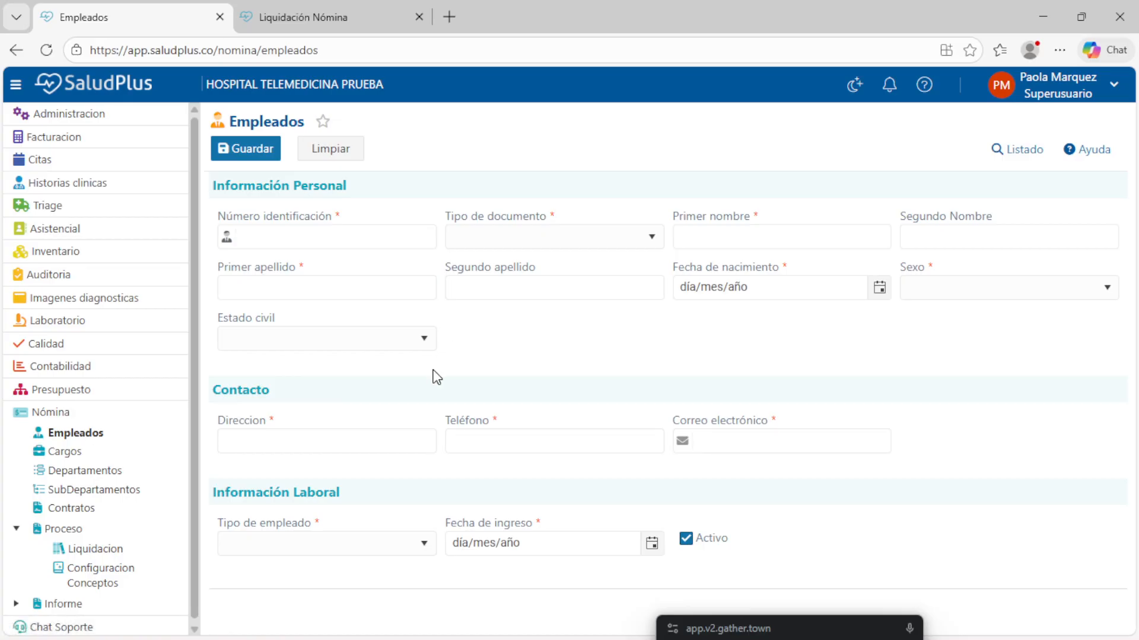
Review the options of the Nómina module, including what Proceso and Informe contain.
{"action": "left_click", "coordinate": [62, 415]}
{"action": "left_click", "coordinate": [64, 419]}
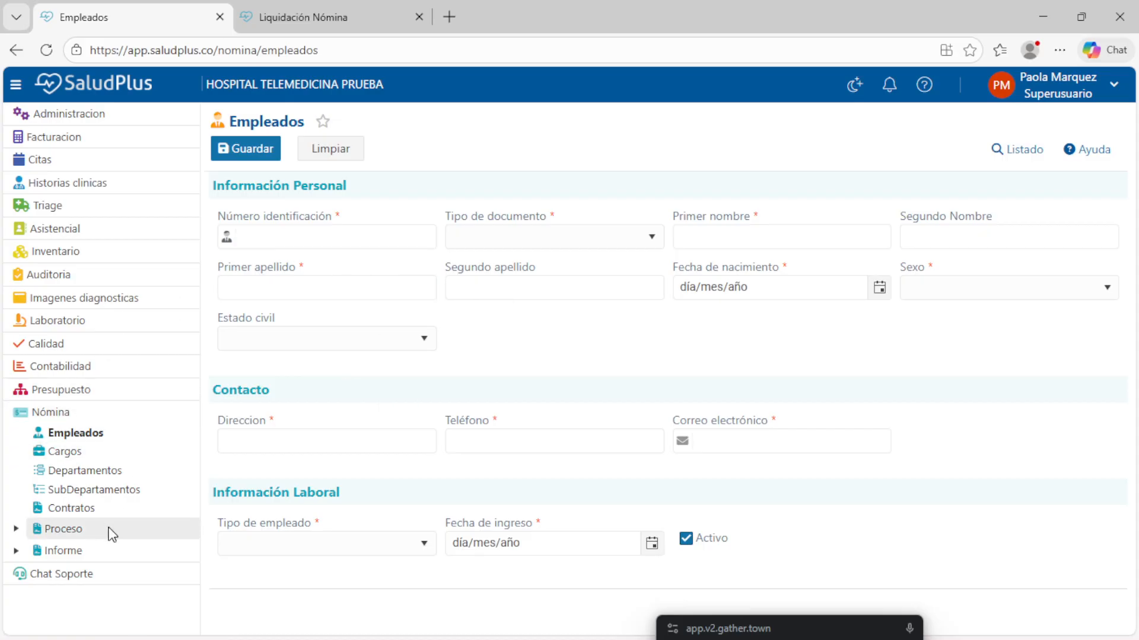
{"action": "left_click", "coordinate": [99, 554]}
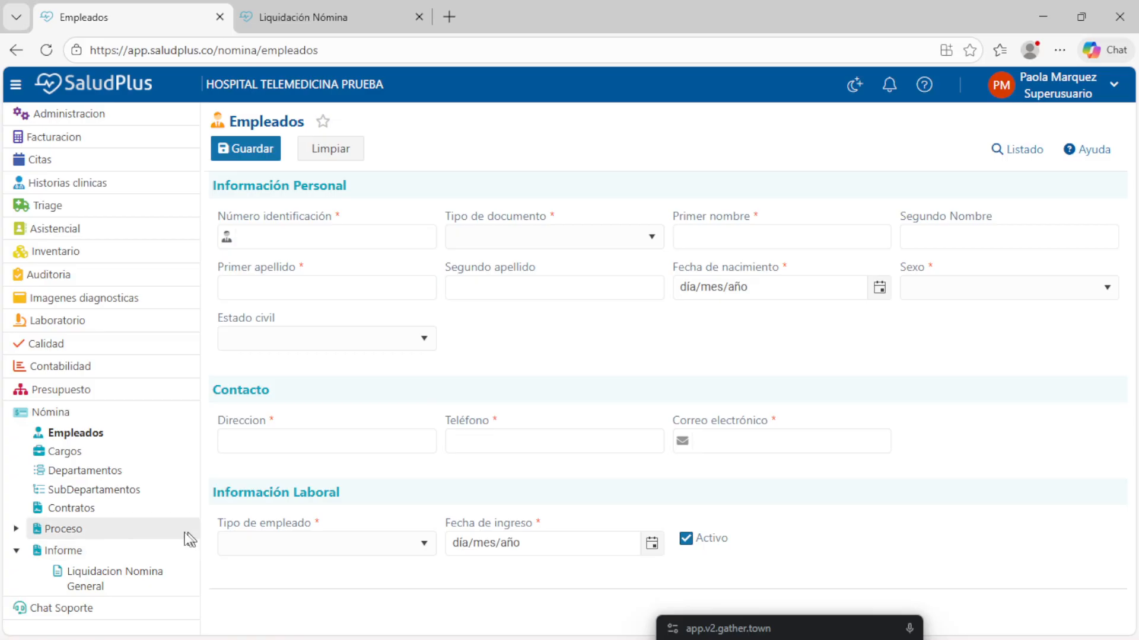
{"action": "left_click", "coordinate": [121, 532]}
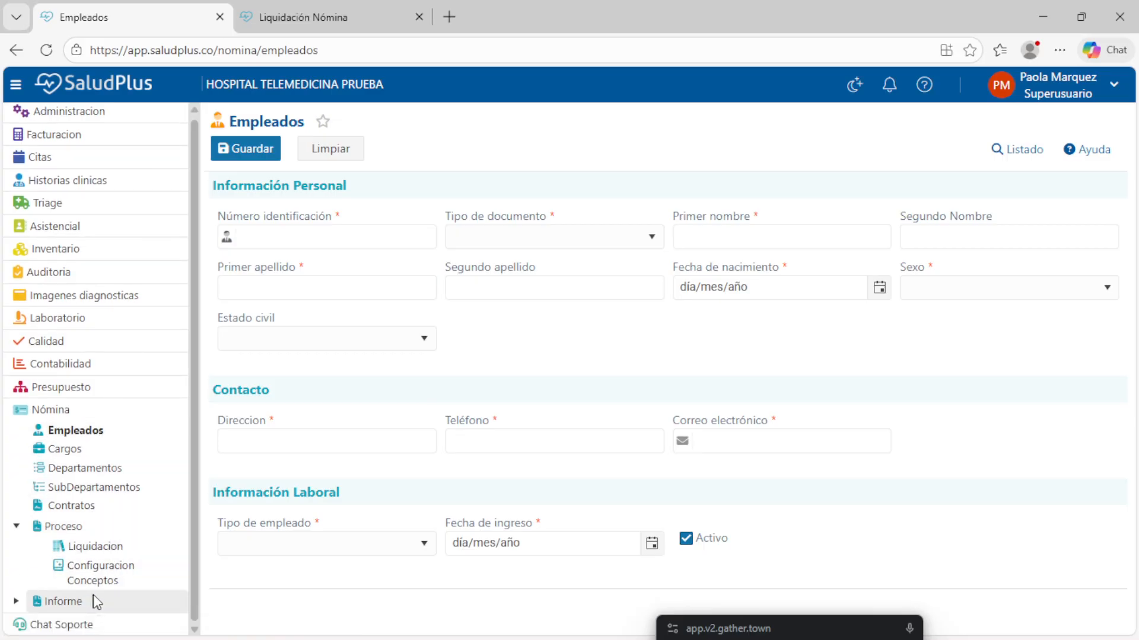
{"action": "left_click", "coordinate": [121, 600]}
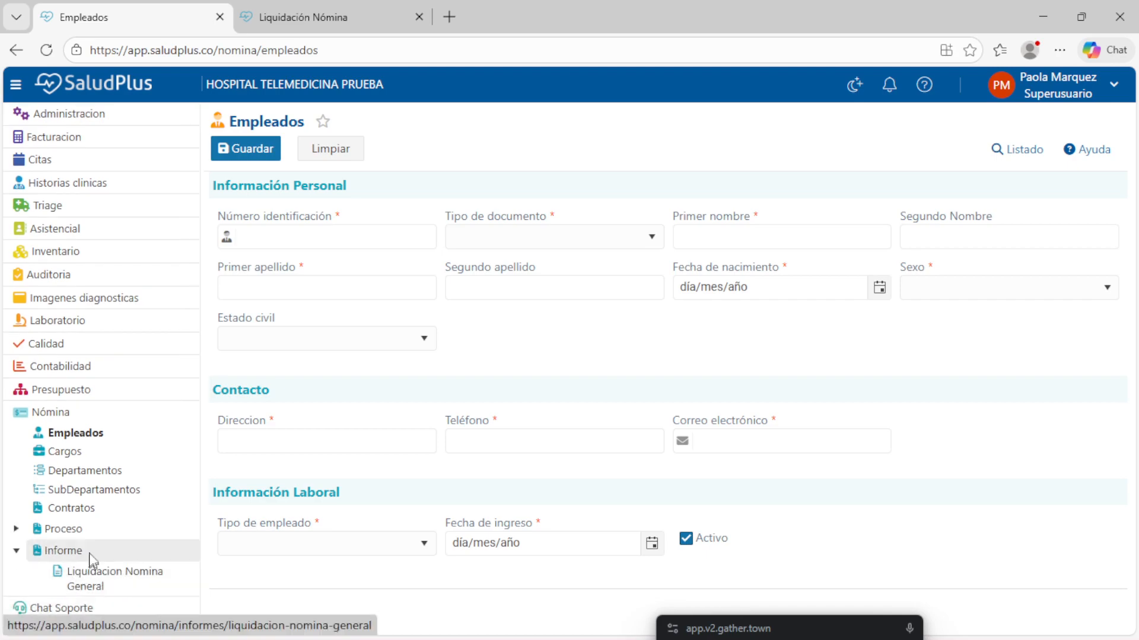
{"action": "left_click", "coordinate": [77, 532]}
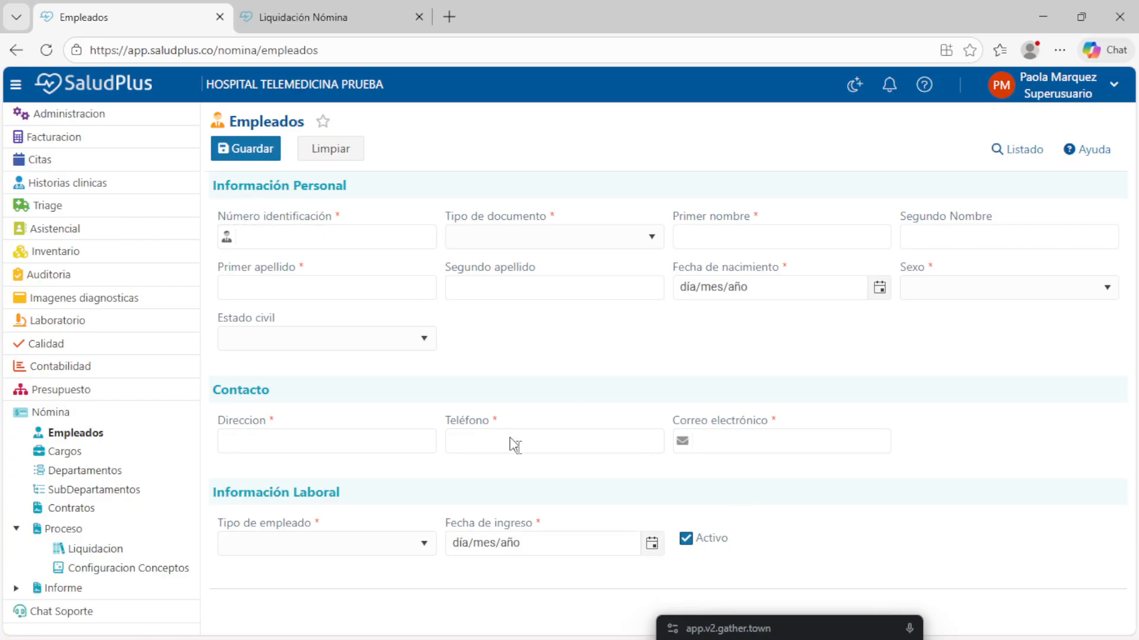
Examine the personal information fields of the employee form, including identification number, document type, sex and marital status.
{"action": "triple_click", "coordinate": [283, 214]}
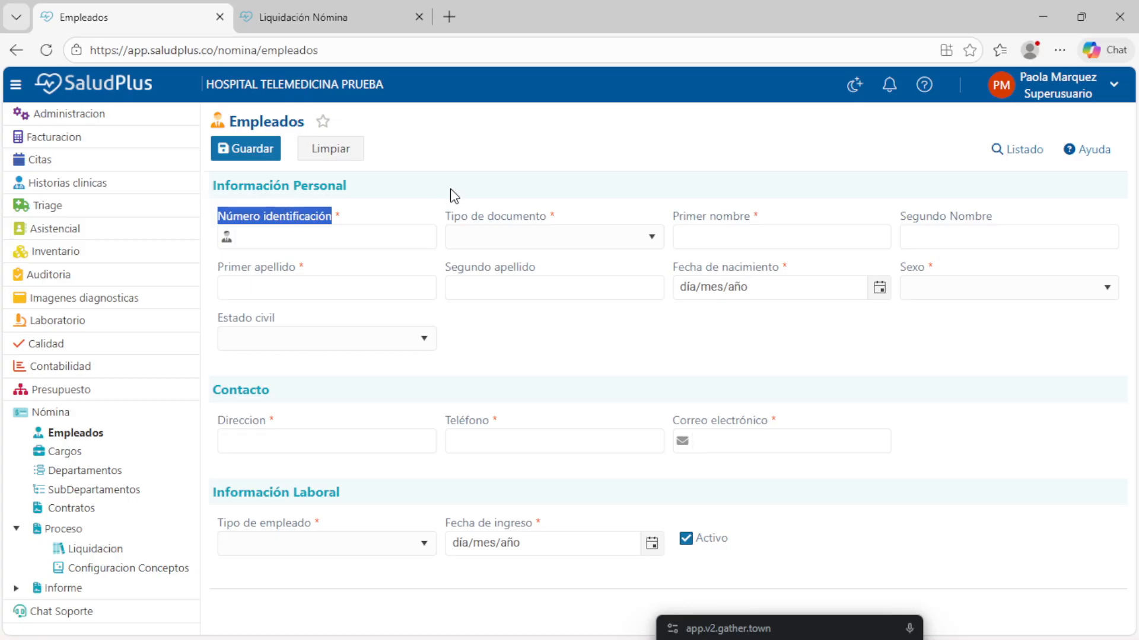
{"action": "left_click", "coordinate": [517, 240]}
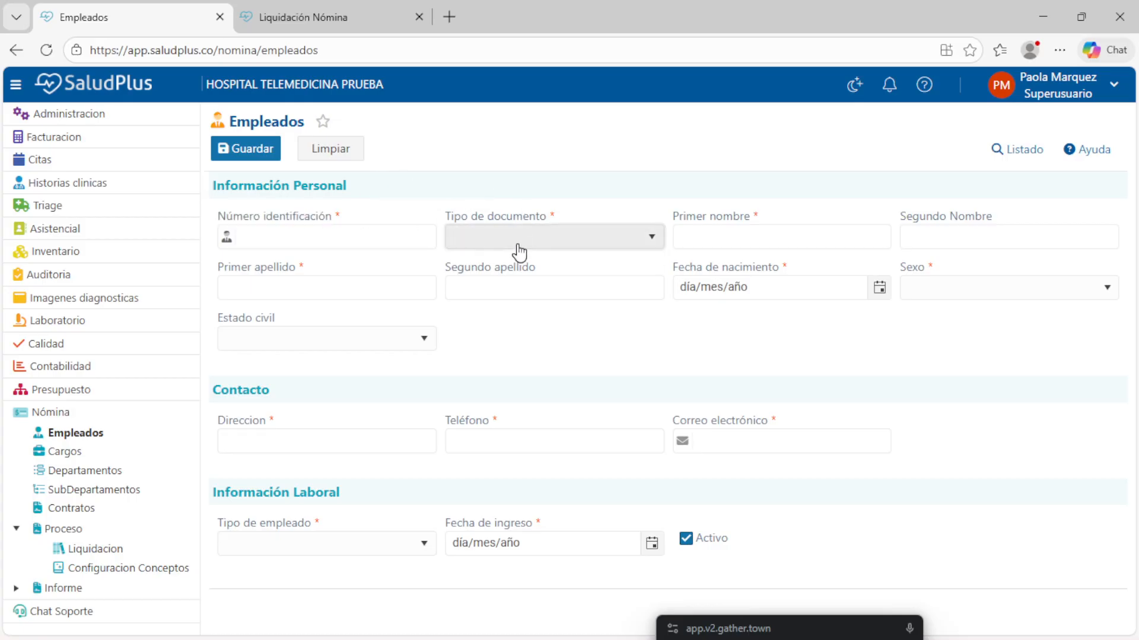
{"action": "left_click", "coordinate": [836, 338]}
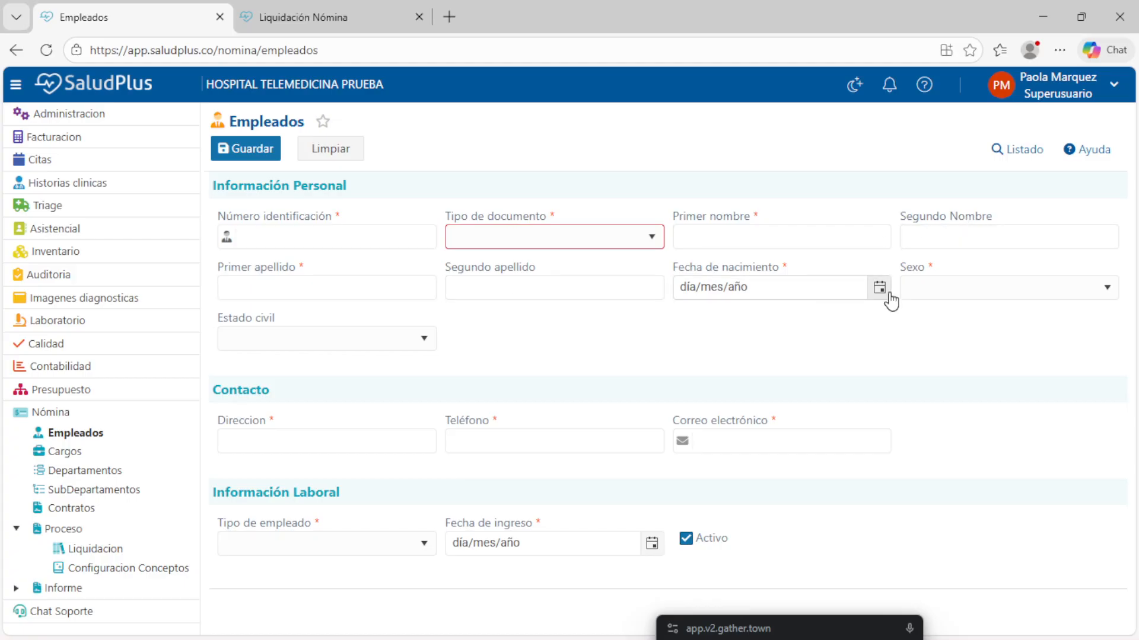
{"action": "left_click", "coordinate": [934, 292]}
{"action": "left_click", "coordinate": [934, 293]}
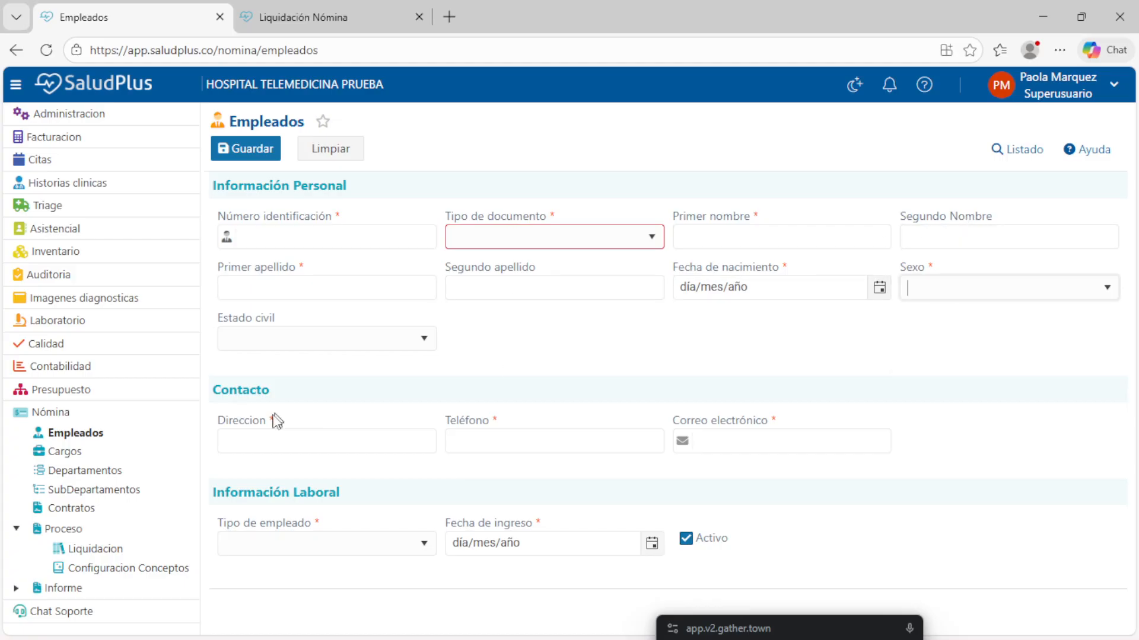
{"action": "left_click", "coordinate": [303, 336]}
{"action": "left_click", "coordinate": [304, 338]}
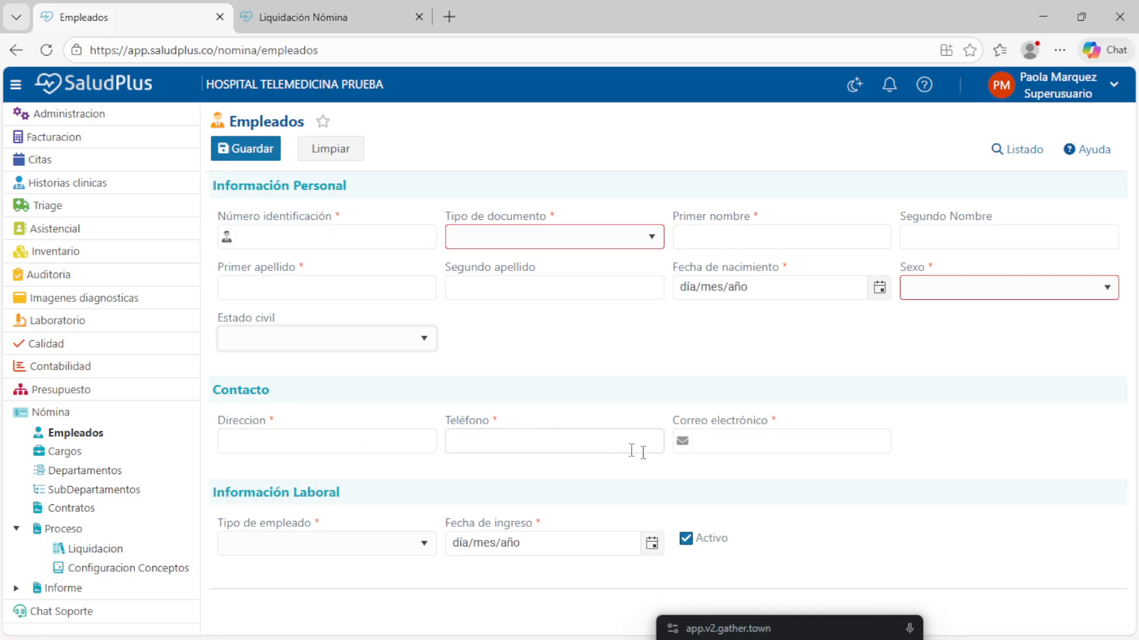
Look through the available employee types in the employment information section without choosing one.
{"action": "left_click", "coordinate": [311, 554]}
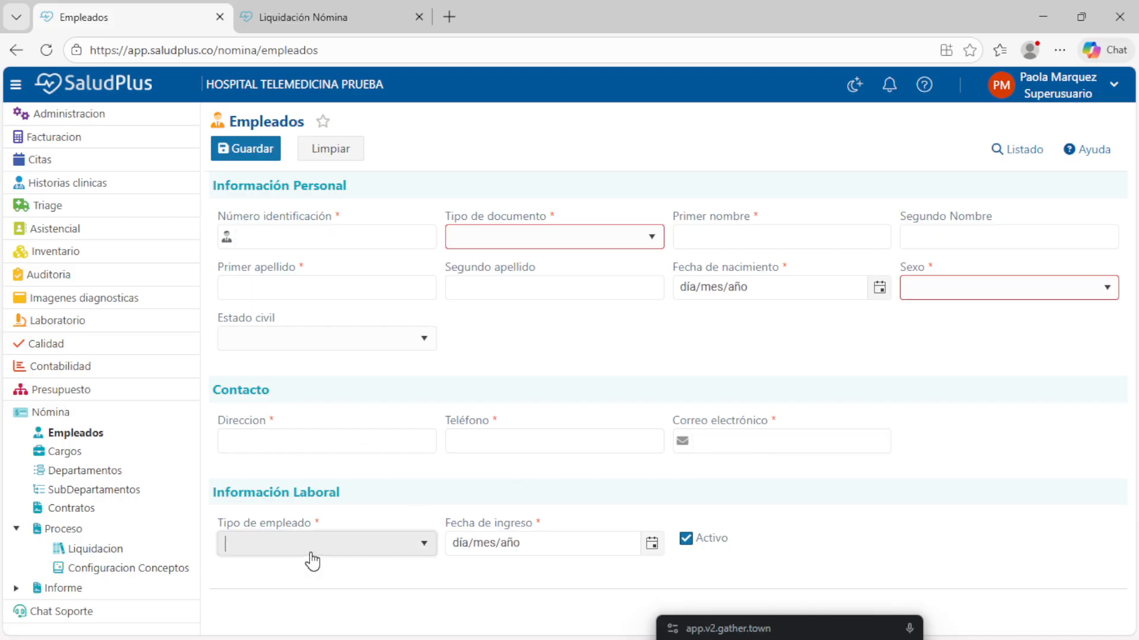
{"action": "left_click", "coordinate": [310, 556]}
{"action": "left_click", "coordinate": [312, 559]}
{"action": "scroll", "coordinate": [343, 518], "scroll_direction": "down", "scroll_amount": 6}
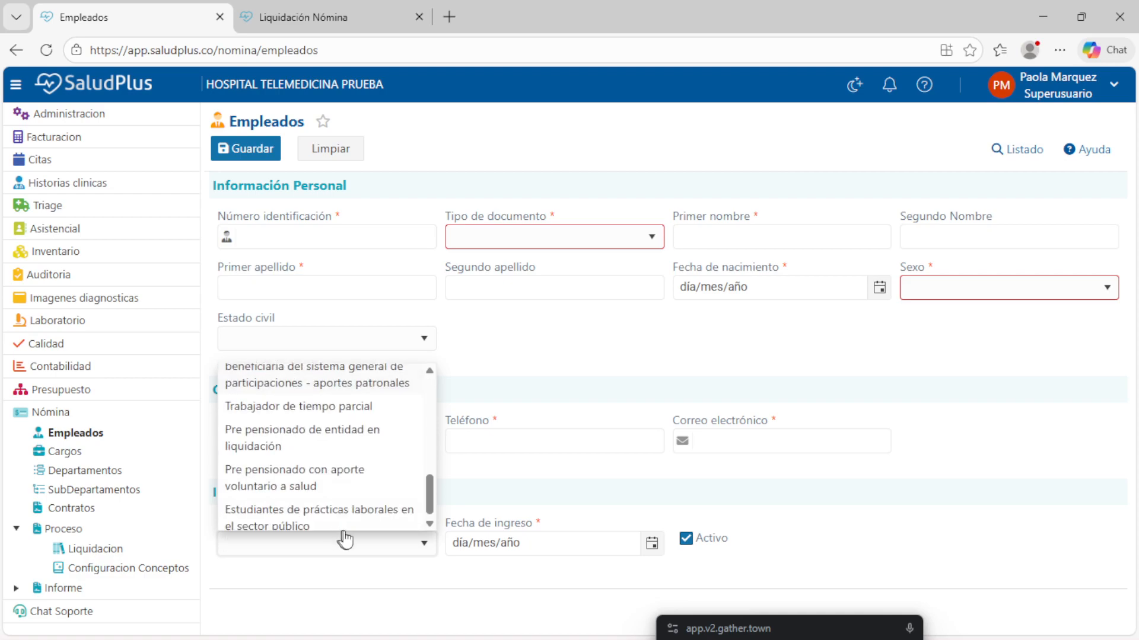
{"action": "left_click", "coordinate": [596, 475]}
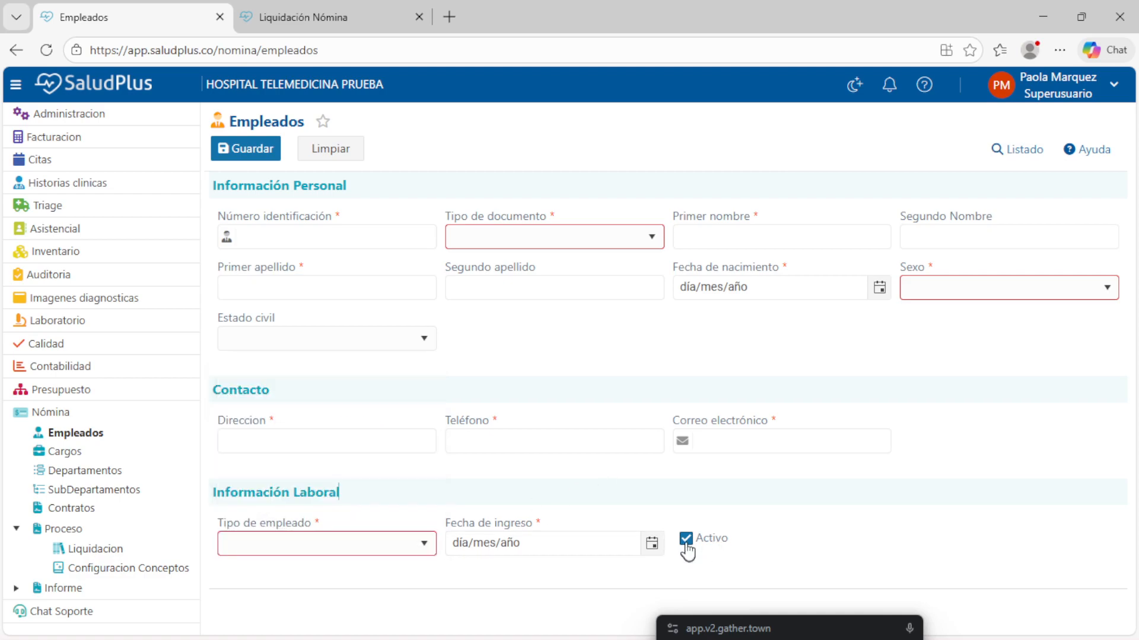
Open the Cargos form and check its SubDepartamento field.
{"action": "left_click", "coordinate": [131, 458]}
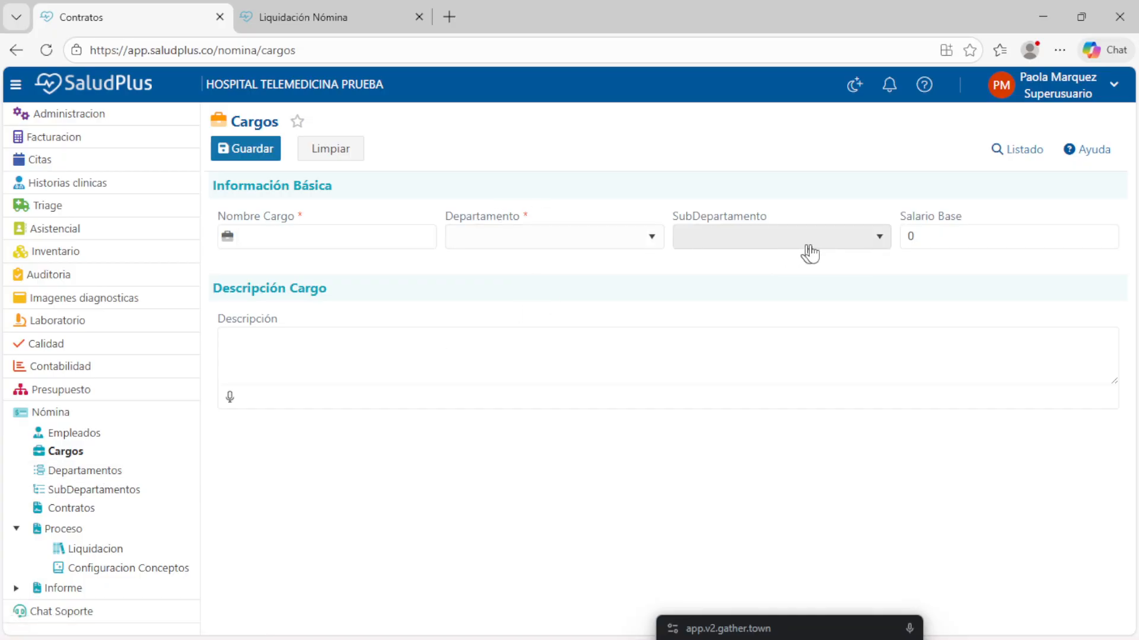
{"action": "left_click", "coordinate": [762, 243]}
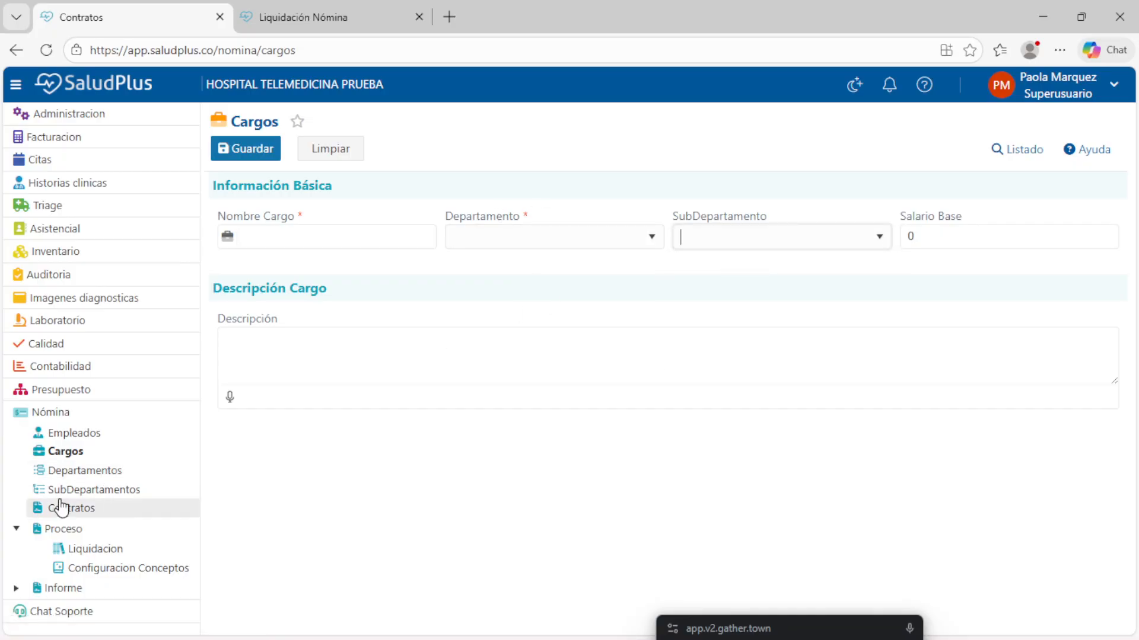
View the list of existing departments and open a blank form for a new department.
{"action": "left_click", "coordinate": [114, 471]}
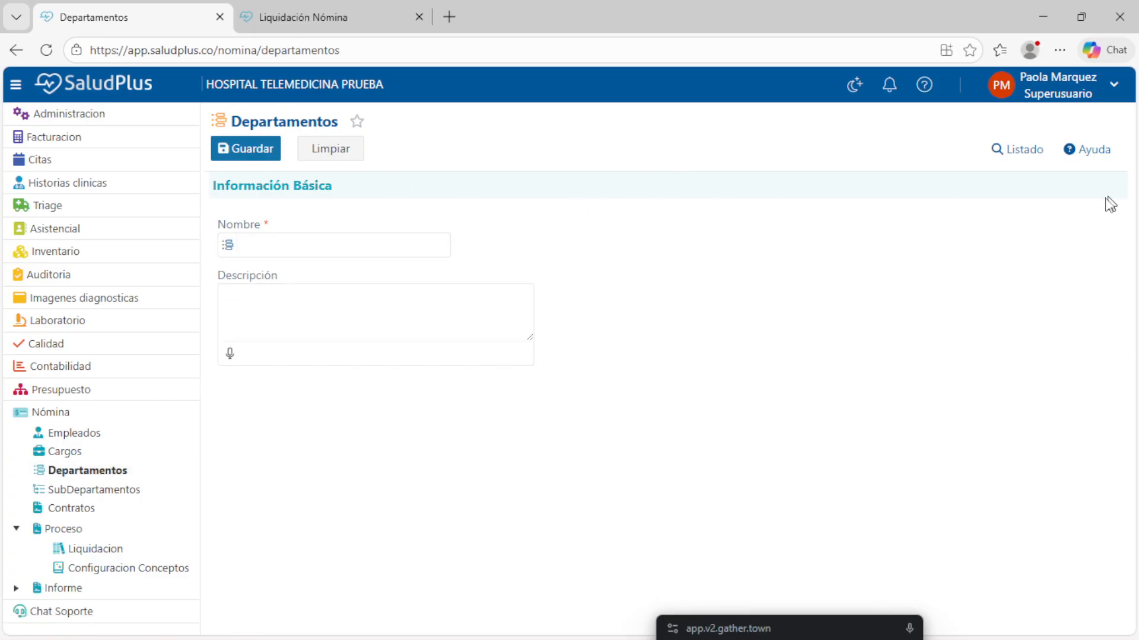
{"action": "left_click", "coordinate": [1019, 151]}
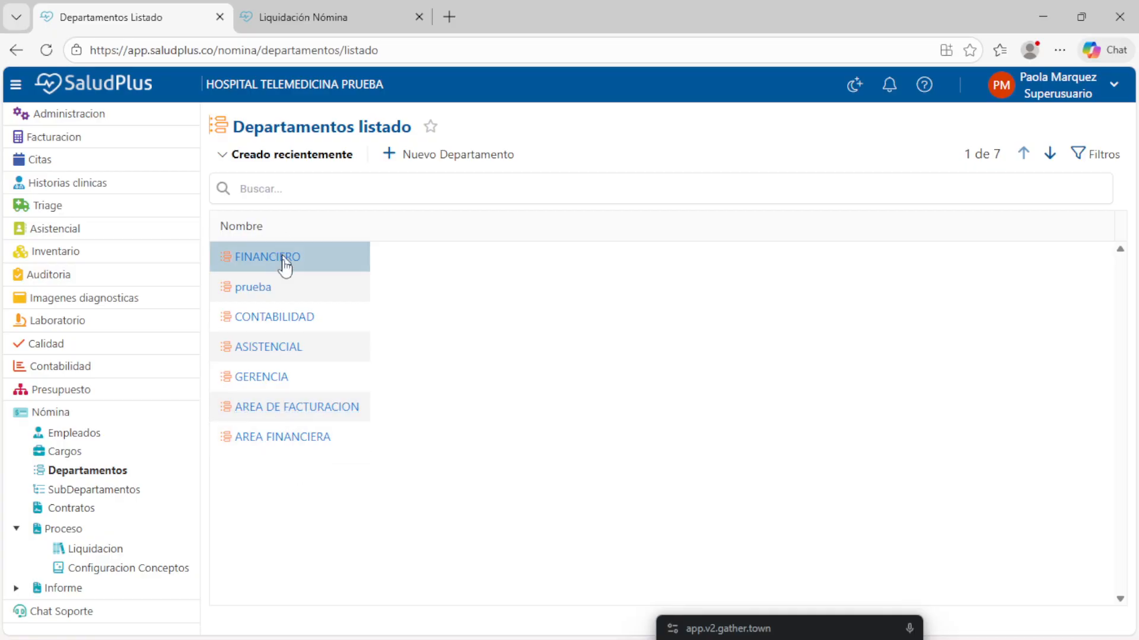
{"action": "left_click", "coordinate": [452, 154]}
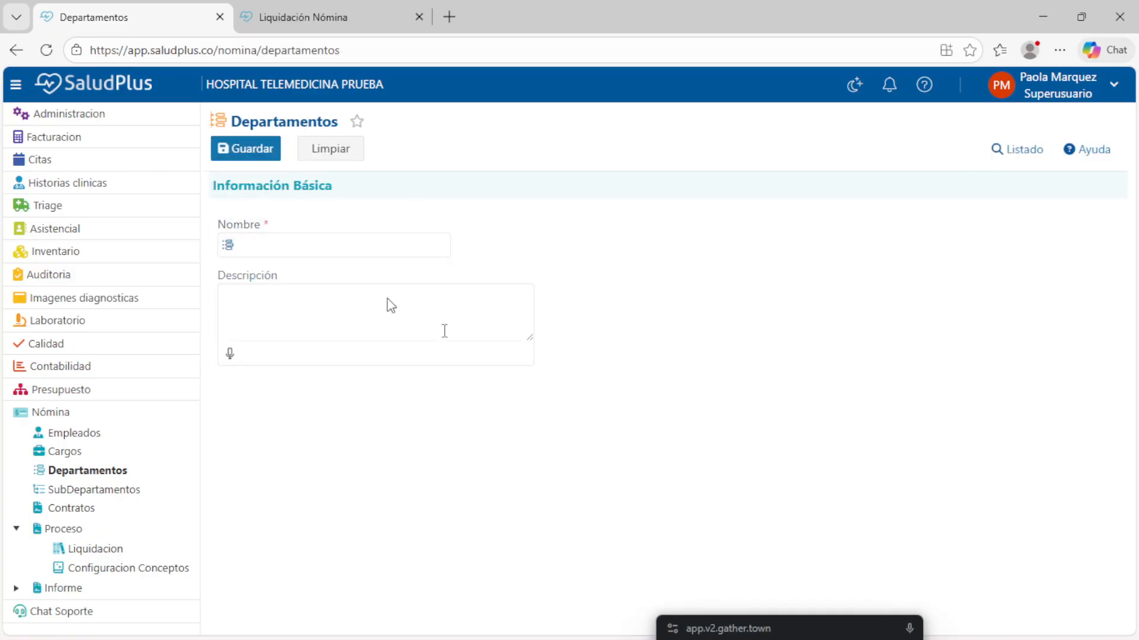
Open the SubDepartamentos form, look through the available departments and choose Laboratorio Clínico, leaving the name ready for entry.
{"action": "left_click", "coordinate": [101, 496]}
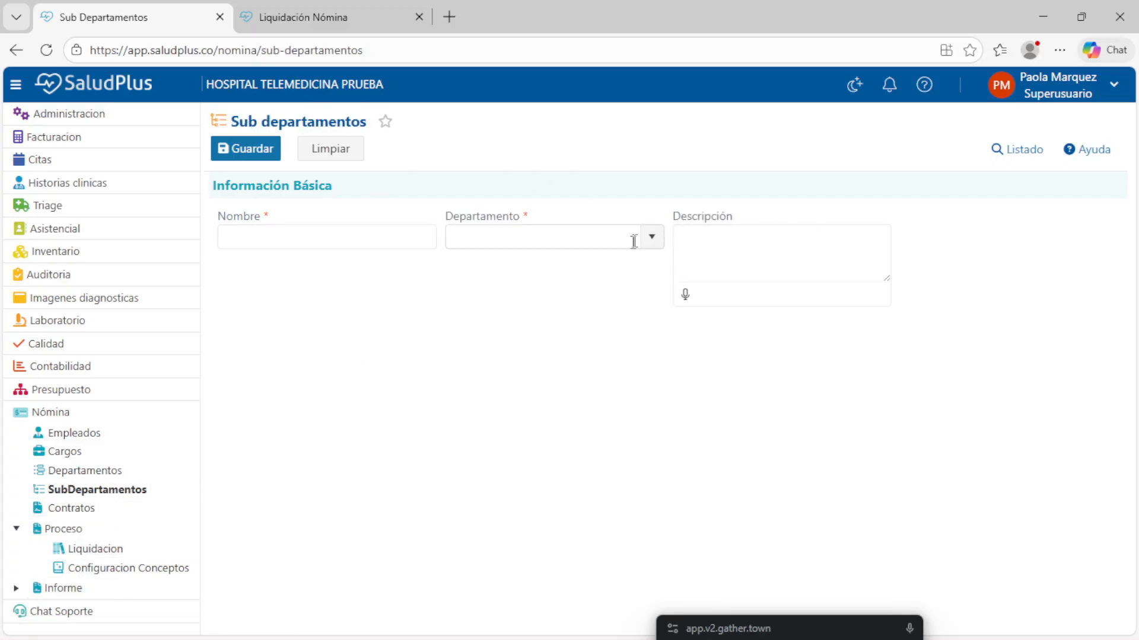
{"action": "left_click", "coordinate": [653, 239]}
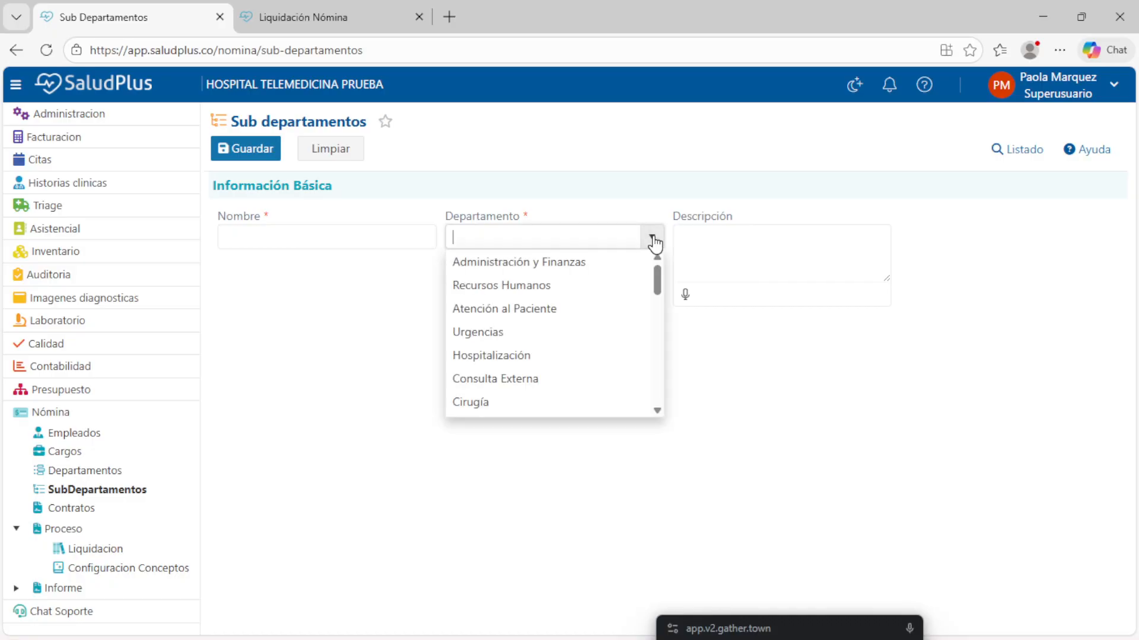
{"action": "scroll", "coordinate": [559, 386], "scroll_direction": "down", "scroll_amount": 5}
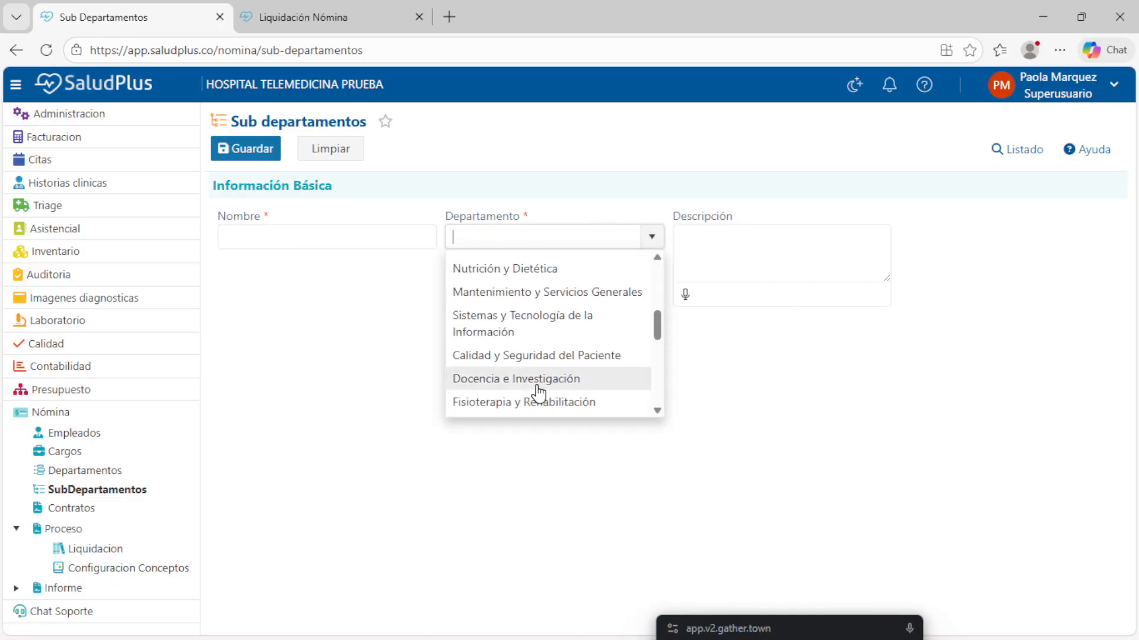
{"action": "scroll", "coordinate": [538, 391], "scroll_direction": "up", "scroll_amount": 5}
{"action": "scroll", "coordinate": [538, 390], "scroll_direction": "down", "scroll_amount": 10}
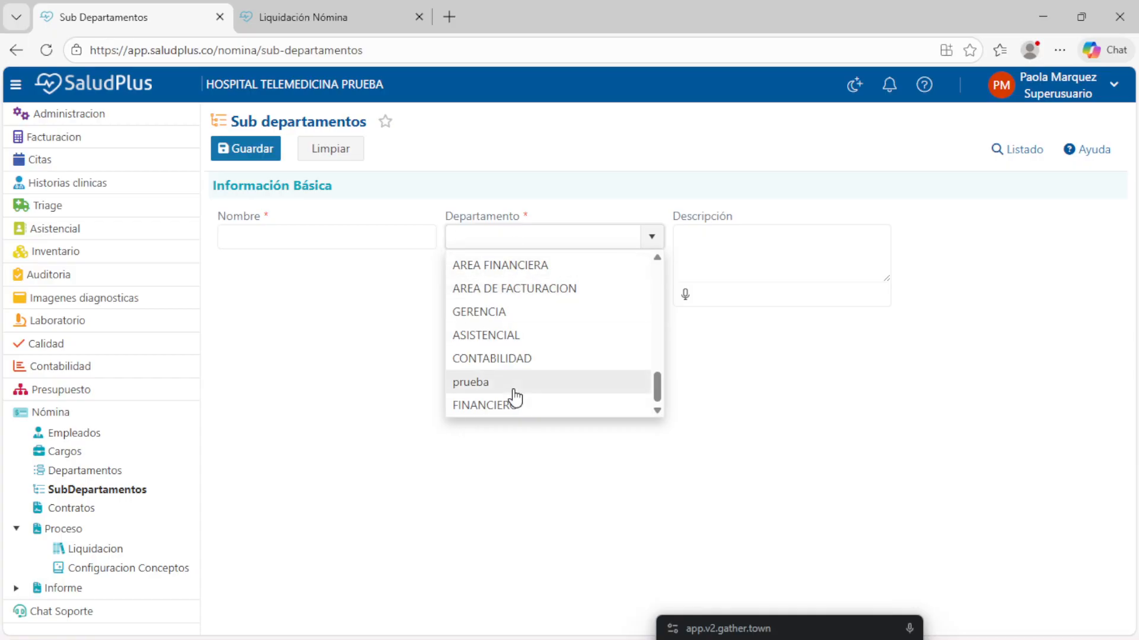
{"action": "scroll", "coordinate": [516, 397], "scroll_direction": "up", "scroll_amount": 3}
{"action": "scroll", "coordinate": [515, 398], "scroll_direction": "up", "scroll_amount": 5}
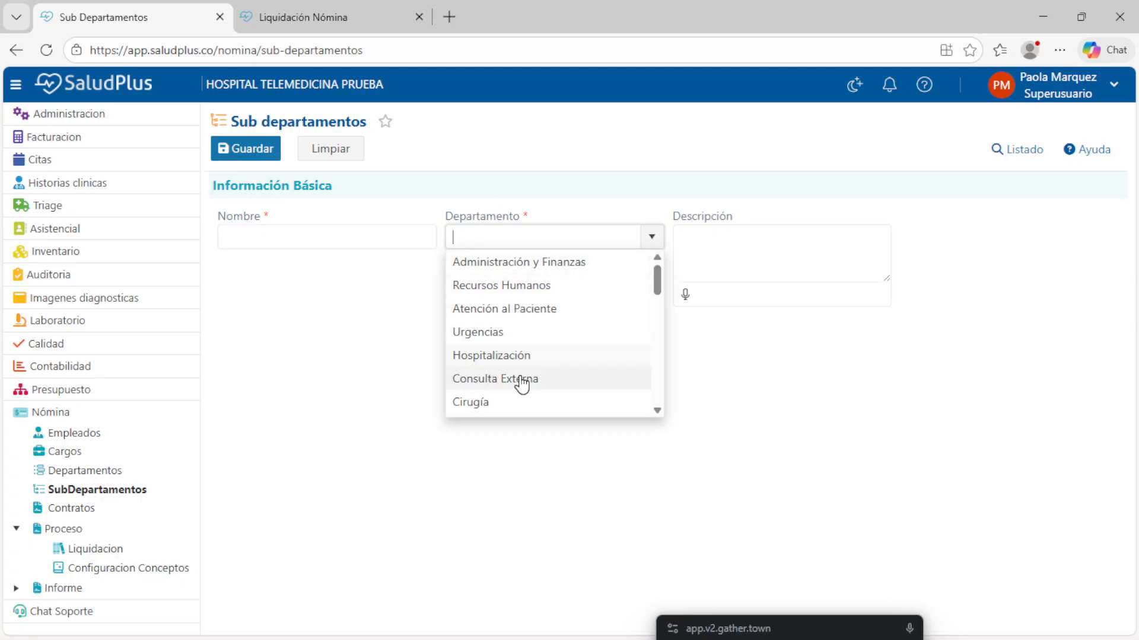
{"action": "scroll", "coordinate": [564, 362], "scroll_direction": "down", "scroll_amount": 2}
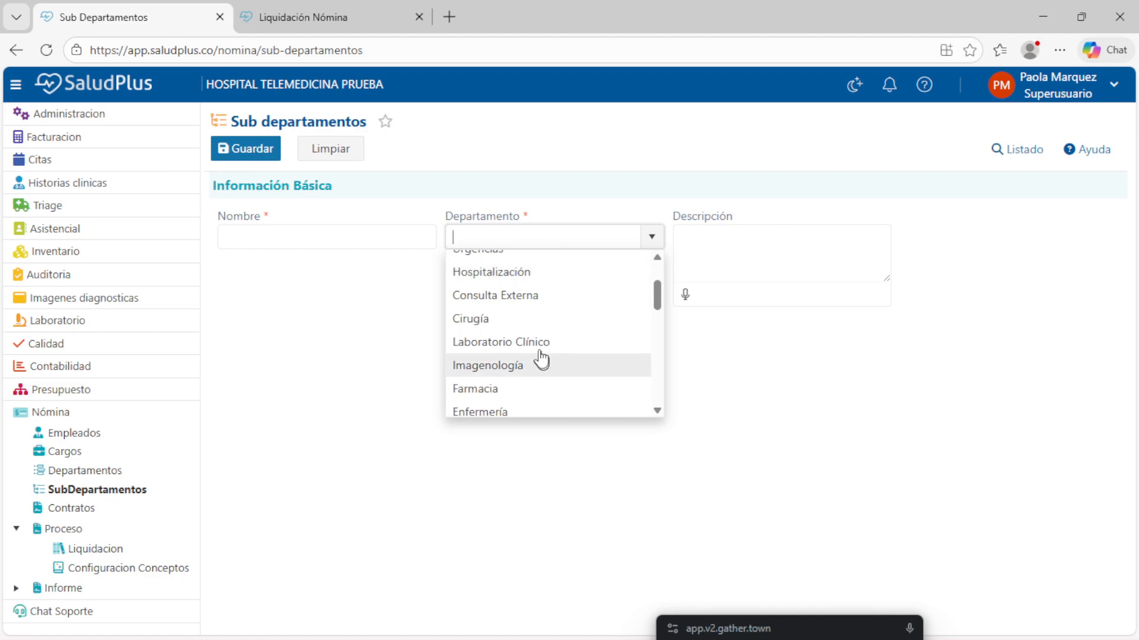
{"action": "left_click", "coordinate": [540, 347]}
{"action": "left_click", "coordinate": [284, 243]}
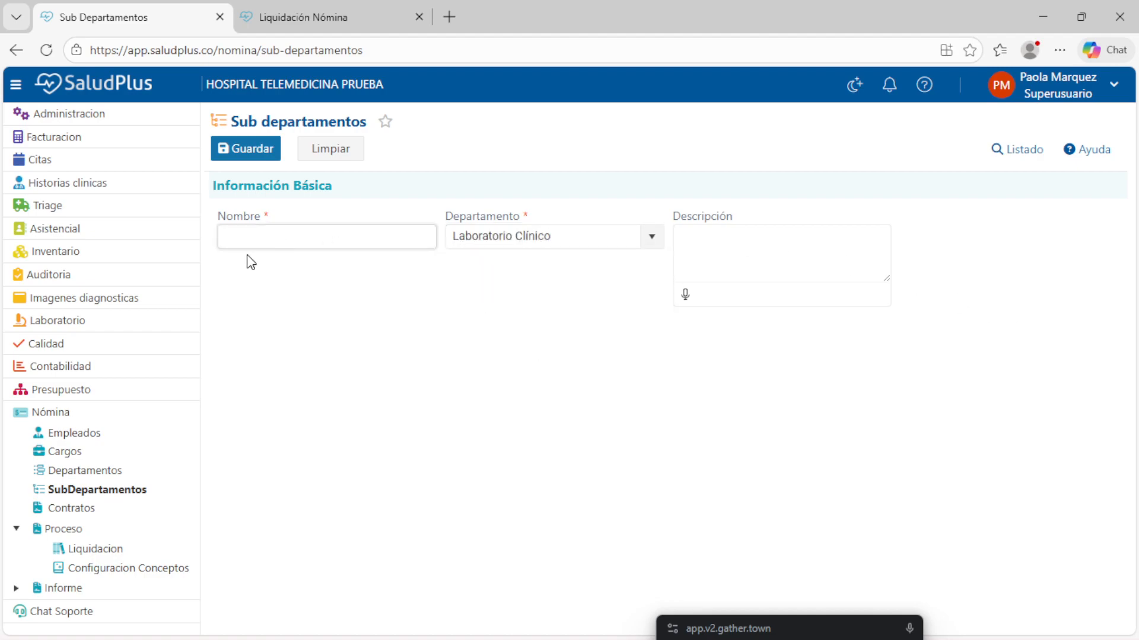
{"action": "left_click", "coordinate": [311, 117]}
{"action": "triple_click", "coordinate": [312, 117]}
{"action": "left_click", "coordinate": [279, 239]}
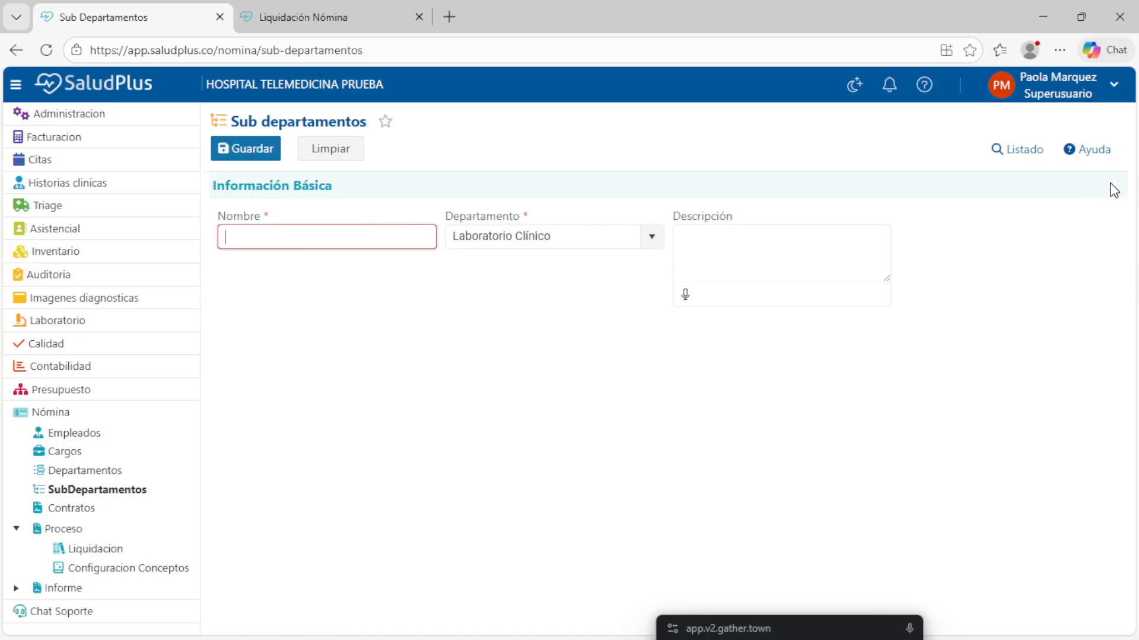
Start a new subdepartment from the subdepartment list and set its department to Hospitalización.
{"action": "left_click", "coordinate": [1015, 152]}
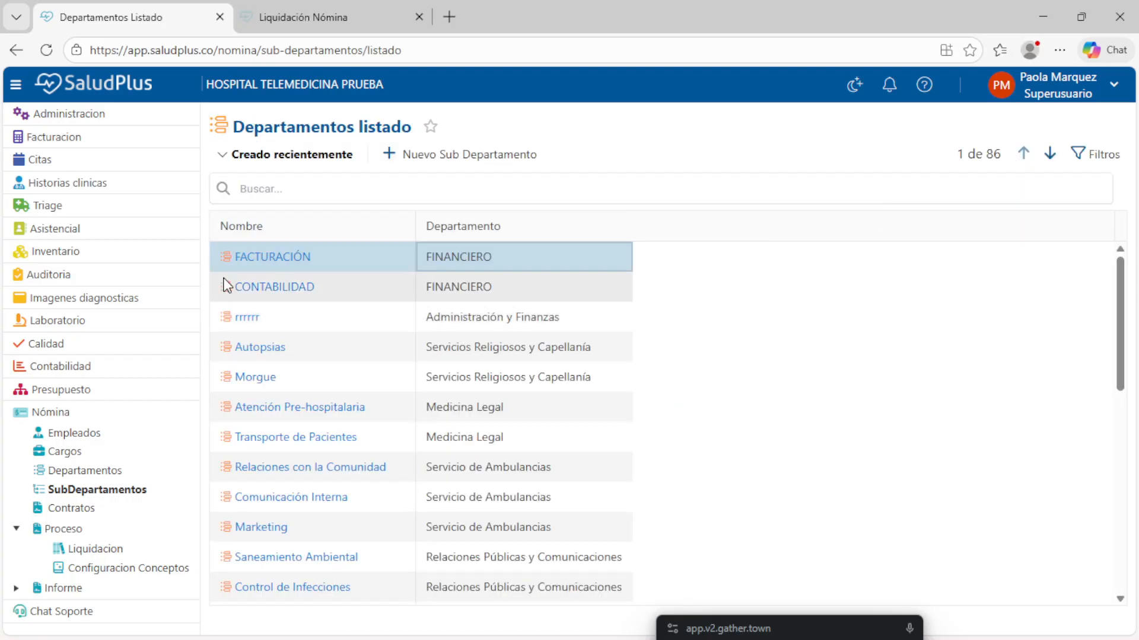
{"action": "left_click", "coordinate": [454, 158]}
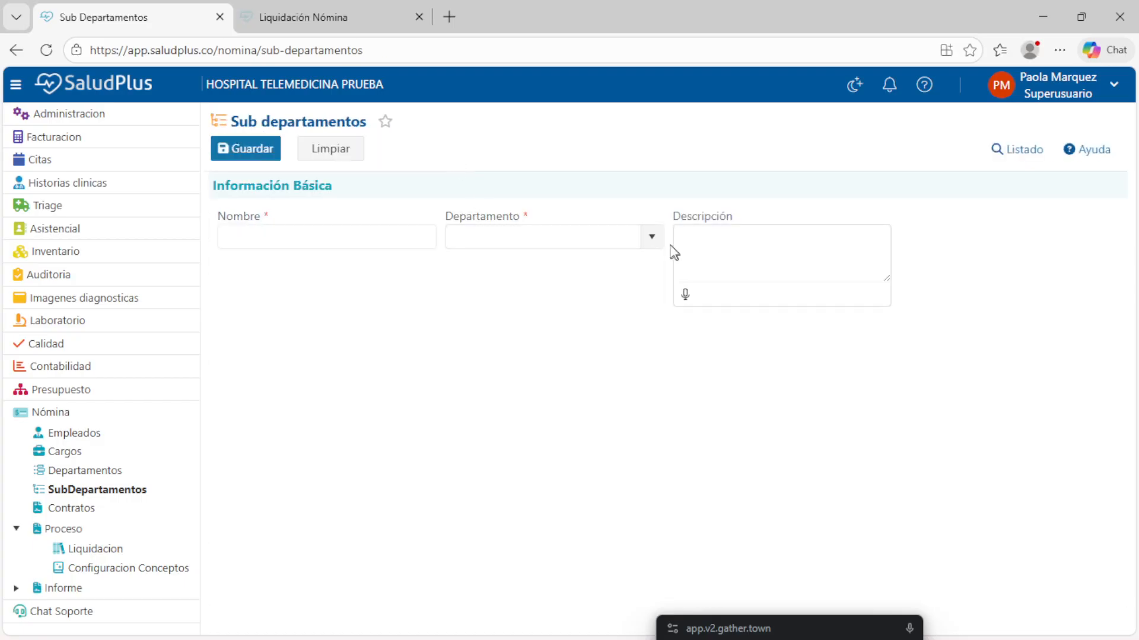
{"action": "left_click", "coordinate": [652, 237]}
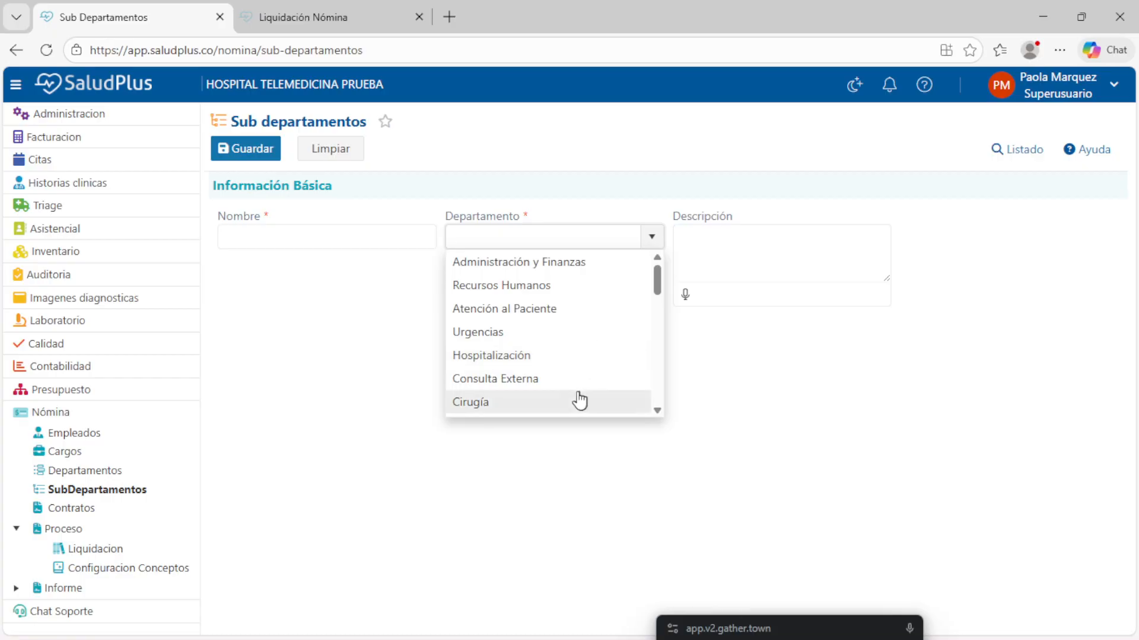
{"action": "left_click", "coordinate": [510, 356]}
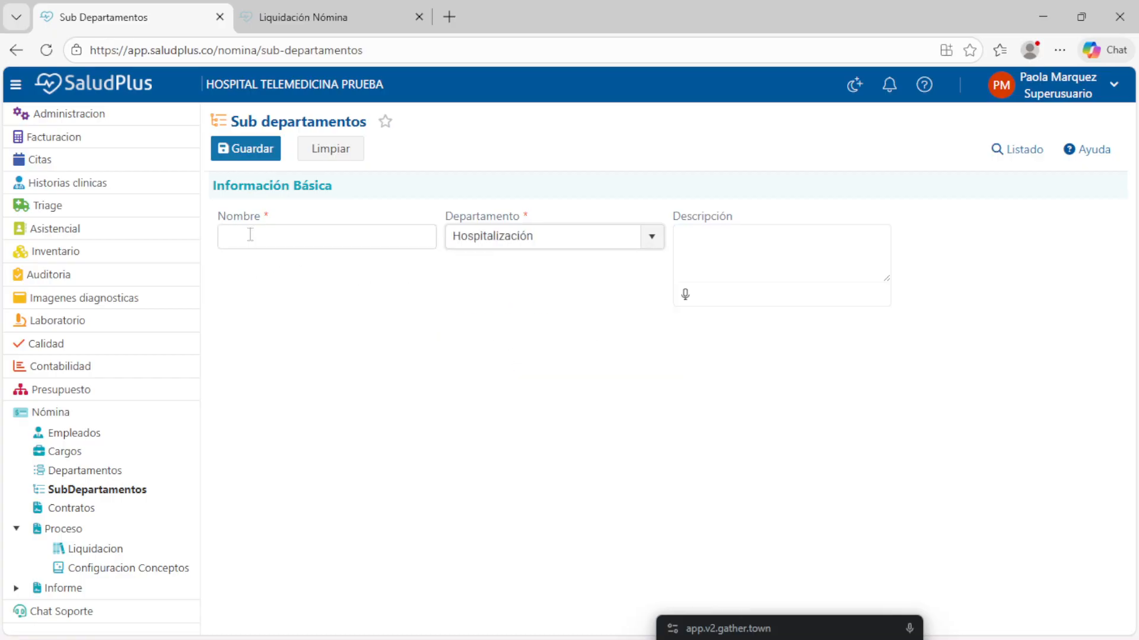
{"action": "left_click", "coordinate": [306, 245]}
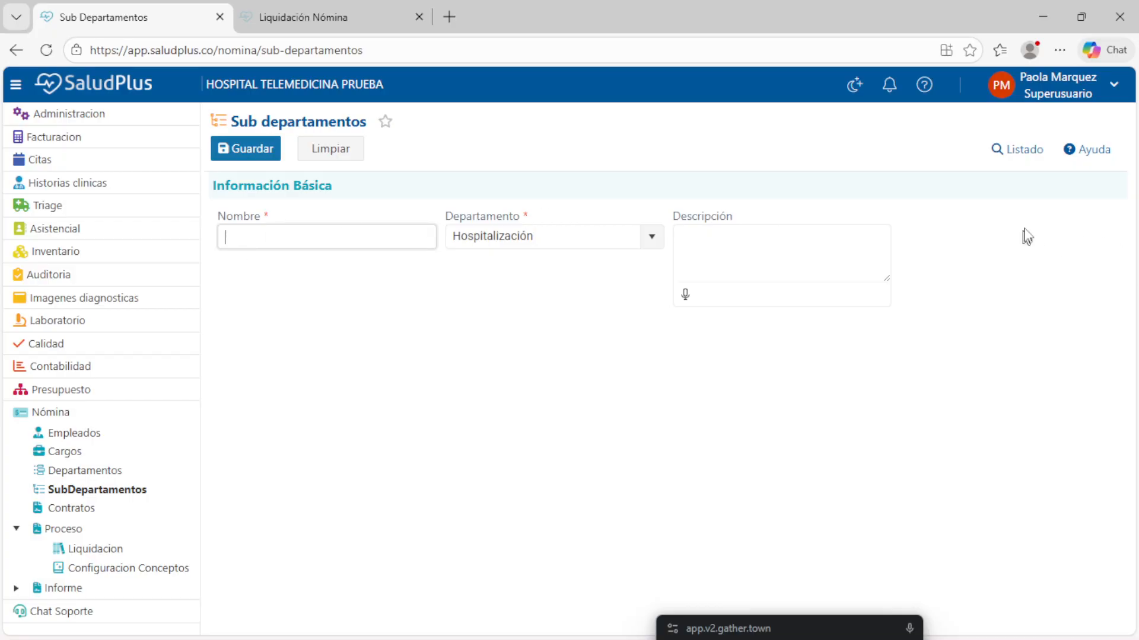
Open the subdepartment list and examine the registered subdepartments with the department each belongs to.
{"action": "left_click", "coordinate": [1019, 145]}
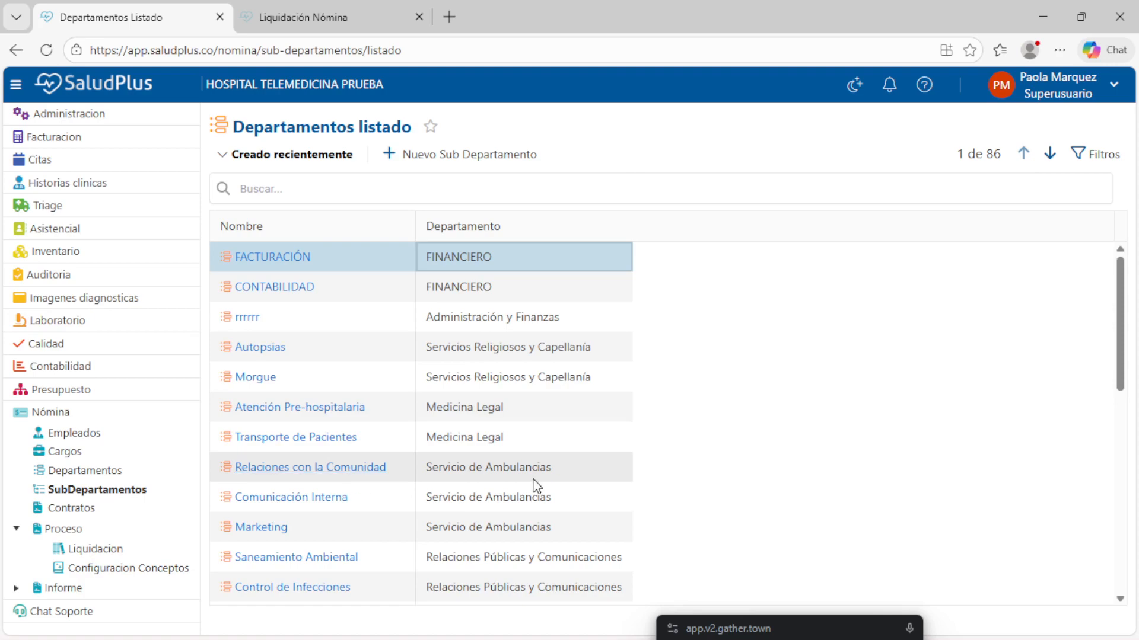
{"action": "scroll", "coordinate": [275, 491], "scroll_direction": "down", "scroll_amount": 4}
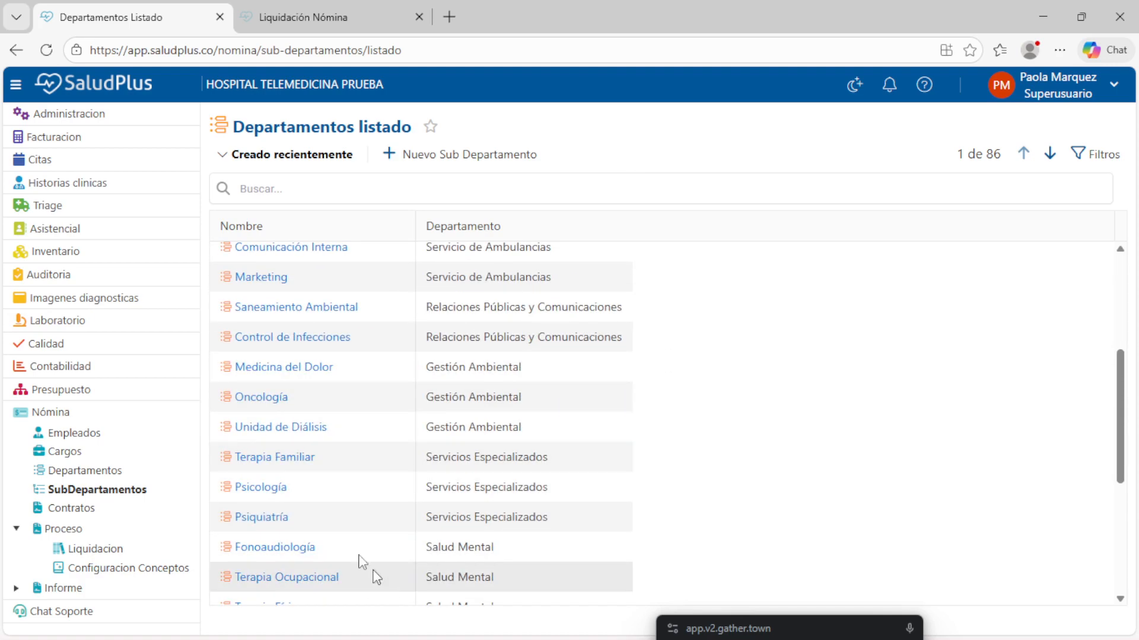
{"action": "scroll", "coordinate": [397, 563], "scroll_direction": "down", "scroll_amount": 3}
{"action": "scroll", "coordinate": [412, 554], "scroll_direction": "down", "scroll_amount": 2}
{"action": "scroll", "coordinate": [334, 538], "scroll_direction": "down", "scroll_amount": 5}
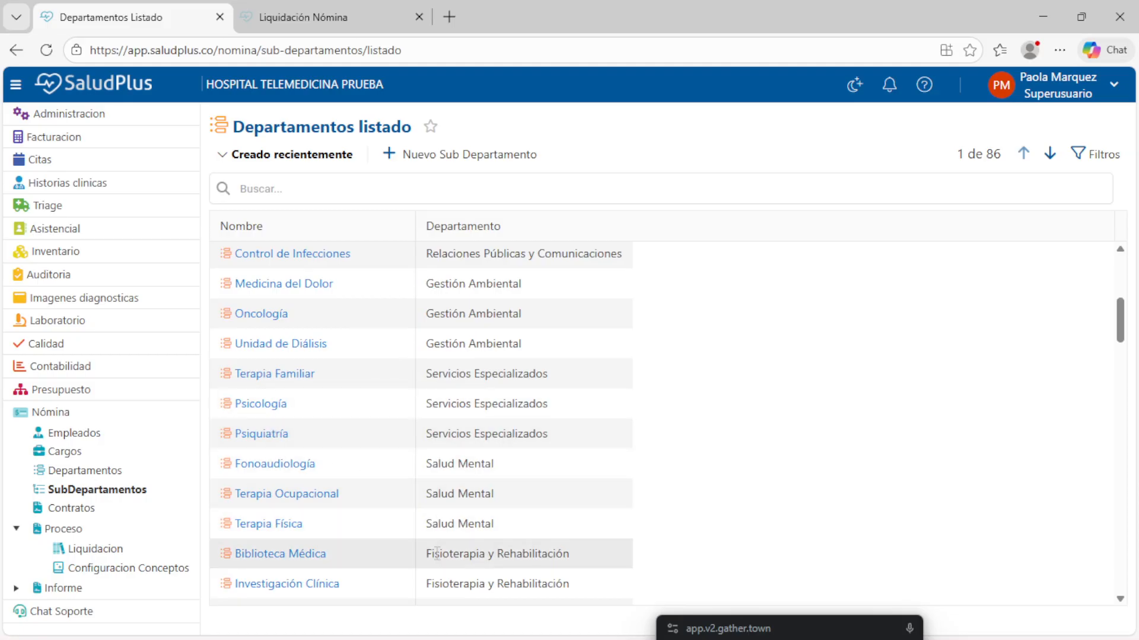
{"action": "scroll", "coordinate": [434, 560], "scroll_direction": "down", "scroll_amount": 5}
{"action": "scroll", "coordinate": [427, 508], "scroll_direction": "up", "scroll_amount": 5}
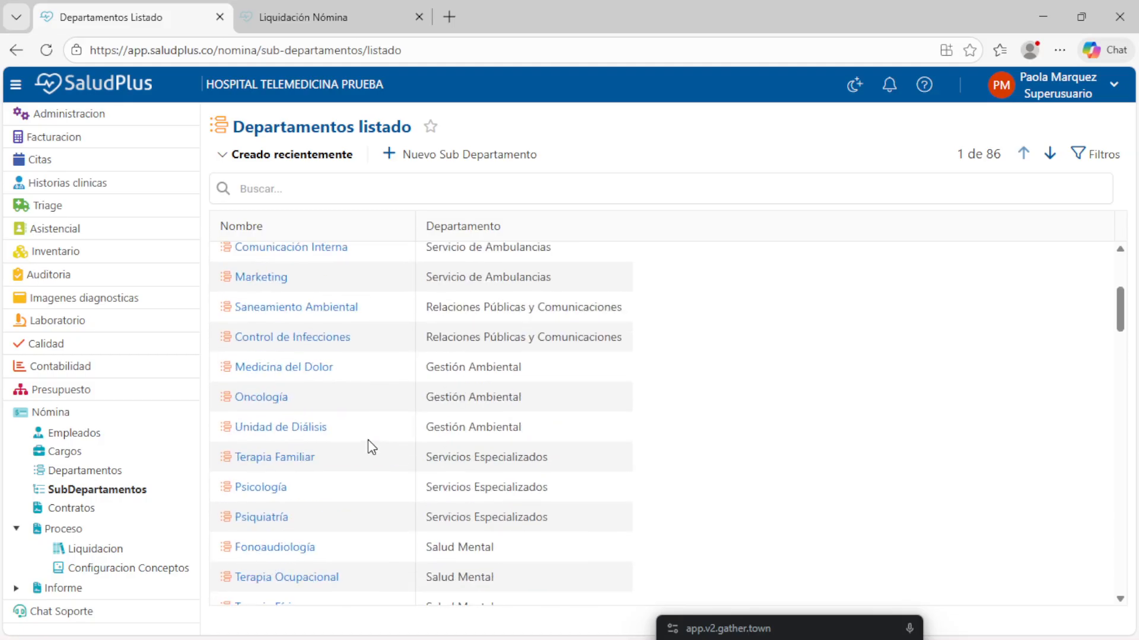
Open a blank subdepartment form and review its name field and the available department choices.
{"action": "scroll", "coordinate": [372, 449], "scroll_direction": "up", "scroll_amount": 5}
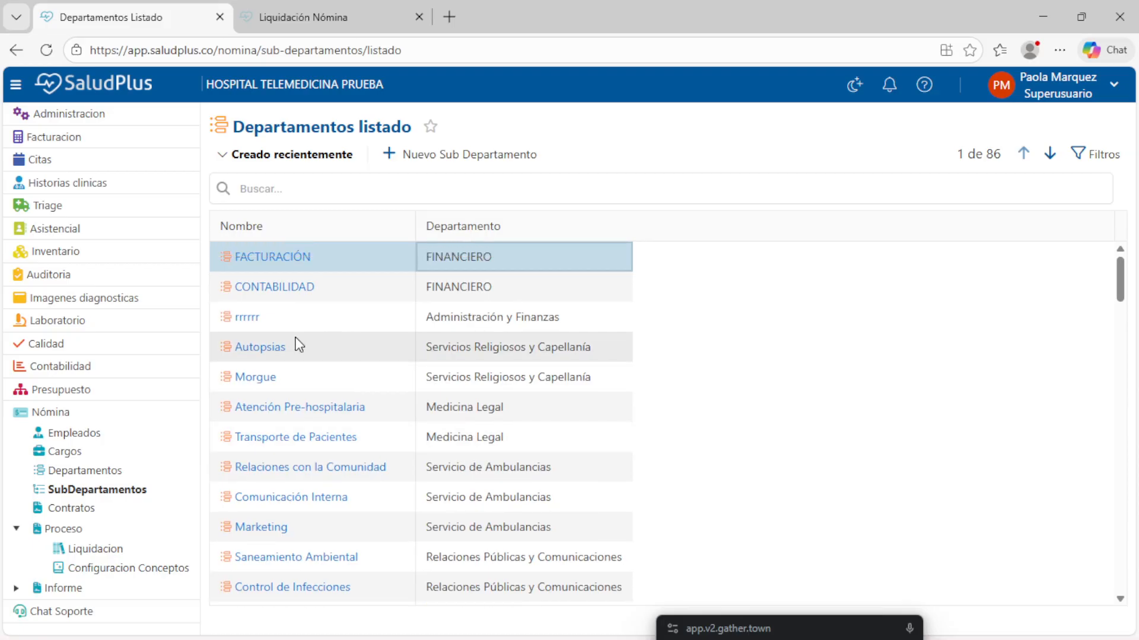
{"action": "left_click", "coordinate": [452, 156]}
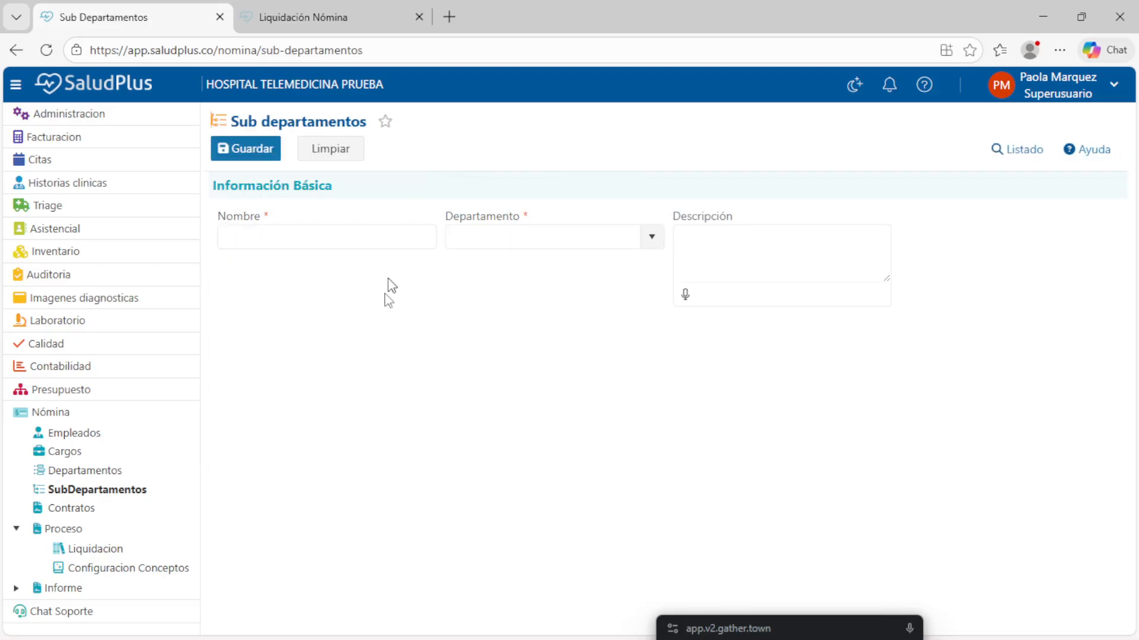
{"action": "left_click", "coordinate": [325, 243]}
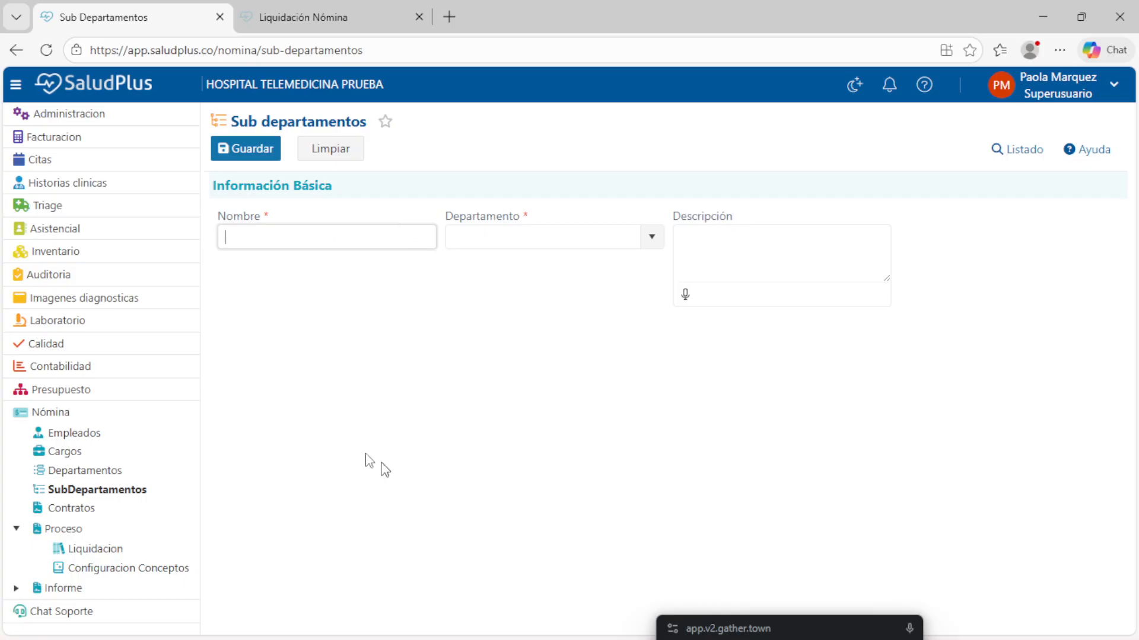
{"action": "left_click", "coordinate": [645, 244]}
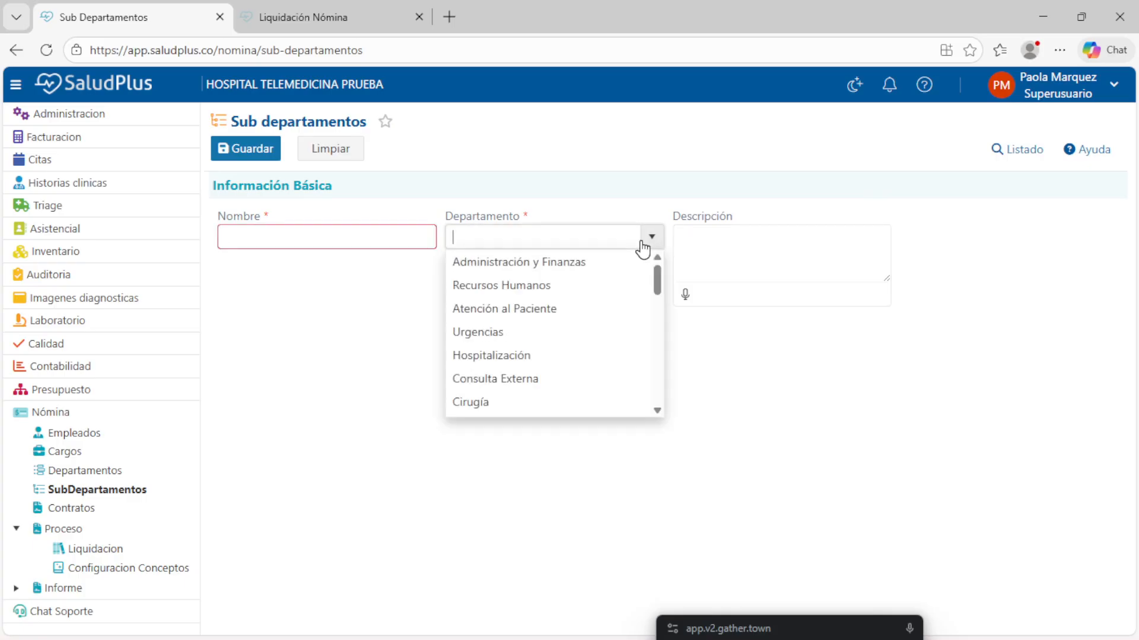
{"action": "left_click", "coordinate": [845, 521]}
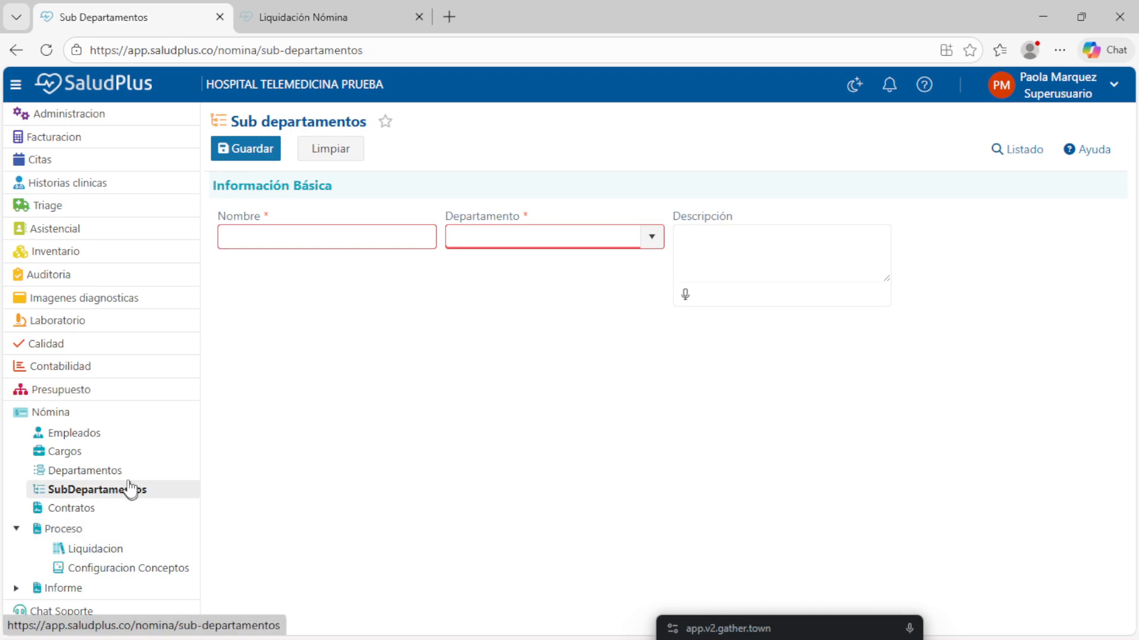
Open the Cargos form, view the list of existing positions and start a new position.
{"action": "left_click", "coordinate": [87, 453]}
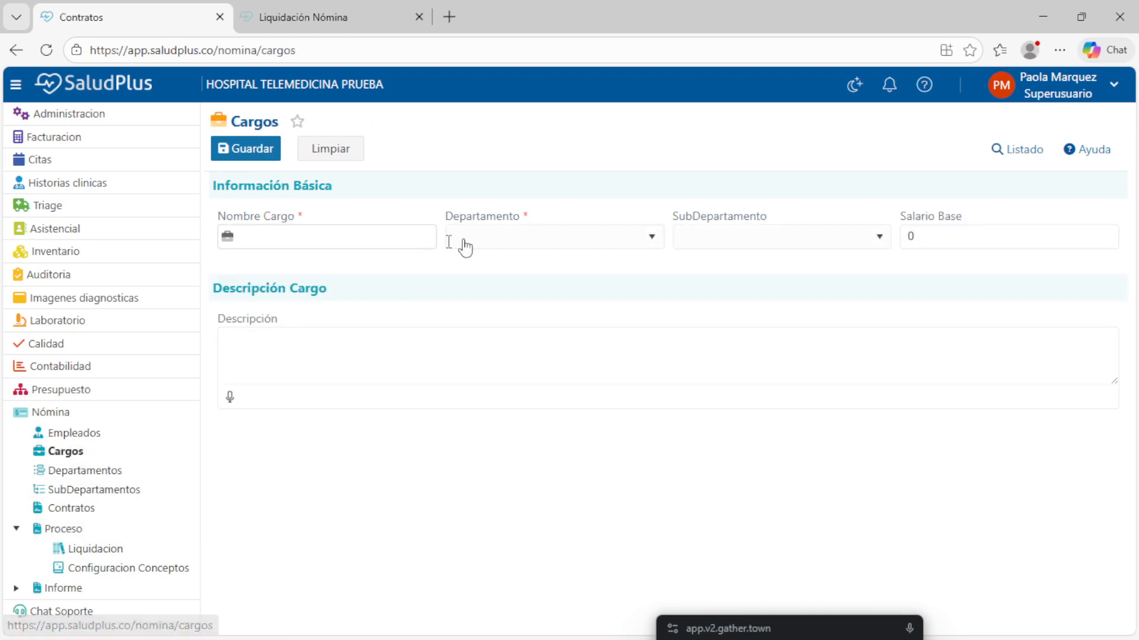
{"action": "left_click", "coordinate": [255, 238]}
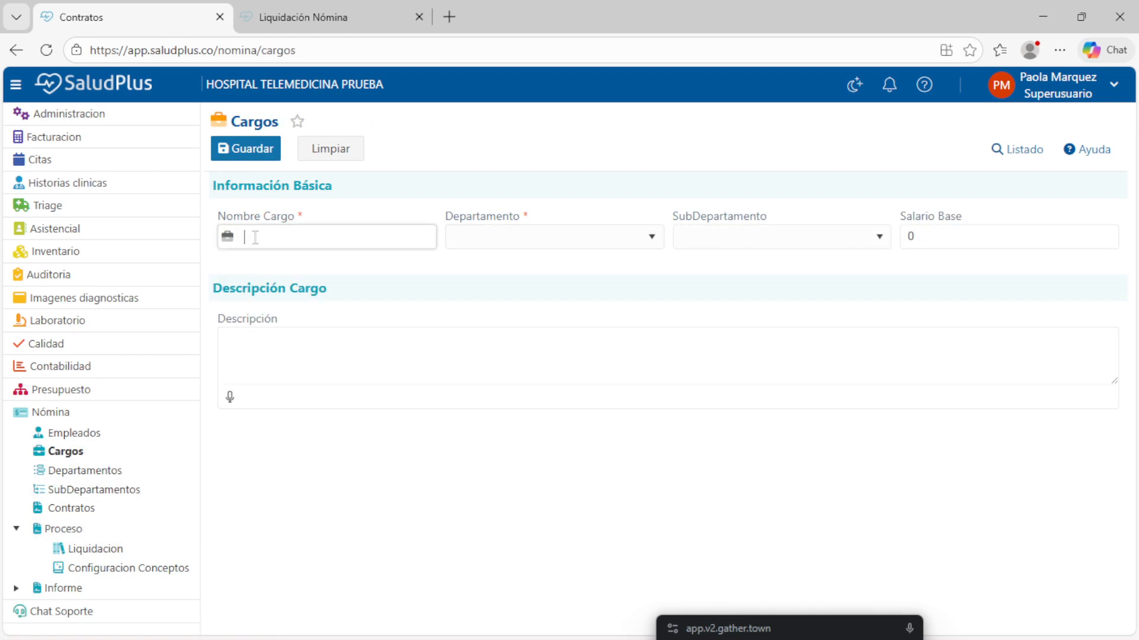
{"action": "left_click", "coordinate": [1011, 159]}
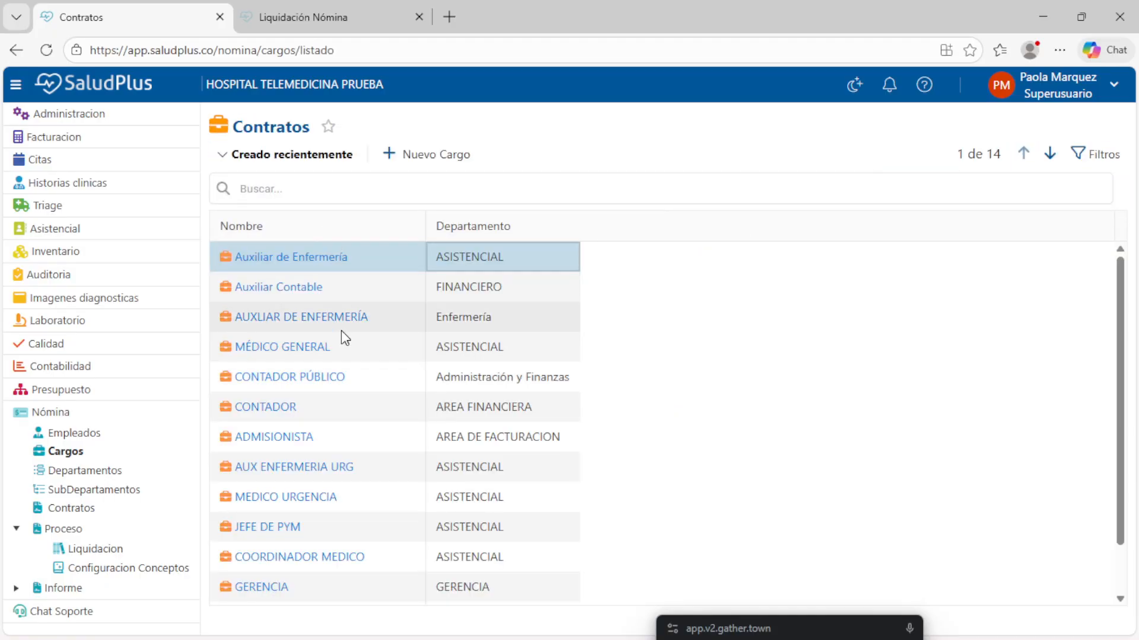
{"action": "left_click", "coordinate": [443, 159]}
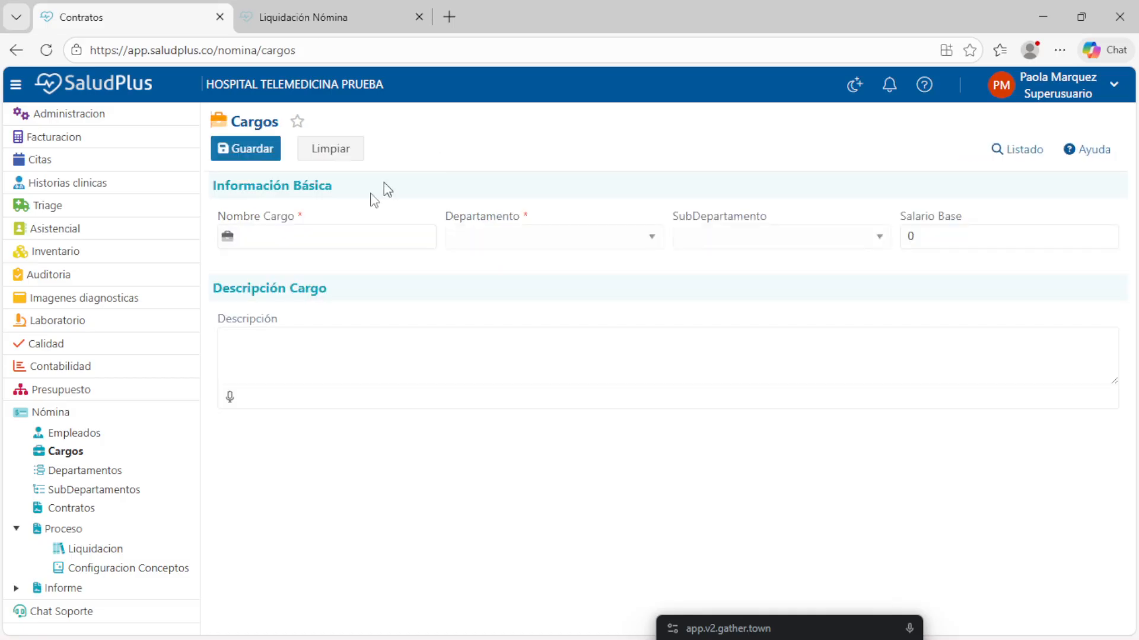
Choose Administración y Finanzas as the new position's department, then review its subdepartment options and the base salary field.
{"action": "left_click", "coordinate": [365, 235]}
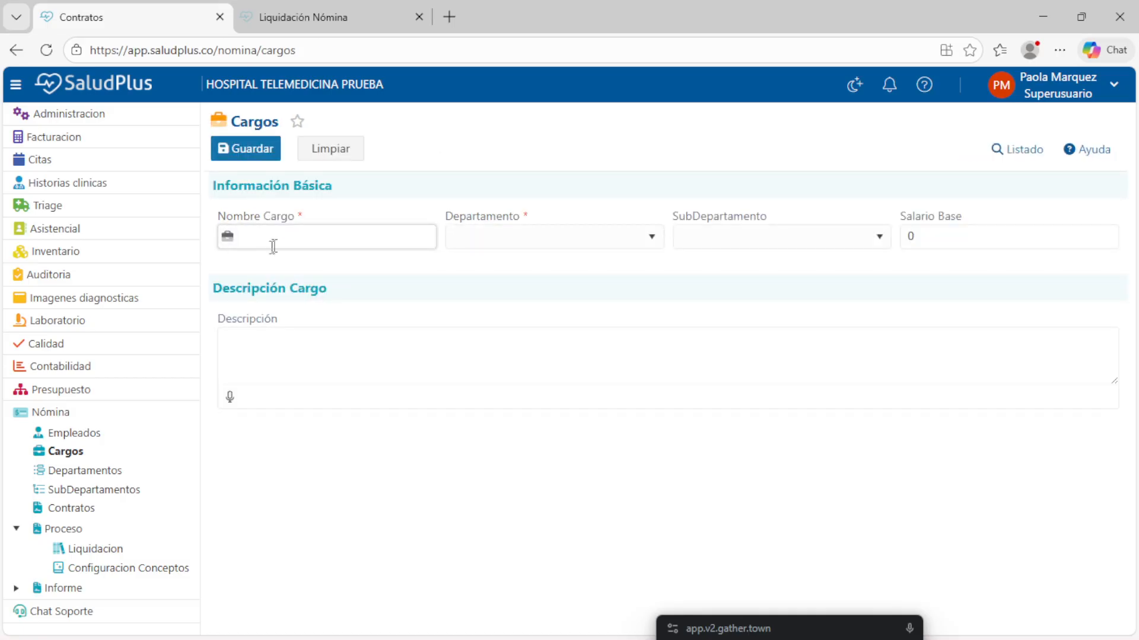
{"action": "left_click", "coordinate": [515, 243]}
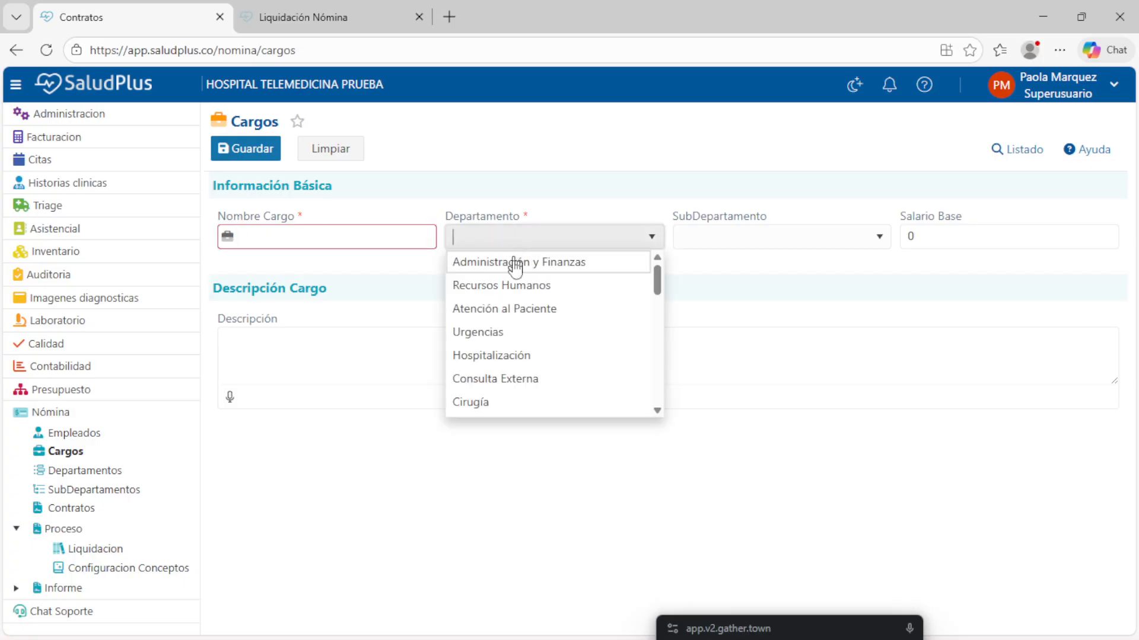
{"action": "left_click", "coordinate": [718, 250]}
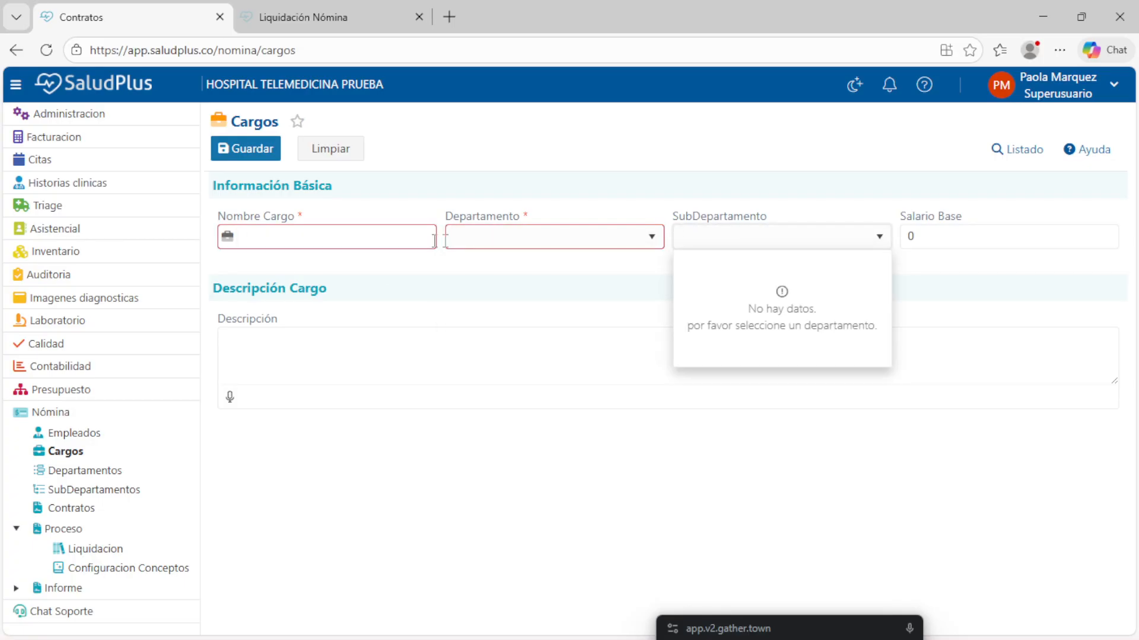
{"action": "left_click", "coordinate": [521, 237]}
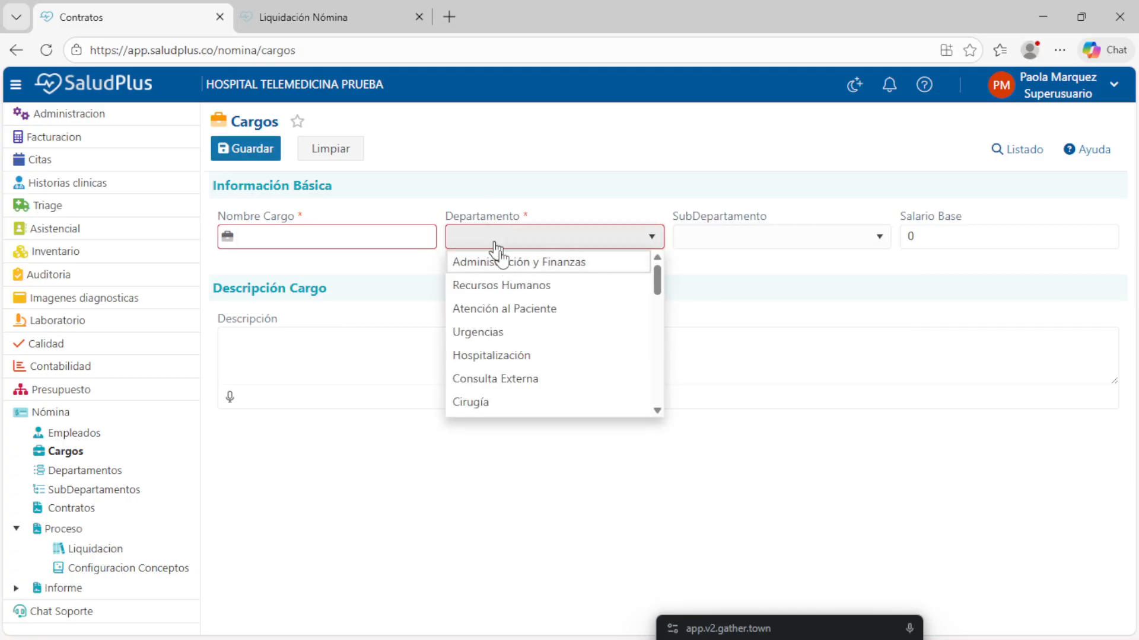
{"action": "left_click", "coordinate": [513, 263]}
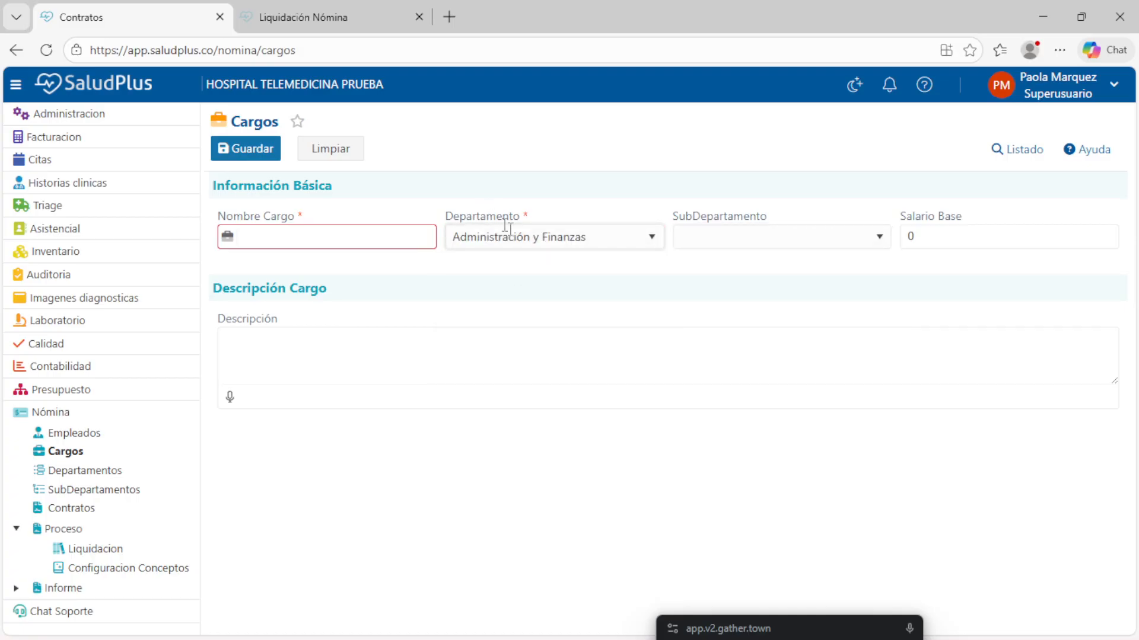
{"action": "left_click", "coordinate": [538, 236]}
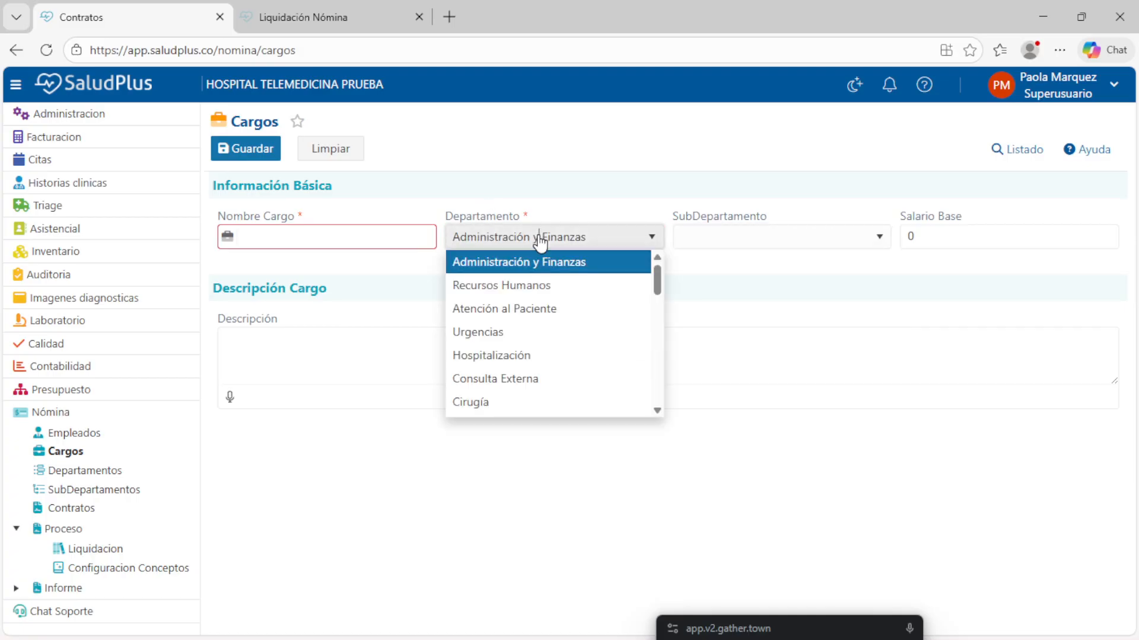
{"action": "left_click", "coordinate": [556, 268]}
{"action": "left_click", "coordinate": [710, 247]}
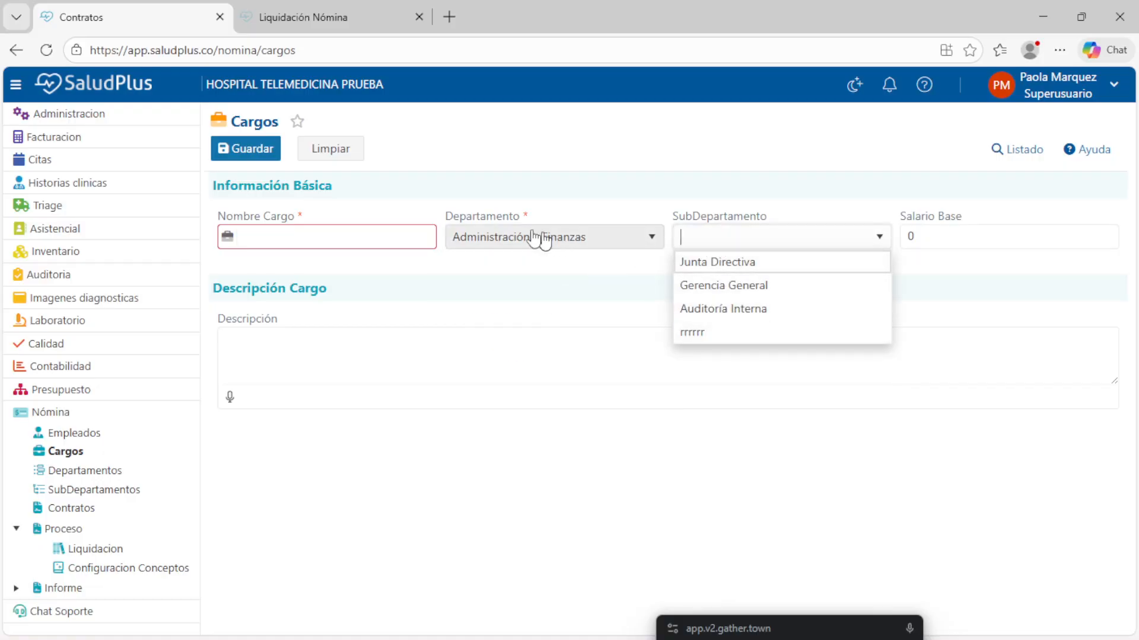
{"action": "left_click", "coordinate": [555, 289]}
{"action": "left_click", "coordinate": [934, 232]}
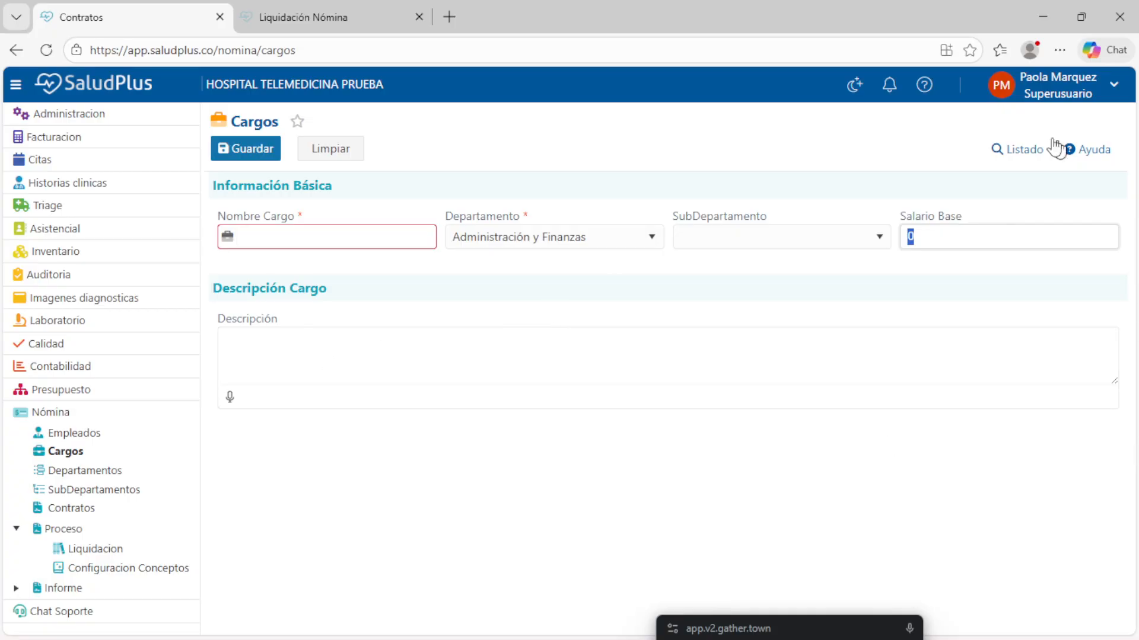
Look through the list of existing positions and open the GERENCIA record.
{"action": "left_click", "coordinate": [1016, 150]}
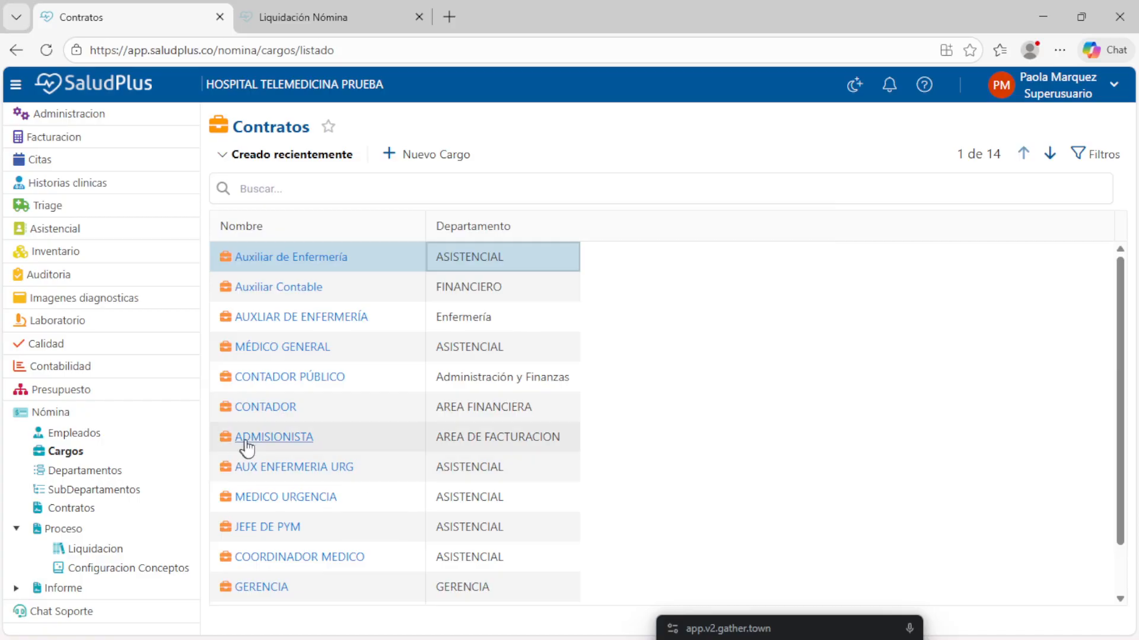
{"action": "scroll", "coordinate": [335, 516], "scroll_direction": "down", "scroll_amount": 1}
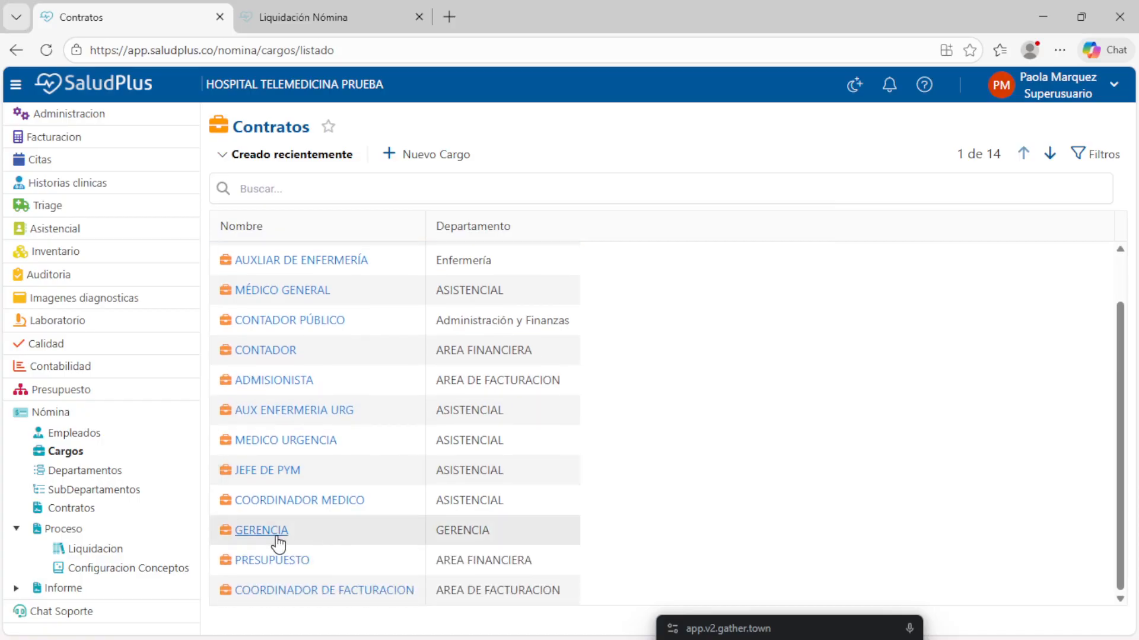
{"action": "left_click", "coordinate": [278, 540]}
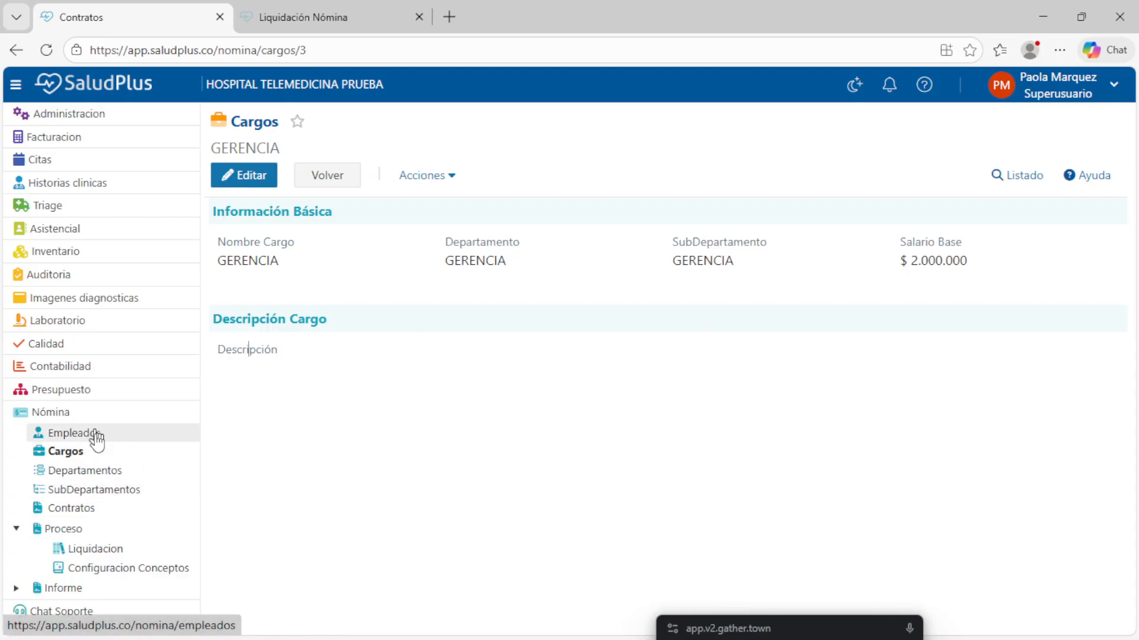
Start a new contract for the first employee in the employee list and set the position to GERENCIA.
{"action": "left_click", "coordinate": [97, 512]}
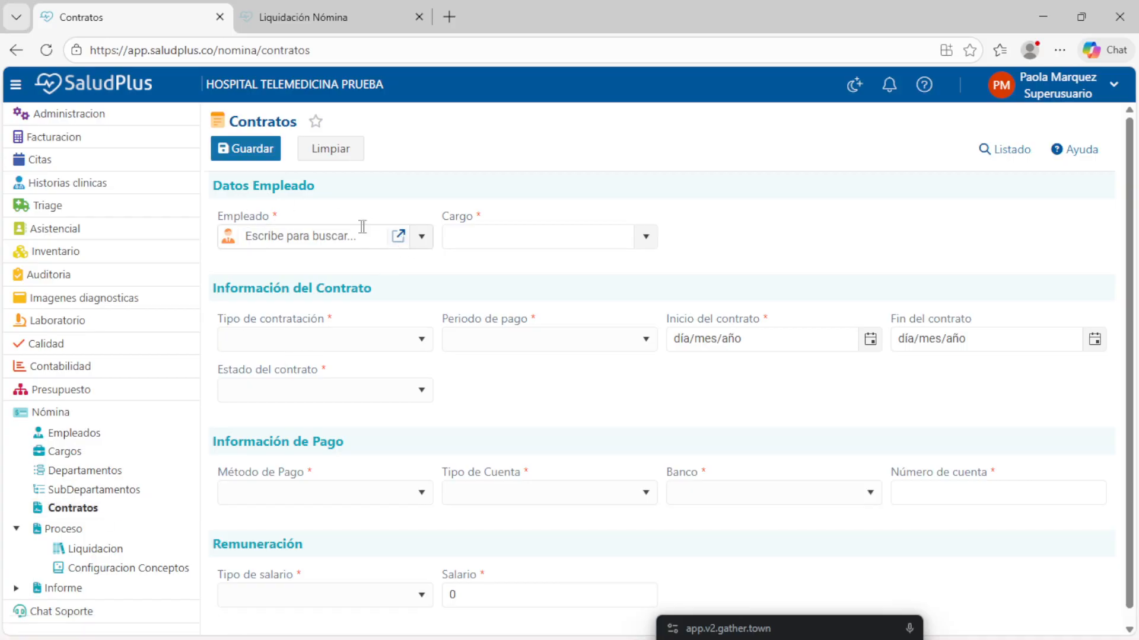
{"action": "left_click", "coordinate": [395, 238]}
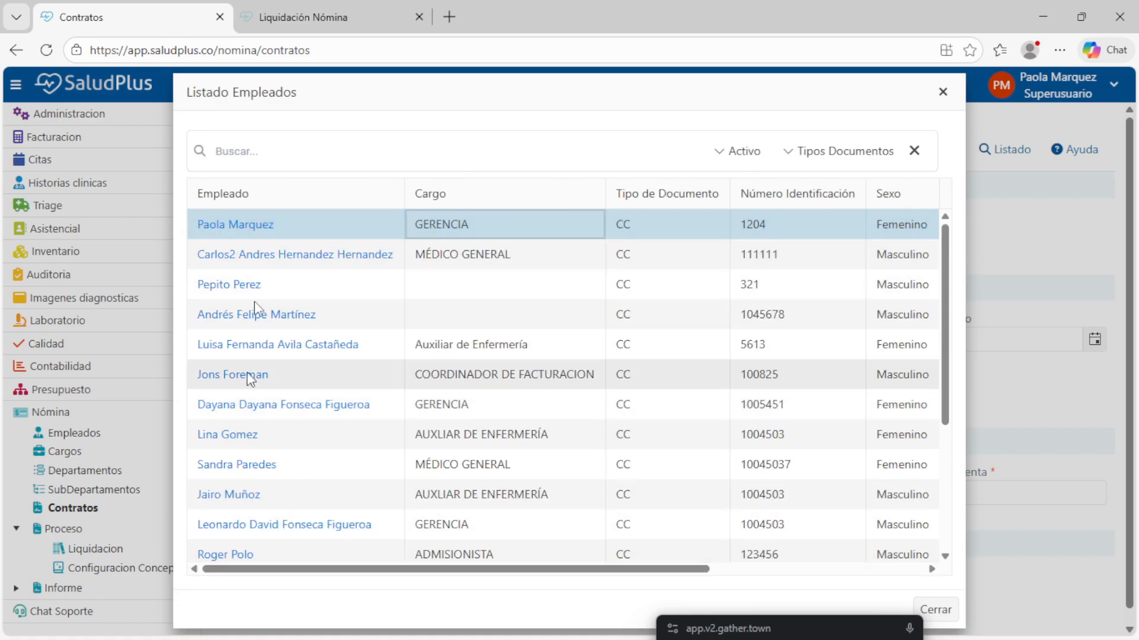
{"action": "left_click", "coordinate": [247, 227]}
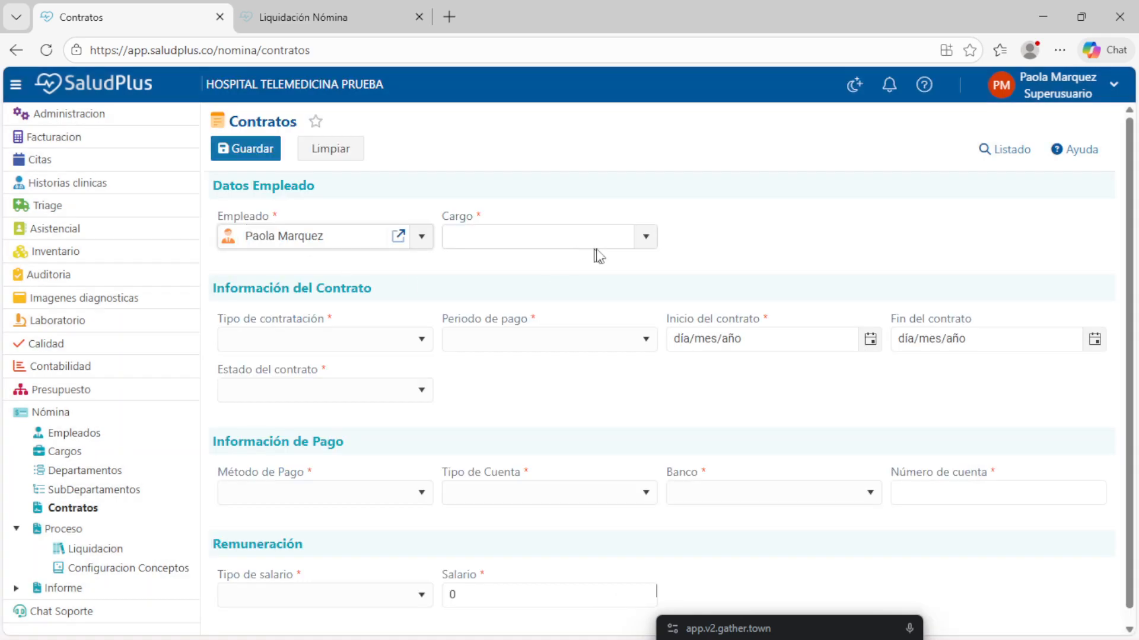
{"action": "left_click", "coordinate": [646, 237]}
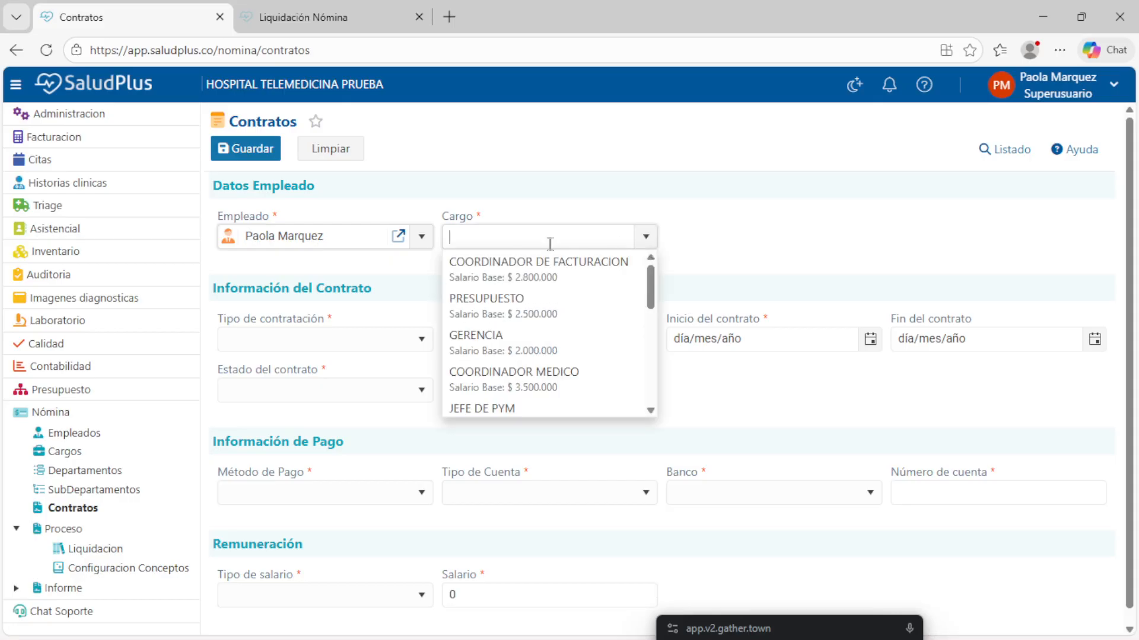
{"action": "left_click", "coordinate": [509, 355]}
{"action": "left_click", "coordinate": [641, 240]}
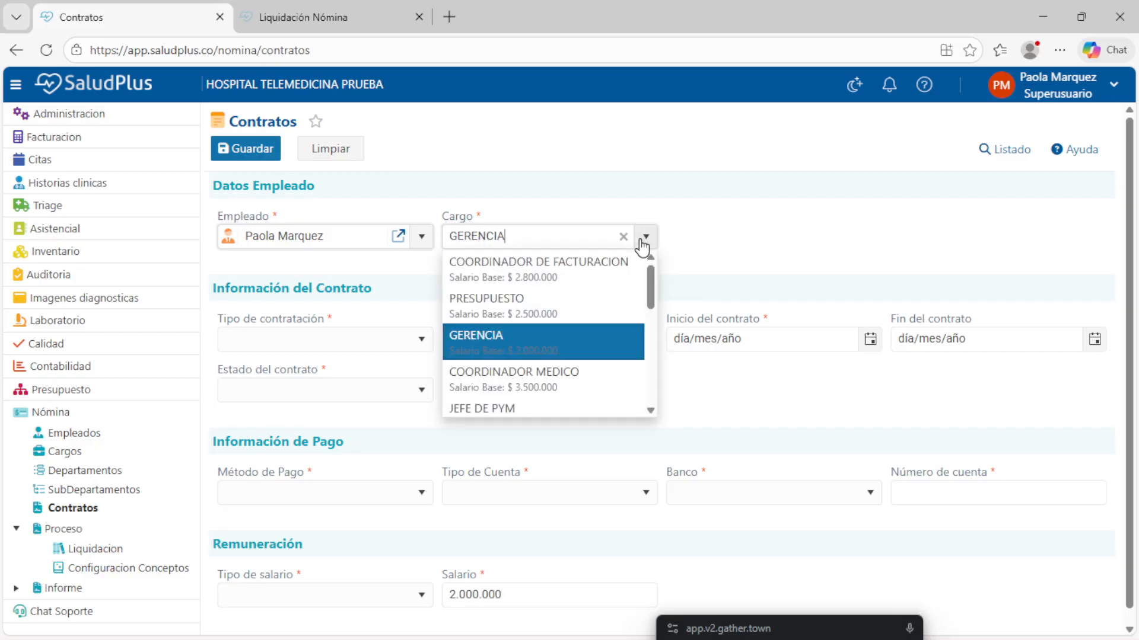
{"action": "left_click", "coordinate": [780, 274]}
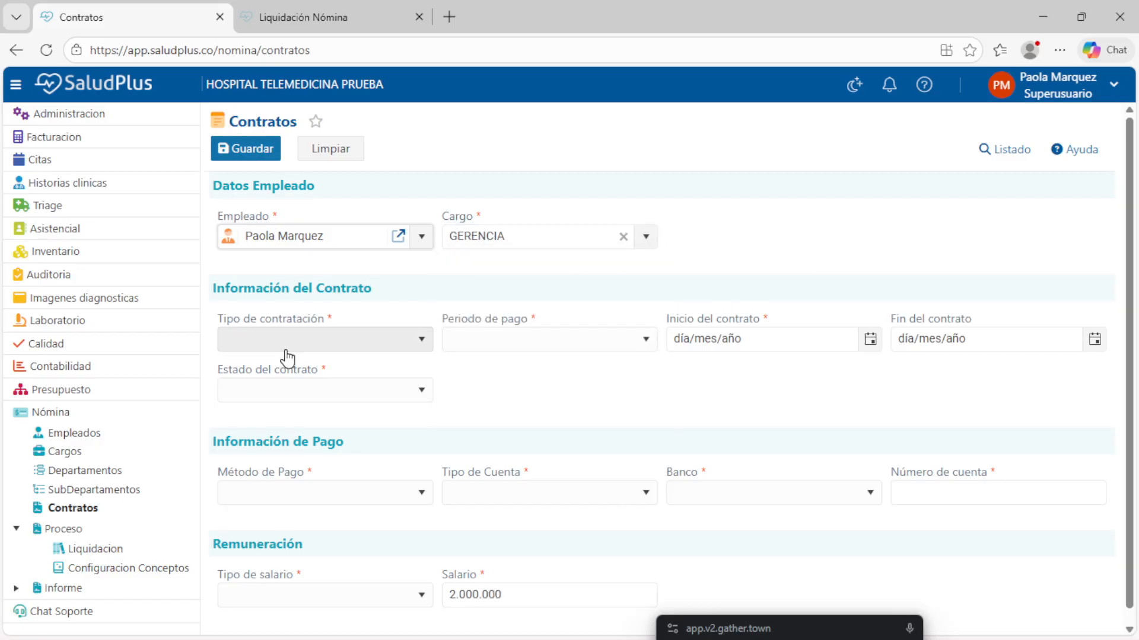
Review the contract type options without choosing one, then set the contract's payment period to Quincenal.
{"action": "left_click", "coordinate": [309, 335]}
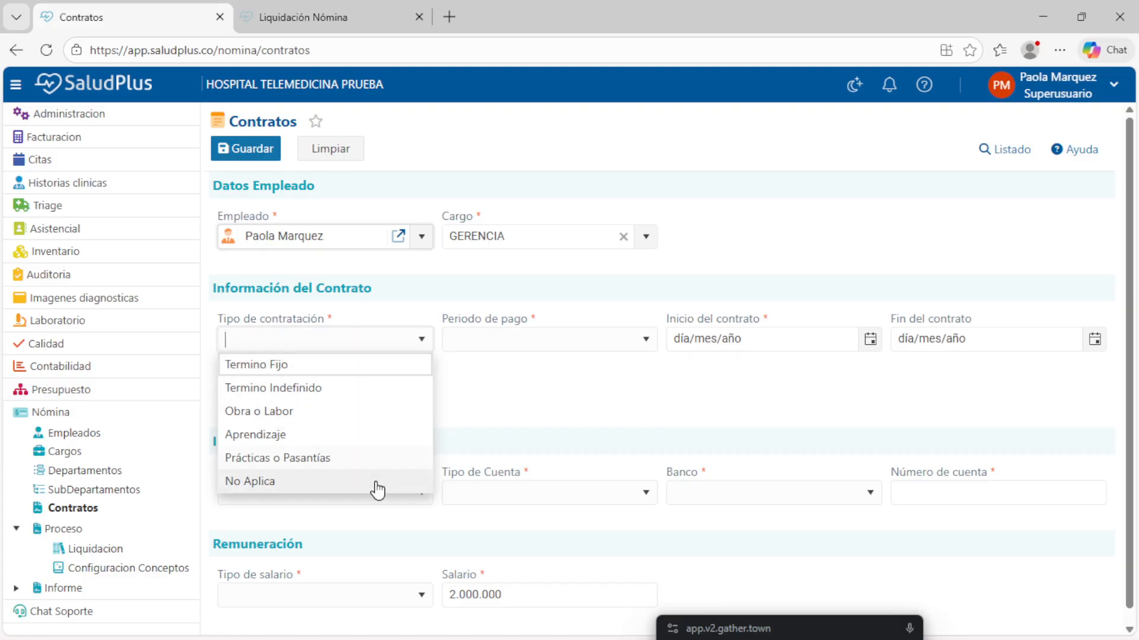
{"action": "left_click", "coordinate": [575, 335]}
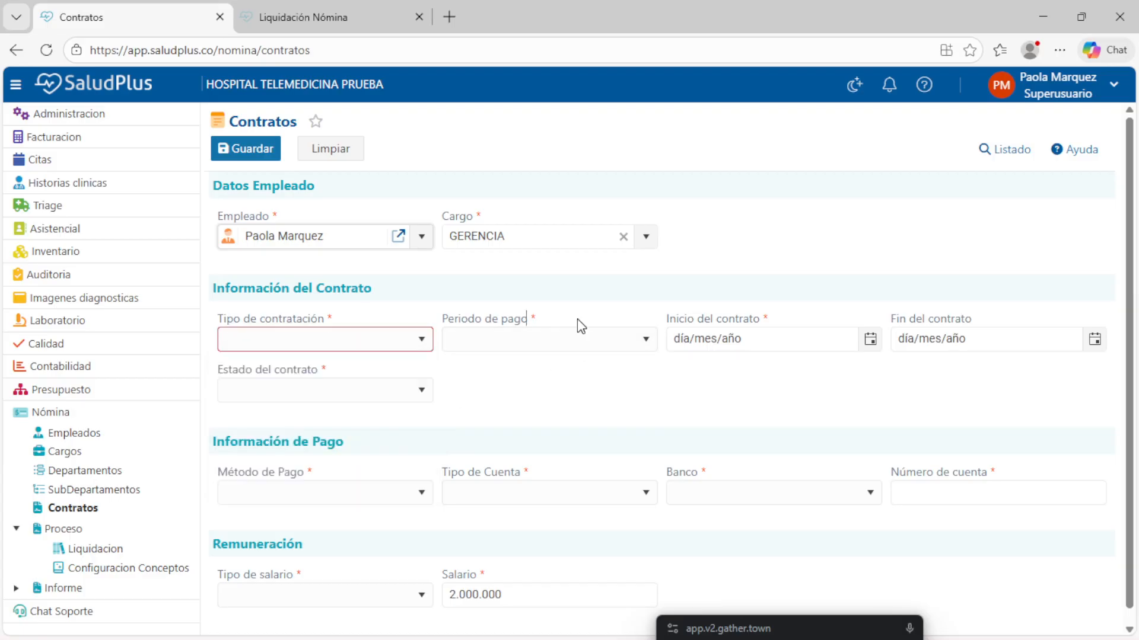
{"action": "left_click", "coordinate": [541, 344]}
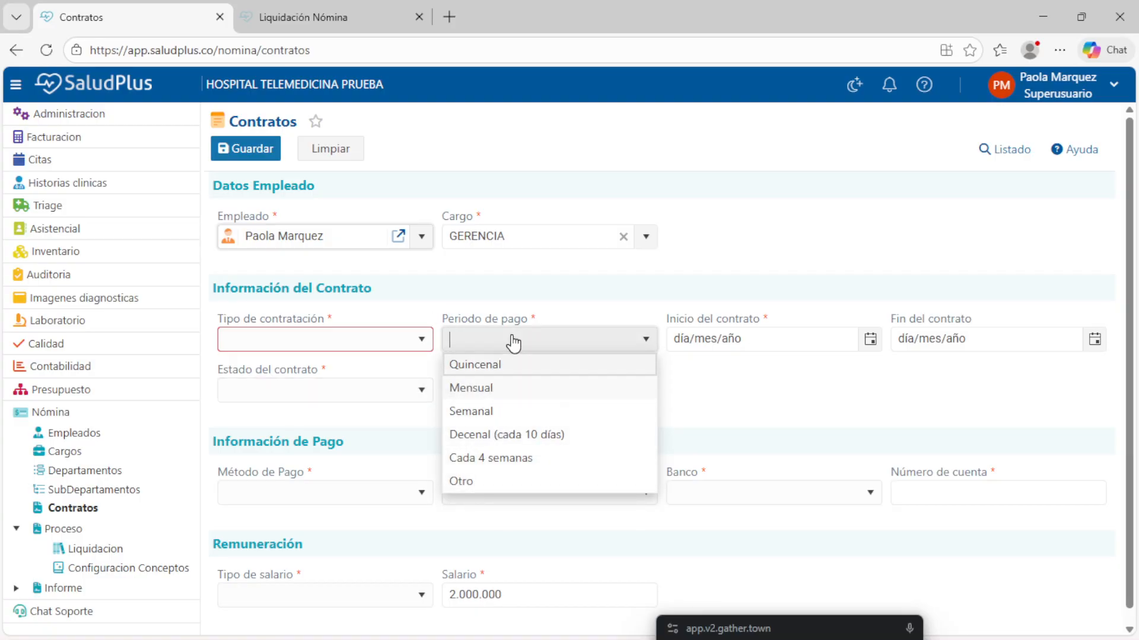
{"action": "left_click", "coordinate": [513, 391]}
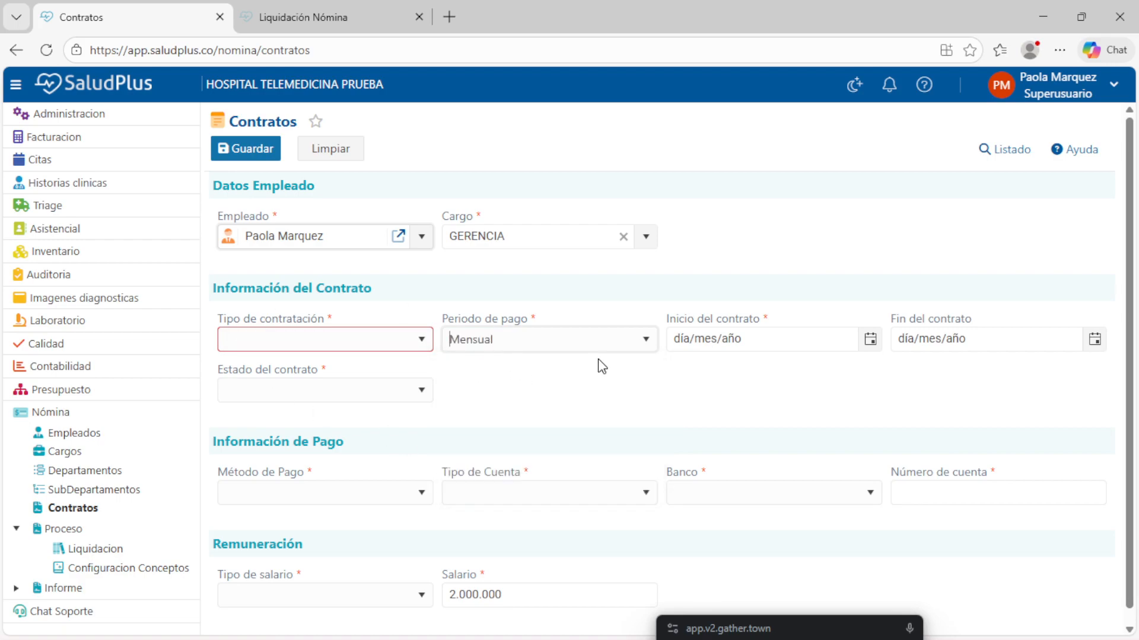
{"action": "left_click", "coordinate": [568, 345]}
{"action": "left_click", "coordinate": [493, 382]}
{"action": "left_click", "coordinate": [502, 338]}
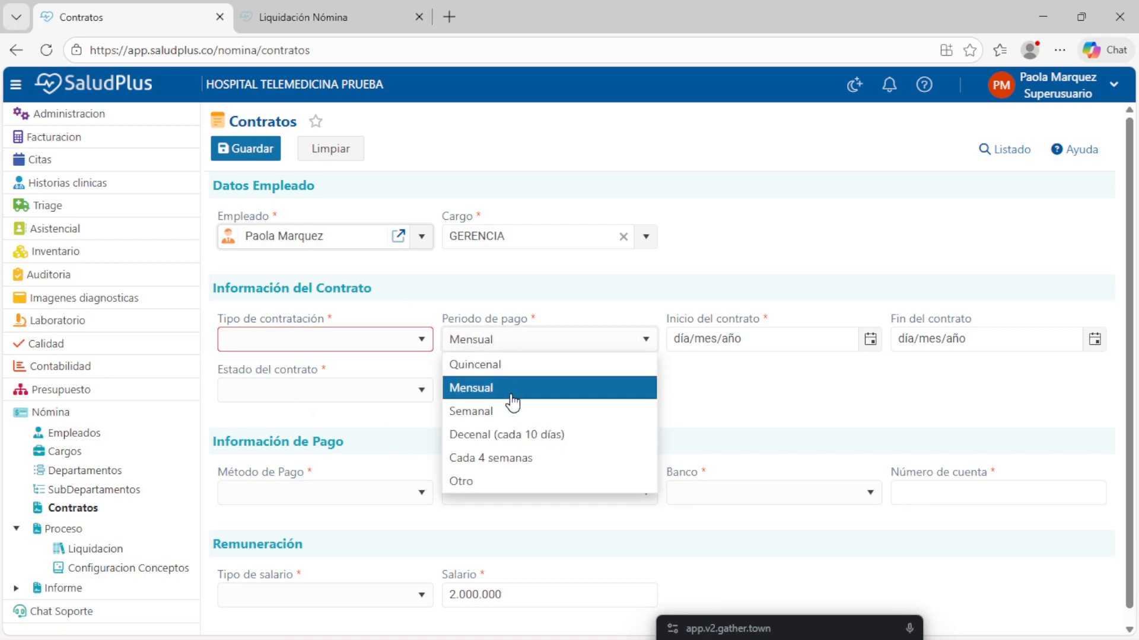
{"action": "left_click", "coordinate": [509, 367]}
{"action": "left_click", "coordinate": [562, 350]}
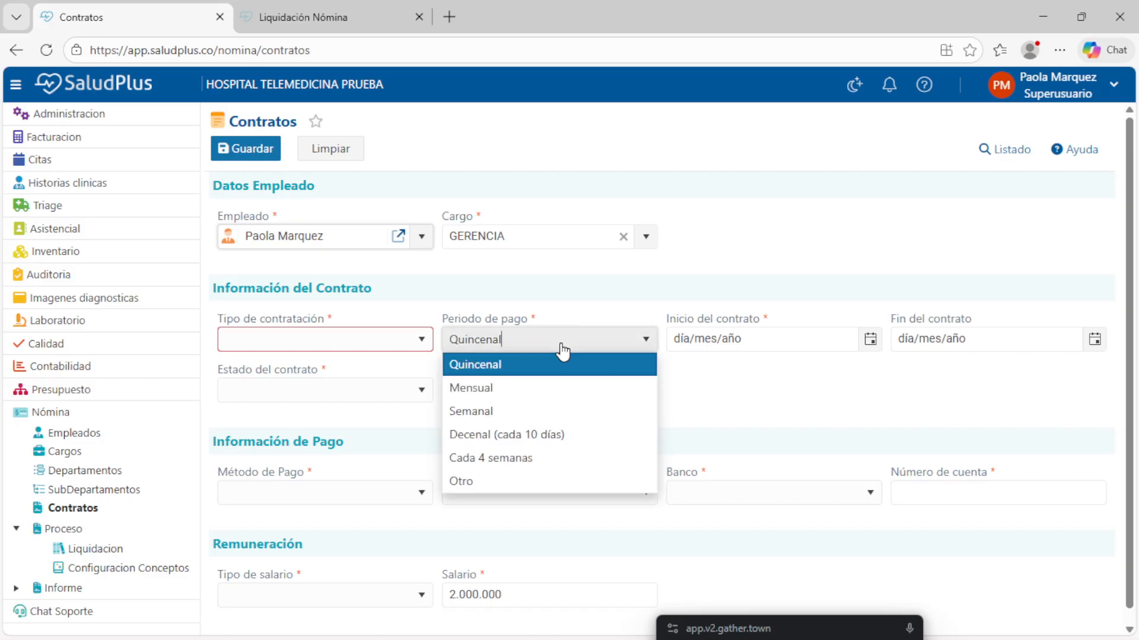
{"action": "left_click", "coordinate": [740, 414]}
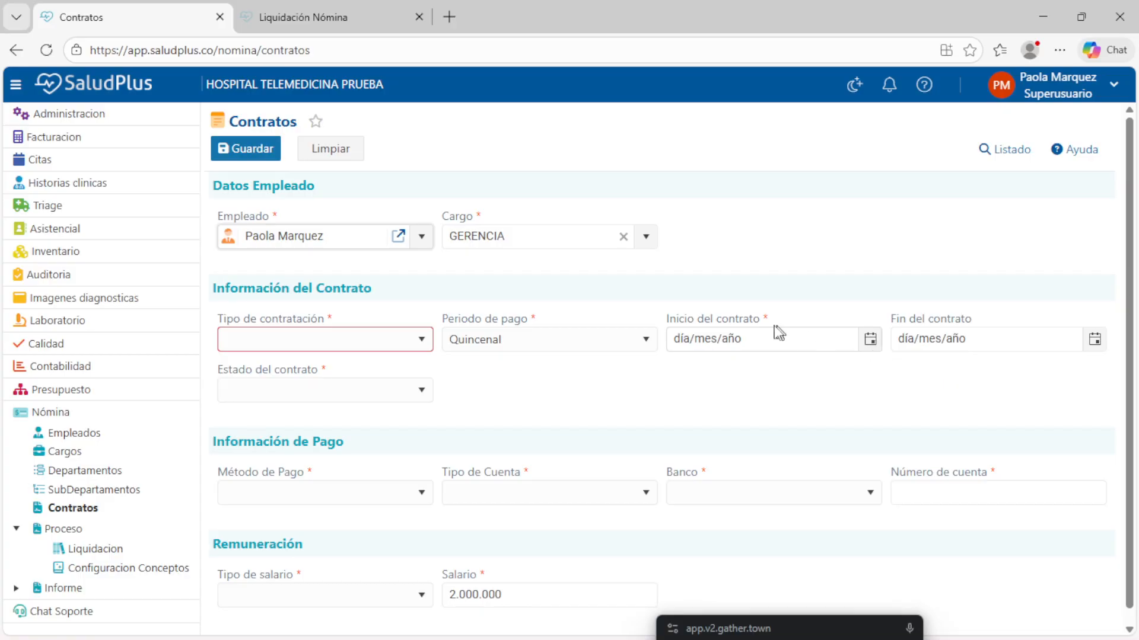
Review the contract's start and end date fields and its status options without choosing one.
{"action": "triple_click", "coordinate": [705, 320]}
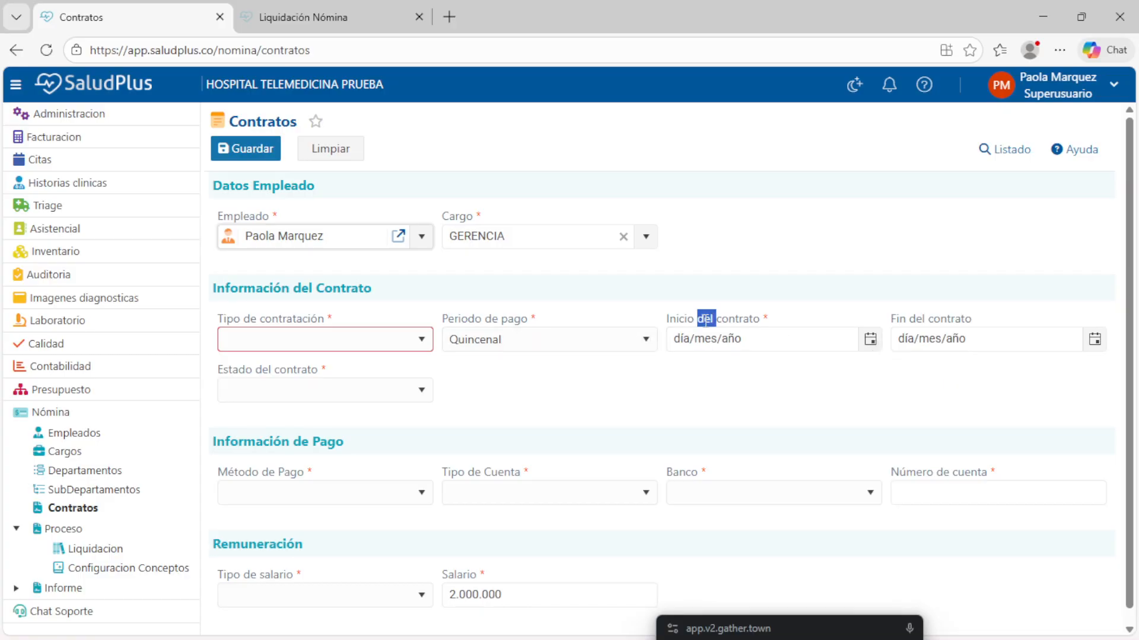
{"action": "triple_click", "coordinate": [980, 321]}
{"action": "left_click", "coordinate": [360, 391]}
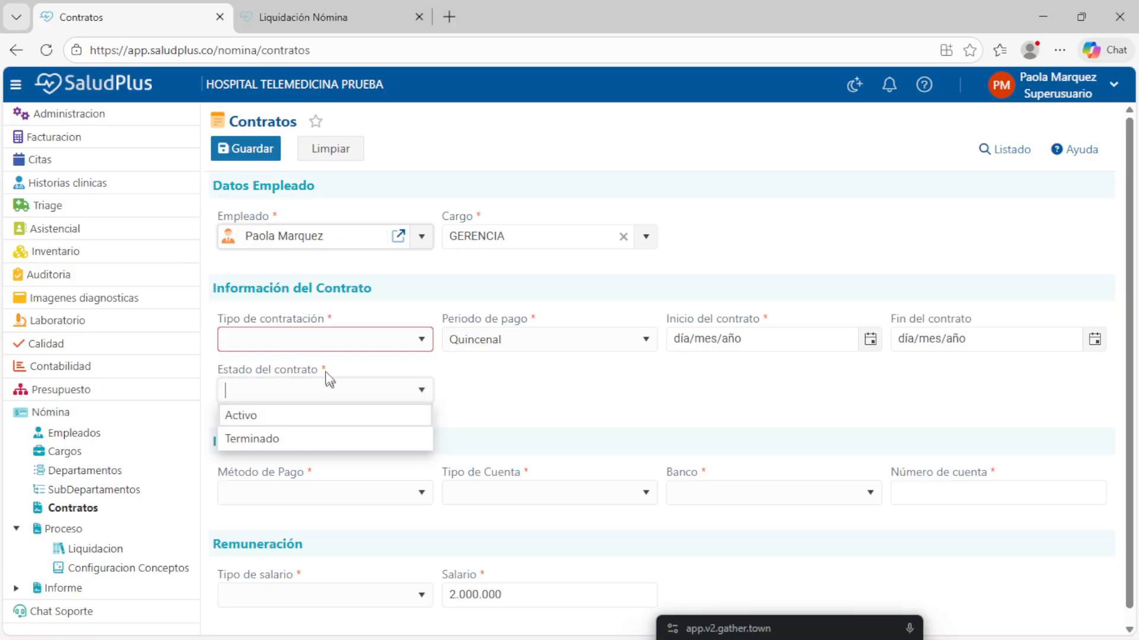
{"action": "left_click", "coordinate": [399, 498]}
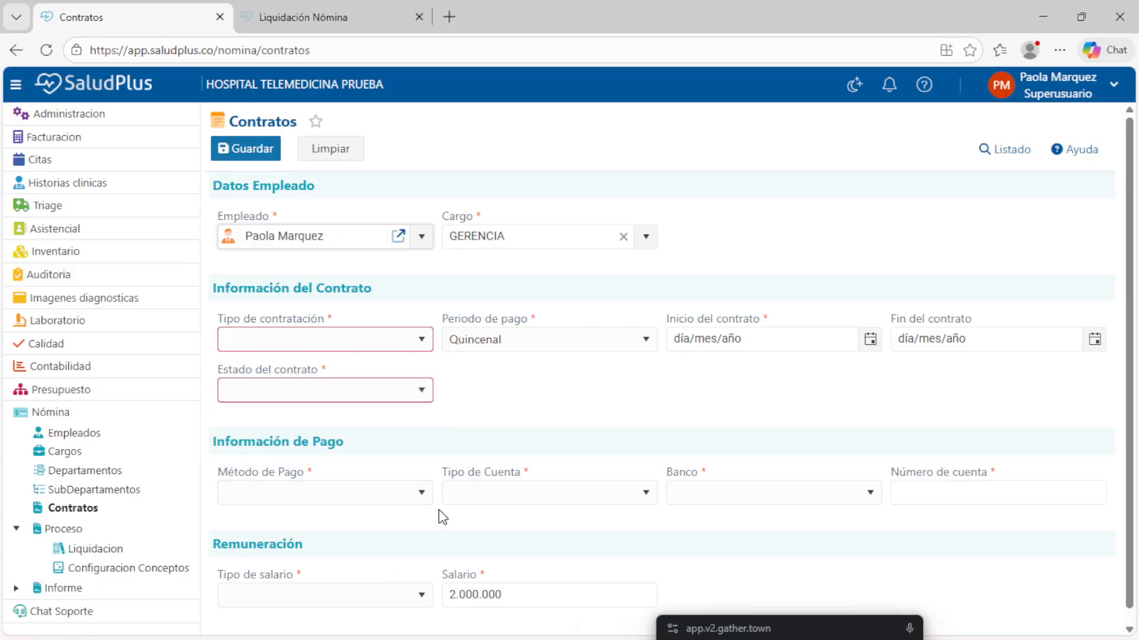
Review the contract's payment method, account type and bank options and the account number field, leaving them empty.
{"action": "left_click", "coordinate": [401, 501]}
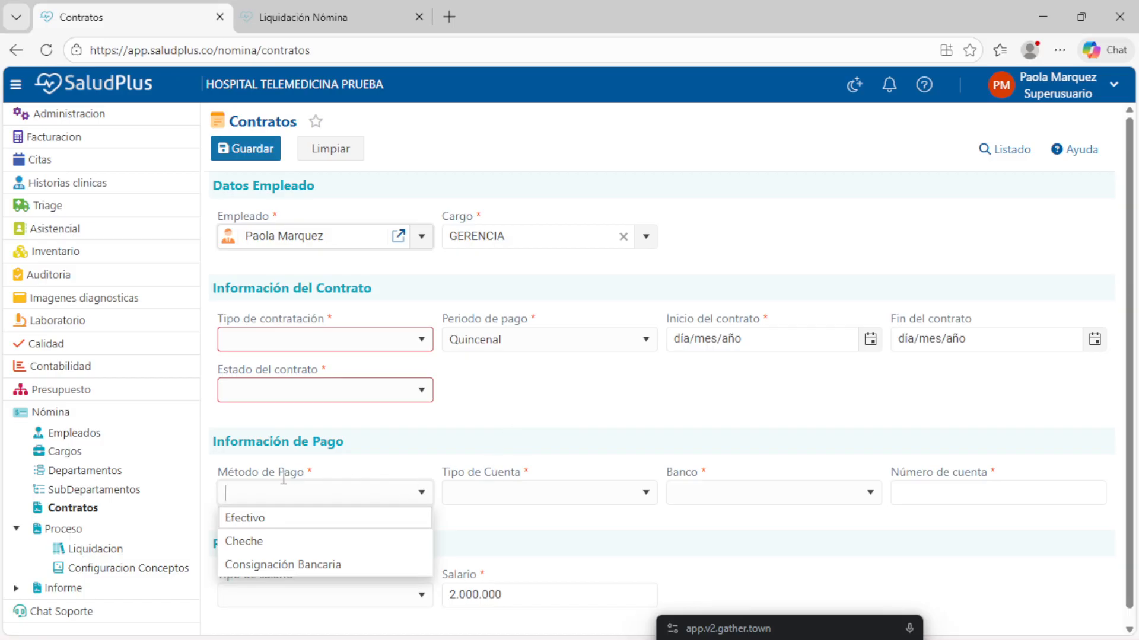
{"action": "left_click", "coordinate": [512, 501]}
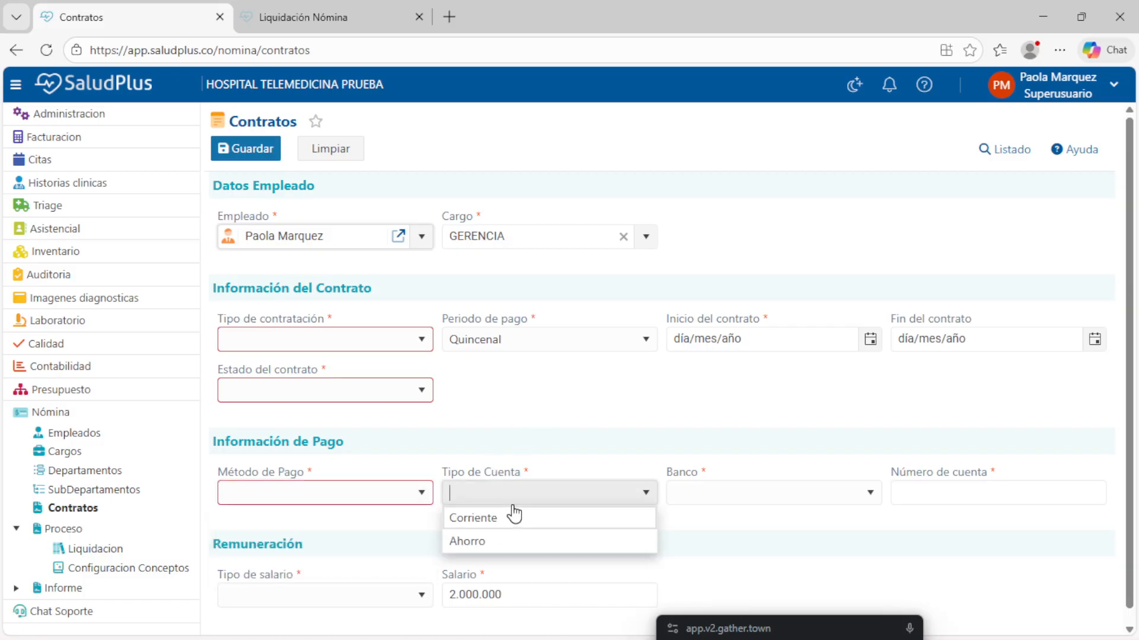
{"action": "left_click", "coordinate": [737, 507]}
{"action": "left_click", "coordinate": [808, 526]}
{"action": "left_click", "coordinate": [982, 494]}
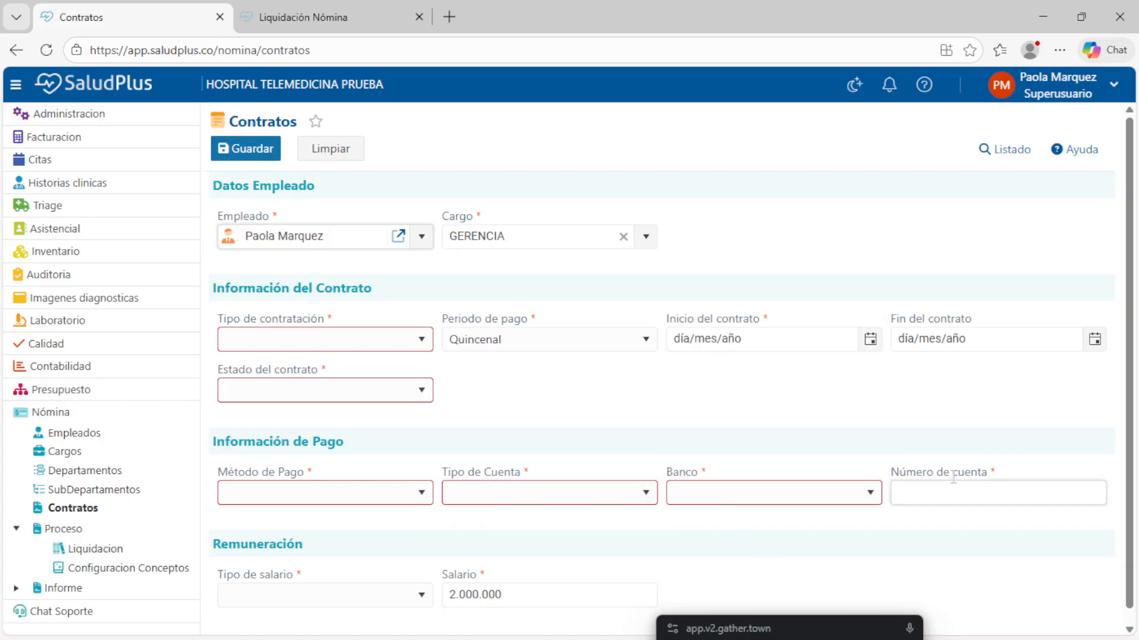
Review the salary type options and compare the contract's salary field with the selected position.
{"action": "scroll", "coordinate": [338, 575], "scroll_direction": "down", "scroll_amount": 1}
{"action": "left_click", "coordinate": [323, 590]}
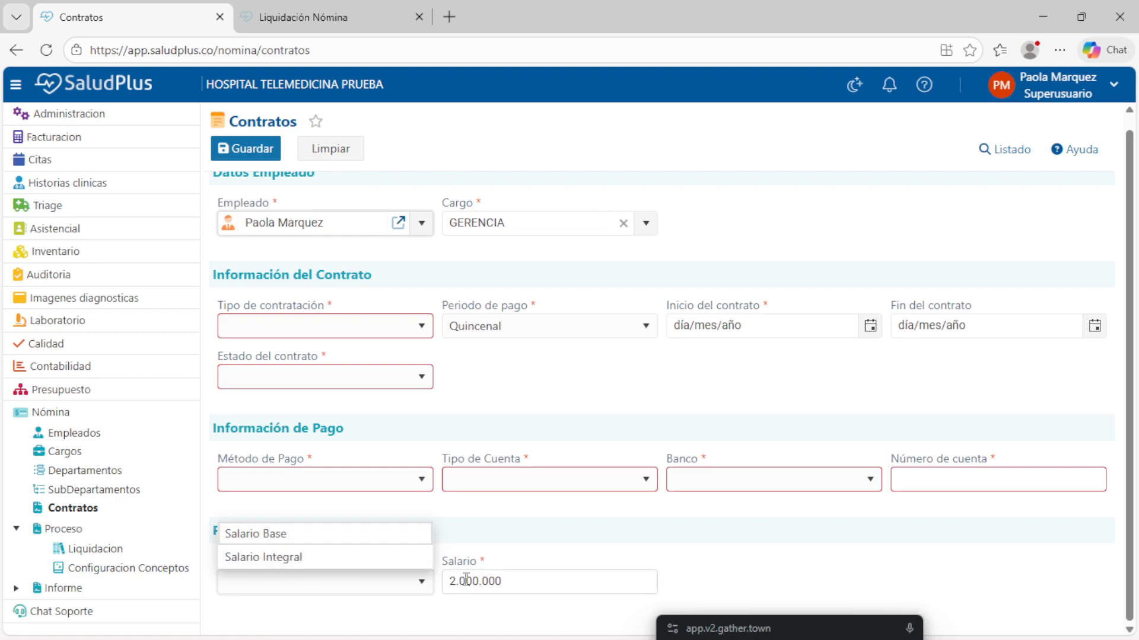
{"action": "left_click", "coordinate": [479, 539]}
{"action": "left_click", "coordinate": [516, 583]}
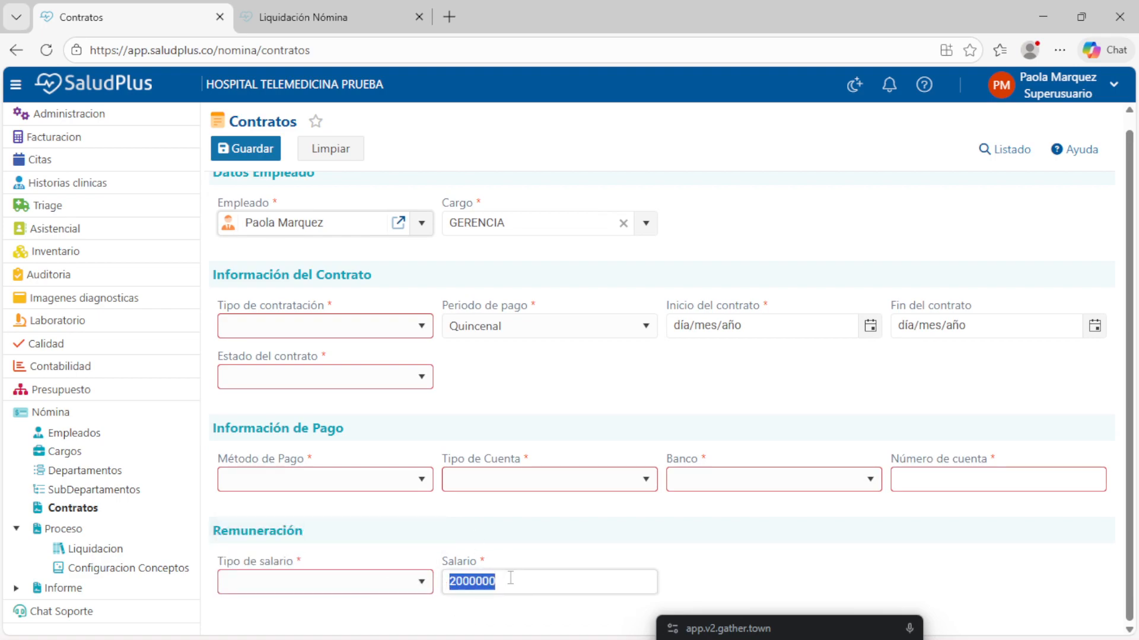
{"action": "left_click", "coordinate": [492, 225]}
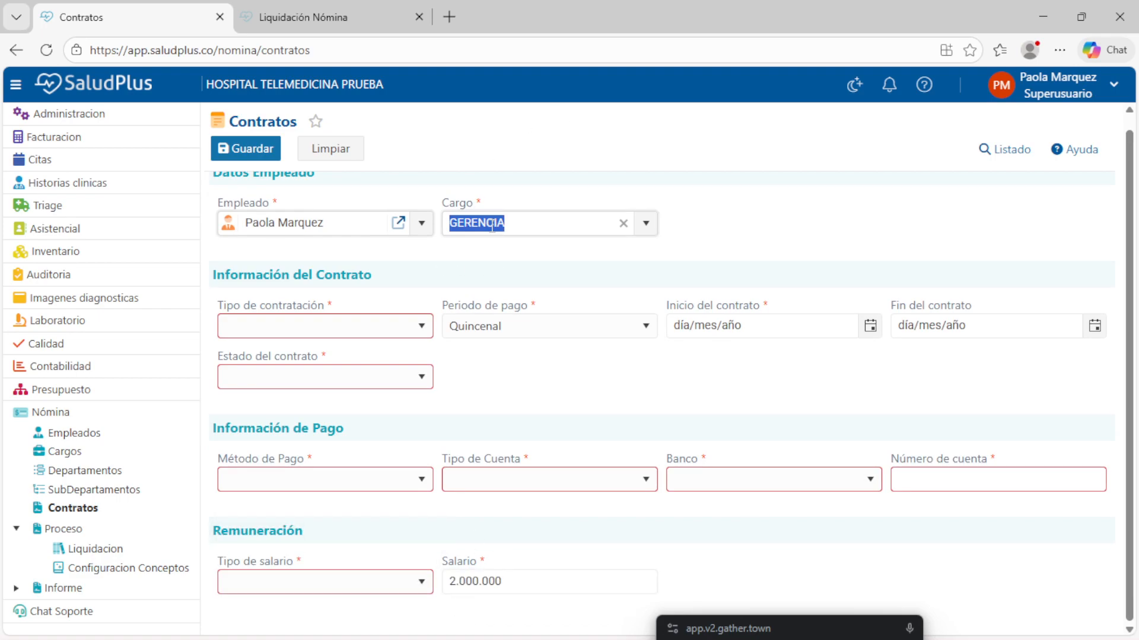
{"action": "left_click", "coordinate": [511, 578]}
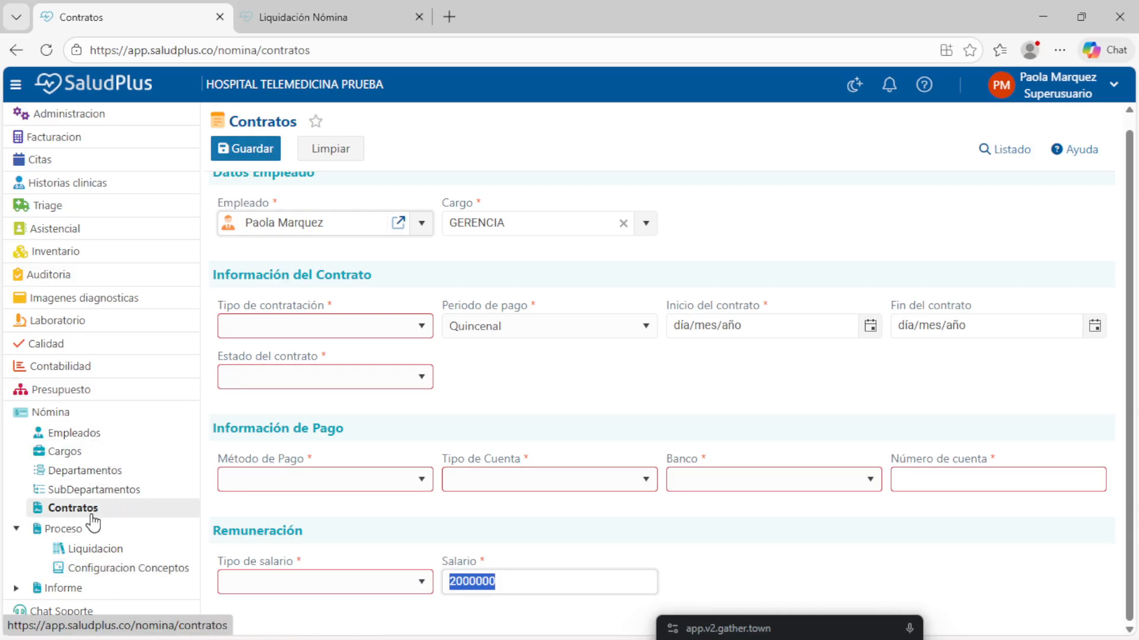
Open the list of configured payroll concepts and examine their types, groups and calculation formulas.
{"action": "left_click", "coordinate": [114, 576]}
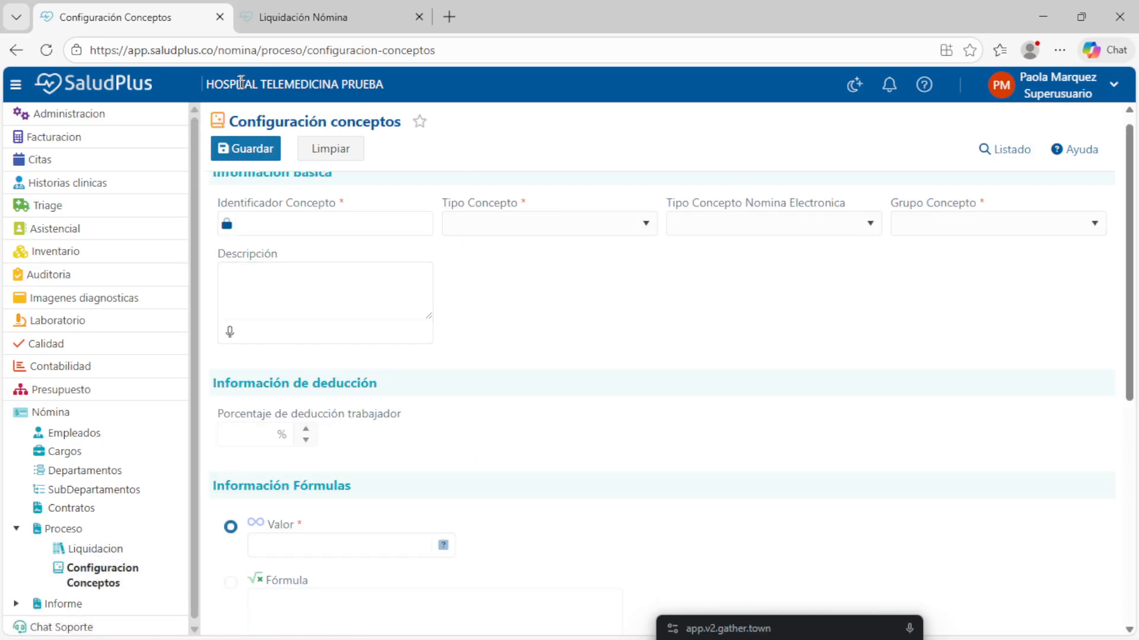
{"action": "left_click", "coordinate": [996, 156]}
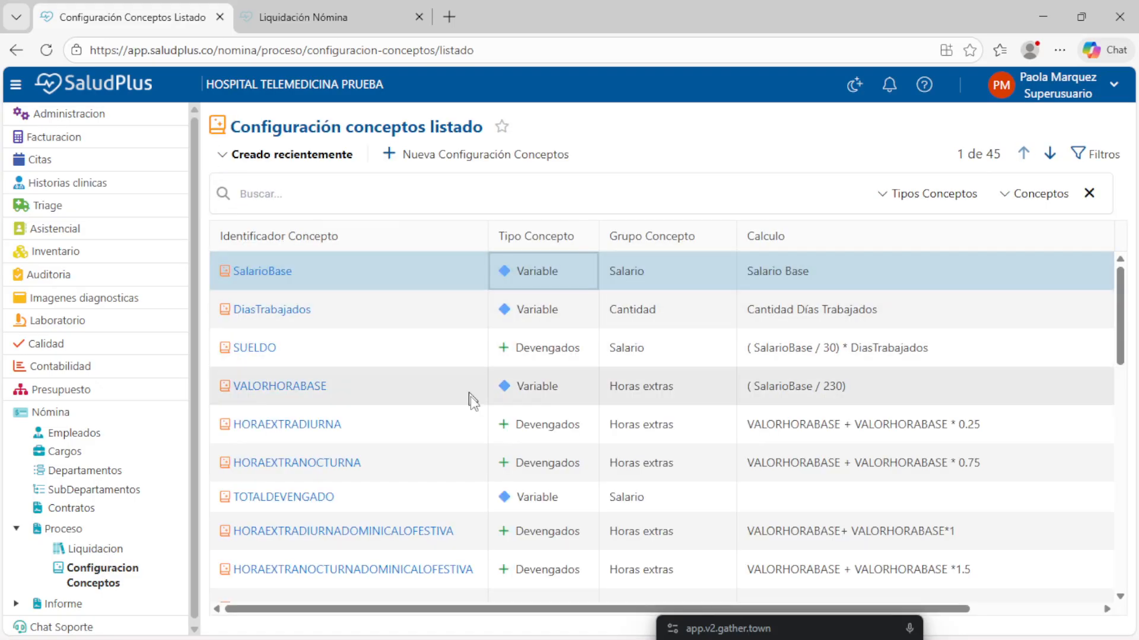
{"action": "scroll", "coordinate": [479, 503], "scroll_direction": "down", "scroll_amount": 3}
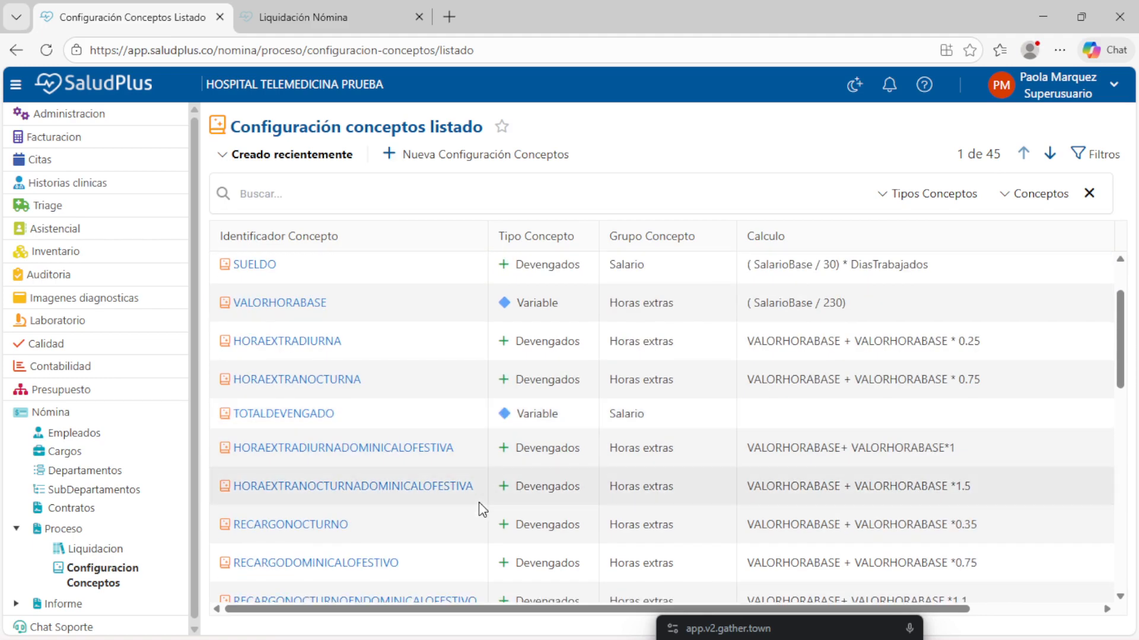
{"action": "scroll", "coordinate": [479, 503], "scroll_direction": "down", "scroll_amount": 1}
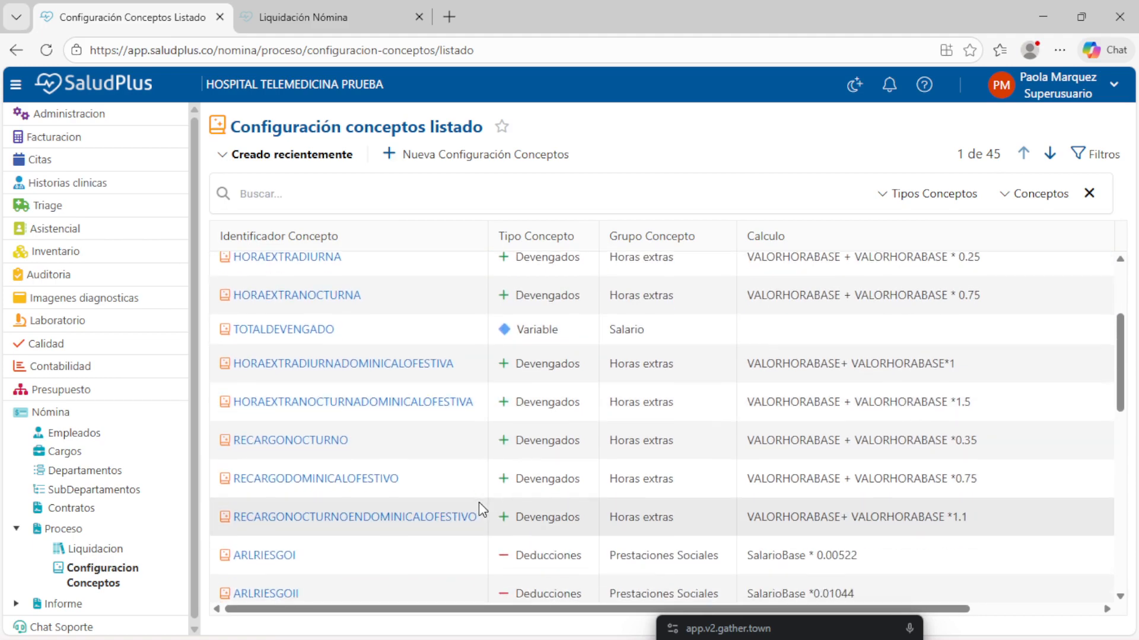
{"action": "scroll", "coordinate": [478, 503], "scroll_direction": "down", "scroll_amount": 4}
{"action": "scroll", "coordinate": [435, 507], "scroll_direction": "up", "scroll_amount": 4}
{"action": "scroll", "coordinate": [436, 507], "scroll_direction": "up", "scroll_amount": 2}
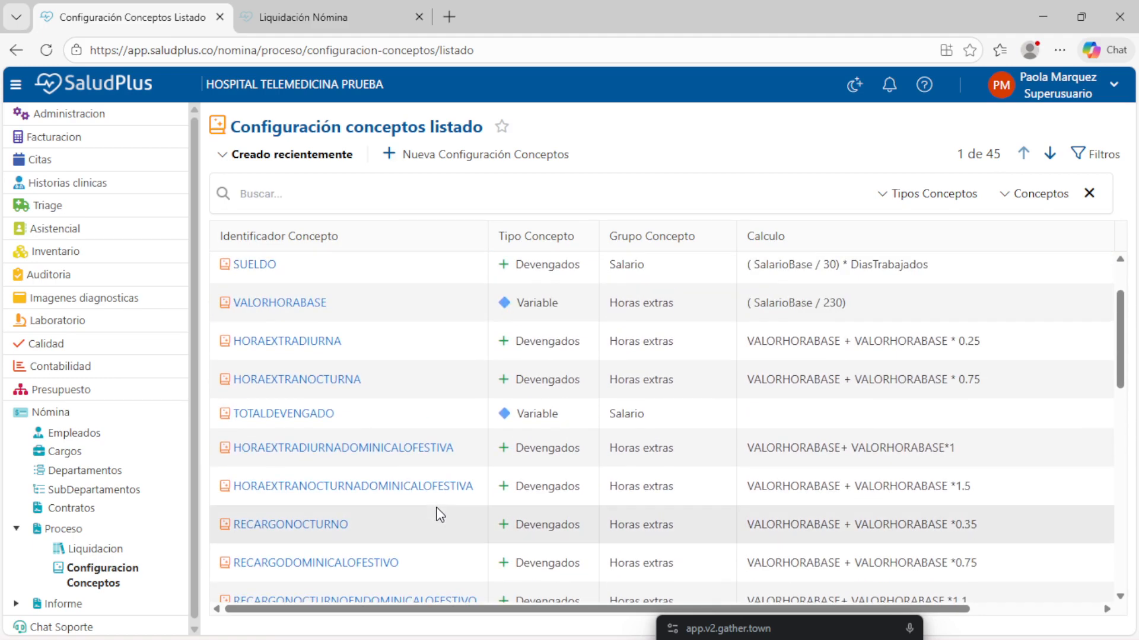
{"action": "scroll", "coordinate": [442, 501], "scroll_direction": "up", "scroll_amount": 2}
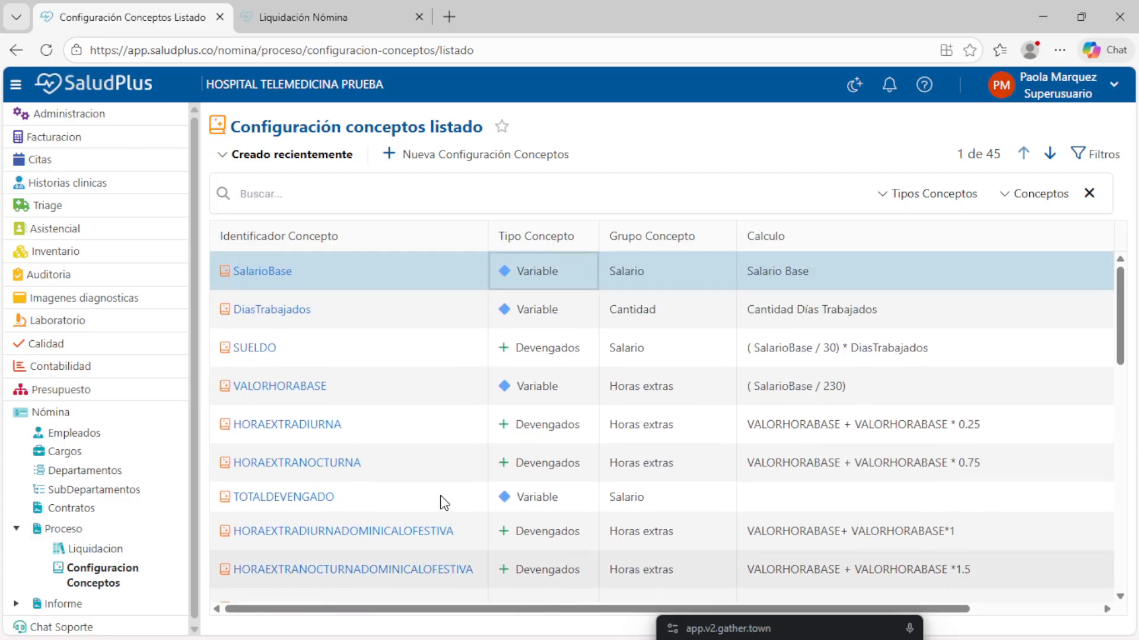
Start a new payroll concept configuration and go to its Identificador Concepto field.
{"action": "left_click", "coordinate": [510, 153]}
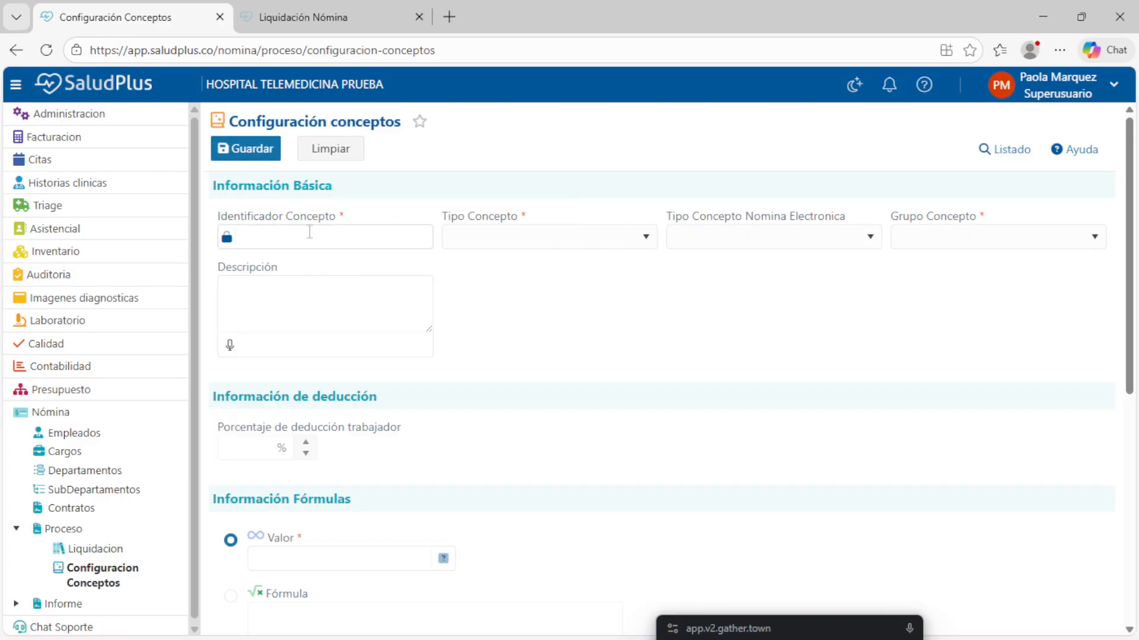
{"action": "left_click", "coordinate": [261, 240]}
{"action": "triple_click", "coordinate": [301, 213]}
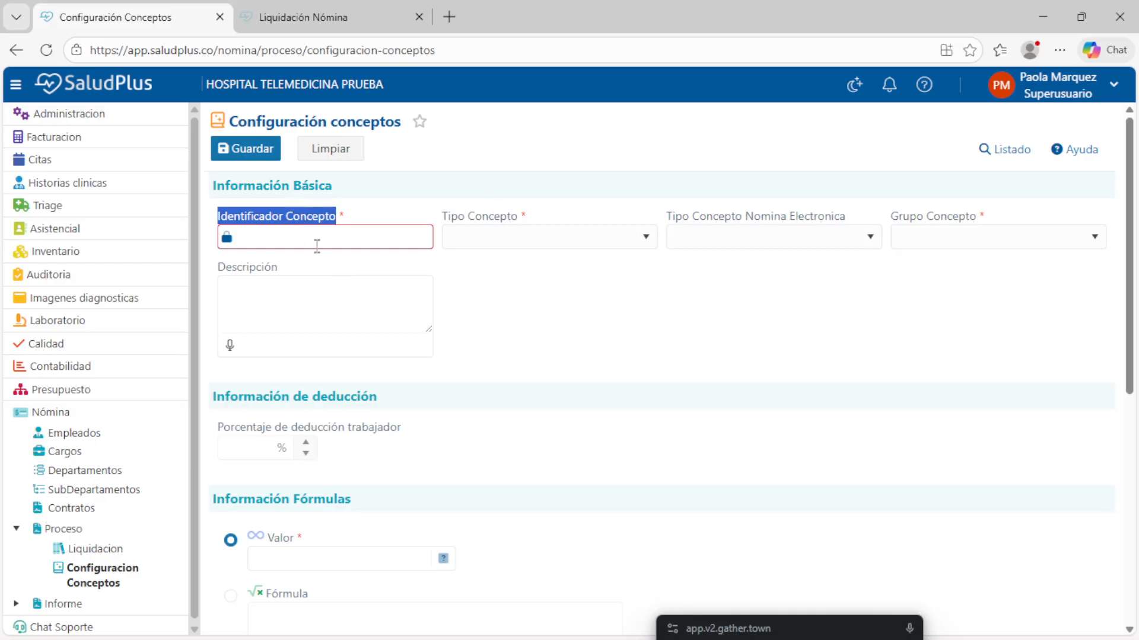
{"action": "left_click", "coordinate": [306, 240]}
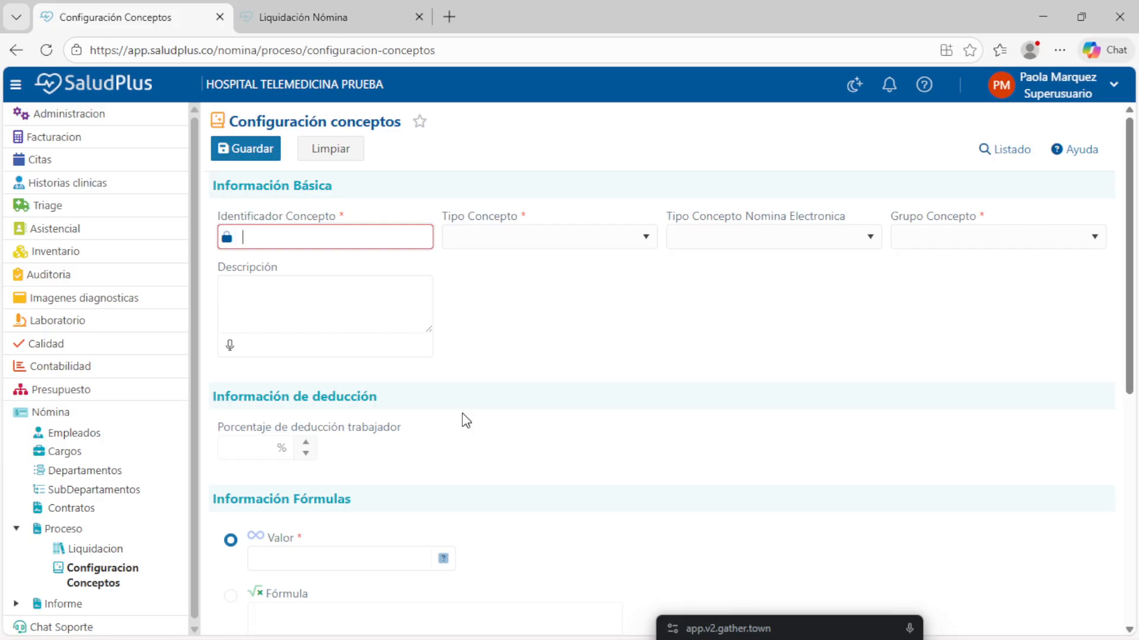
Review the concept type options and set the new concept's type to Devengados.
{"action": "left_click", "coordinate": [540, 245]}
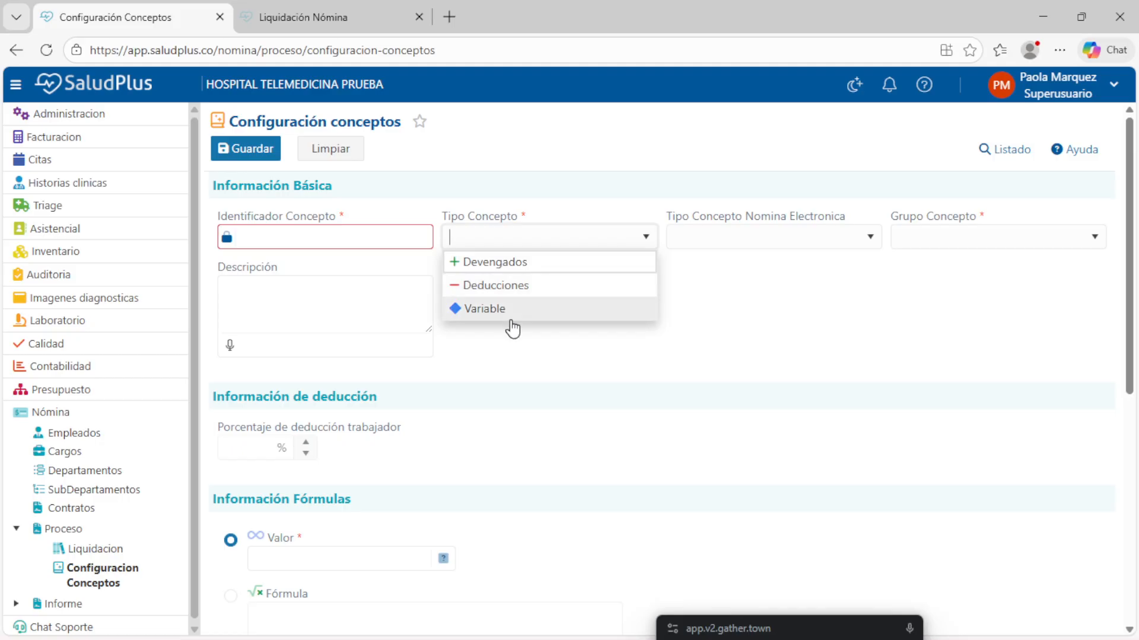
{"action": "left_click", "coordinate": [773, 236]}
{"action": "left_click", "coordinate": [772, 236]}
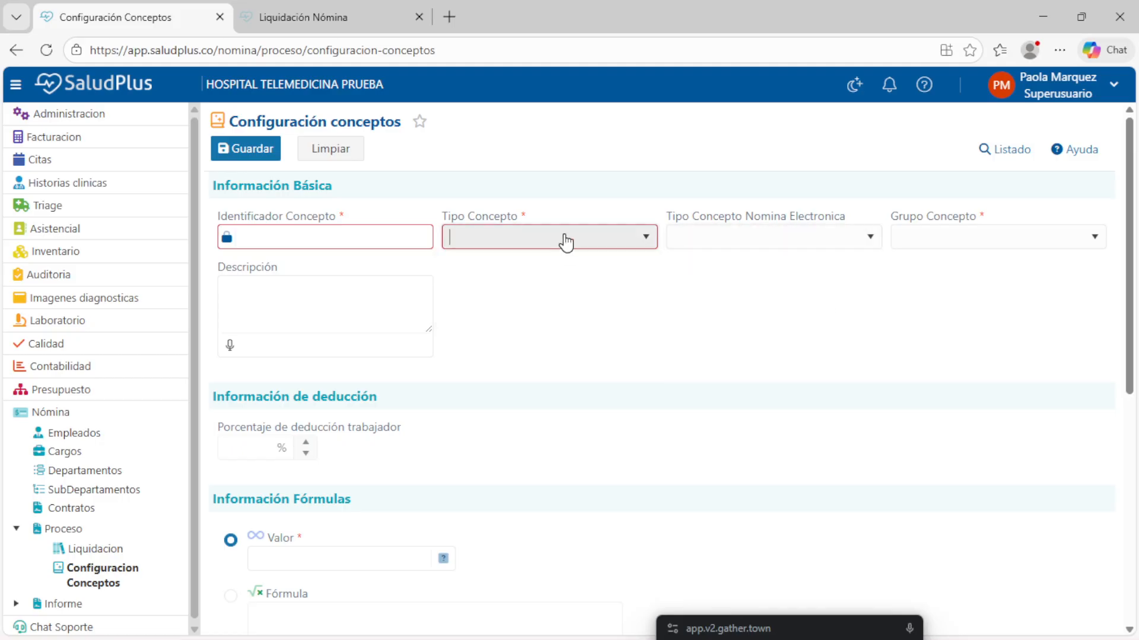
{"action": "left_click", "coordinate": [566, 242]}
{"action": "left_click", "coordinate": [564, 259]}
Look through the electronic payroll concept types available for the Devengados concept without choosing one.
{"action": "left_click", "coordinate": [768, 245]}
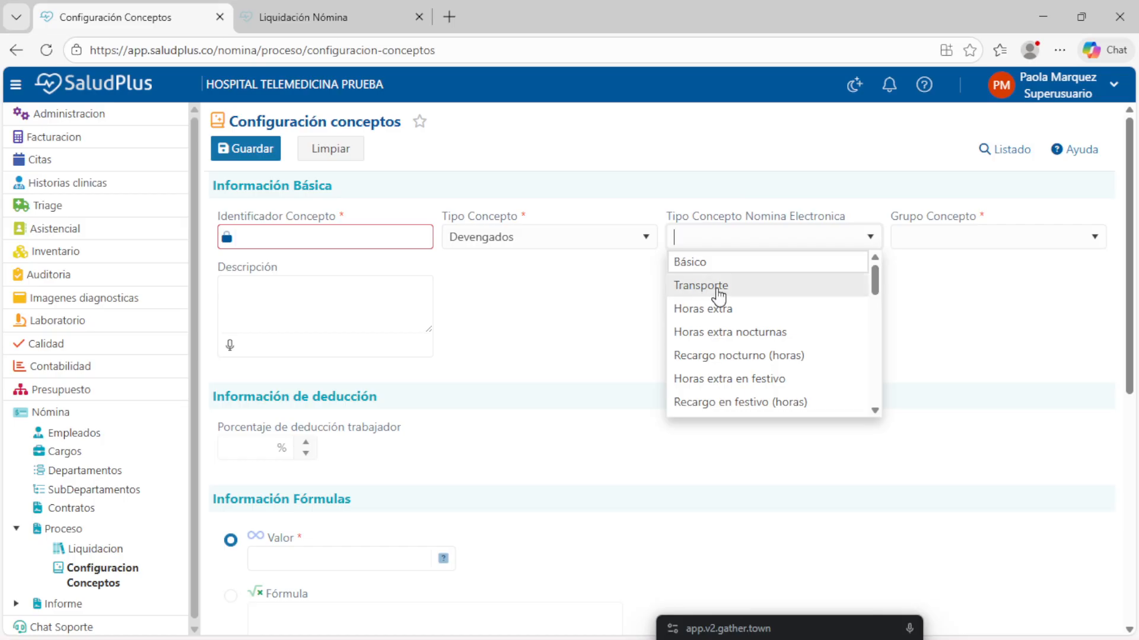
{"action": "scroll", "coordinate": [807, 386], "scroll_direction": "down", "scroll_amount": 3}
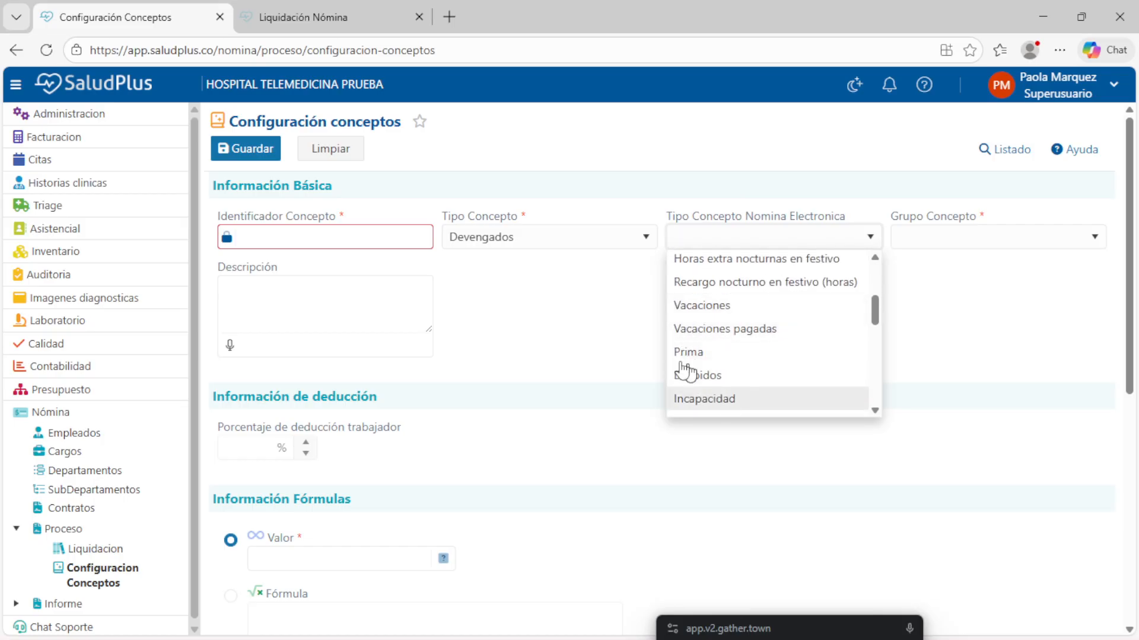
{"action": "scroll", "coordinate": [736, 395], "scroll_direction": "down", "scroll_amount": 3}
{"action": "scroll", "coordinate": [810, 359], "scroll_direction": "down", "scroll_amount": 5}
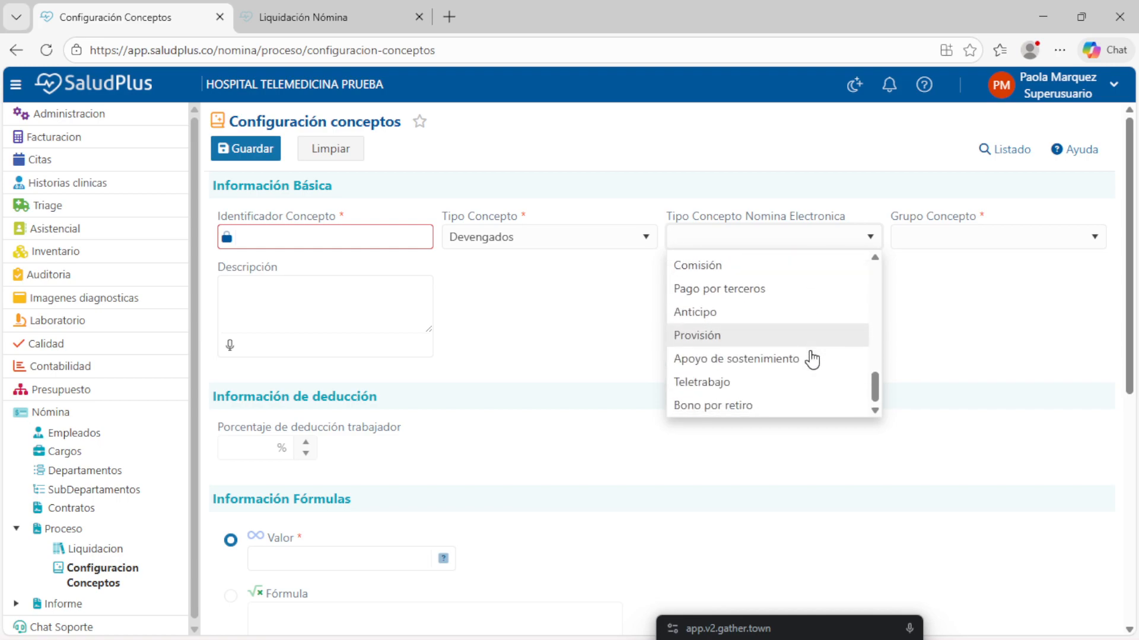
{"action": "scroll", "coordinate": [714, 357], "scroll_direction": "up", "scroll_amount": 4}
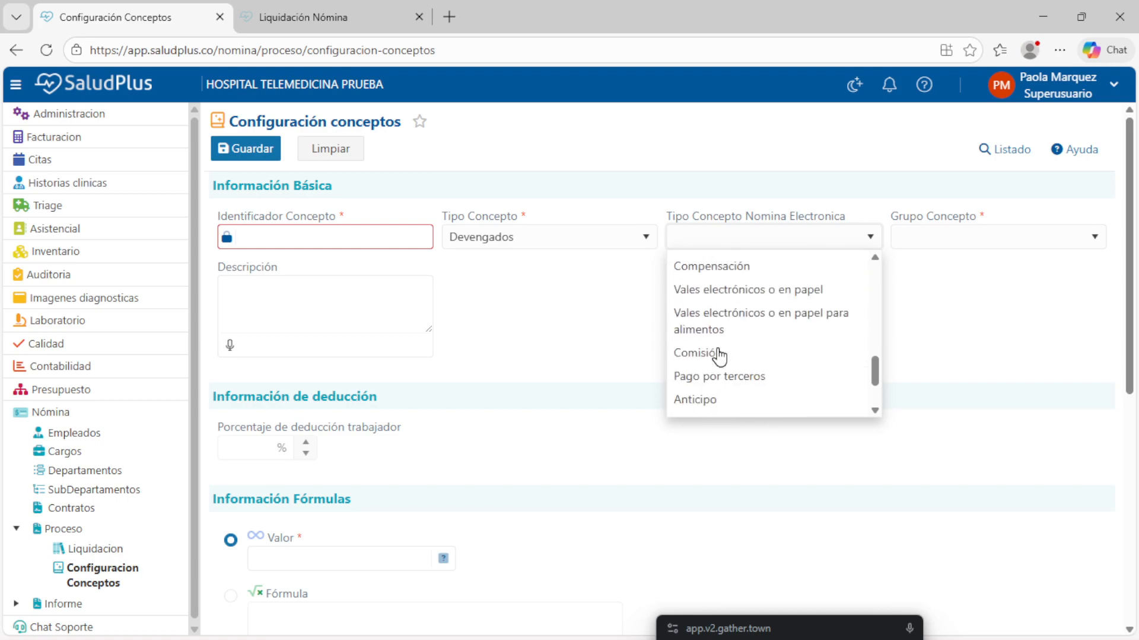
{"action": "scroll", "coordinate": [741, 379], "scroll_direction": "down", "scroll_amount": 4}
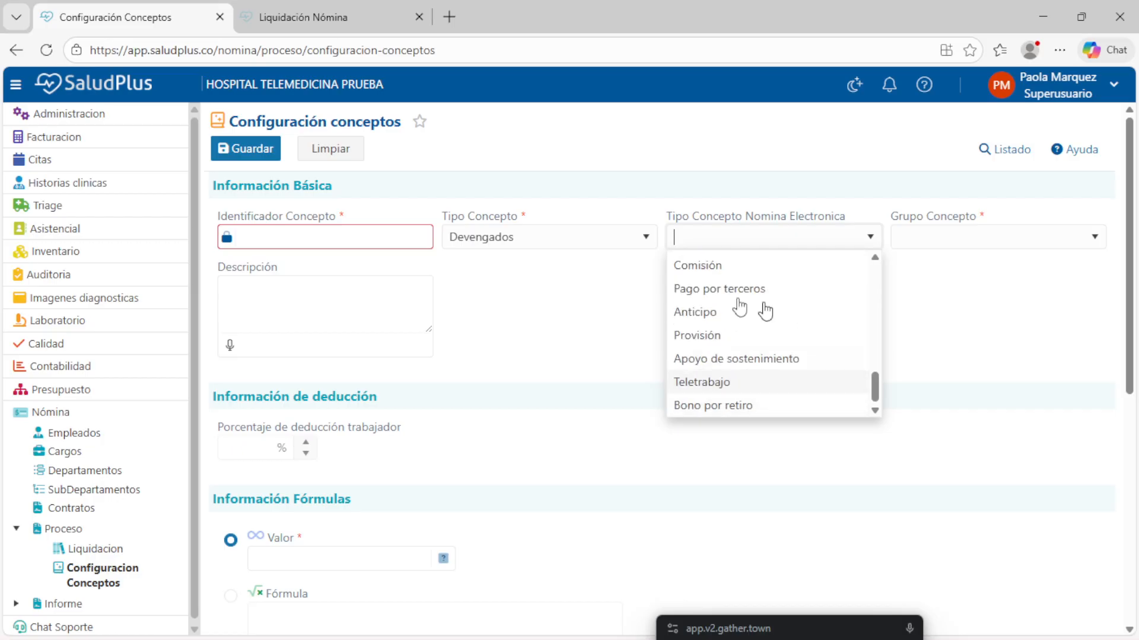
{"action": "key", "text": "Tab"}
Review the concept group options without choosing one, then go to the description field.
{"action": "left_click", "coordinate": [947, 236]}
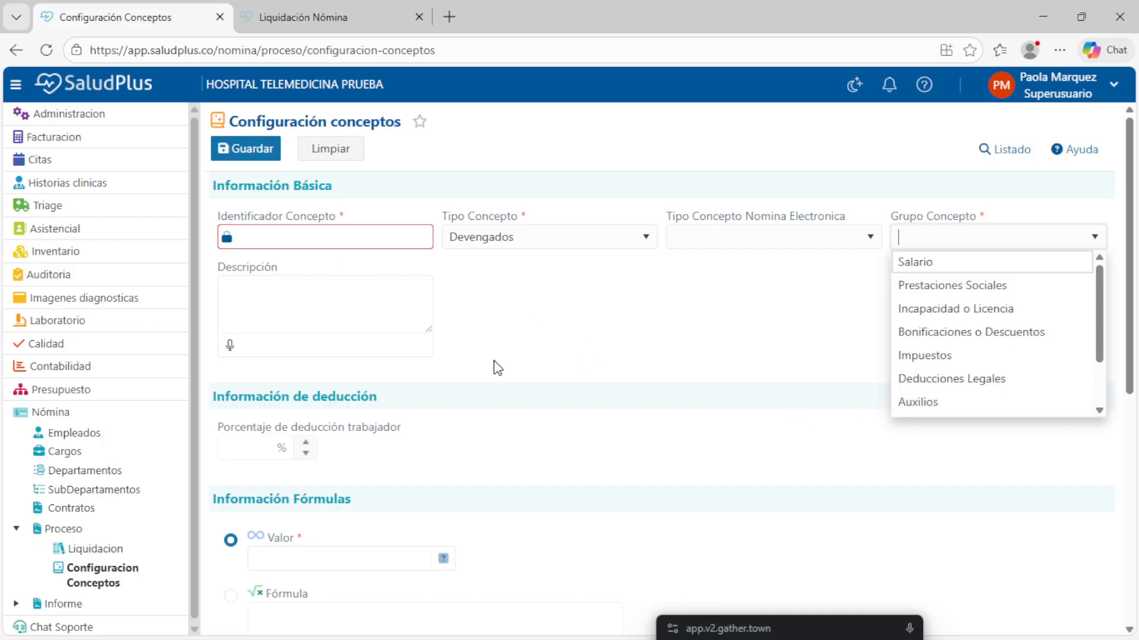
{"action": "left_click", "coordinate": [452, 356]}
{"action": "left_click", "coordinate": [130, 275]}
{"action": "left_click", "coordinate": [292, 297]}
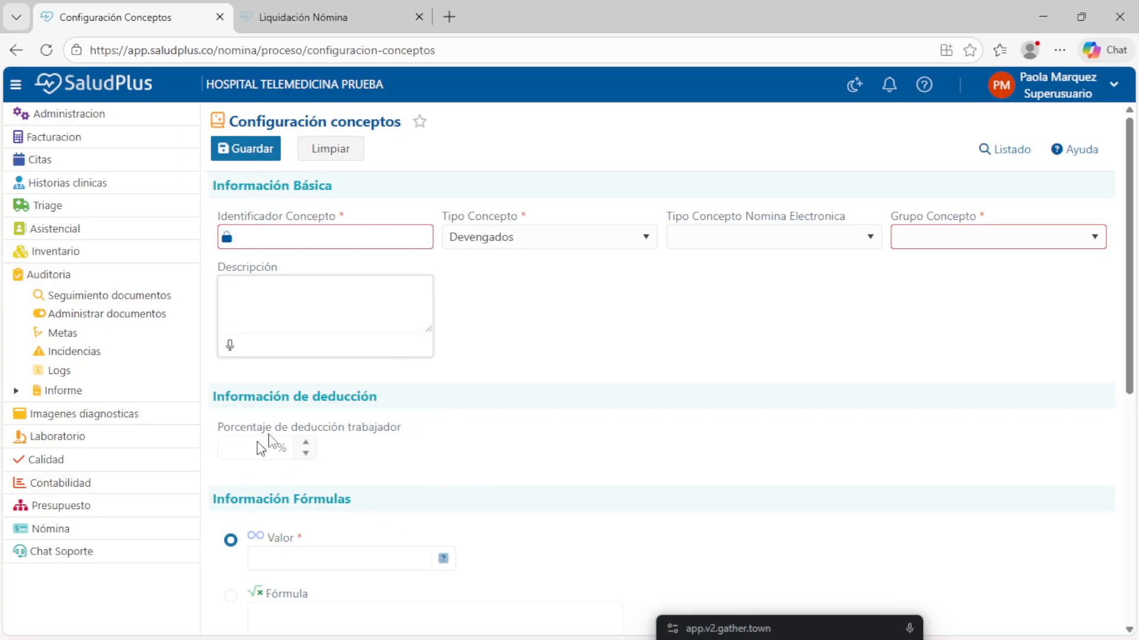
Examine the worker deduction percentage field and how it relates to the selected concept type.
{"action": "triple_click", "coordinate": [336, 421]}
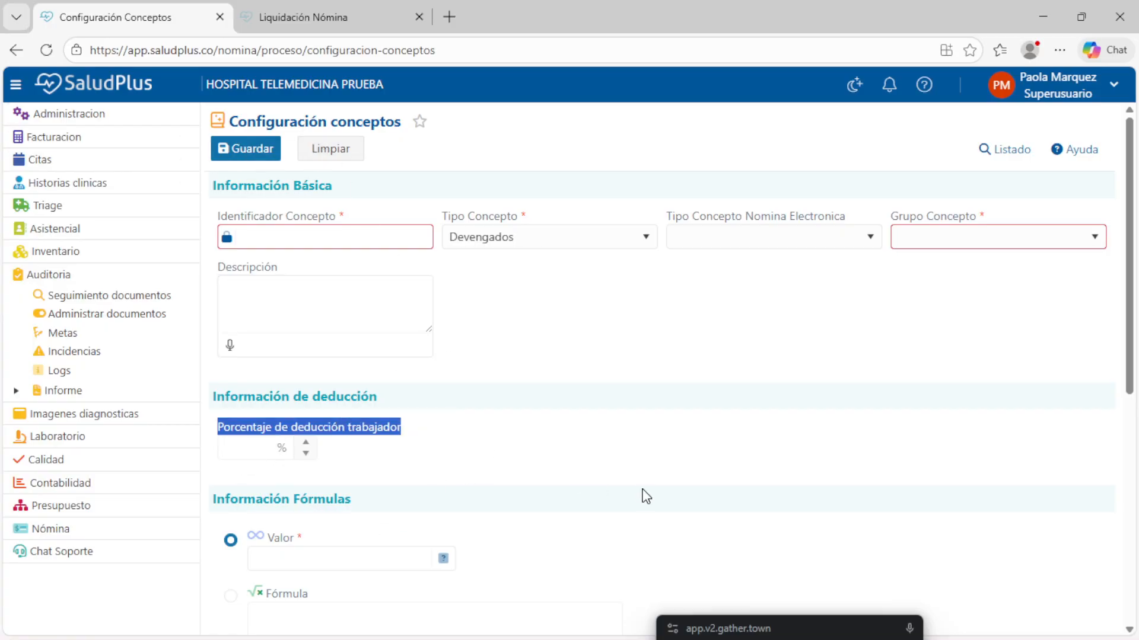
{"action": "triple_click", "coordinate": [390, 428]}
{"action": "triple_click", "coordinate": [378, 425]}
{"action": "left_click", "coordinate": [566, 238]}
{"action": "key", "text": "Tab"}
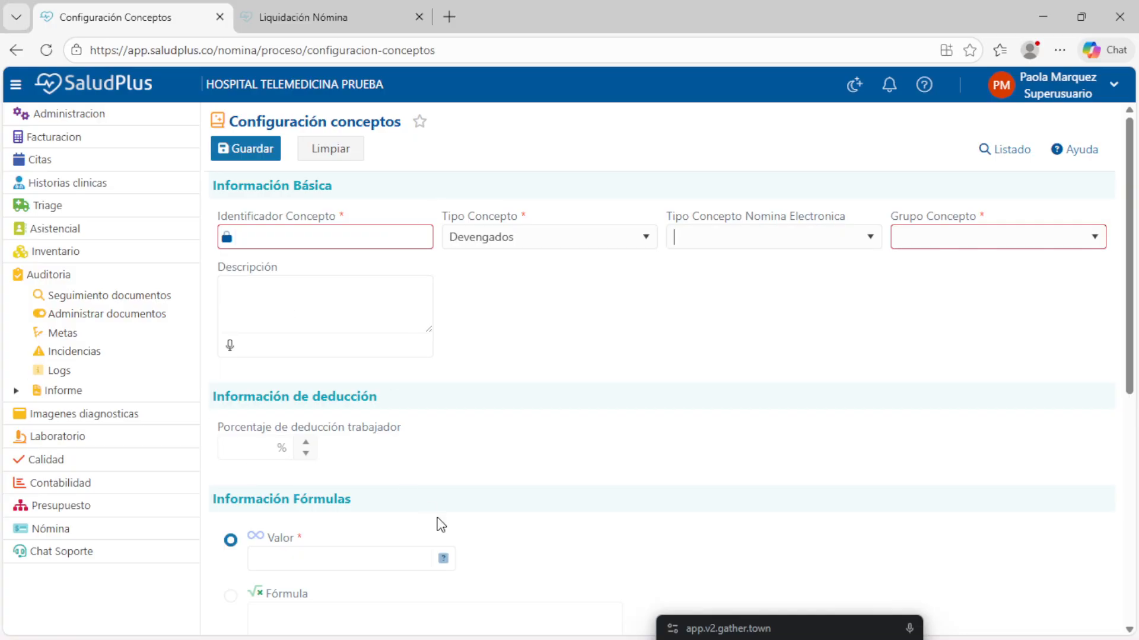
{"action": "triple_click", "coordinate": [350, 428]}
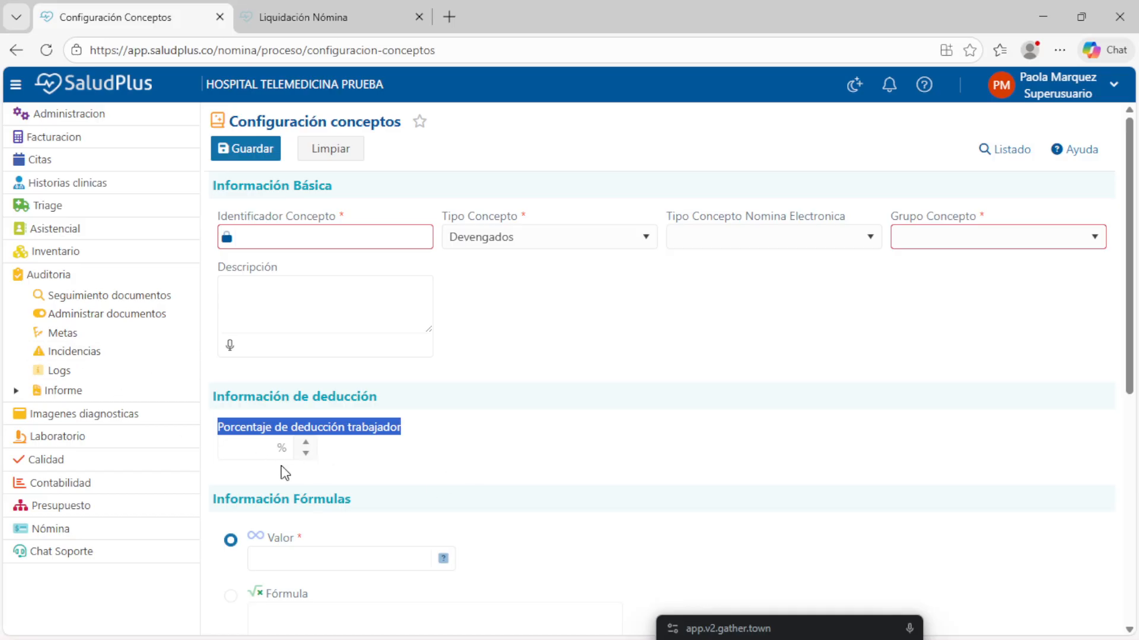
{"action": "triple_click", "coordinate": [298, 427]}
Enter -3 as the concept's fixed value and return to its identifier field.
{"action": "scroll", "coordinate": [344, 543], "scroll_direction": "down", "scroll_amount": 1}
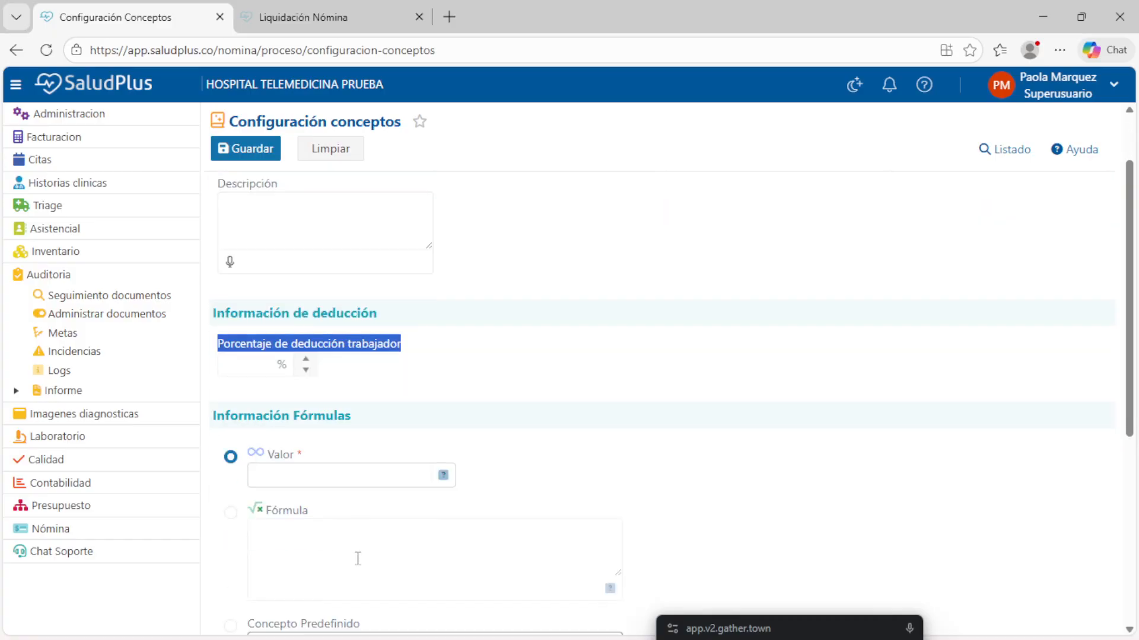
{"action": "left_click", "coordinate": [279, 474]}
{"action": "type", "text": "-3"}
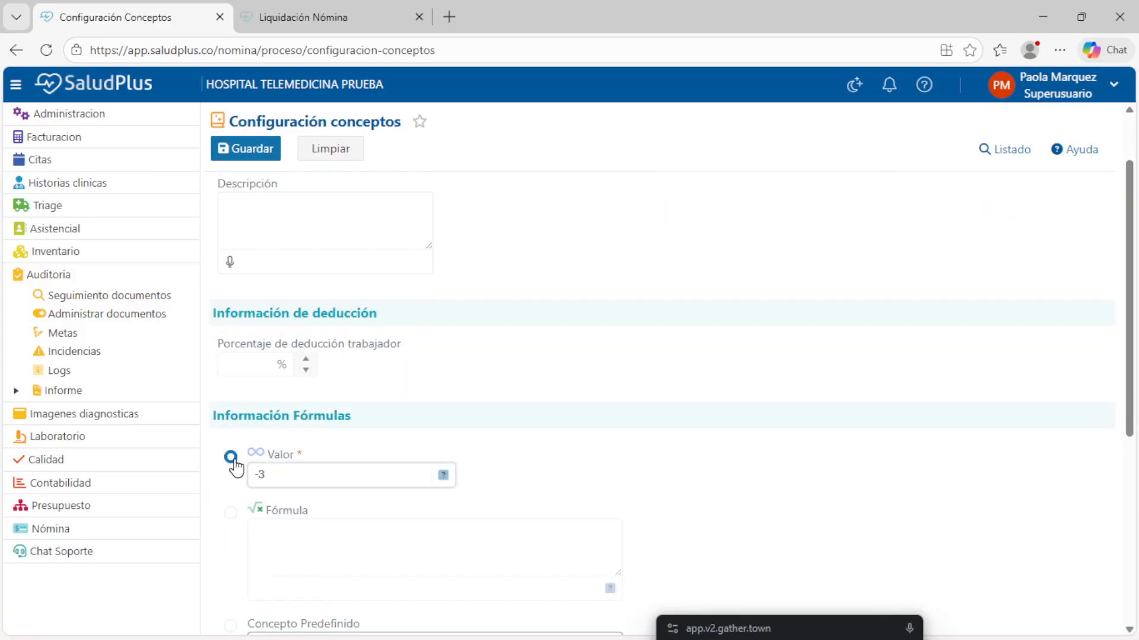
{"action": "left_click", "coordinate": [231, 458]}
{"action": "scroll", "coordinate": [318, 466], "scroll_direction": "up", "scroll_amount": 1}
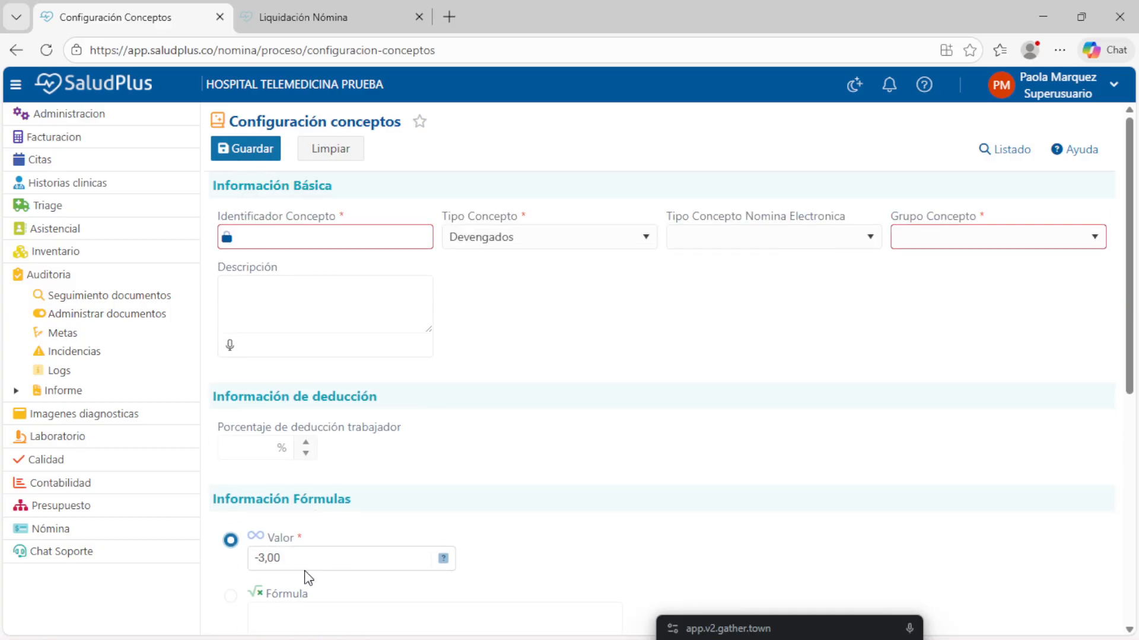
{"action": "left_click", "coordinate": [255, 241]}
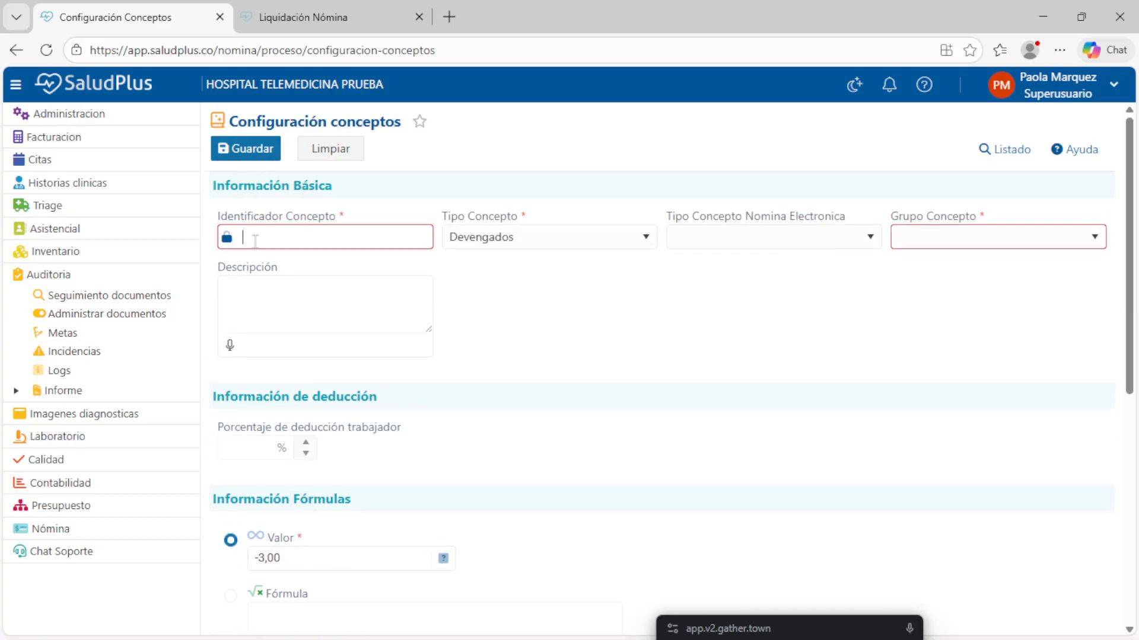
Enter AUXILI as the concept identifier, keep the type as Devengados, and assign the concept to the Auxilios group.
{"action": "type", "text": "AX"}
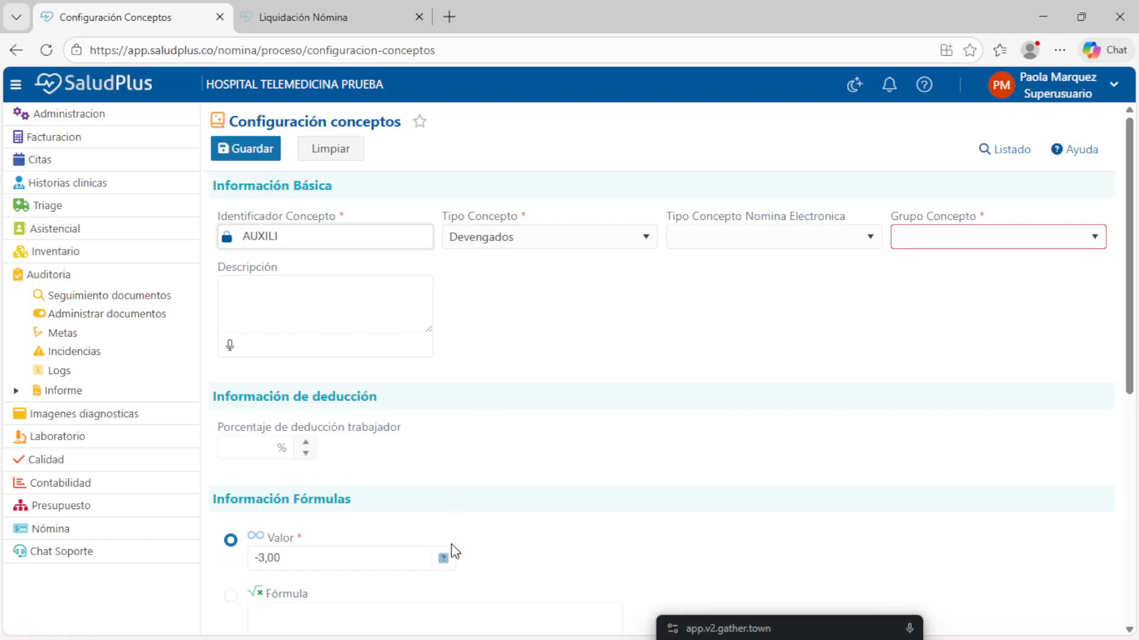
{"action": "left_click", "coordinate": [519, 243]}
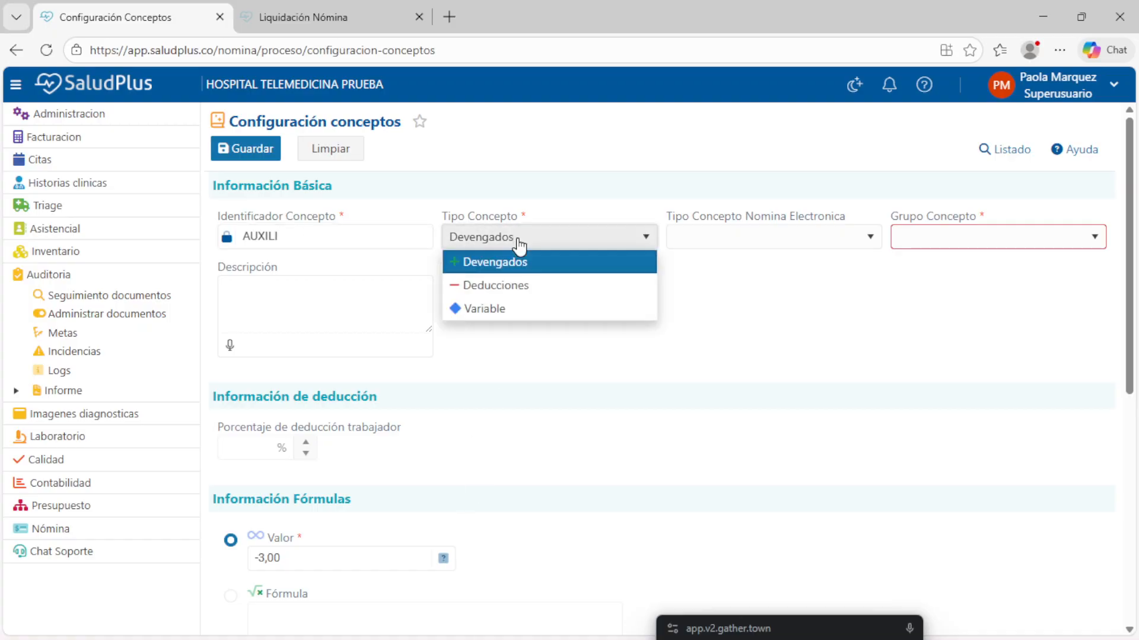
{"action": "left_click", "coordinate": [519, 245]}
{"action": "left_click", "coordinate": [930, 238]}
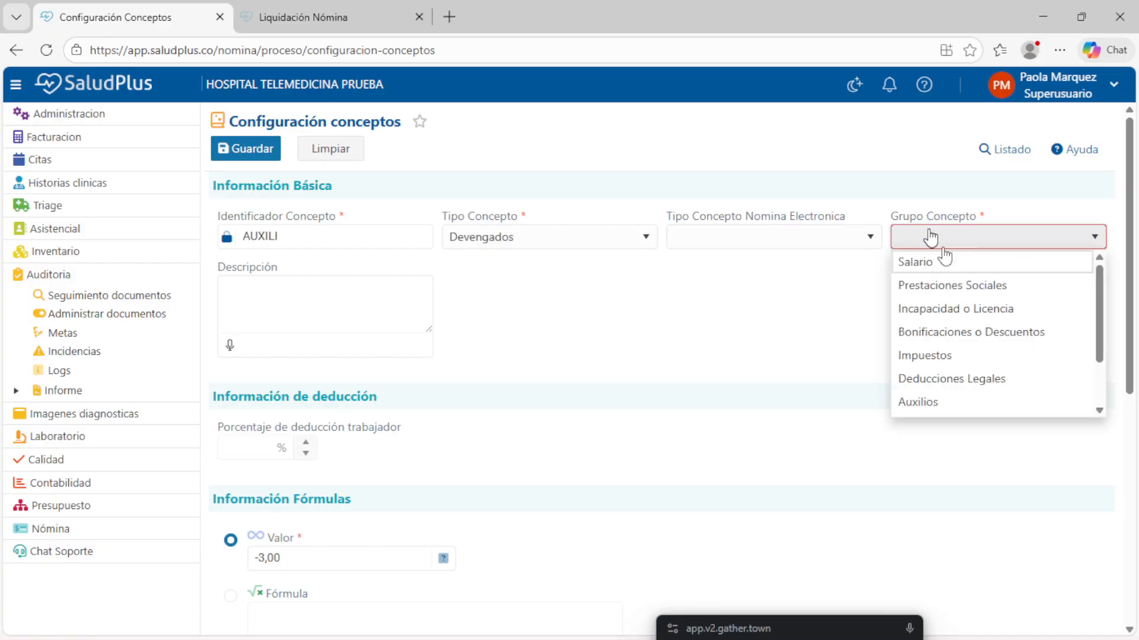
{"action": "left_click", "coordinate": [918, 402]}
Look through the electronic payroll concept types and choose Básico for the concept.
{"action": "left_click", "coordinate": [777, 239]}
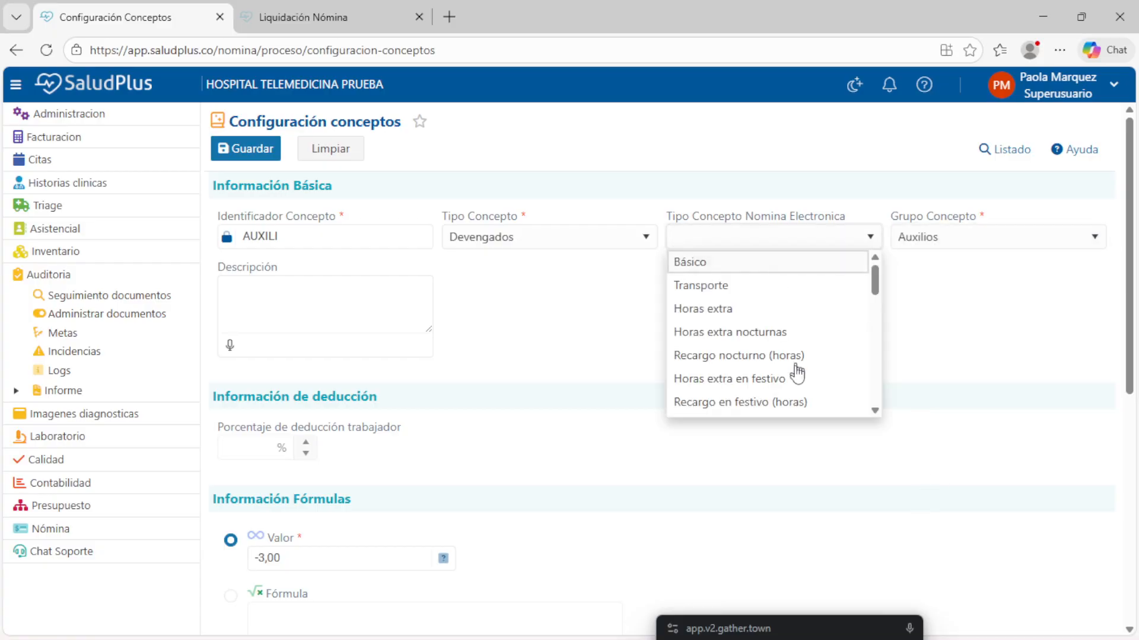
{"action": "key", "text": "a"}
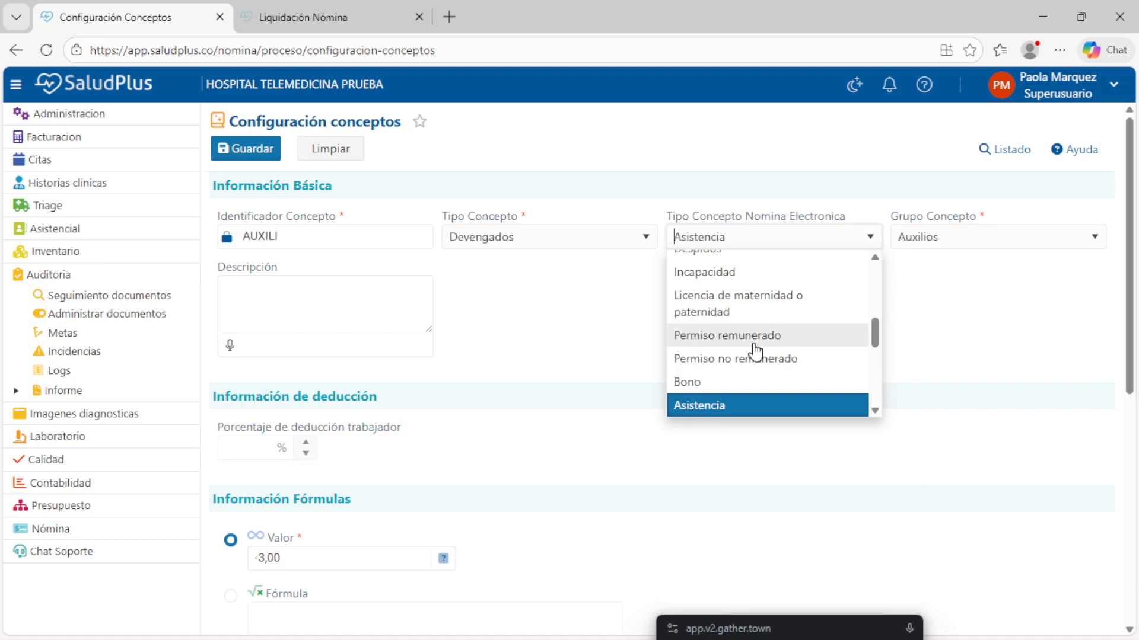
{"action": "scroll", "coordinate": [753, 349], "scroll_direction": "down", "scroll_amount": 4}
{"action": "scroll", "coordinate": [762, 374], "scroll_direction": "down", "scroll_amount": 2}
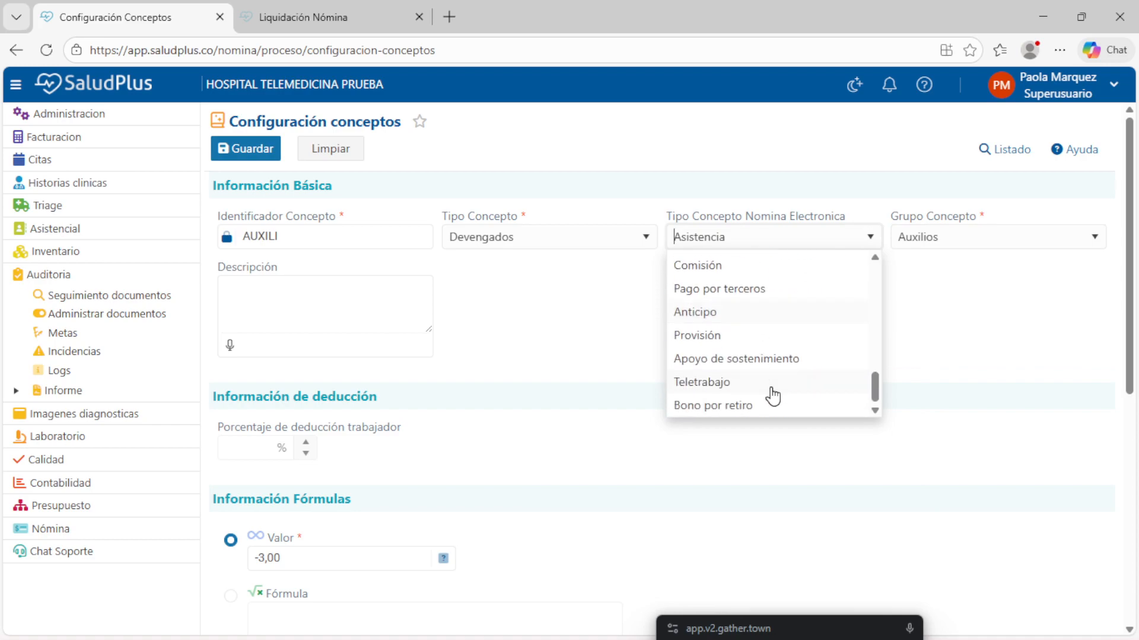
{"action": "scroll", "coordinate": [758, 388], "scroll_direction": "up", "scroll_amount": 5}
{"action": "scroll", "coordinate": [756, 392], "scroll_direction": "up", "scroll_amount": 3}
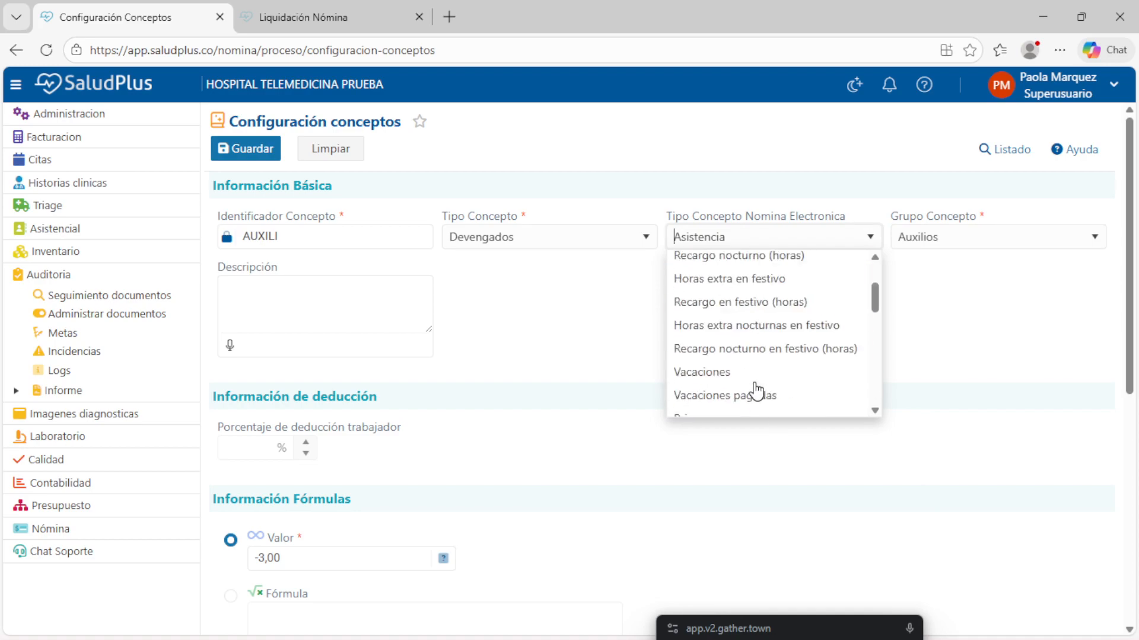
{"action": "scroll", "coordinate": [749, 402], "scroll_direction": "up", "scroll_amount": 3}
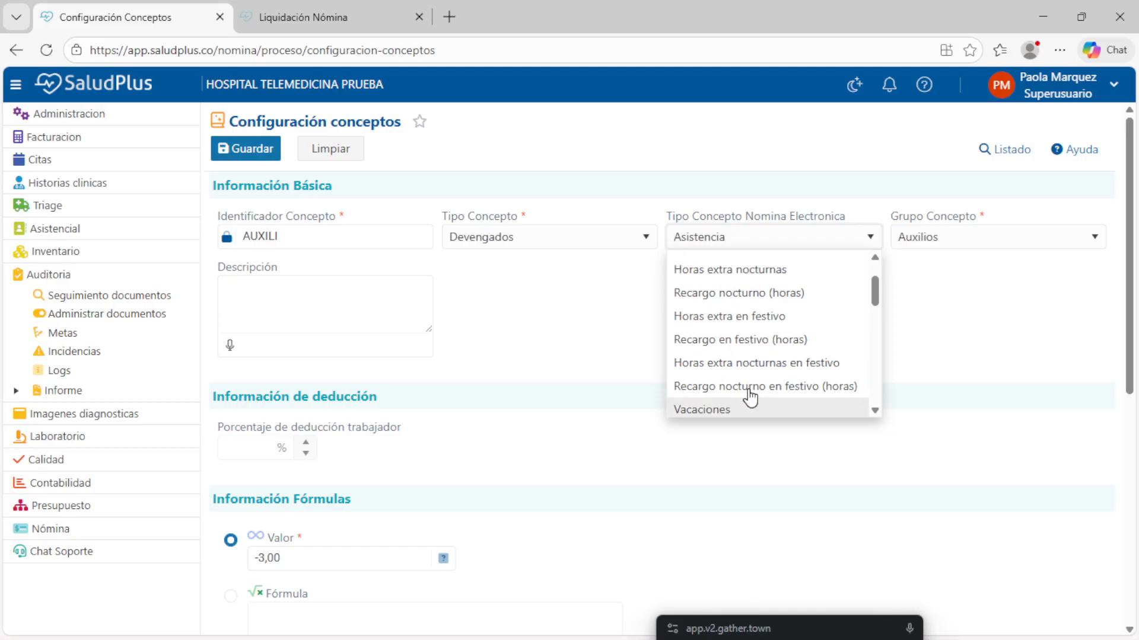
{"action": "scroll", "coordinate": [752, 399], "scroll_direction": "down", "scroll_amount": 6}
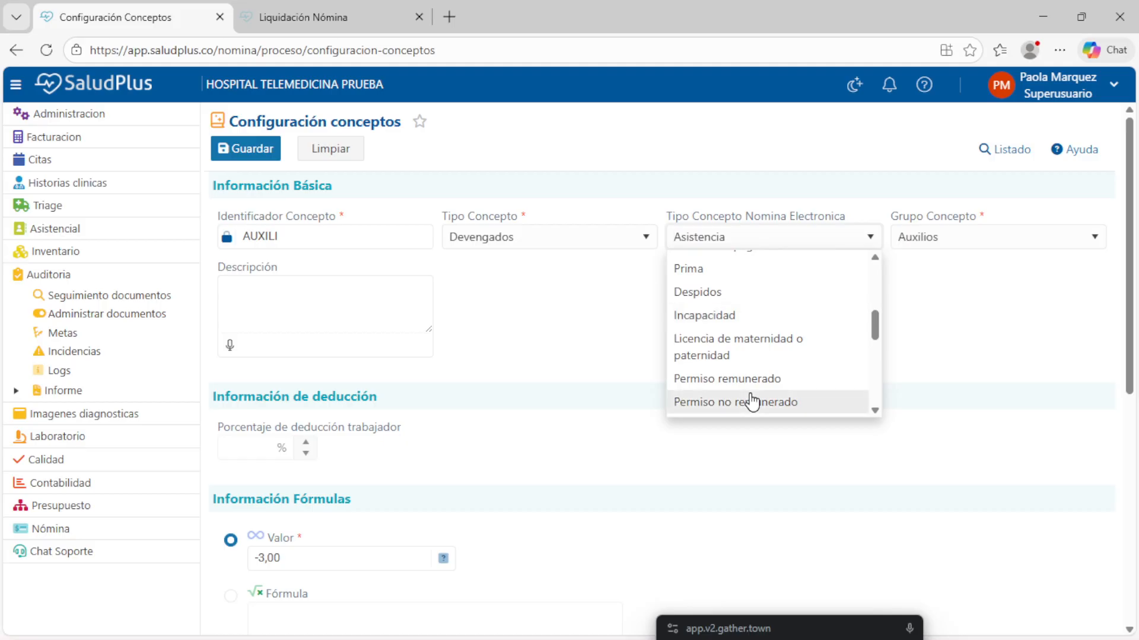
{"action": "scroll", "coordinate": [752, 402], "scroll_direction": "down", "scroll_amount": 6}
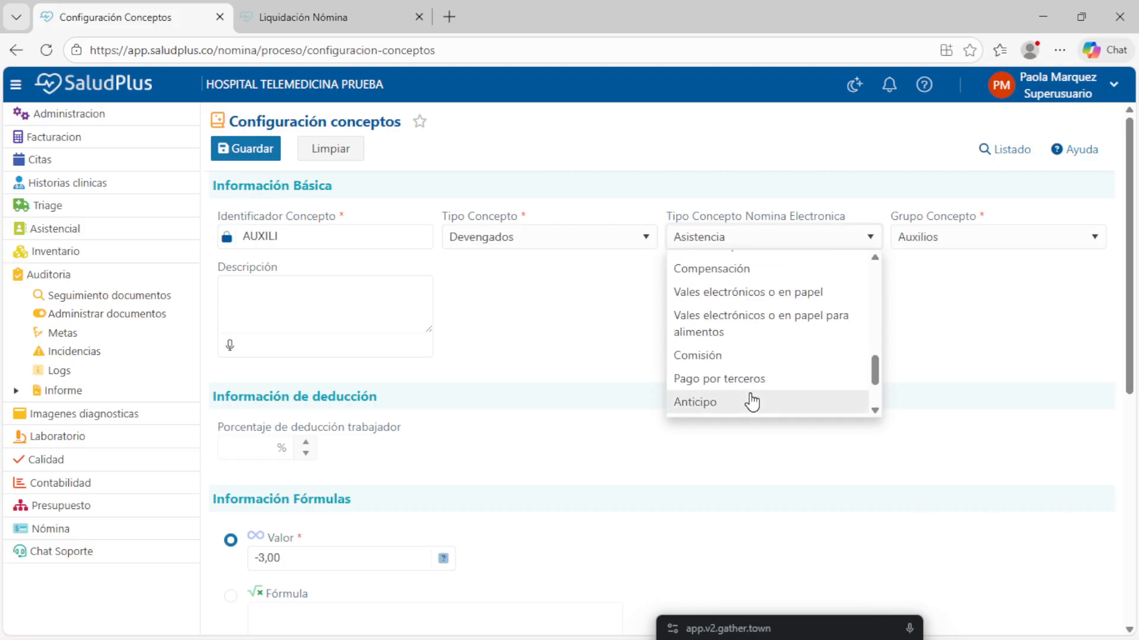
{"action": "scroll", "coordinate": [752, 402], "scroll_direction": "down", "scroll_amount": 3}
{"action": "scroll", "coordinate": [751, 405], "scroll_direction": "up", "scroll_amount": 3}
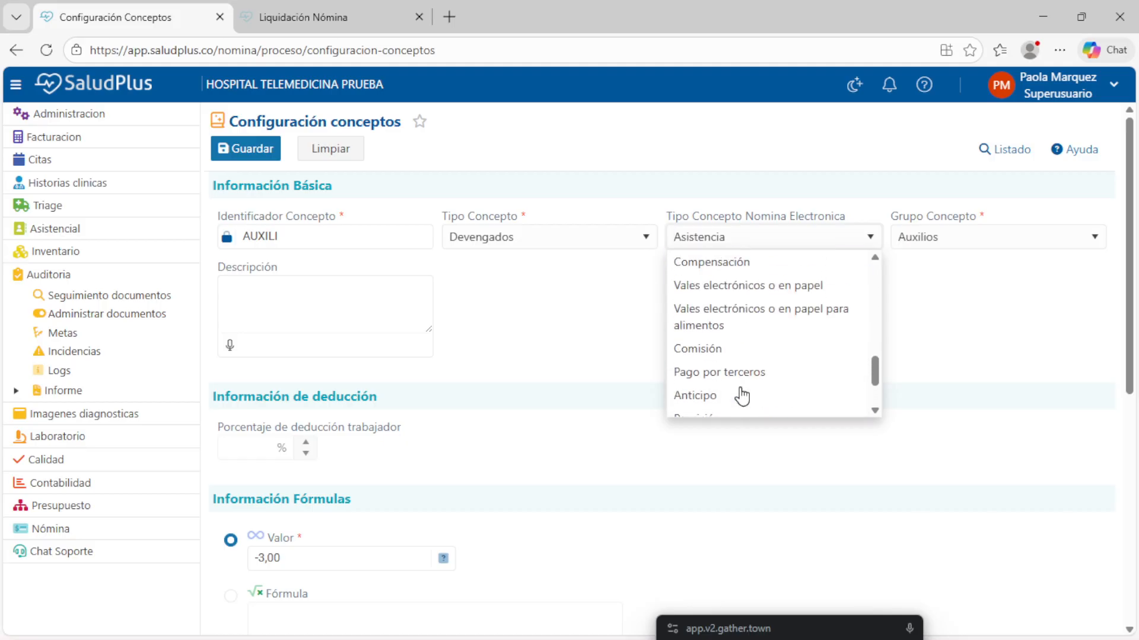
{"action": "scroll", "coordinate": [740, 391], "scroll_direction": "up", "scroll_amount": 3}
{"action": "scroll", "coordinate": [735, 374], "scroll_direction": "up", "scroll_amount": 4}
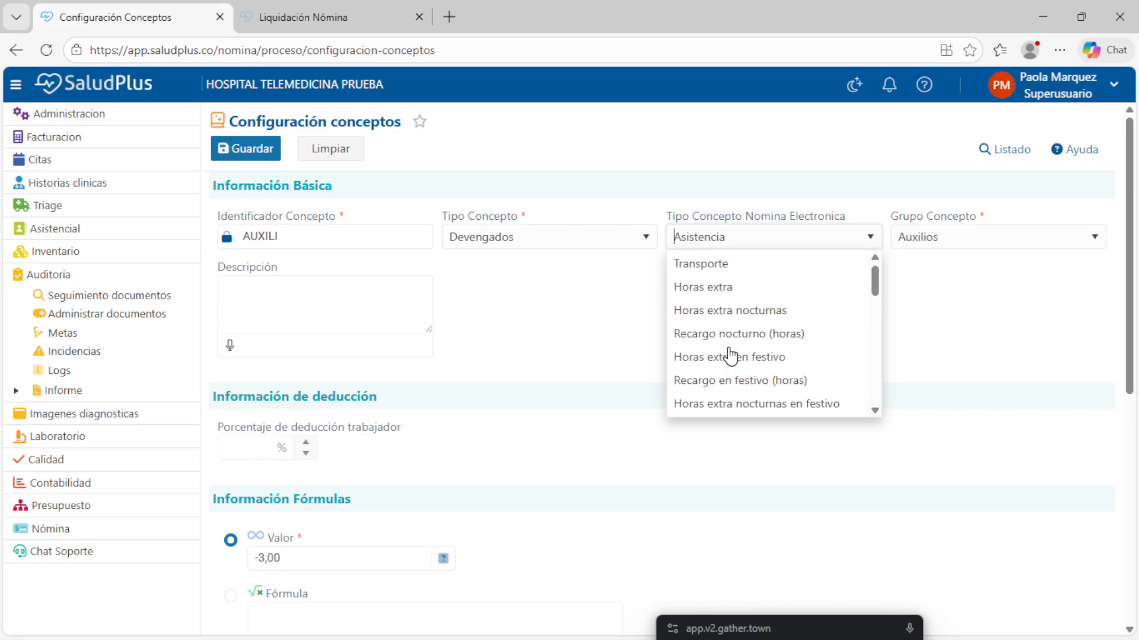
{"action": "scroll", "coordinate": [731, 356], "scroll_direction": "up", "scroll_amount": 1}
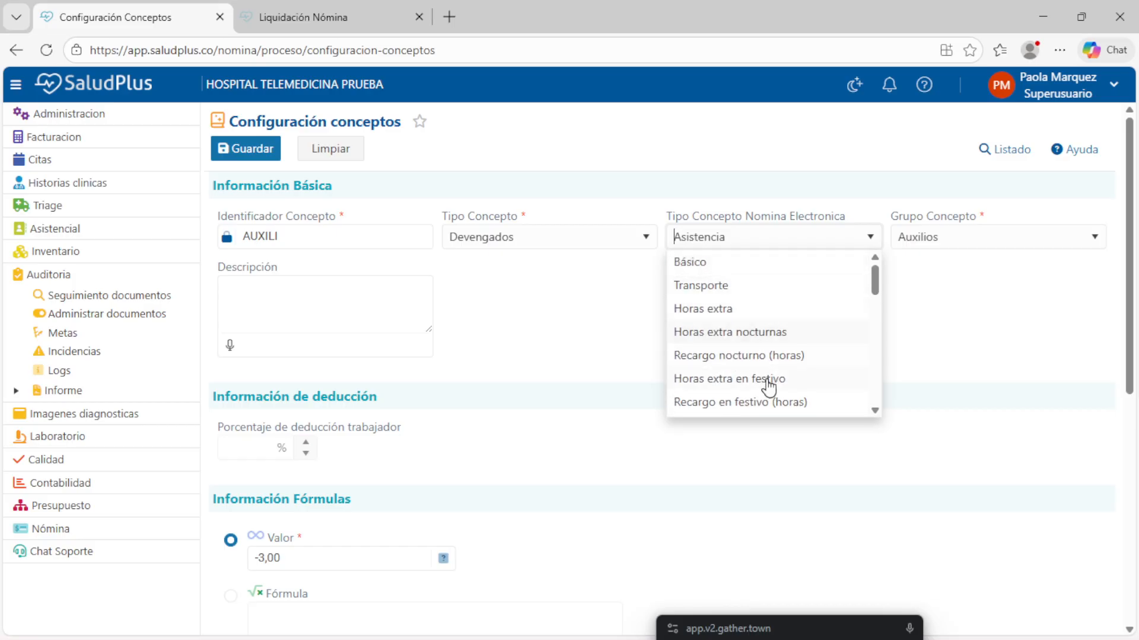
{"action": "scroll", "coordinate": [765, 401], "scroll_direction": "down", "scroll_amount": 3}
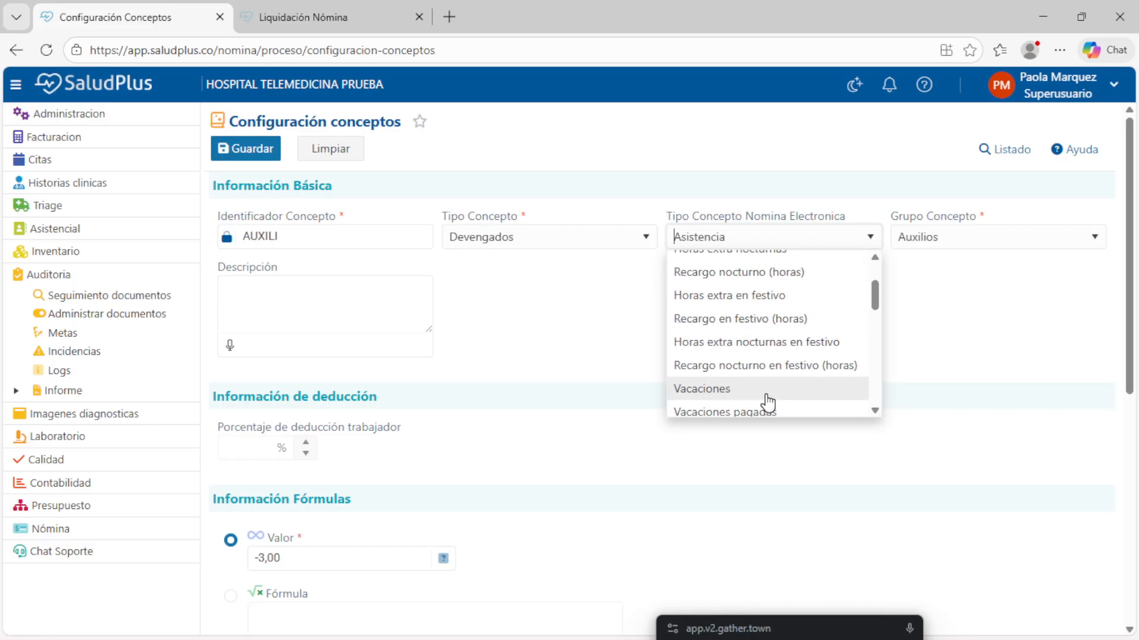
{"action": "scroll", "coordinate": [767, 402], "scroll_direction": "down", "scroll_amount": 4}
{"action": "scroll", "coordinate": [763, 402], "scroll_direction": "down", "scroll_amount": 1}
{"action": "scroll", "coordinate": [763, 403], "scroll_direction": "down", "scroll_amount": 4}
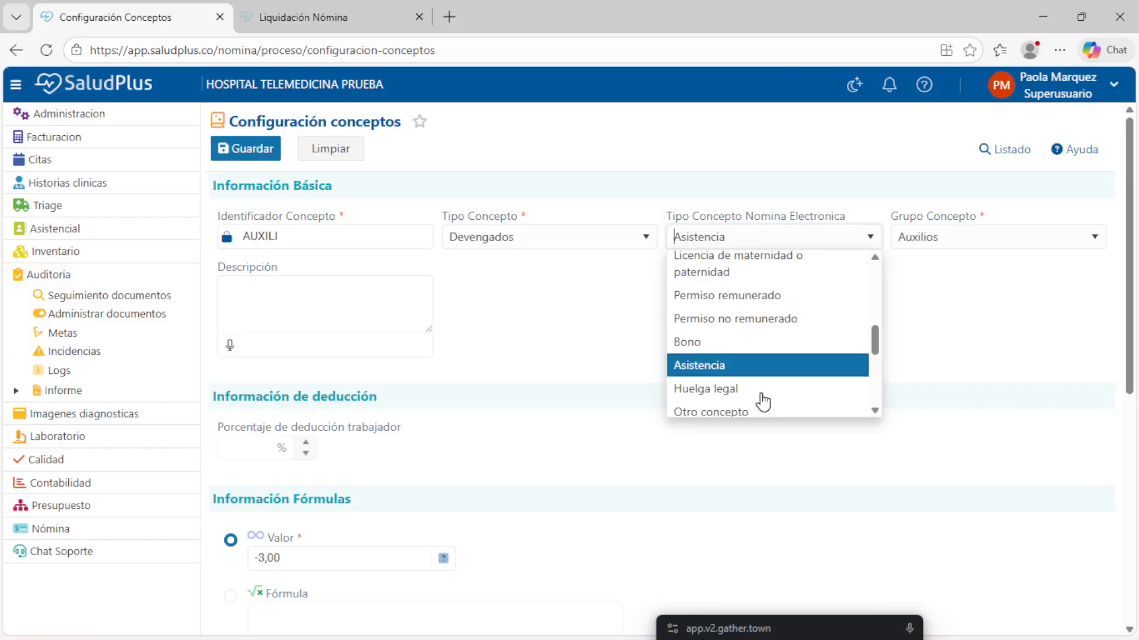
{"action": "scroll", "coordinate": [763, 403], "scroll_direction": "down", "scroll_amount": 5}
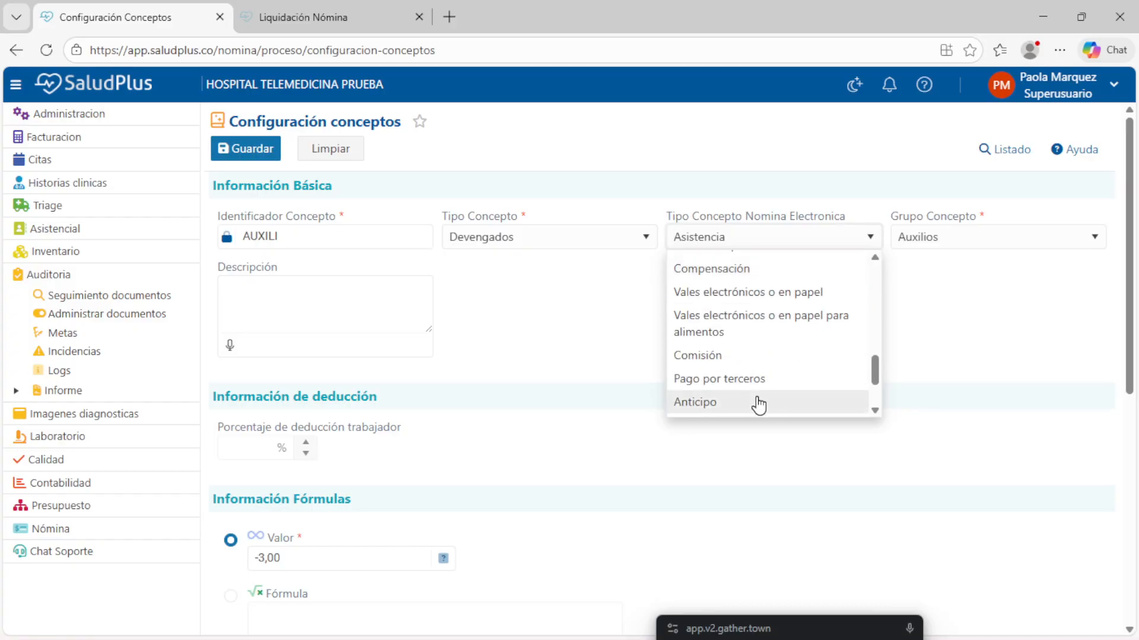
{"action": "scroll", "coordinate": [759, 403], "scroll_direction": "up", "scroll_amount": 15}
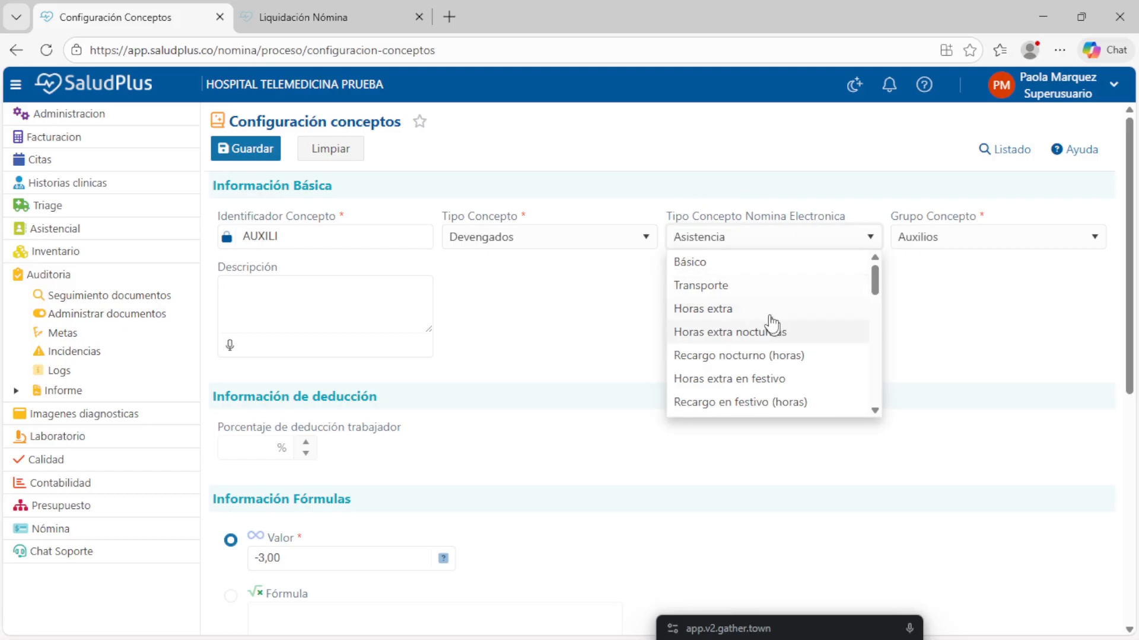
{"action": "left_click", "coordinate": [722, 268]}
Set the concept's fixed value to 200000.
{"action": "scroll", "coordinate": [498, 488], "scroll_direction": "down", "scroll_amount": 3}
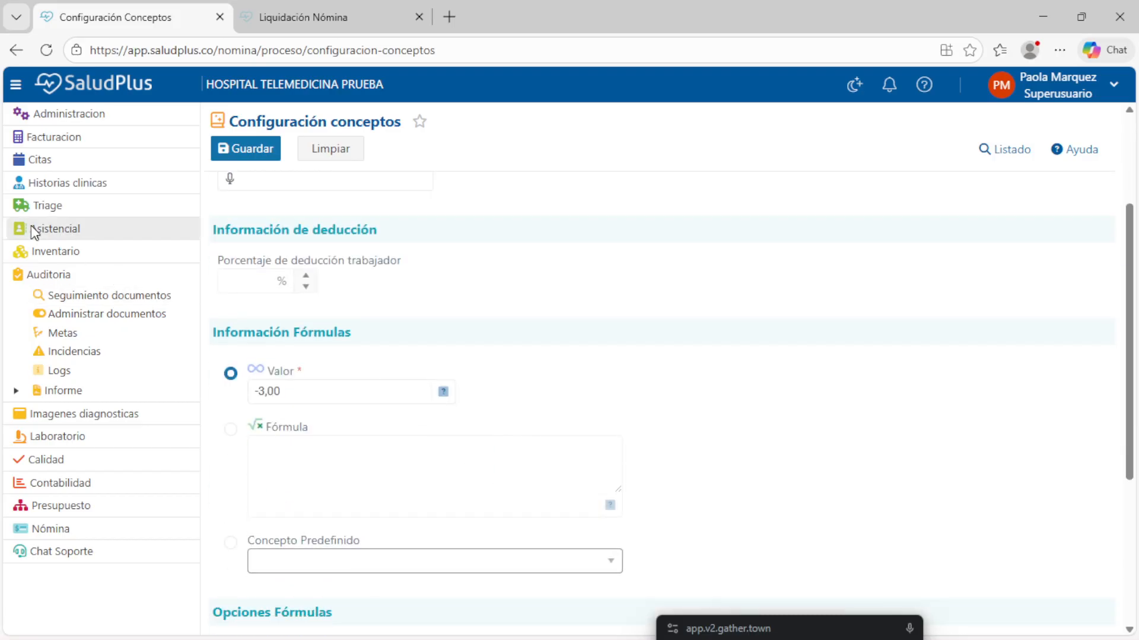
{"action": "left_click", "coordinate": [283, 386]}
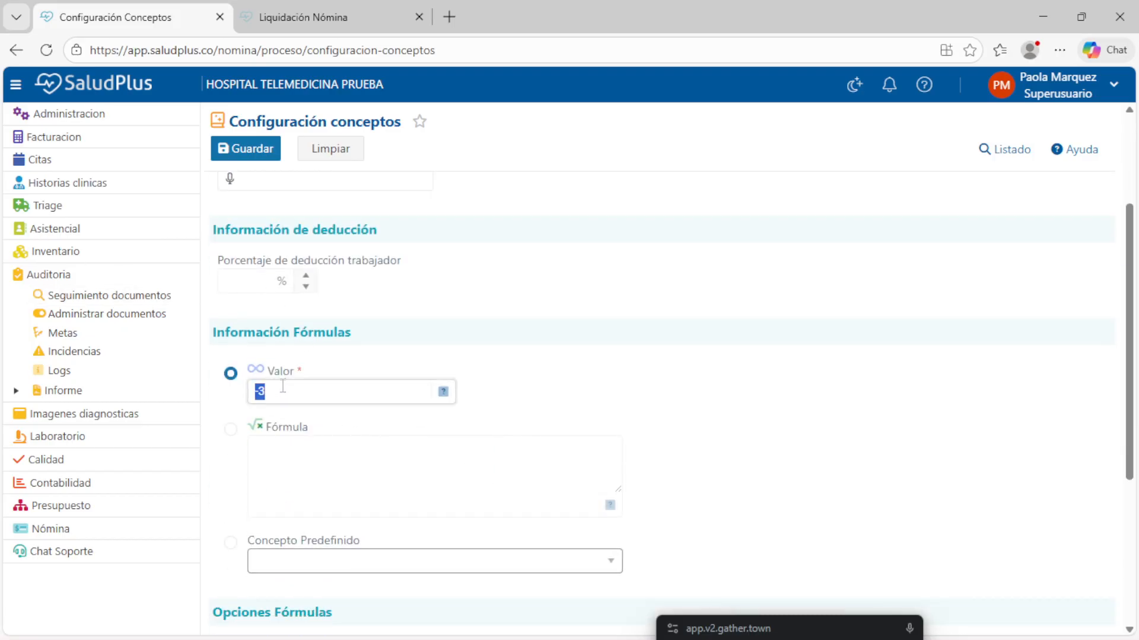
{"action": "type", "text": "200000"}
{"action": "left_click", "coordinate": [513, 415]}
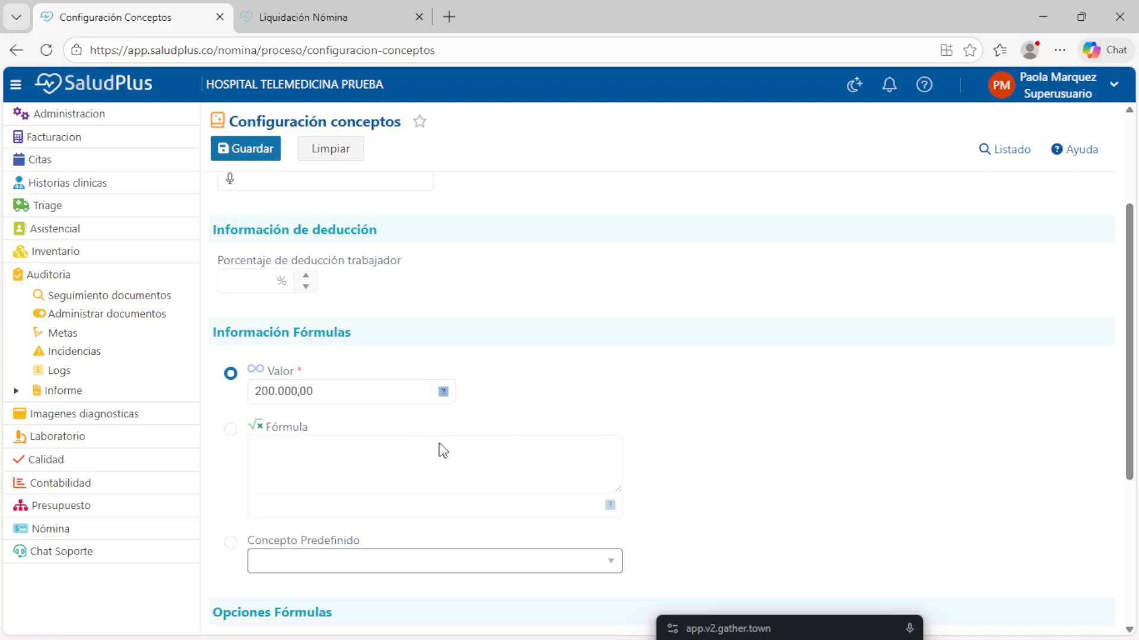
{"action": "double_click", "coordinate": [285, 392]}
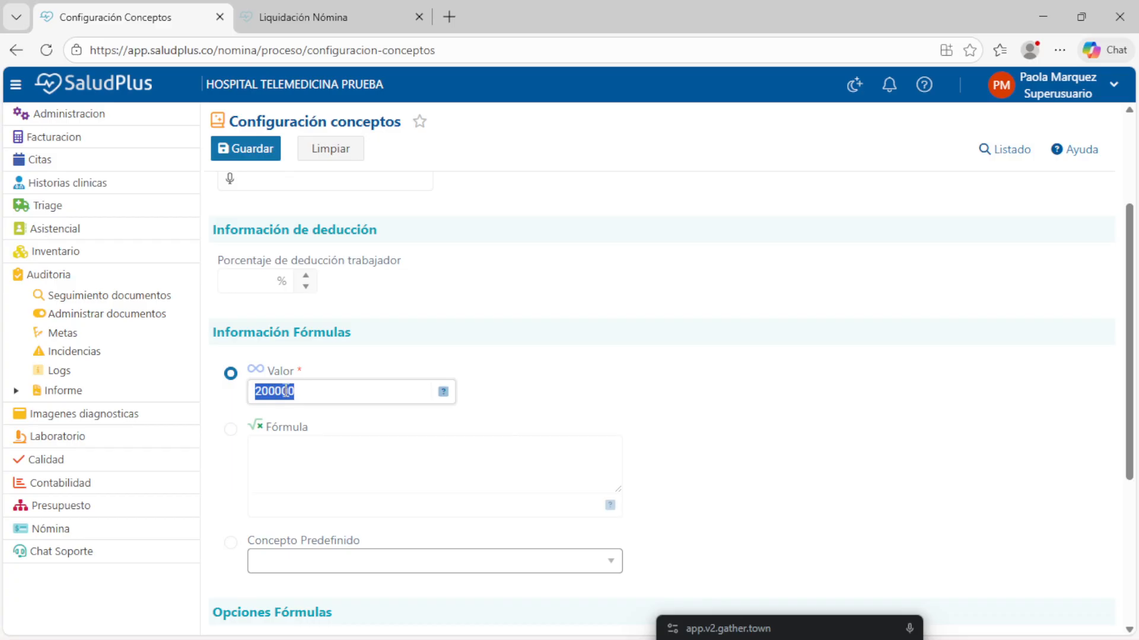
{"action": "left_click", "coordinate": [504, 457]}
Try the Editable formula option for the concept's fixed value and leave it disabled.
{"action": "scroll", "coordinate": [370, 521], "scroll_direction": "down", "scroll_amount": 1}
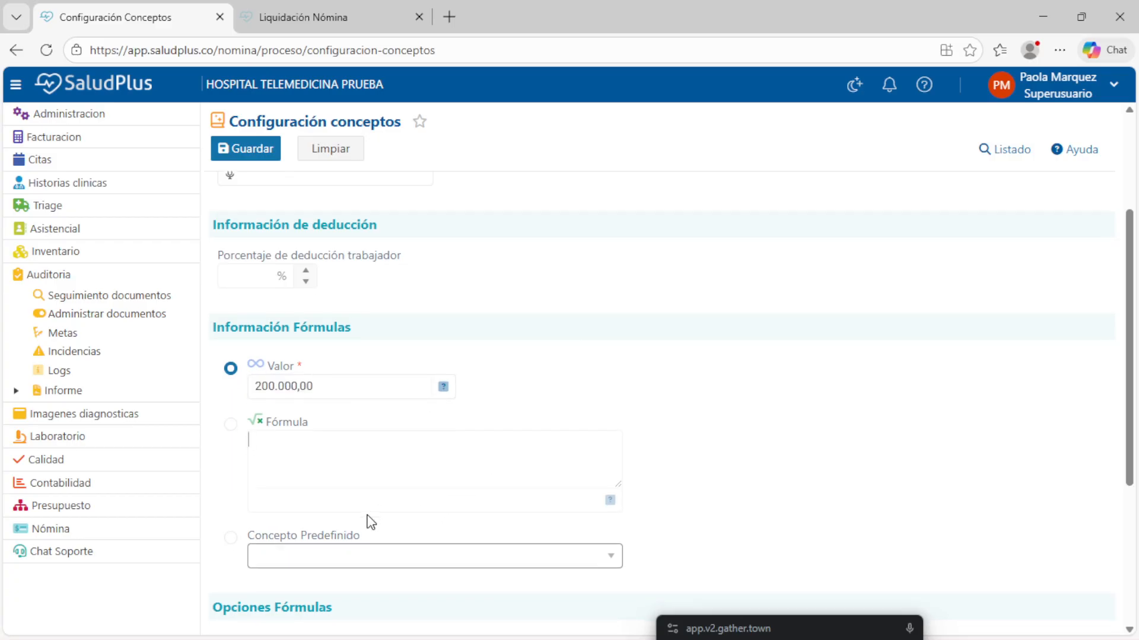
{"action": "scroll", "coordinate": [371, 522], "scroll_direction": "down", "scroll_amount": 4}
{"action": "scroll", "coordinate": [267, 407], "scroll_direction": "up", "scroll_amount": 3}
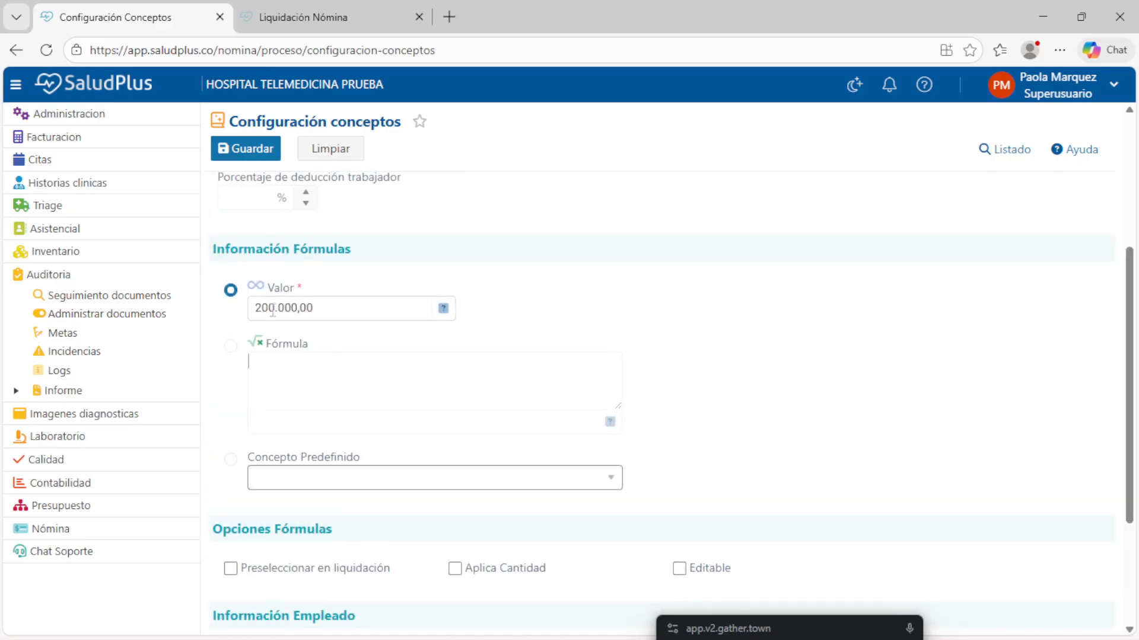
{"action": "scroll", "coordinate": [269, 499], "scroll_direction": "down", "scroll_amount": 1}
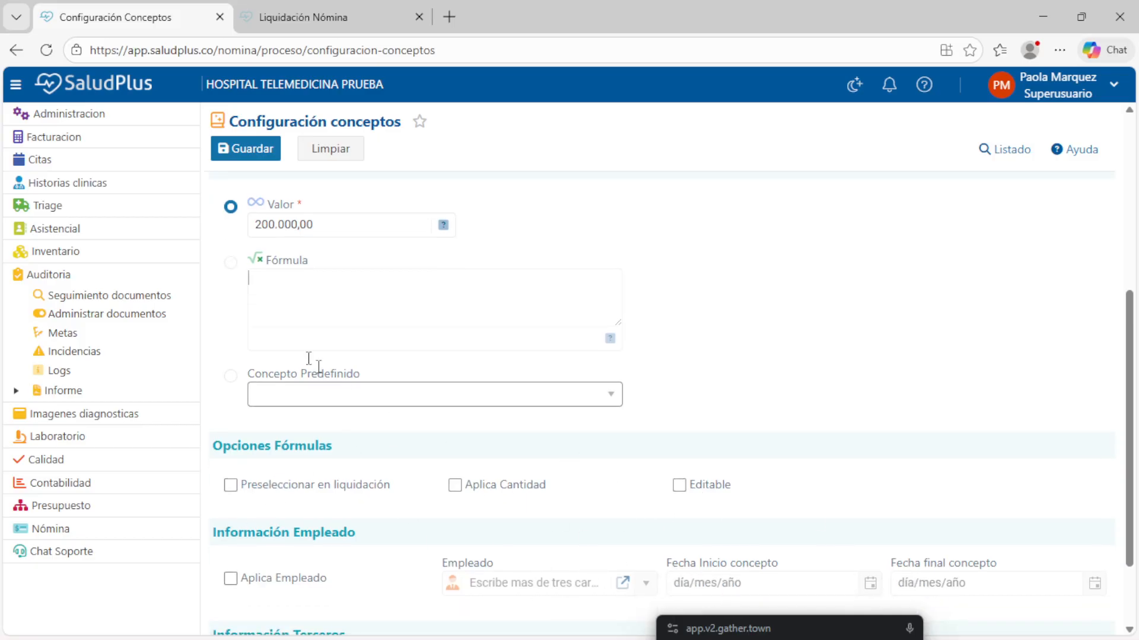
{"action": "left_click", "coordinate": [288, 228]}
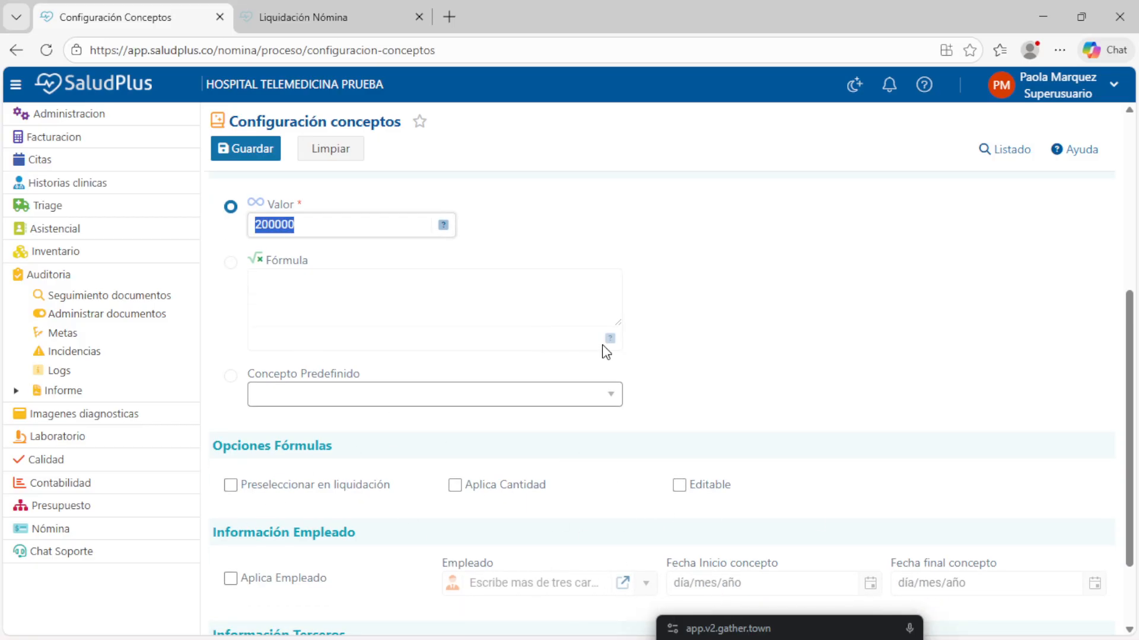
{"action": "left_click", "coordinate": [680, 485]}
{"action": "left_click", "coordinate": [682, 486]}
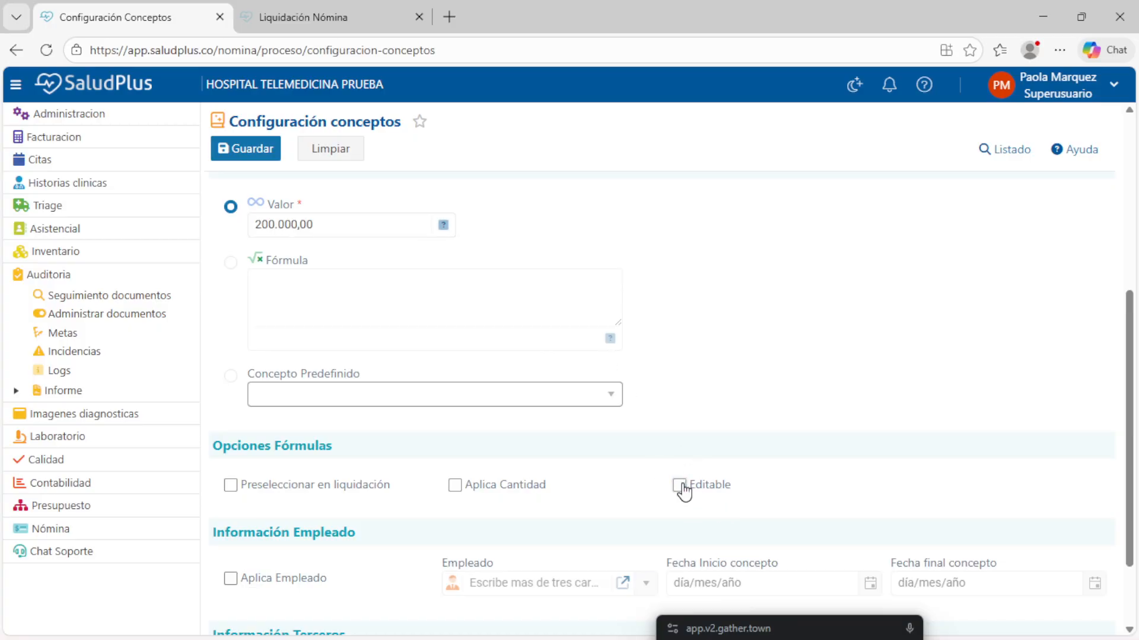
{"action": "left_click", "coordinate": [682, 487]}
{"action": "left_click", "coordinate": [272, 230]}
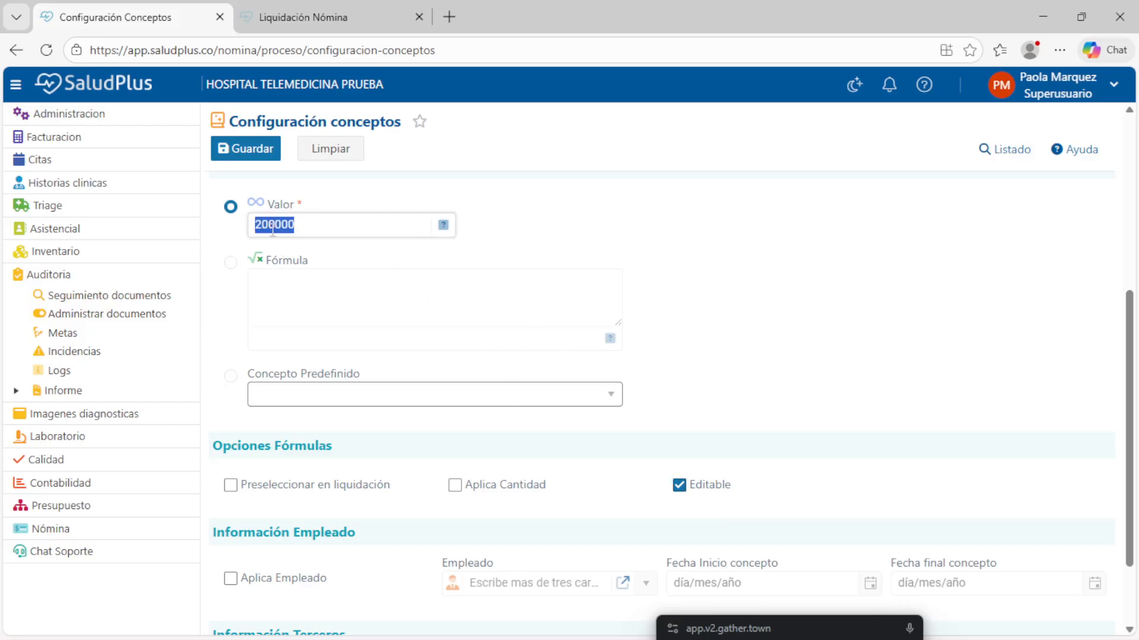
{"action": "left_click", "coordinate": [679, 486]}
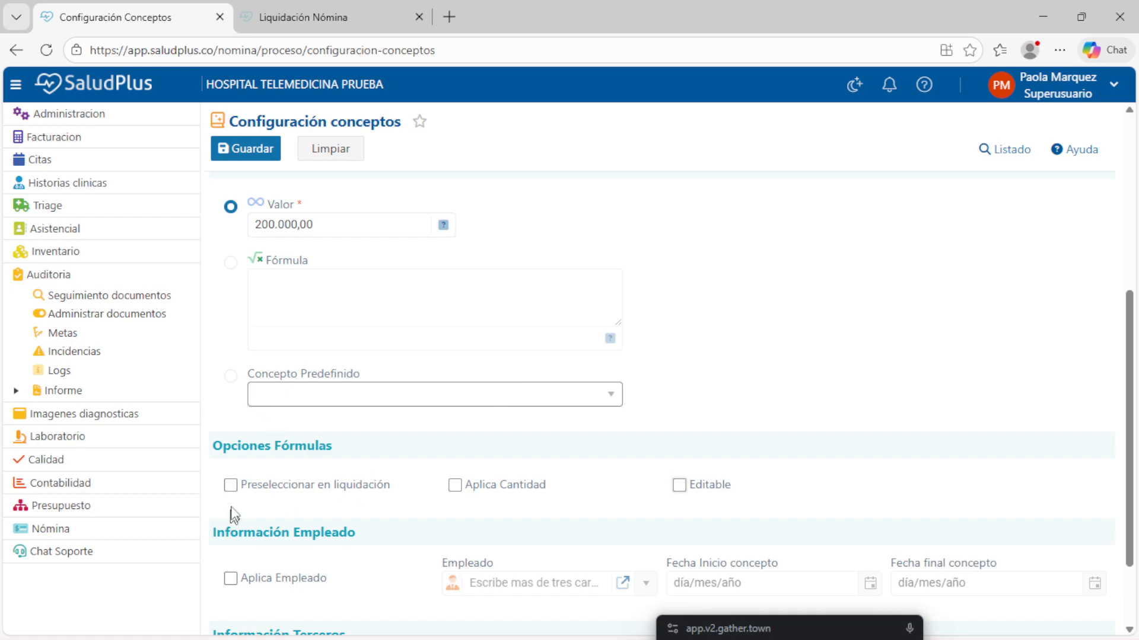
Switch the concept to formula calculation, try the formula SalarioBase + DIA, and clear it.
{"action": "left_click", "coordinate": [230, 262]}
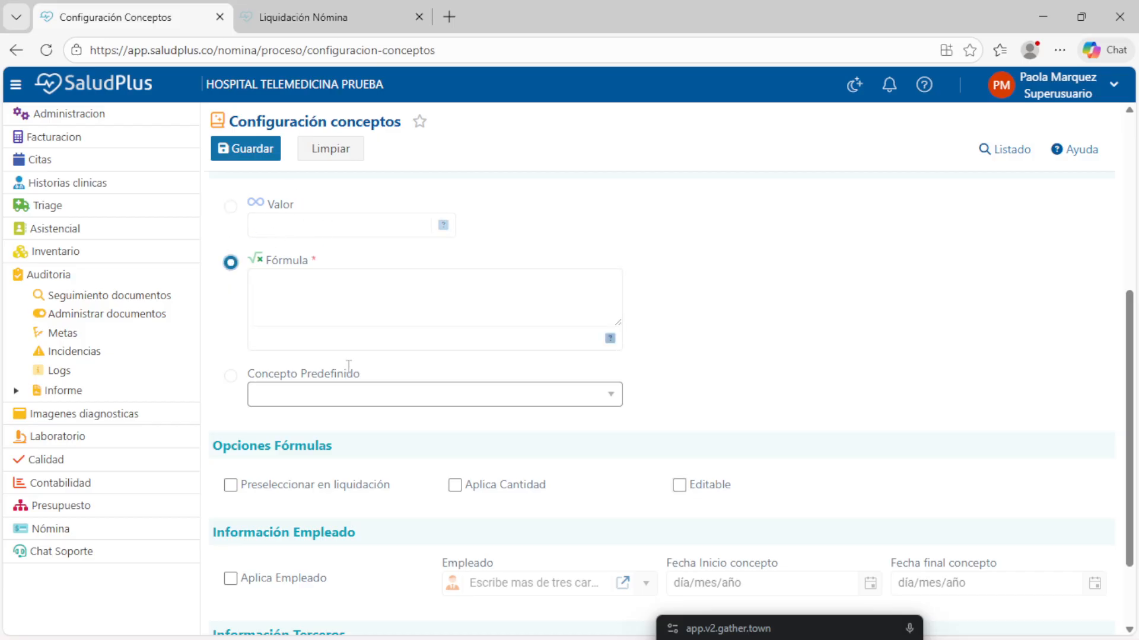
{"action": "left_click", "coordinate": [287, 286]}
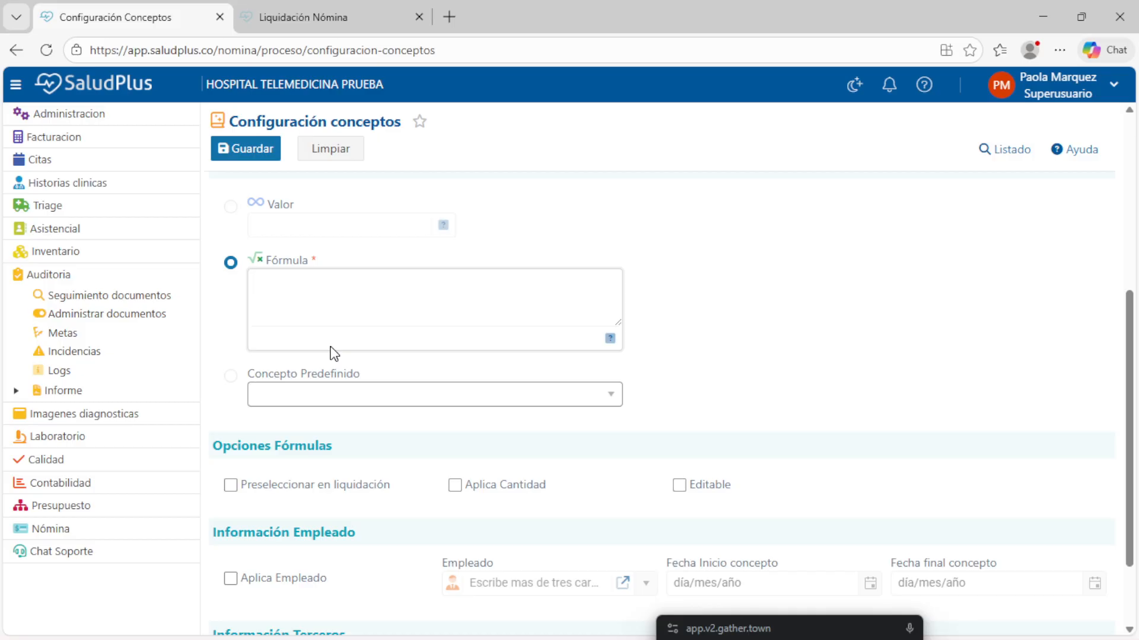
{"action": "type", "text": "SAB"}
{"action": "key", "text": "BackSpace"}
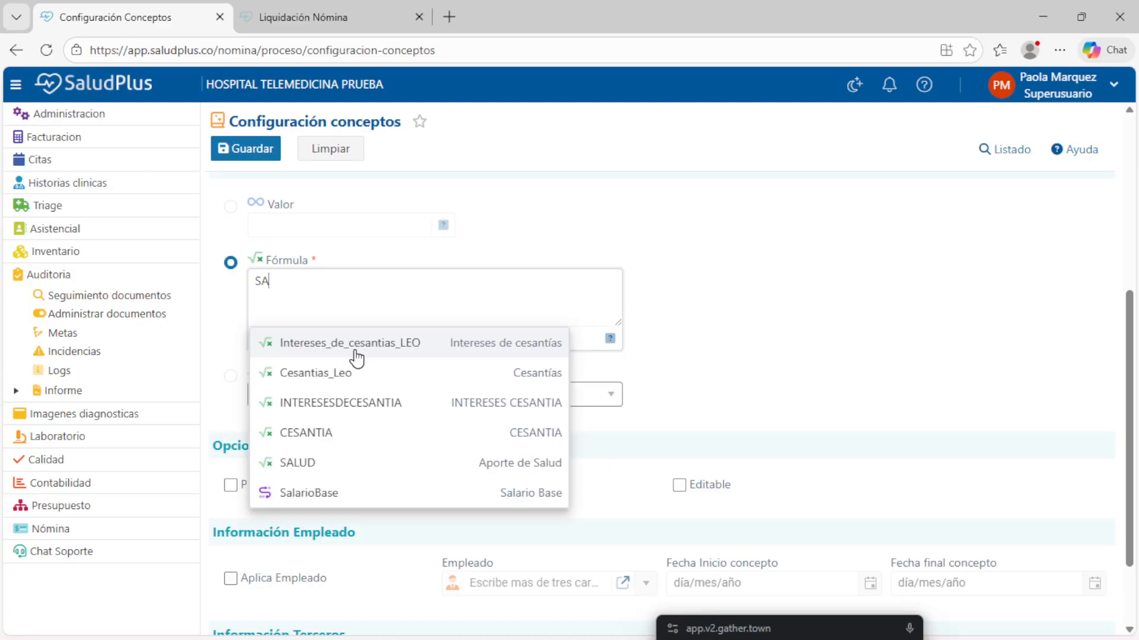
{"action": "left_click", "coordinate": [322, 502]}
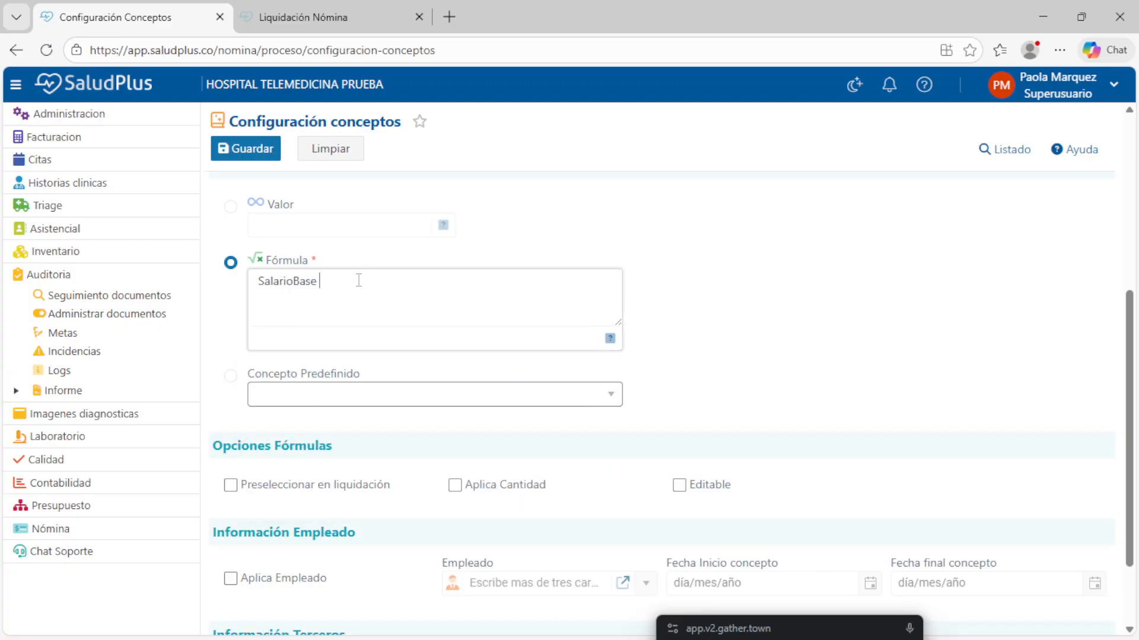
{"action": "type", "text": "+ DIA"}
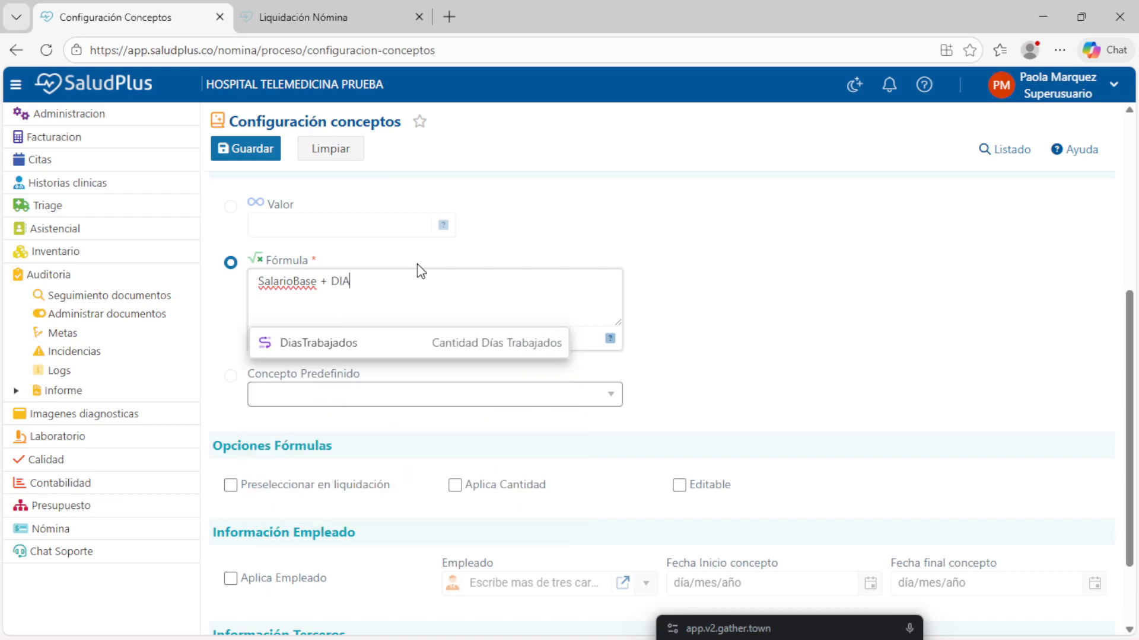
{"action": "triple_click", "coordinate": [328, 282]}
{"action": "key", "text": "BackSpace"}
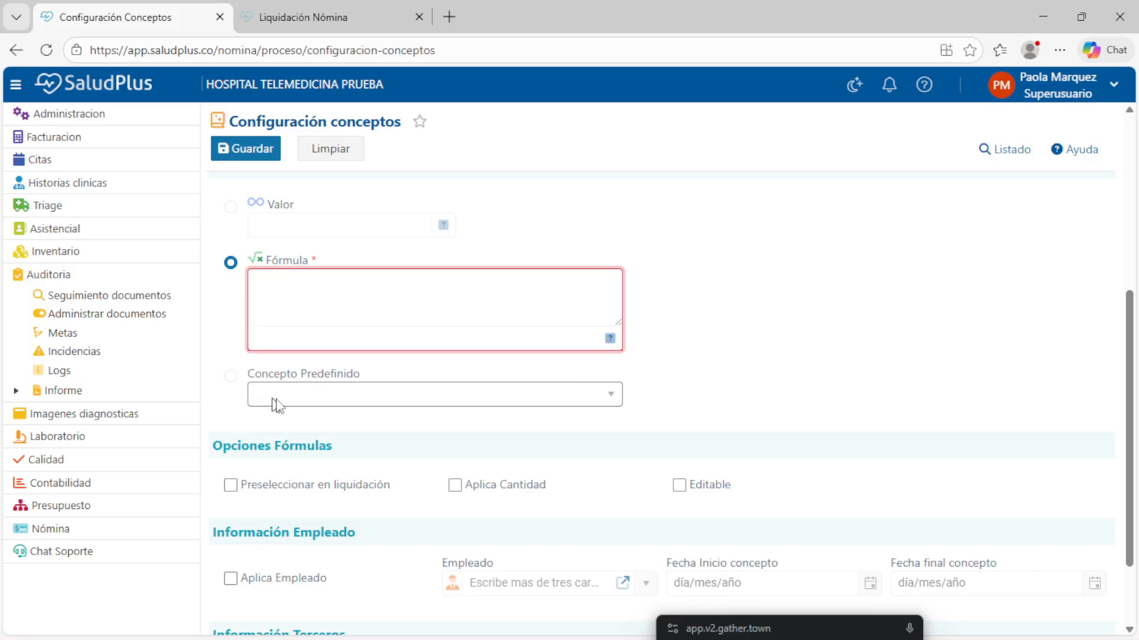
Switch the concept to Concepto Predefinido and look through the available predefined concepts without choosing one.
{"action": "left_click", "coordinate": [230, 376]}
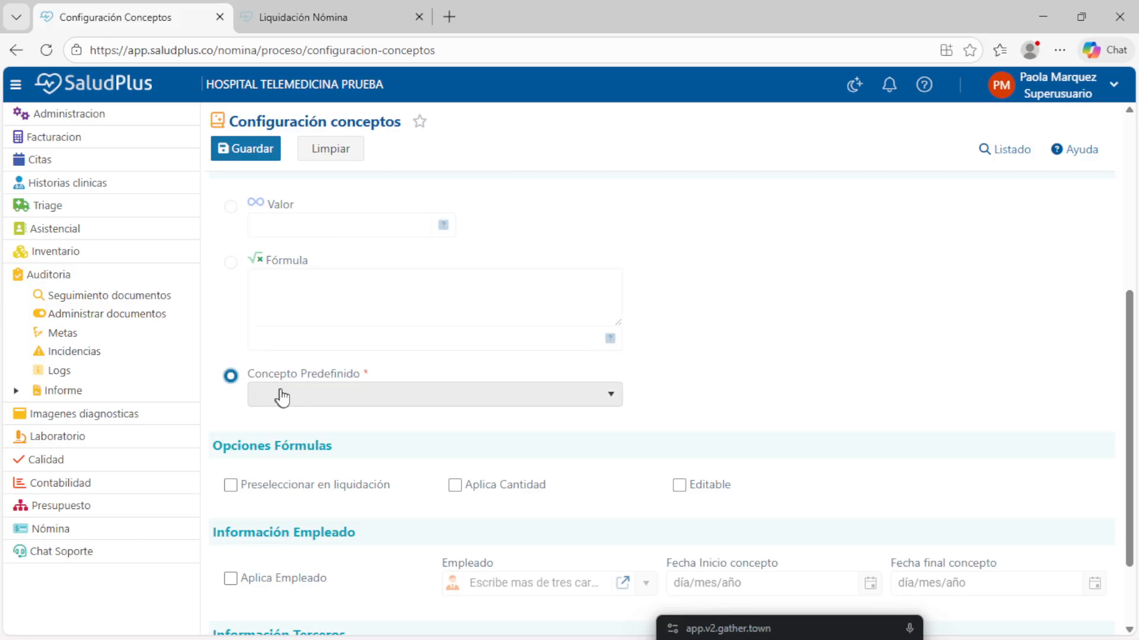
{"action": "left_click", "coordinate": [321, 398]}
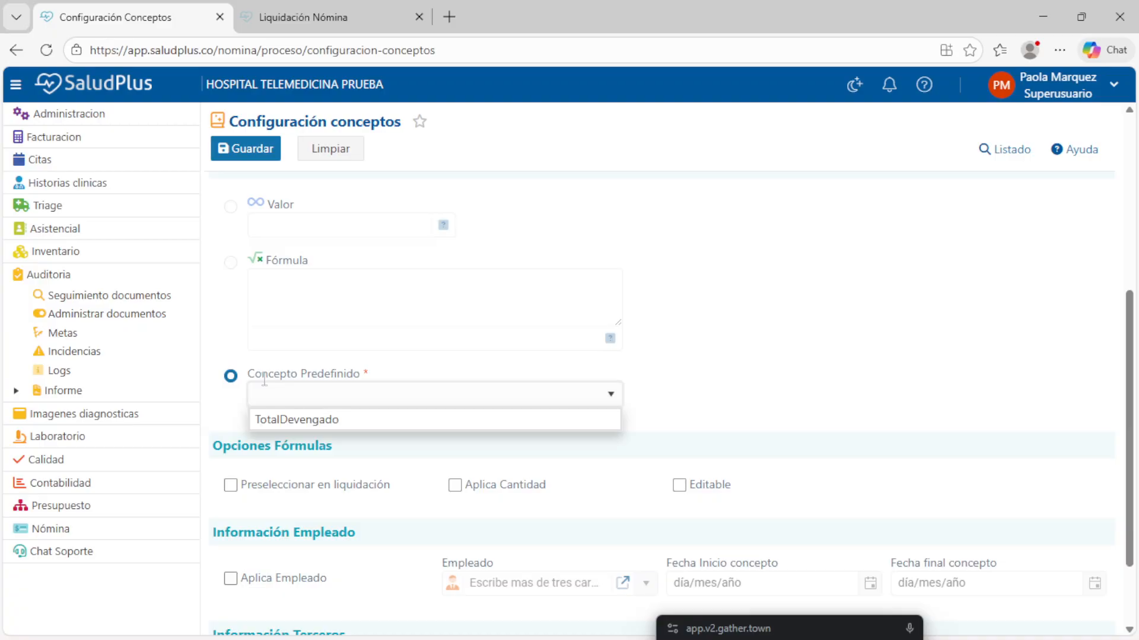
{"action": "left_click", "coordinate": [230, 378]}
{"action": "left_click", "coordinate": [297, 396]}
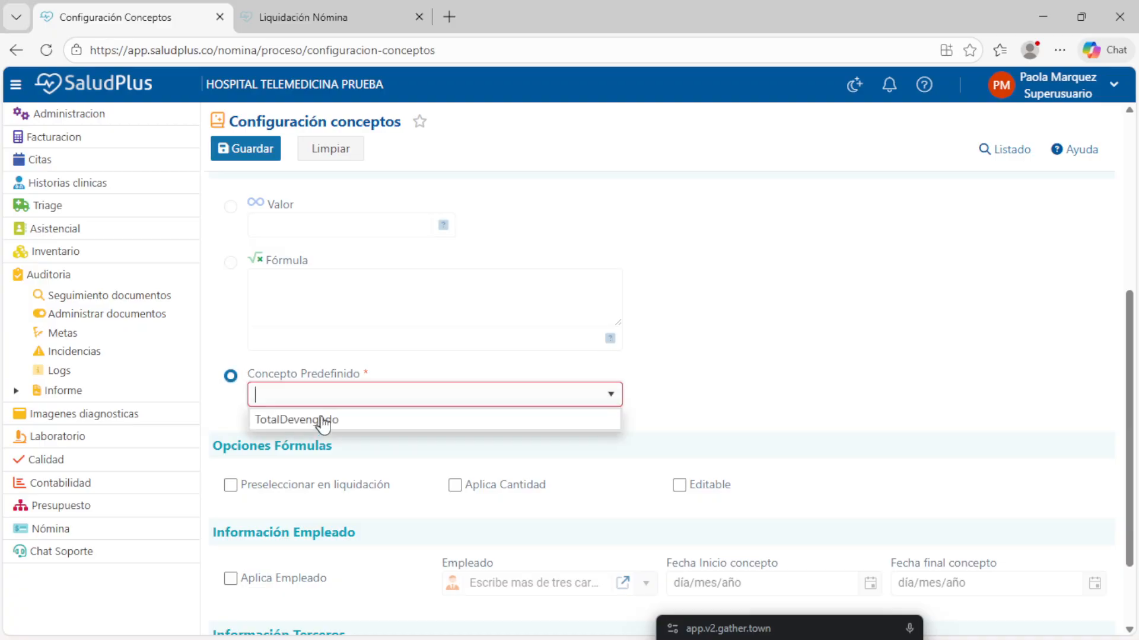
{"action": "left_click", "coordinate": [646, 388]}
{"action": "left_click", "coordinate": [509, 401]}
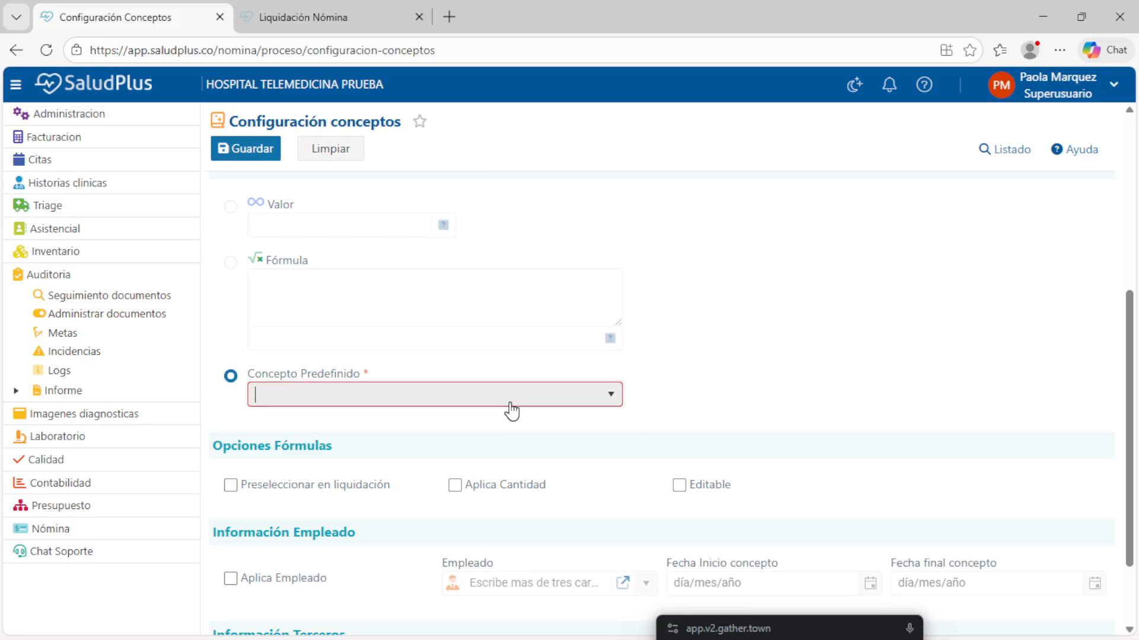
{"action": "left_click", "coordinate": [661, 420]}
{"action": "left_click", "coordinate": [402, 399]}
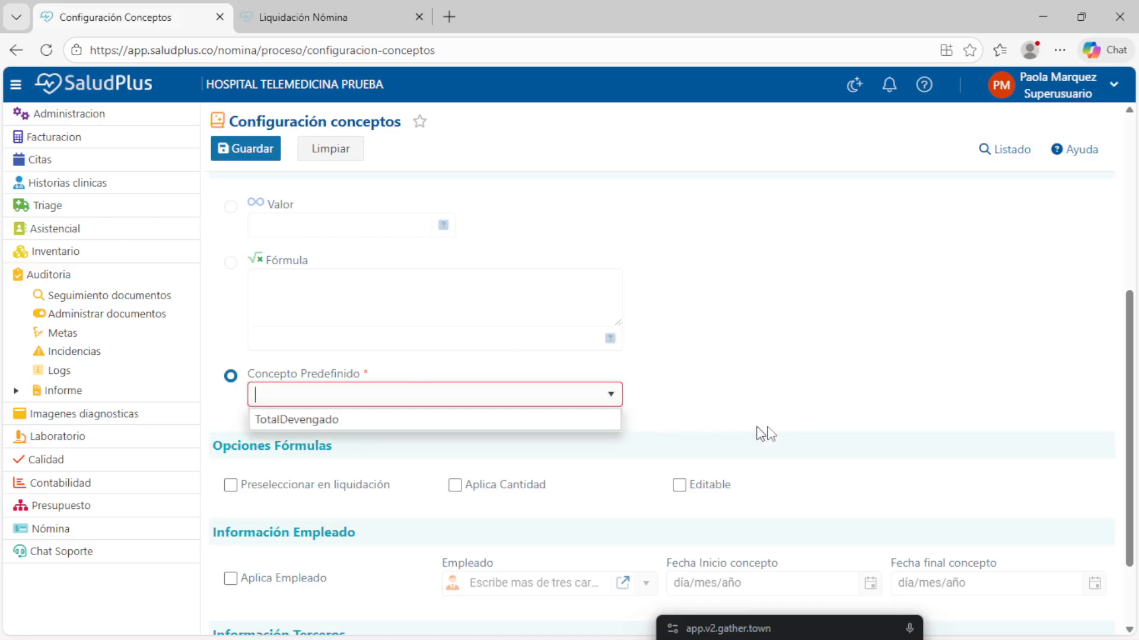
{"action": "left_click", "coordinate": [815, 364]}
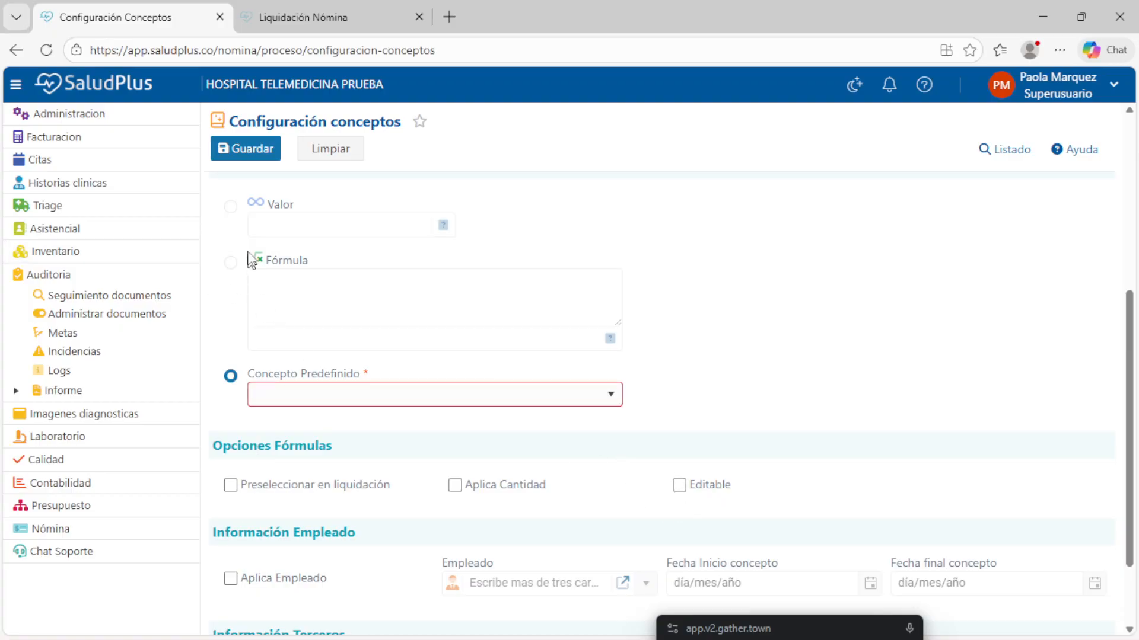
Switch the concept back to a fixed value and turn its Editable option on and off.
{"action": "left_click", "coordinate": [235, 210]}
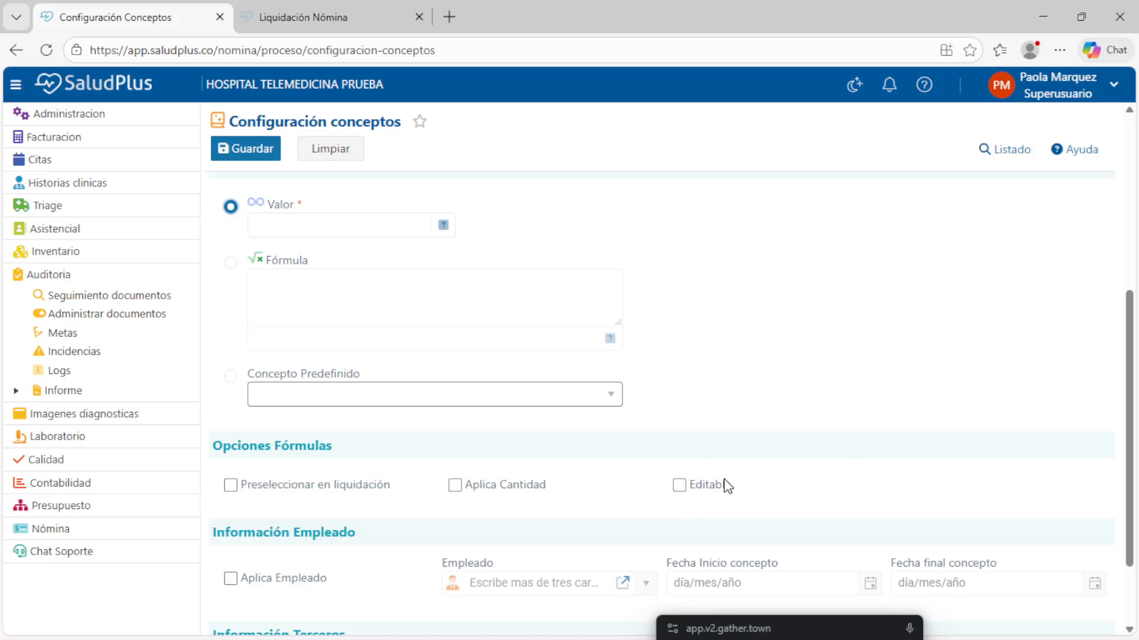
{"action": "left_click", "coordinate": [680, 488]}
{"action": "left_click", "coordinate": [679, 485]}
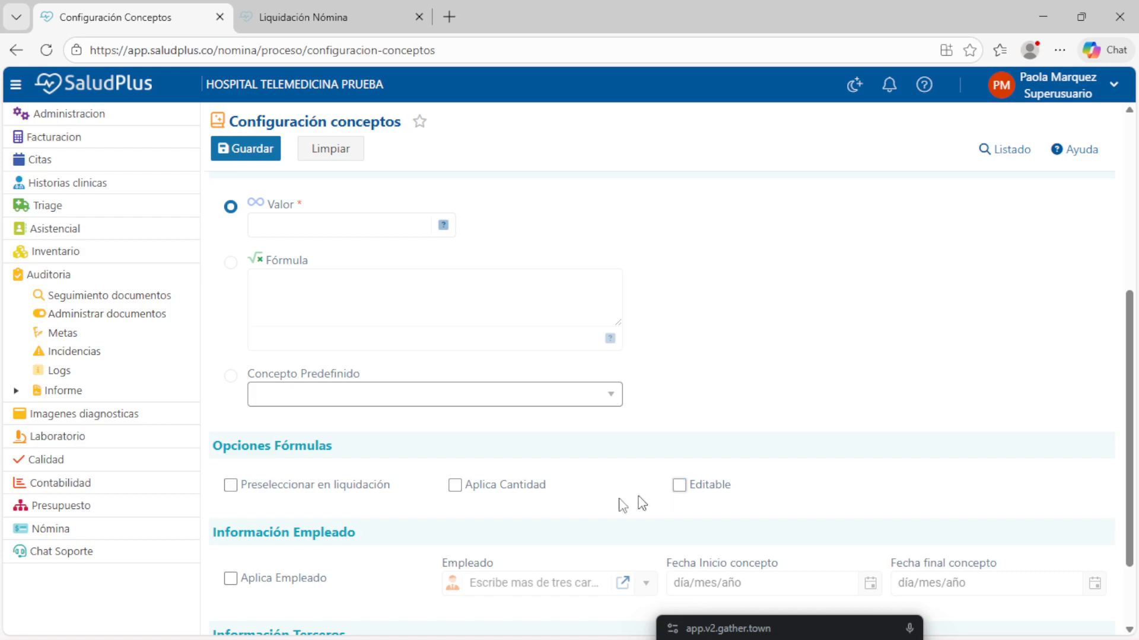
Try the Preseleccionar en liquidación option for the concept and leave it disabled.
{"action": "left_click", "coordinate": [229, 488]}
{"action": "left_click", "coordinate": [311, 488]}
{"action": "left_click", "coordinate": [315, 488]}
{"action": "left_click", "coordinate": [228, 489]}
Try the Aplica Cantidad option together with the concept's fixed value and leave it disabled.
{"action": "left_click", "coordinate": [455, 487]}
{"action": "left_click", "coordinate": [274, 229]}
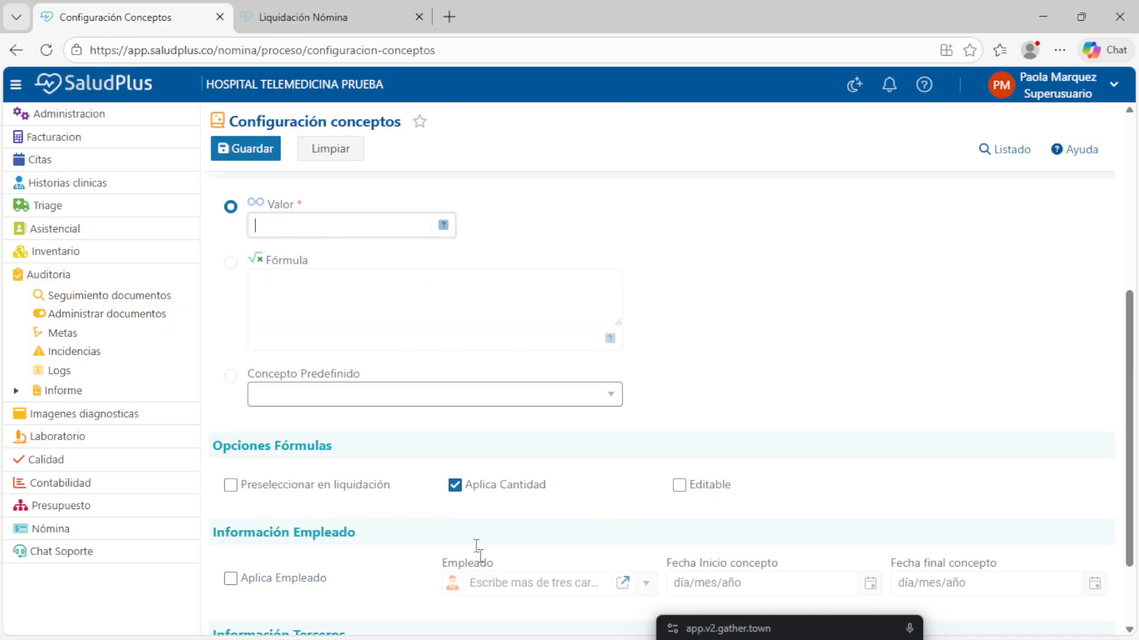
{"action": "left_click", "coordinate": [456, 492]}
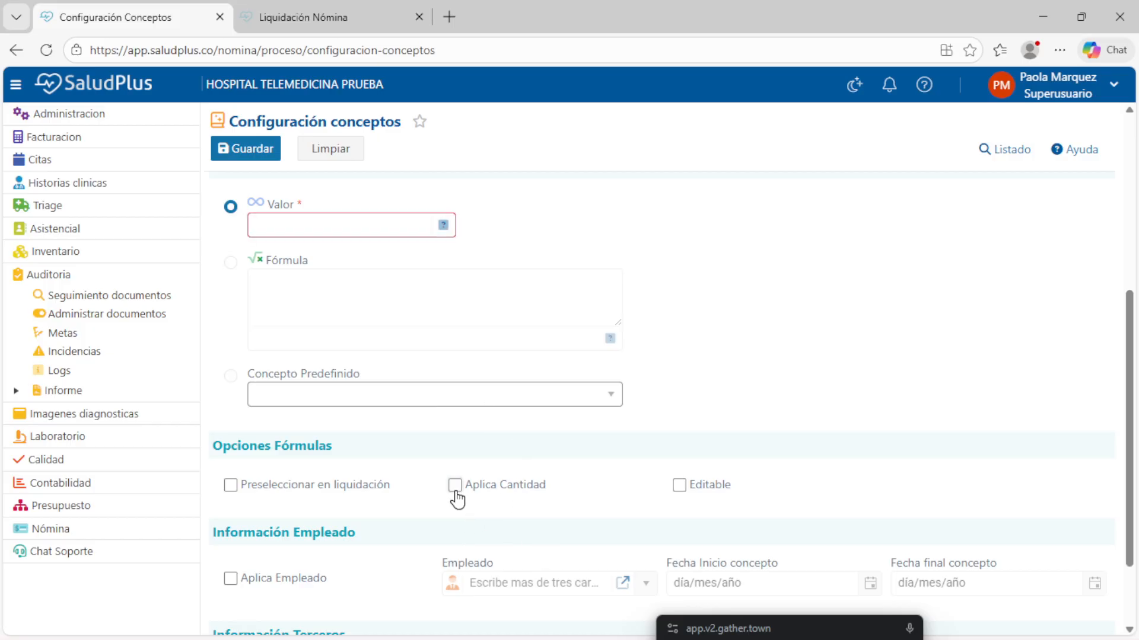
{"action": "left_click", "coordinate": [455, 492]}
{"action": "scroll", "coordinate": [463, 493], "scroll_direction": "down", "scroll_amount": 2}
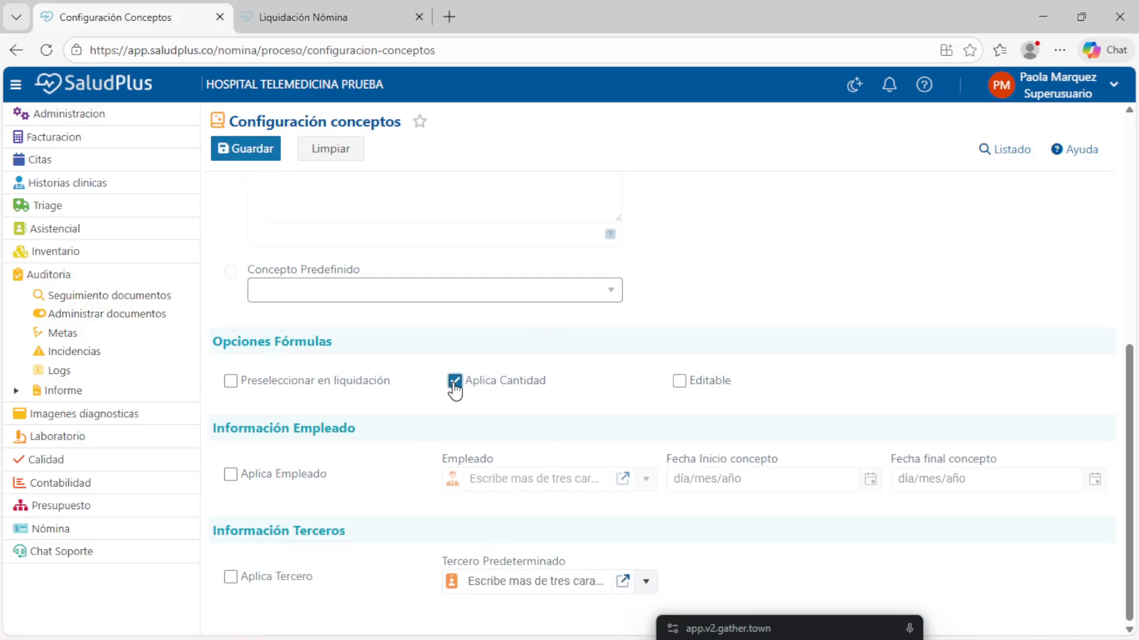
{"action": "left_click", "coordinate": [454, 383]}
Enable Aplica Empleado, look at the employee list and the concept's start and end date fields, and disable the option.
{"action": "triple_click", "coordinate": [304, 430]}
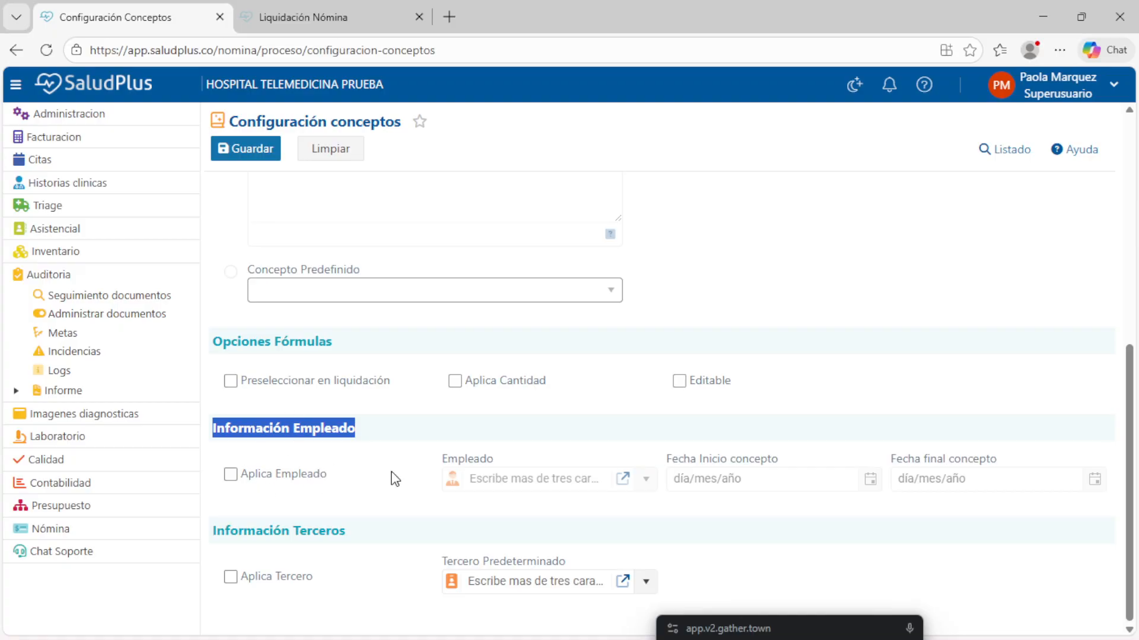
{"action": "left_click", "coordinate": [231, 475]}
{"action": "left_click", "coordinate": [622, 479]}
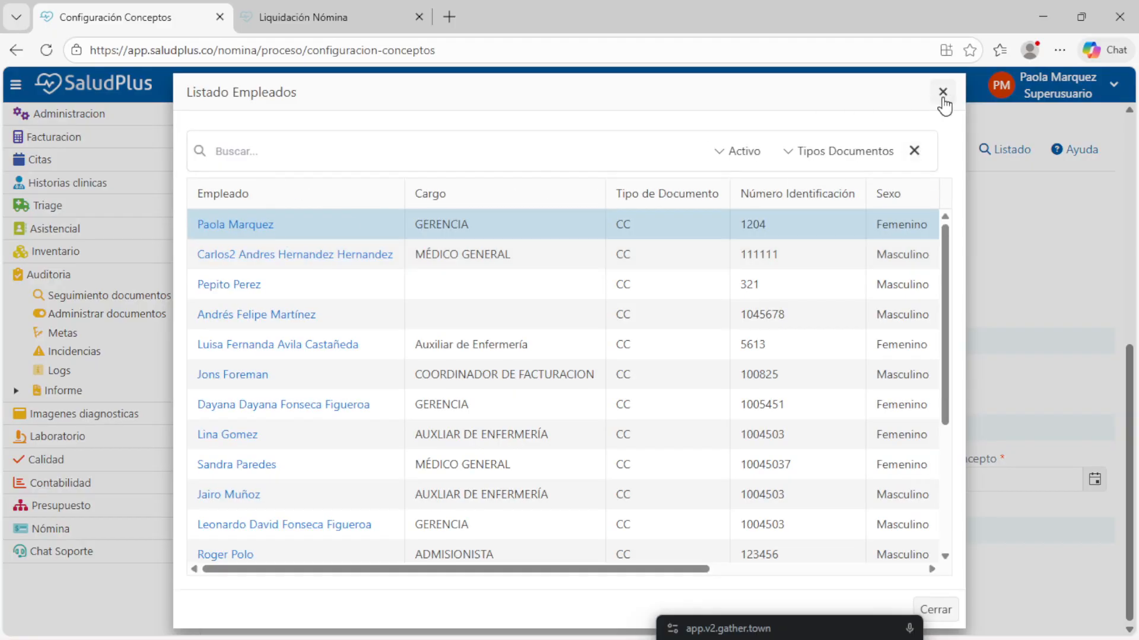
{"action": "left_click", "coordinate": [942, 92]}
{"action": "triple_click", "coordinate": [717, 462]}
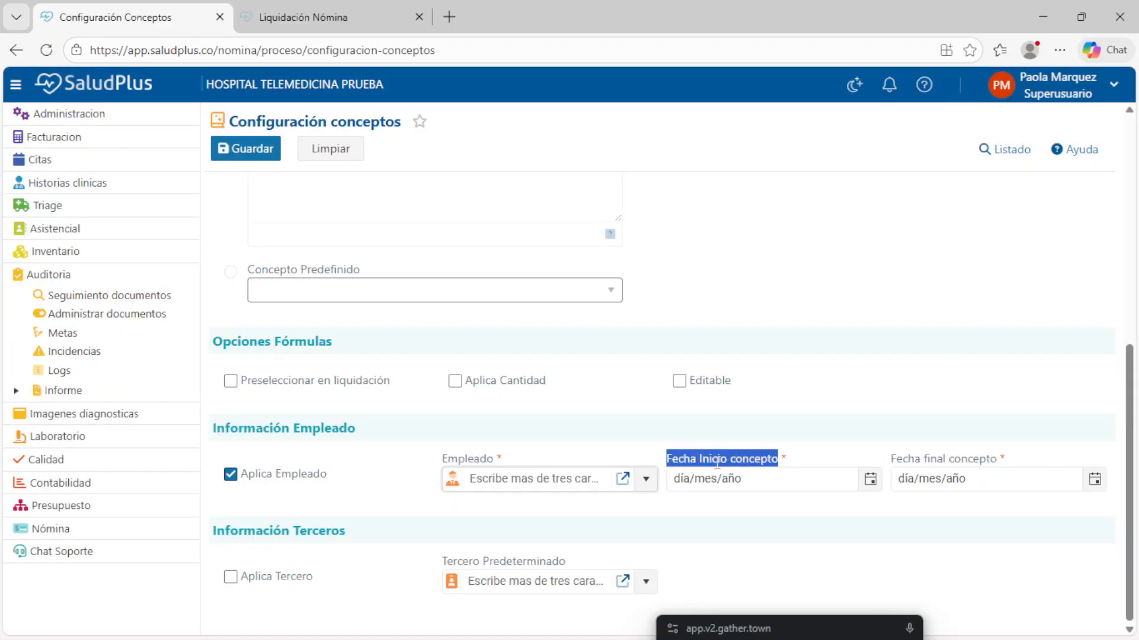
{"action": "double_click", "coordinate": [993, 456]}
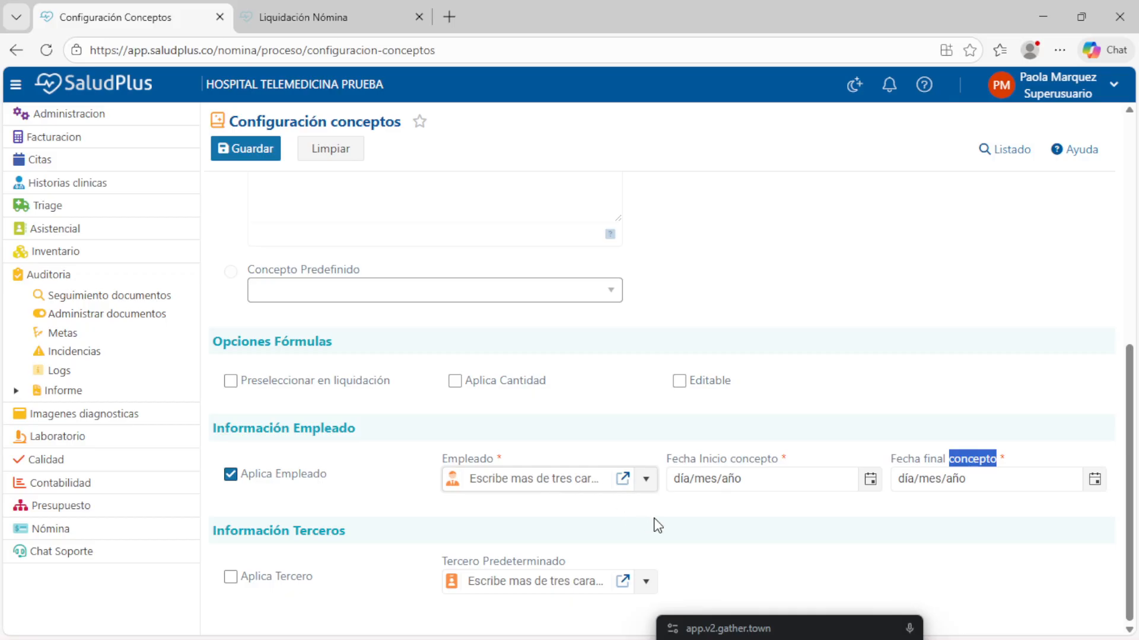
{"action": "left_click", "coordinate": [230, 474]}
Enable Aplica Tercero for the concept and set its default third party to NUEVA EPS.
{"action": "triple_click", "coordinate": [289, 532]}
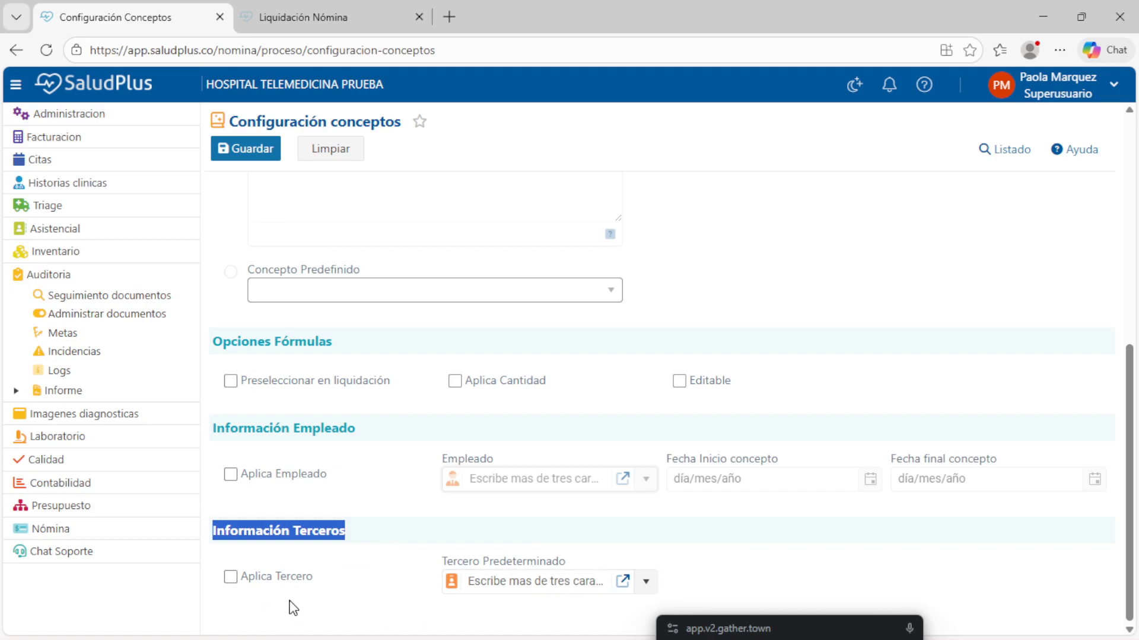
{"action": "left_click", "coordinate": [231, 576]}
{"action": "scroll", "coordinate": [373, 399], "scroll_direction": "up", "scroll_amount": 5}
{"action": "scroll", "coordinate": [386, 419], "scroll_direction": "down", "scroll_amount": 5}
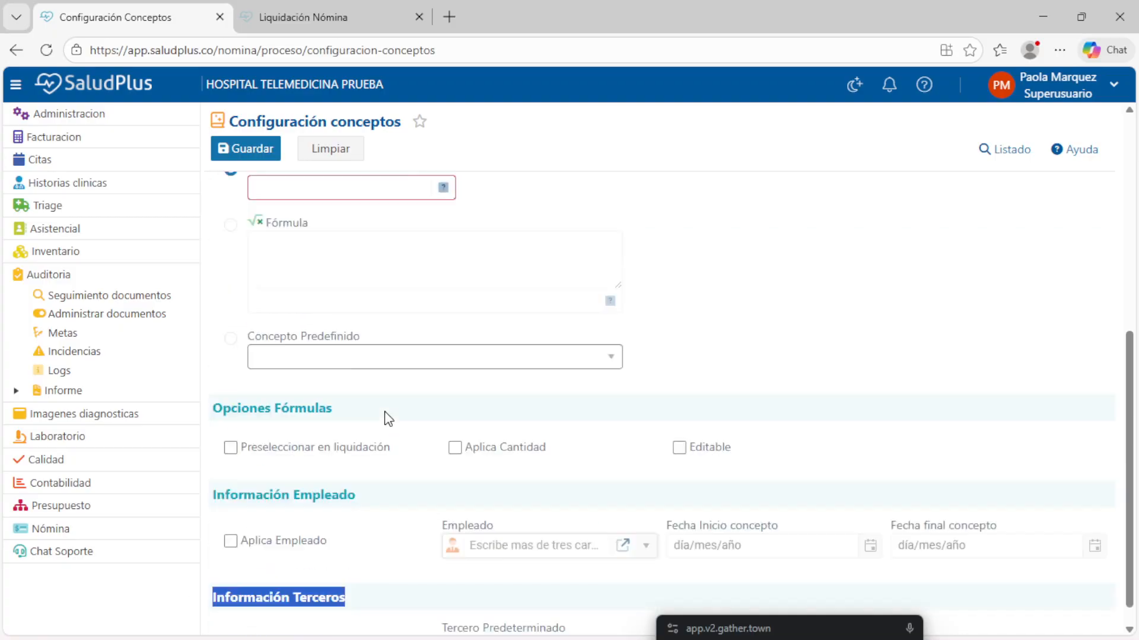
{"action": "left_click", "coordinate": [580, 583]}
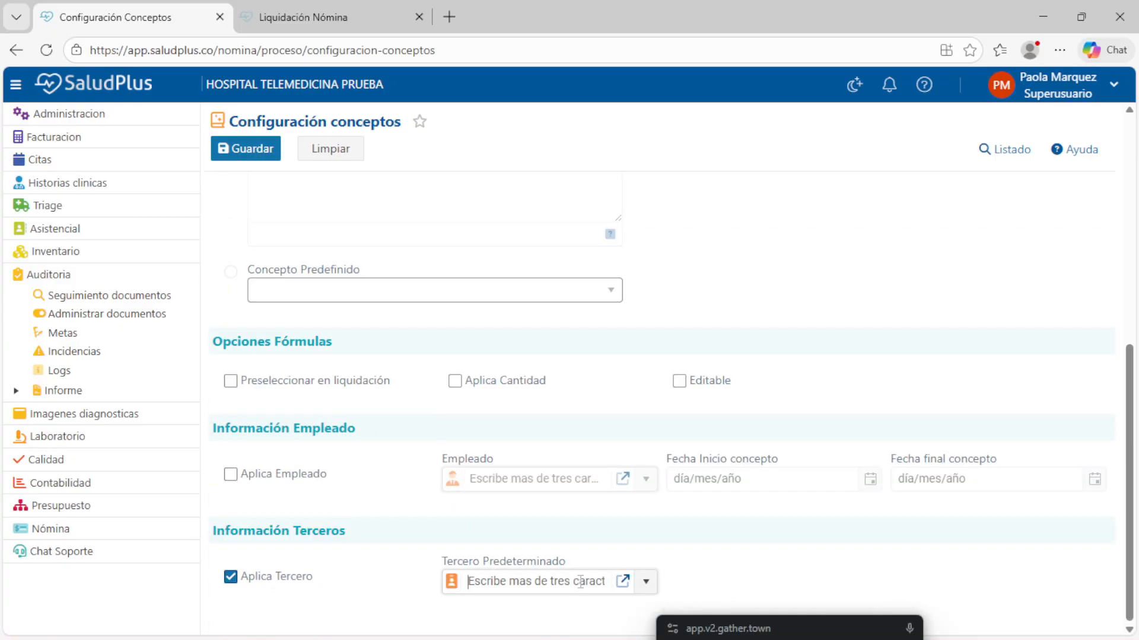
{"action": "type", "text": "NUE"}
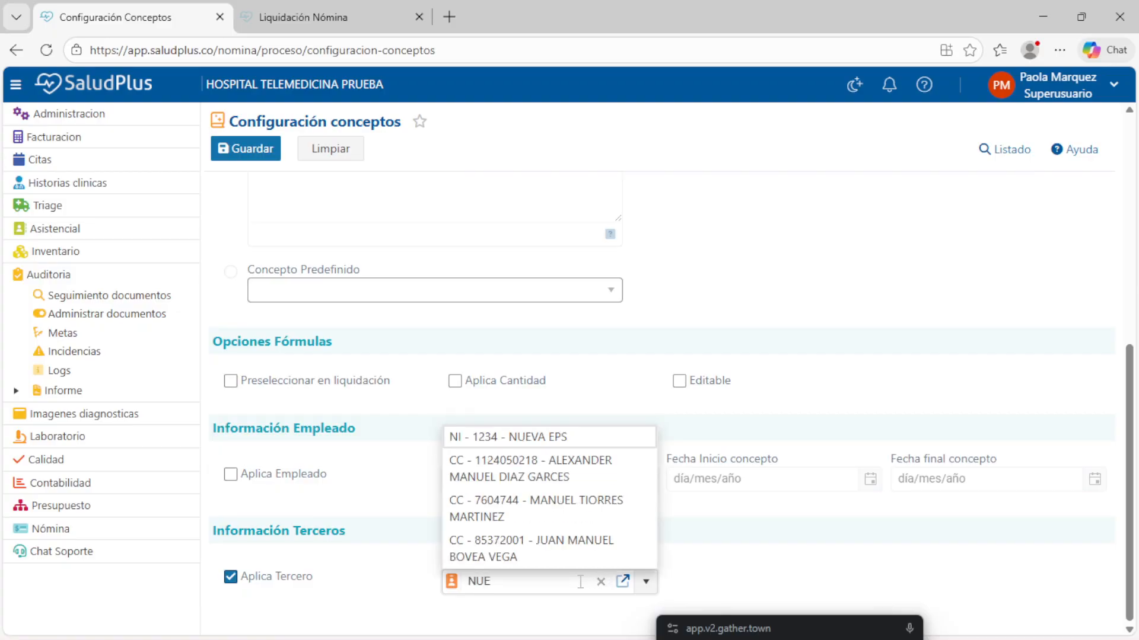
{"action": "left_click", "coordinate": [529, 438]}
{"action": "triple_click", "coordinate": [534, 582]}
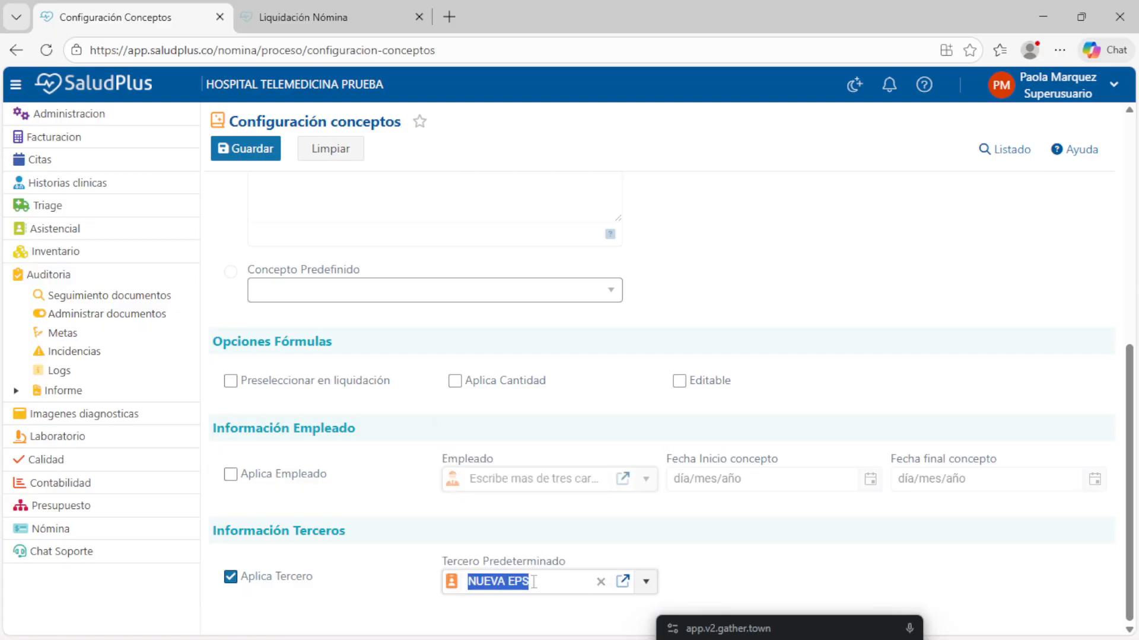
{"action": "left_click", "coordinate": [396, 590]}
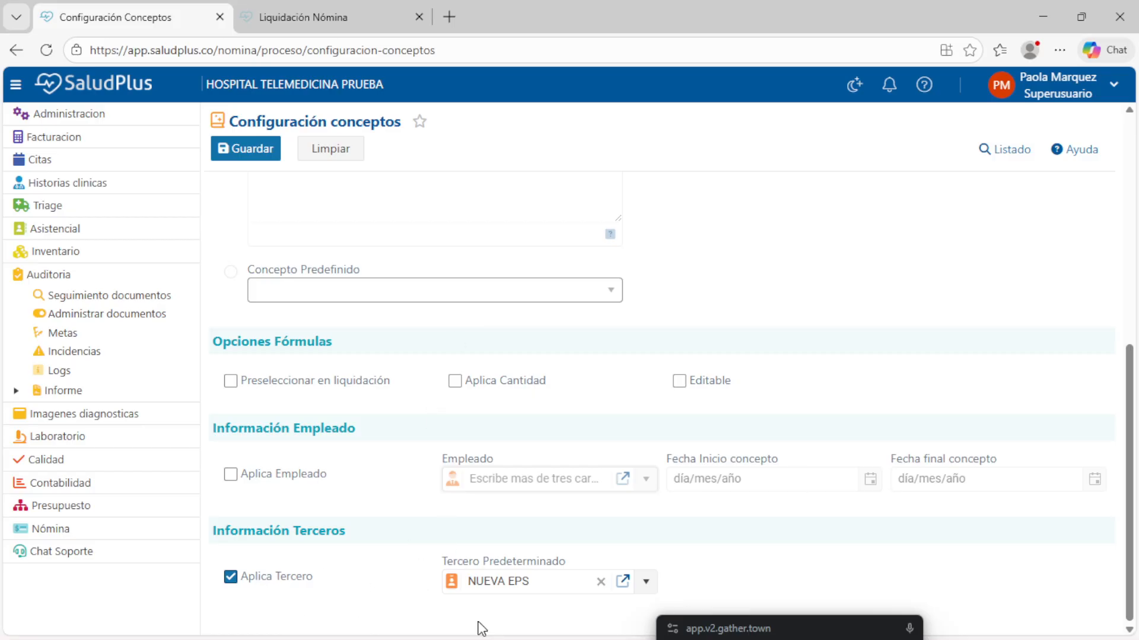
Clear the concept's default third party and disable Aplica Tercero.
{"action": "triple_click", "coordinate": [493, 561]}
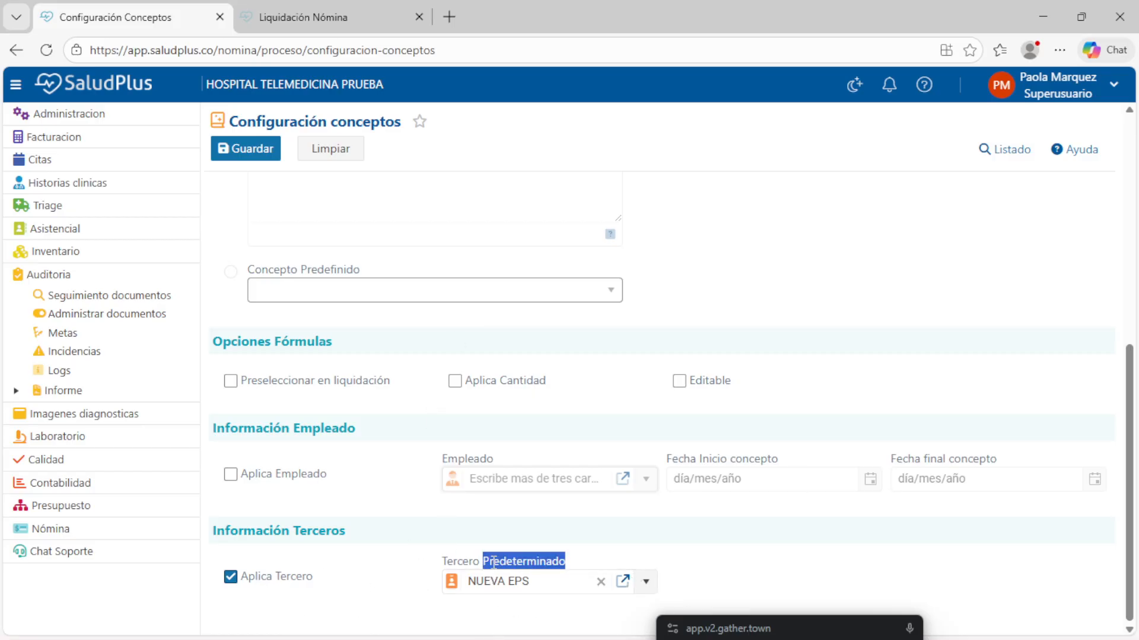
{"action": "left_click", "coordinate": [601, 583]}
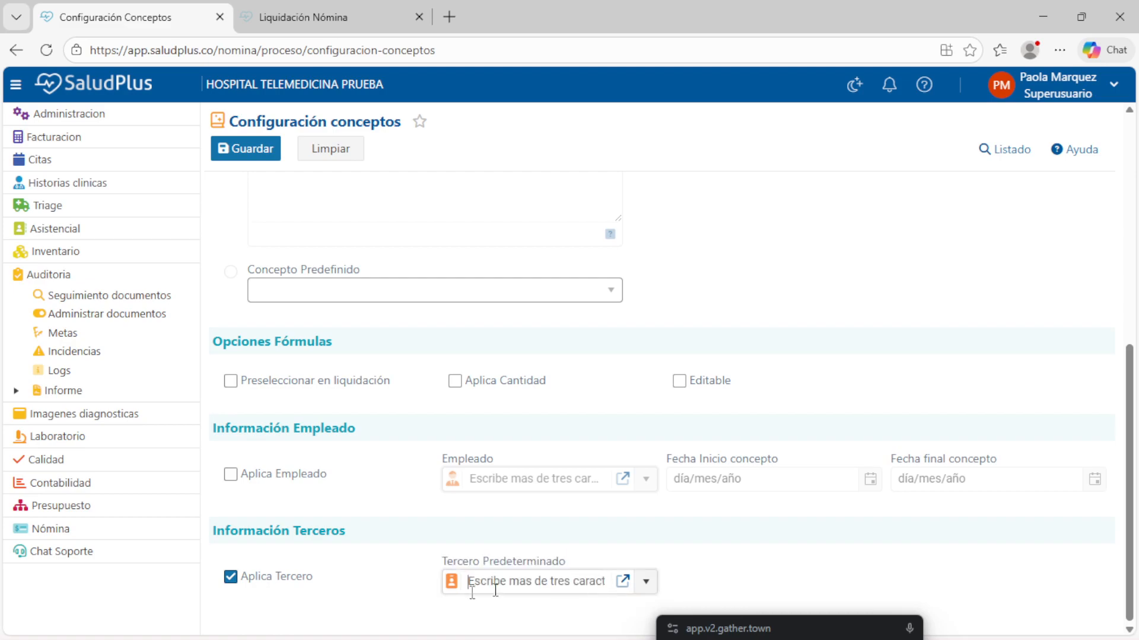
{"action": "left_click", "coordinate": [231, 577]}
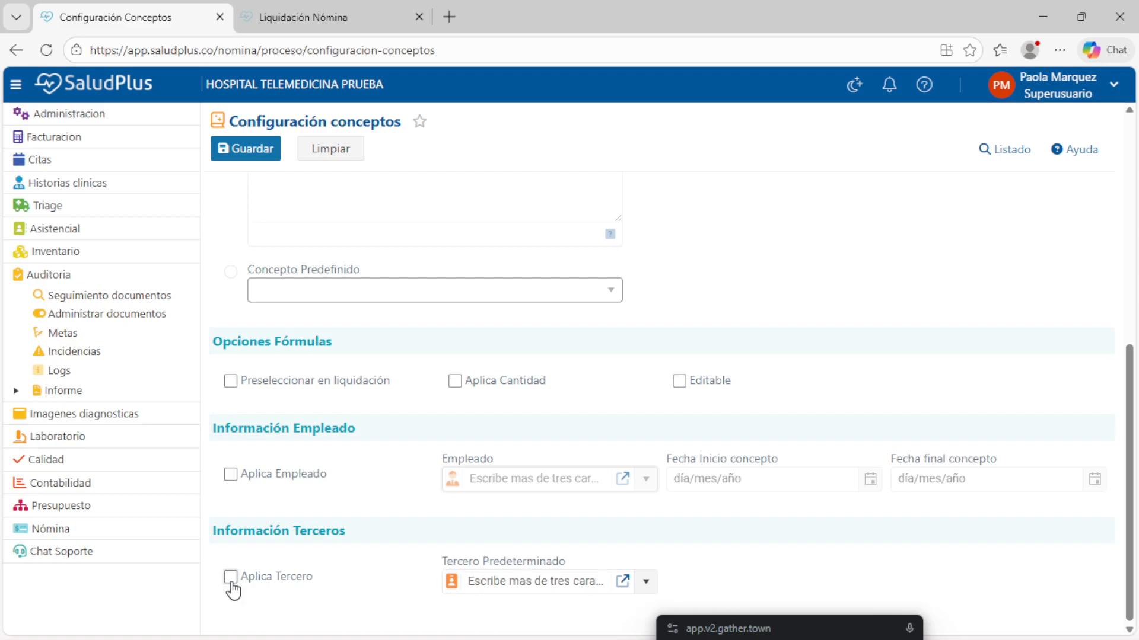
Enable Aplica Tercero and view the list of third parties available as the default, without choosing one.
{"action": "left_click", "coordinate": [230, 577]}
{"action": "left_click", "coordinate": [622, 582]}
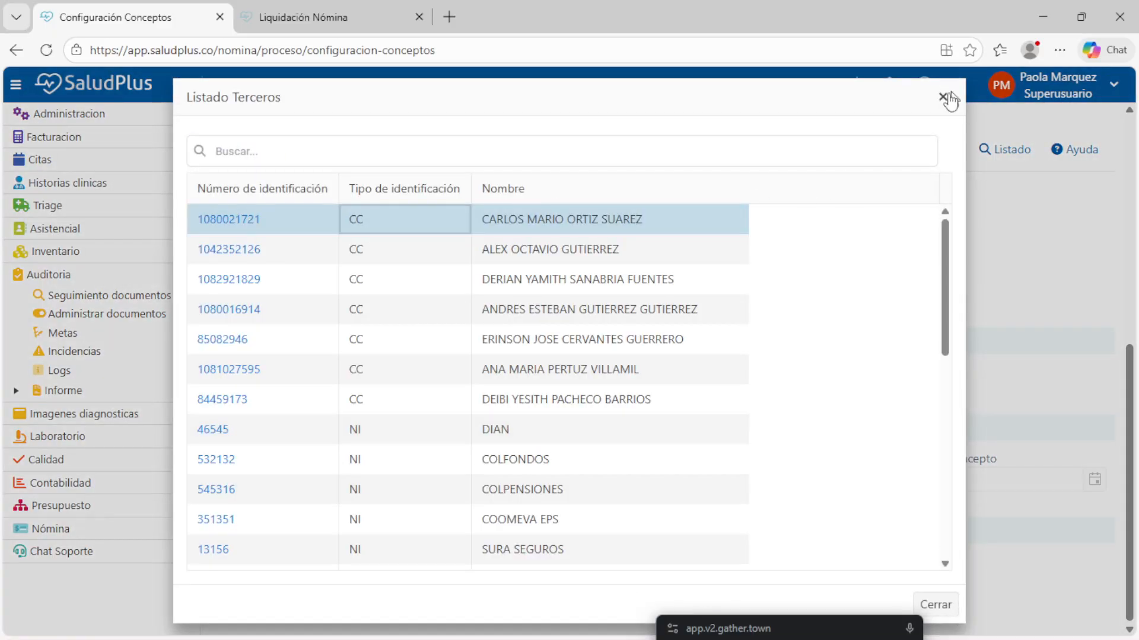
{"action": "left_click", "coordinate": [942, 96]}
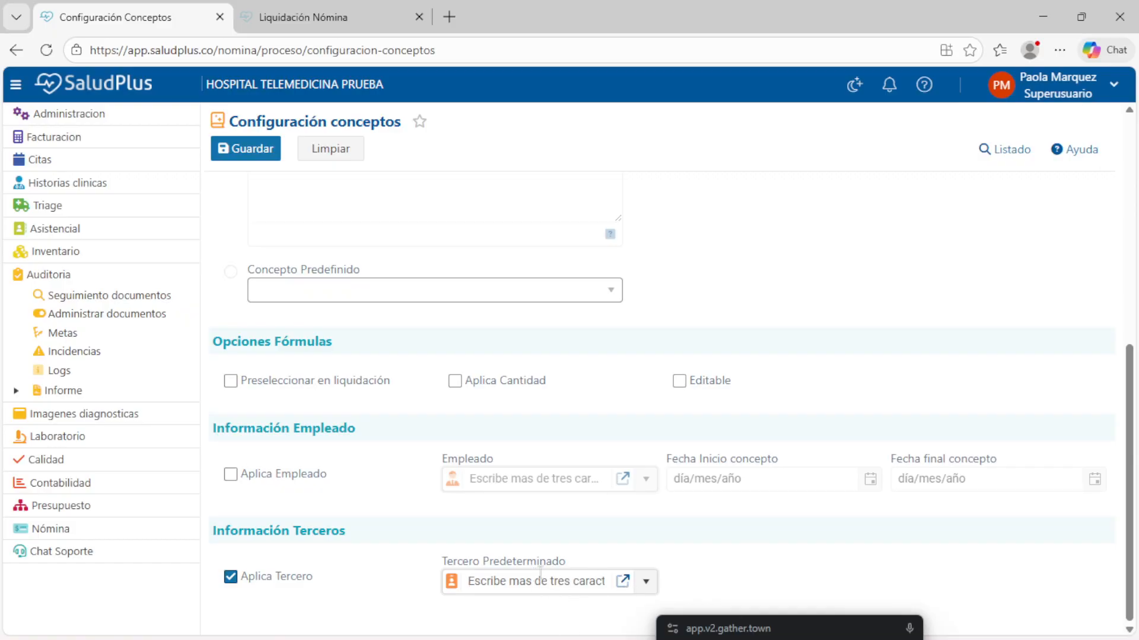
{"action": "scroll", "coordinate": [668, 394], "scroll_direction": "up", "scroll_amount": 5}
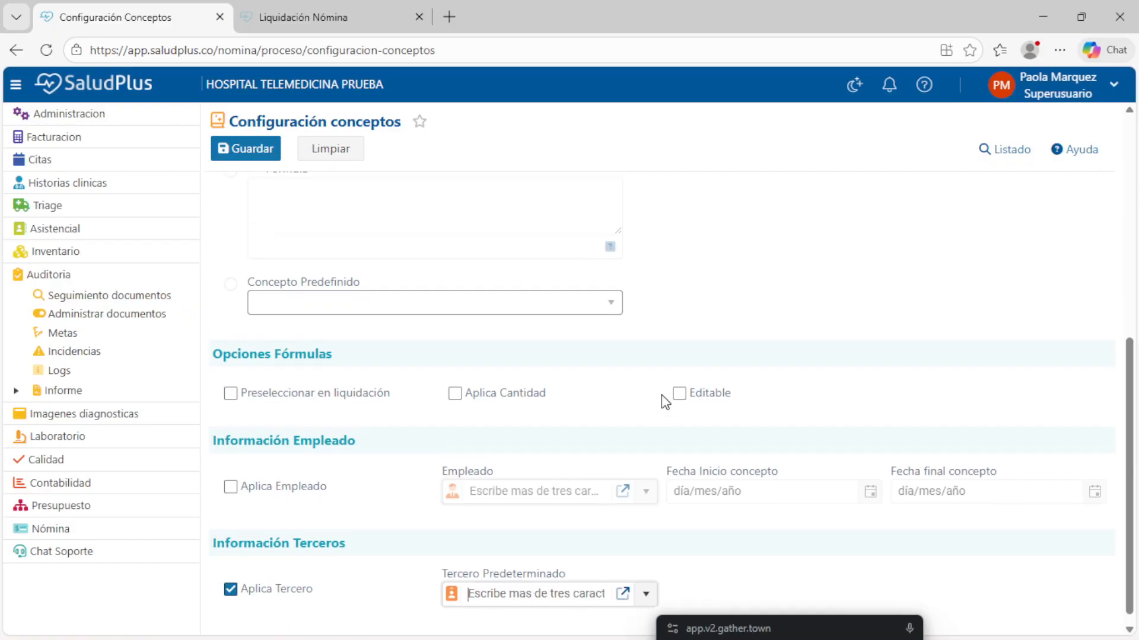
Open the list of configured concepts and examine their types, groups, calculations and calculation types, especially for DiasTrabajados.
{"action": "left_click", "coordinate": [1008, 151]}
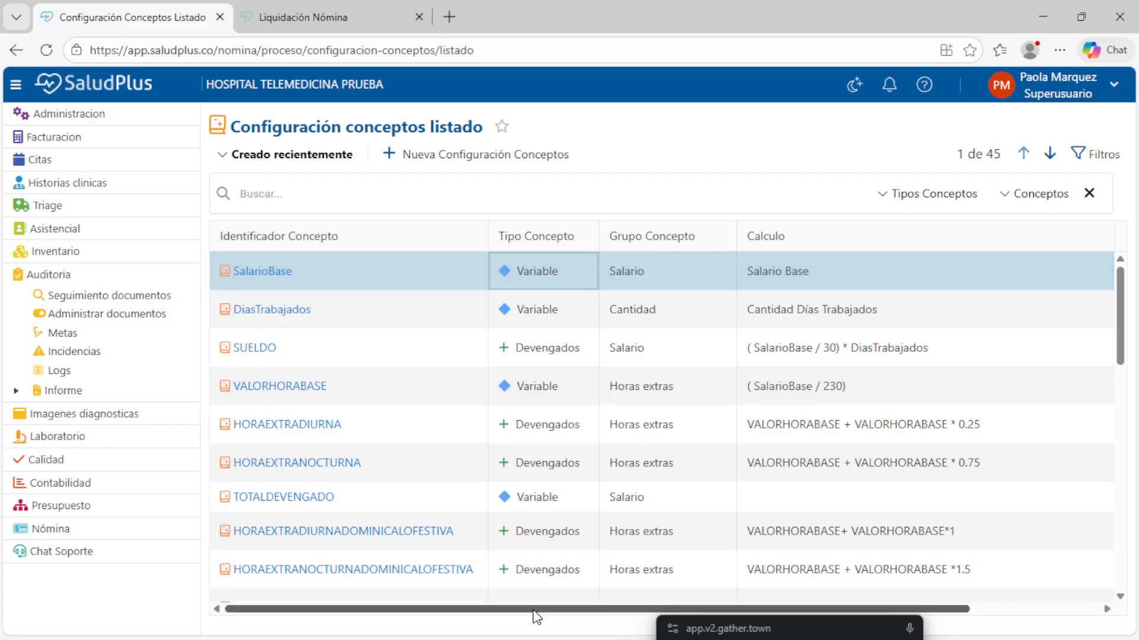
{"action": "left_click_drag", "start_coordinate": [534, 609], "coordinate": [515, 631]}
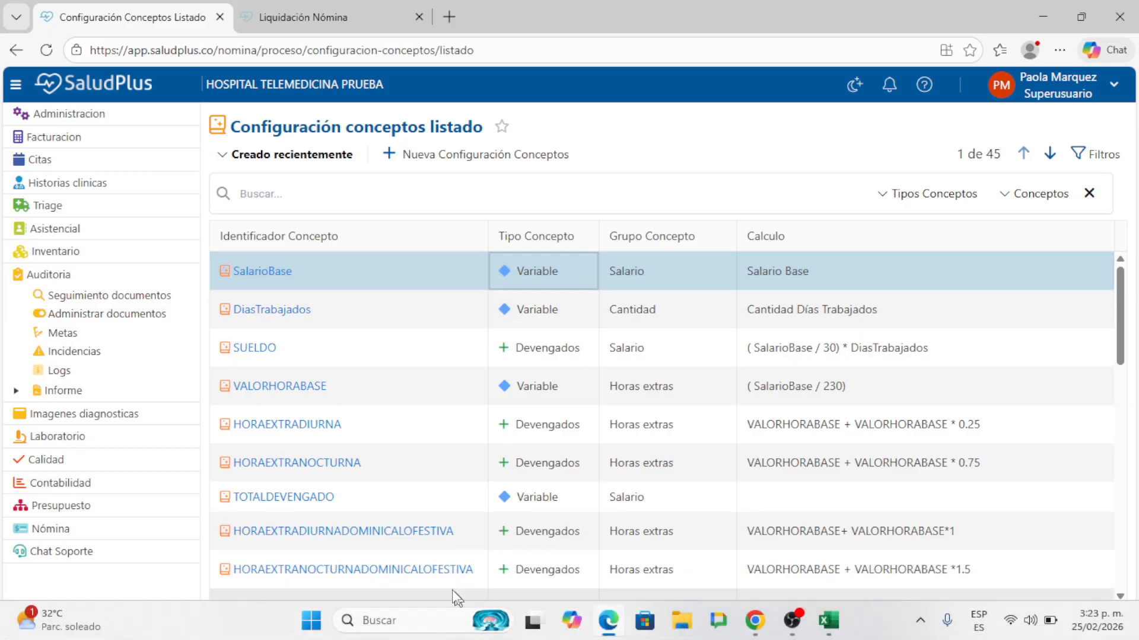
{"action": "left_click_drag", "start_coordinate": [449, 617], "coordinate": [577, 615]}
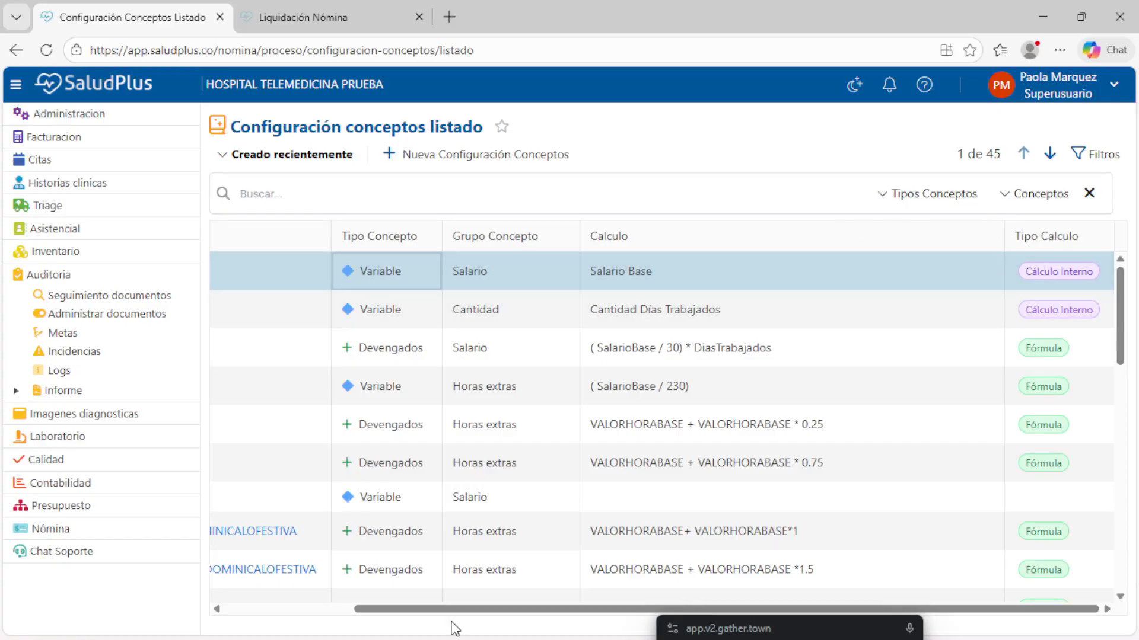
{"action": "left_click_drag", "start_coordinate": [464, 606], "coordinate": [299, 620]}
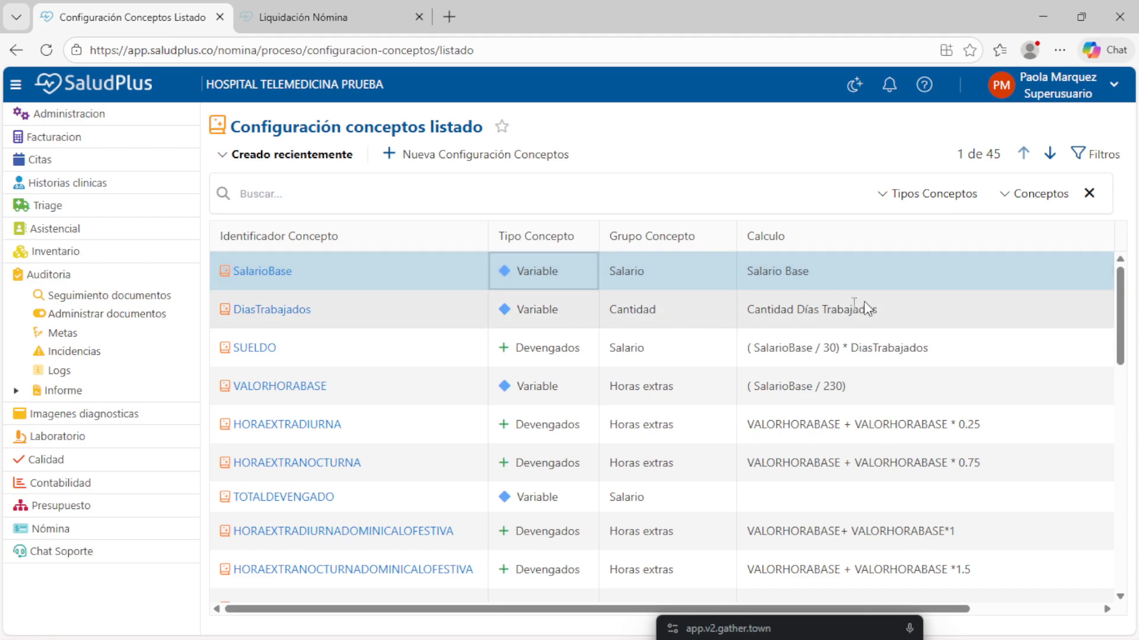
{"action": "double_click", "coordinate": [783, 306]}
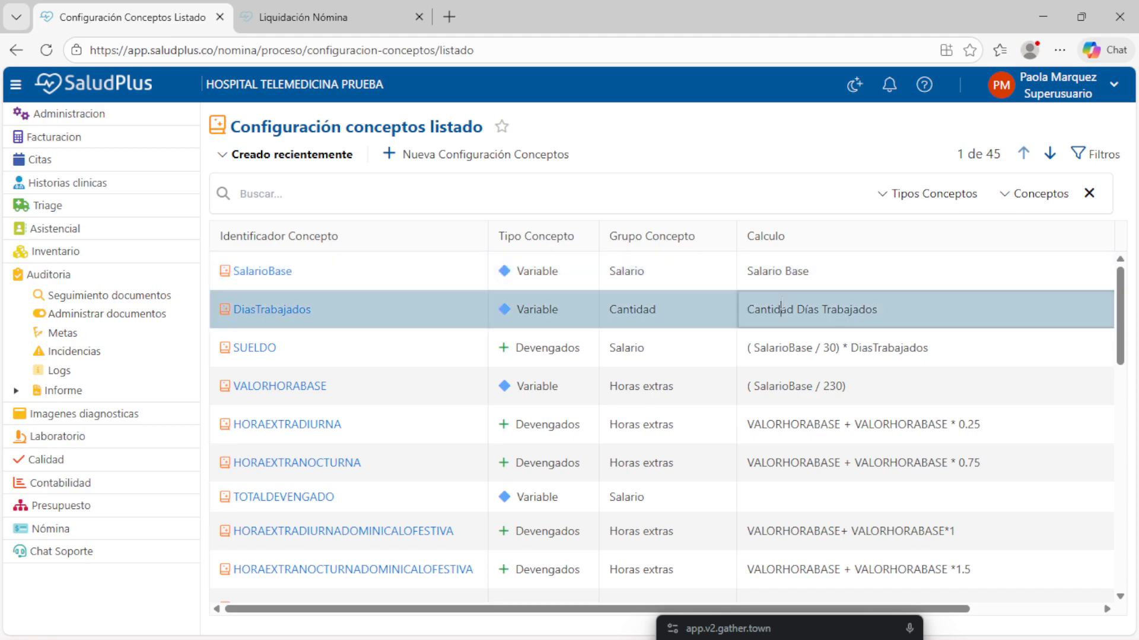
{"action": "double_click", "coordinate": [635, 308]}
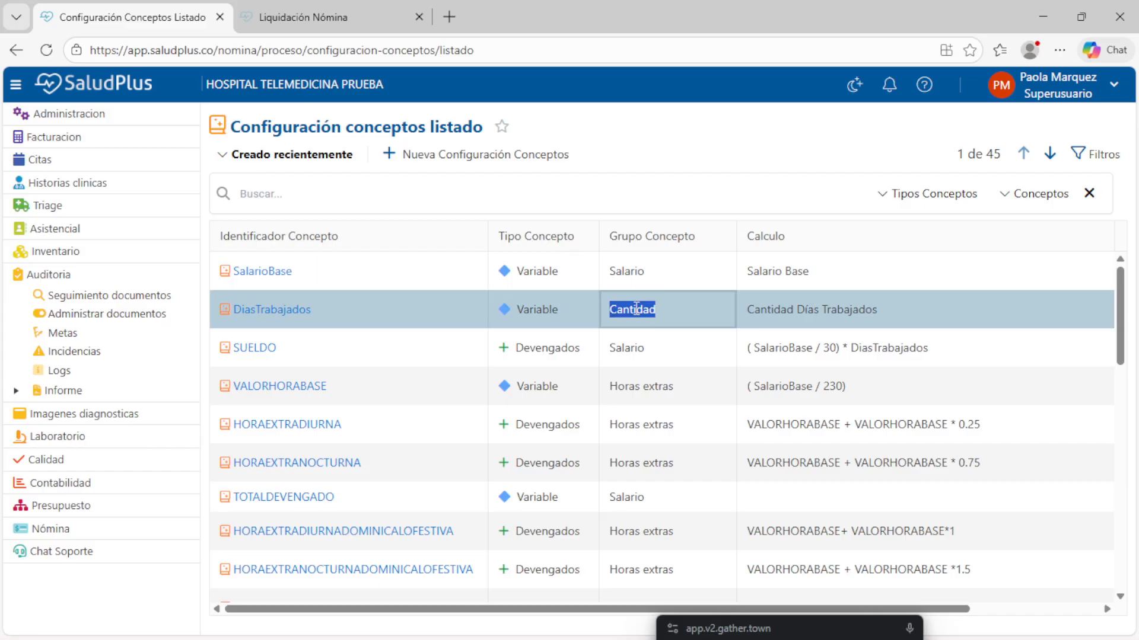
{"action": "double_click", "coordinate": [801, 308]}
{"action": "left_click", "coordinate": [632, 309]}
Open the SUELDO concept for editing and view the available concept types, keeping Devengados.
{"action": "left_click", "coordinate": [254, 348]}
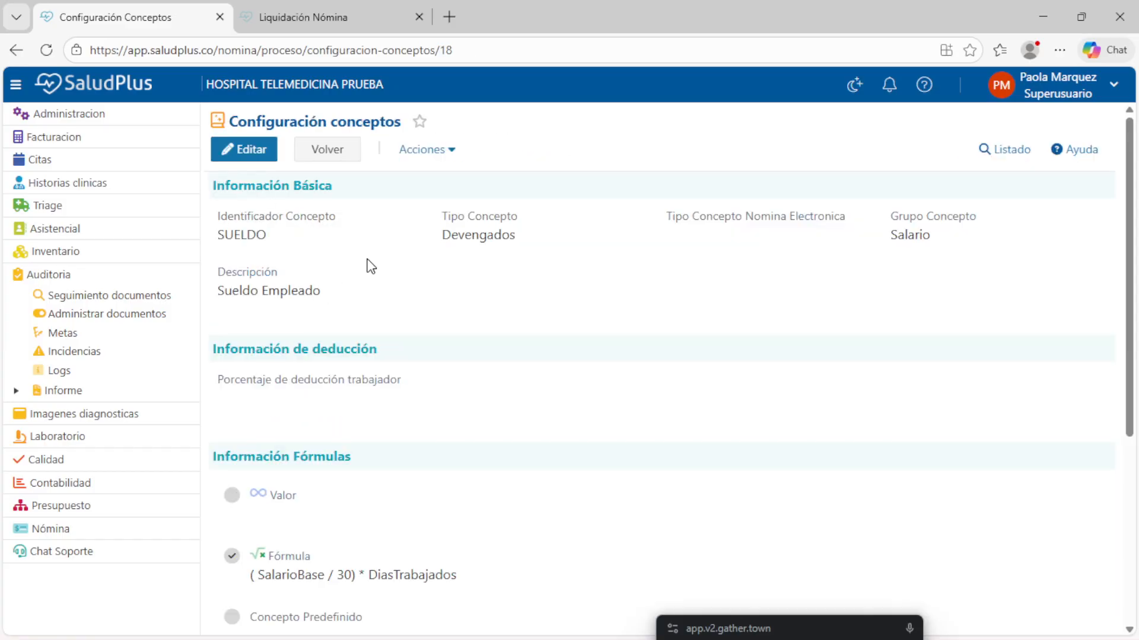
{"action": "double_click", "coordinate": [481, 239]}
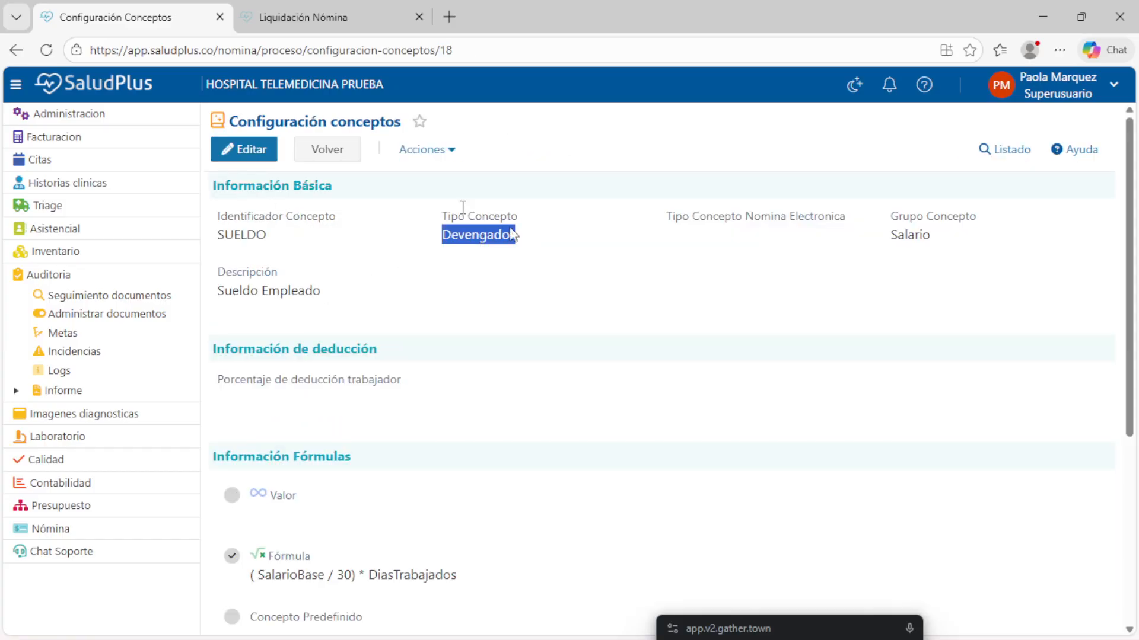
{"action": "left_click", "coordinate": [236, 149]}
{"action": "left_click", "coordinate": [641, 240]}
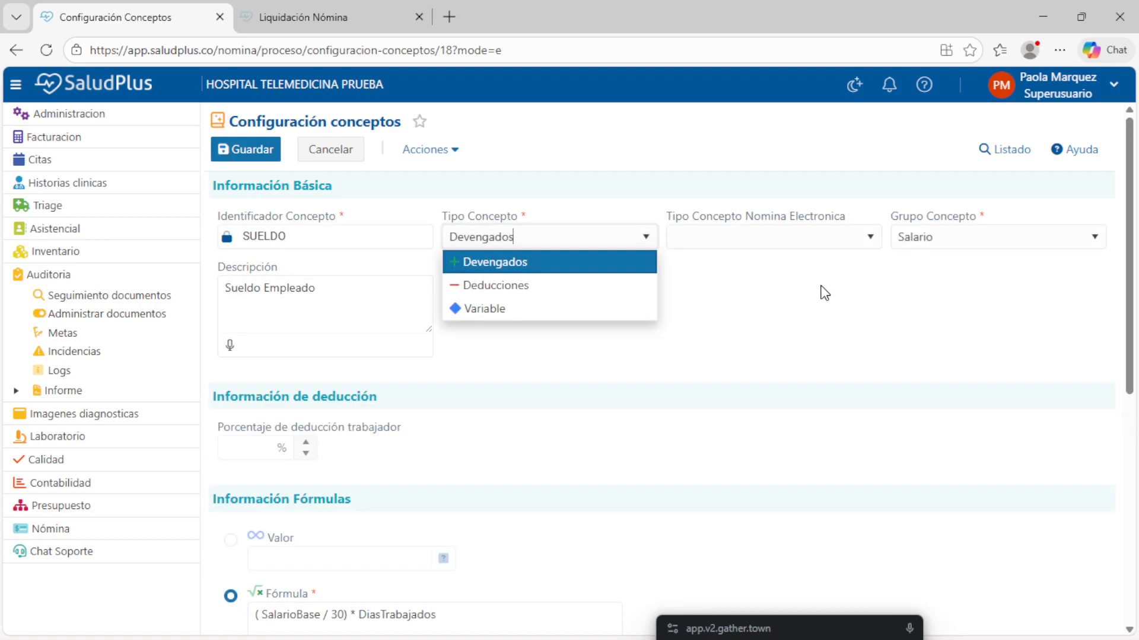
{"action": "key", "text": "Tab"}
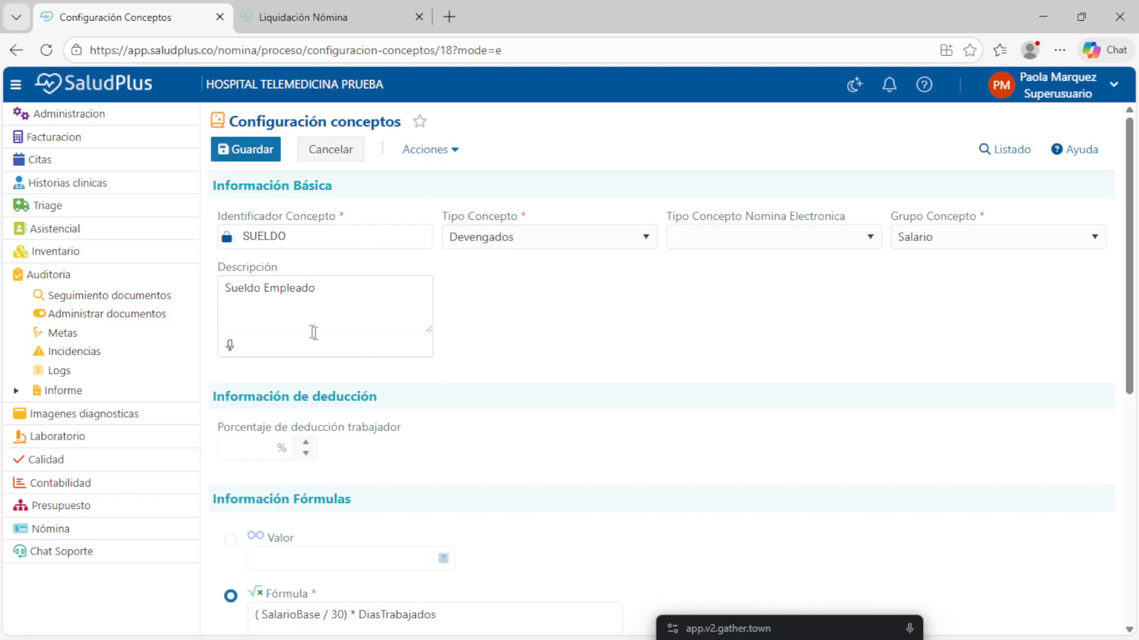
Examine the SUELDO concept's formula terms, its formula options, and its employee and third-party sections.
{"action": "scroll", "coordinate": [458, 488], "scroll_direction": "down", "scroll_amount": 4}
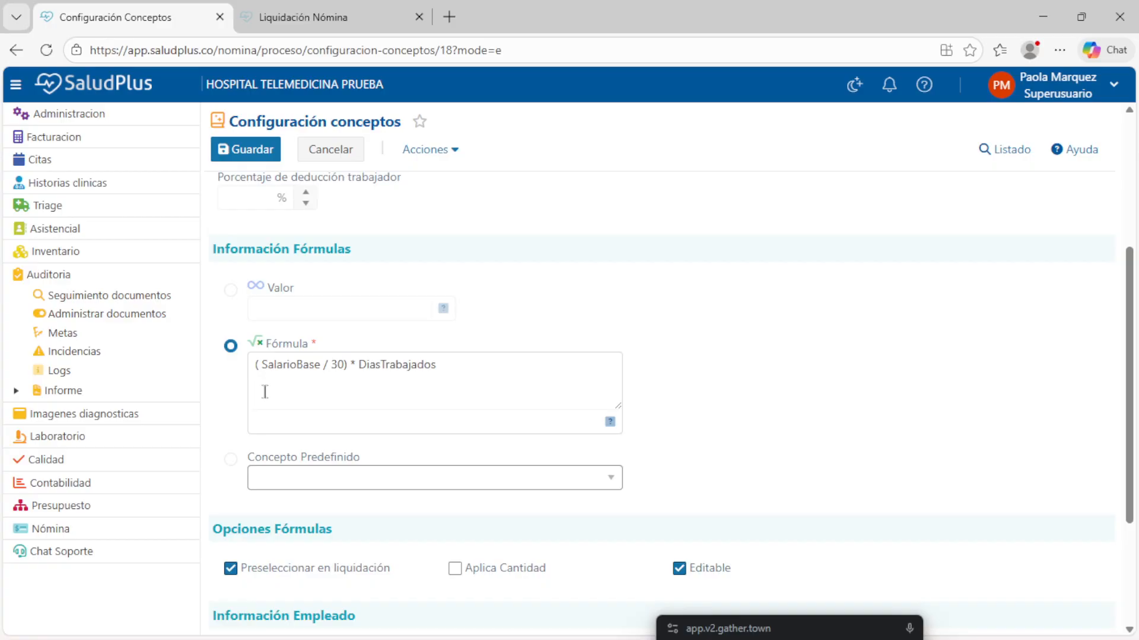
{"action": "double_click", "coordinate": [297, 364]}
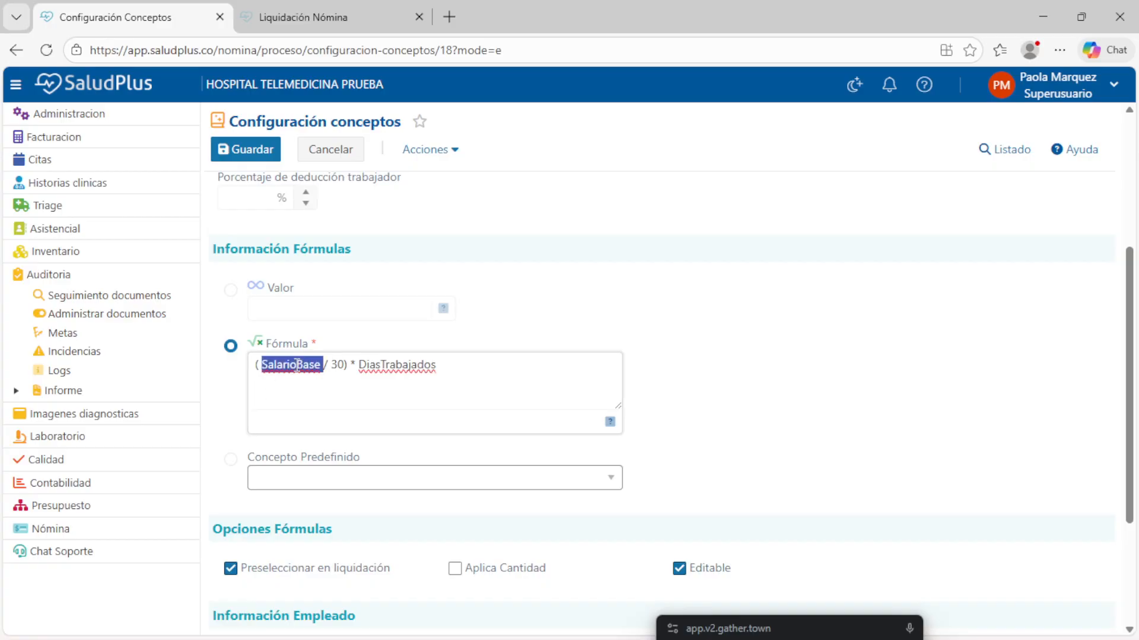
{"action": "double_click", "coordinate": [338, 365]}
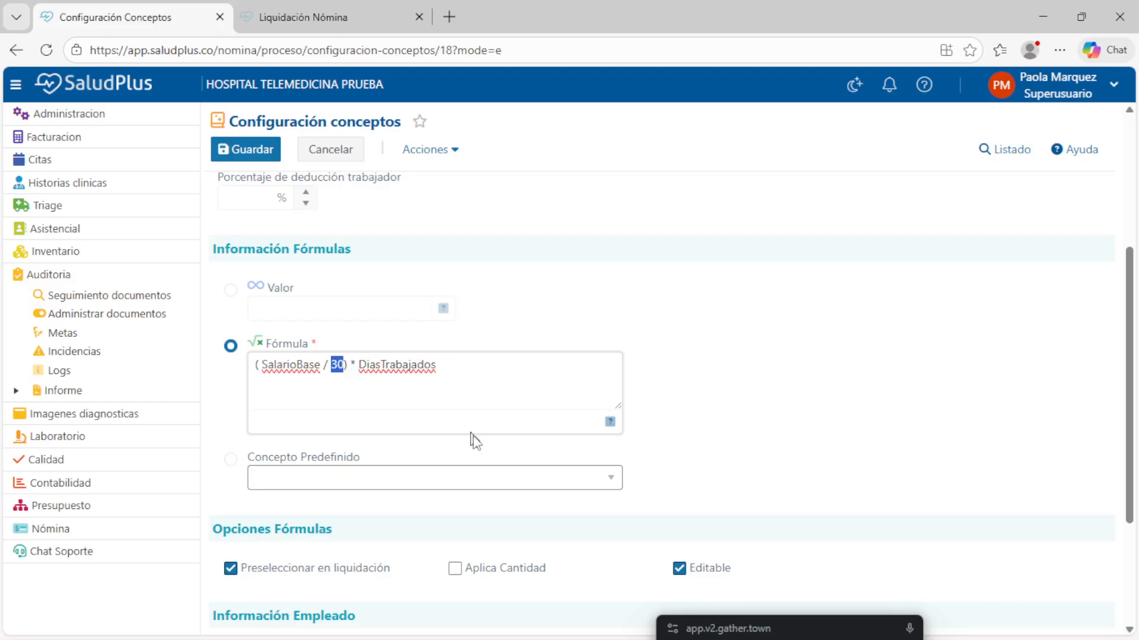
{"action": "scroll", "coordinate": [447, 532], "scroll_direction": "down", "scroll_amount": 3}
{"action": "scroll", "coordinate": [416, 517], "scroll_direction": "down", "scroll_amount": 1}
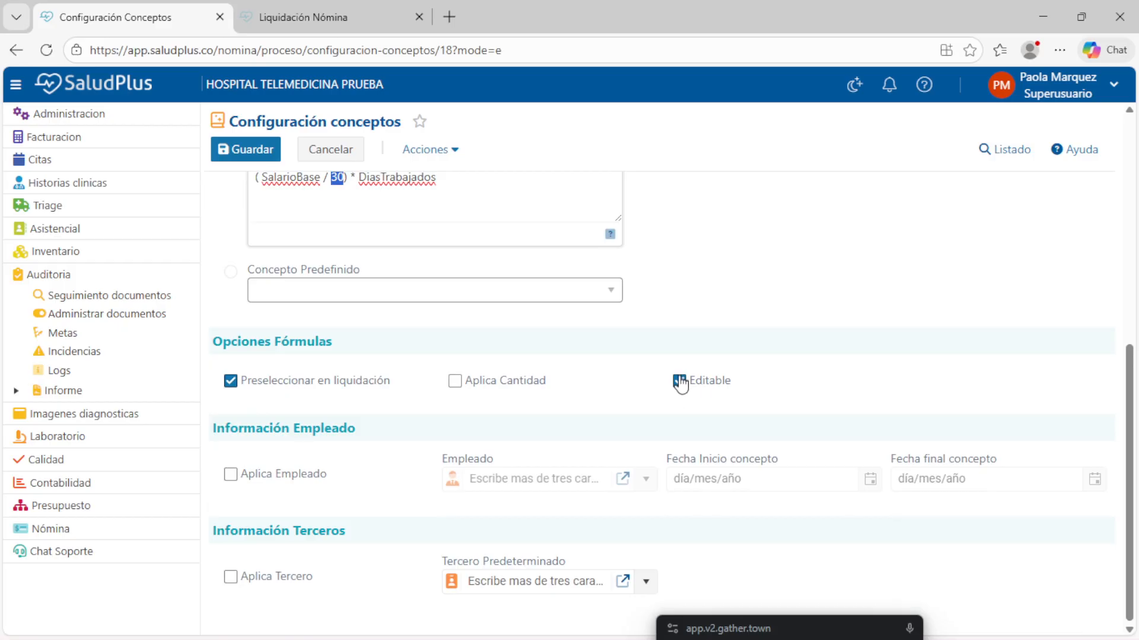
{"action": "scroll", "coordinate": [789, 503], "scroll_direction": "up", "scroll_amount": 8}
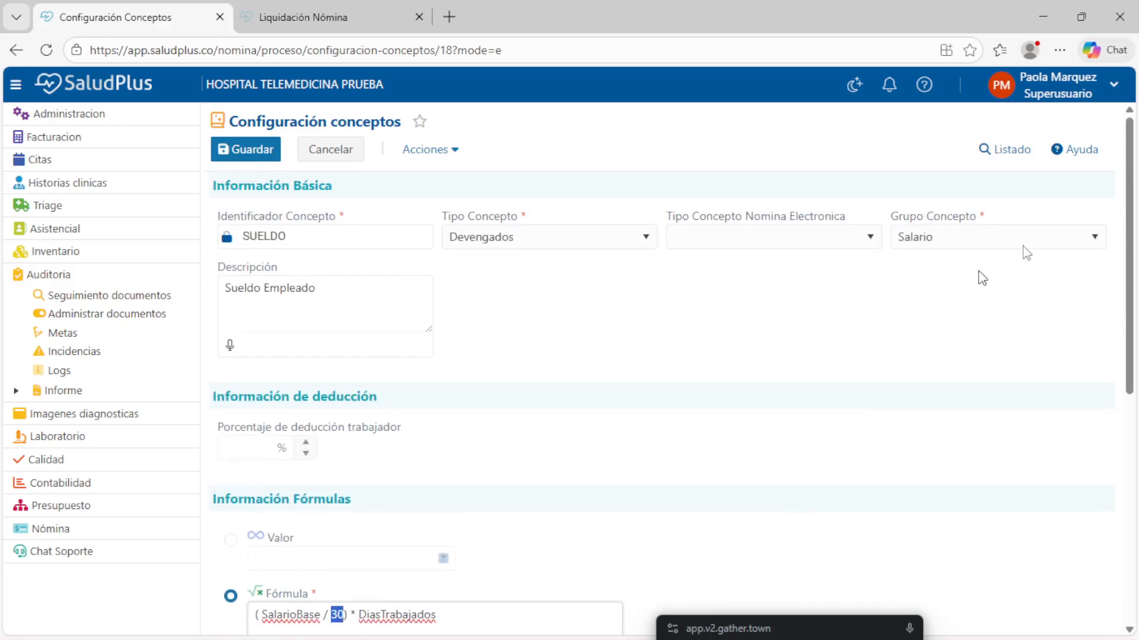
Return to the list of configured concepts and open the PENSION deduction concept.
{"action": "left_click", "coordinate": [1001, 153]}
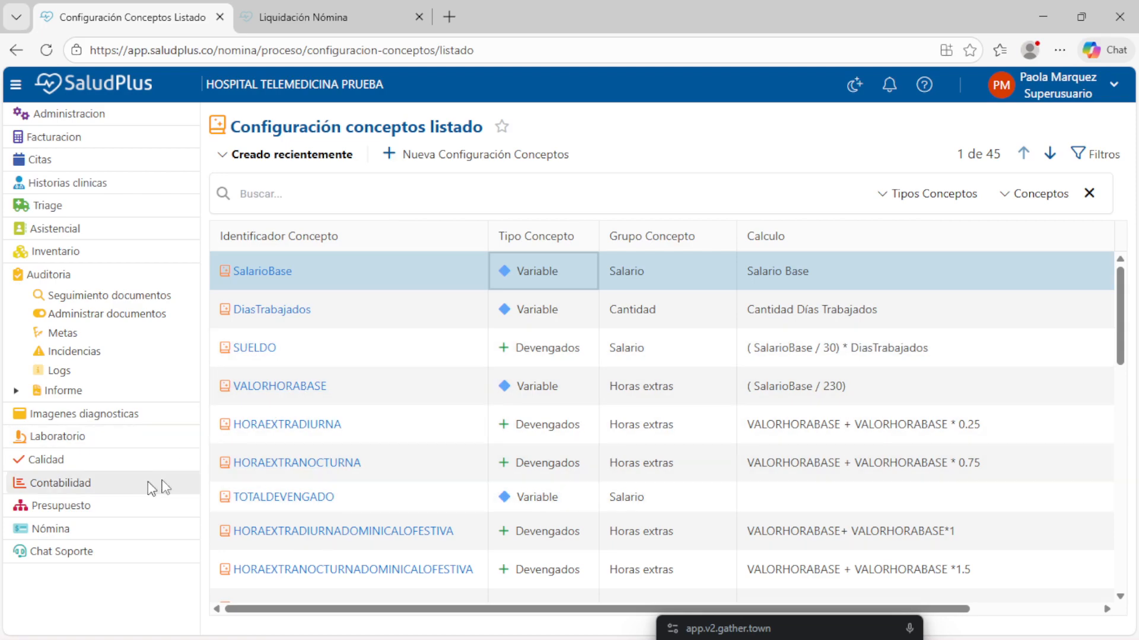
{"action": "scroll", "coordinate": [350, 542], "scroll_direction": "down", "scroll_amount": 4}
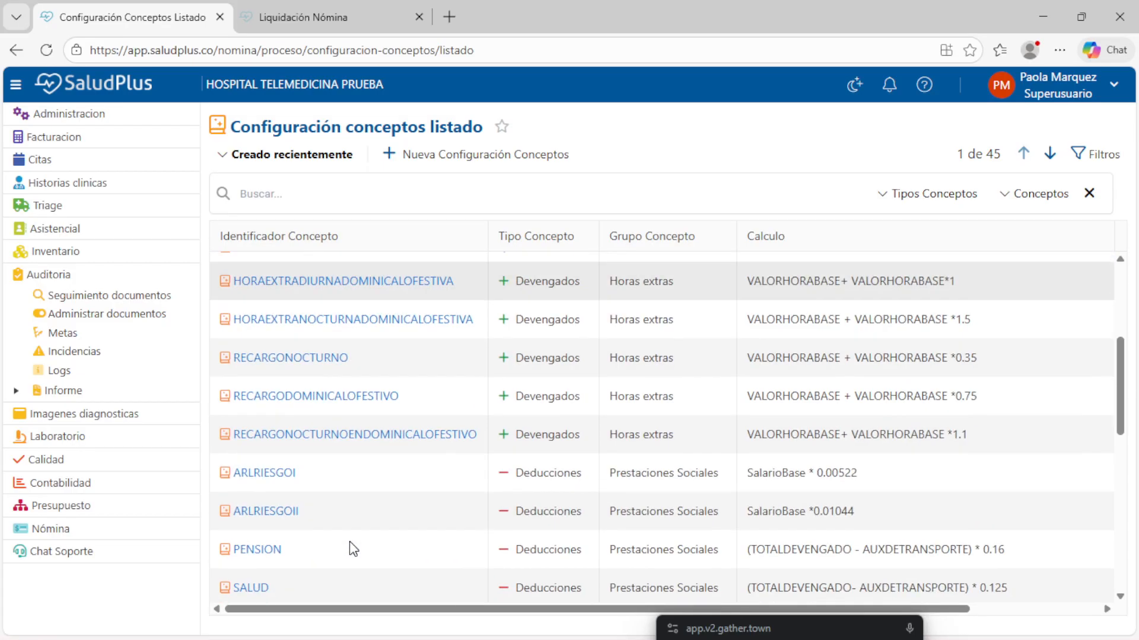
{"action": "scroll", "coordinate": [304, 526], "scroll_direction": "down", "scroll_amount": 4}
{"action": "scroll", "coordinate": [297, 521], "scroll_direction": "up", "scroll_amount": 1}
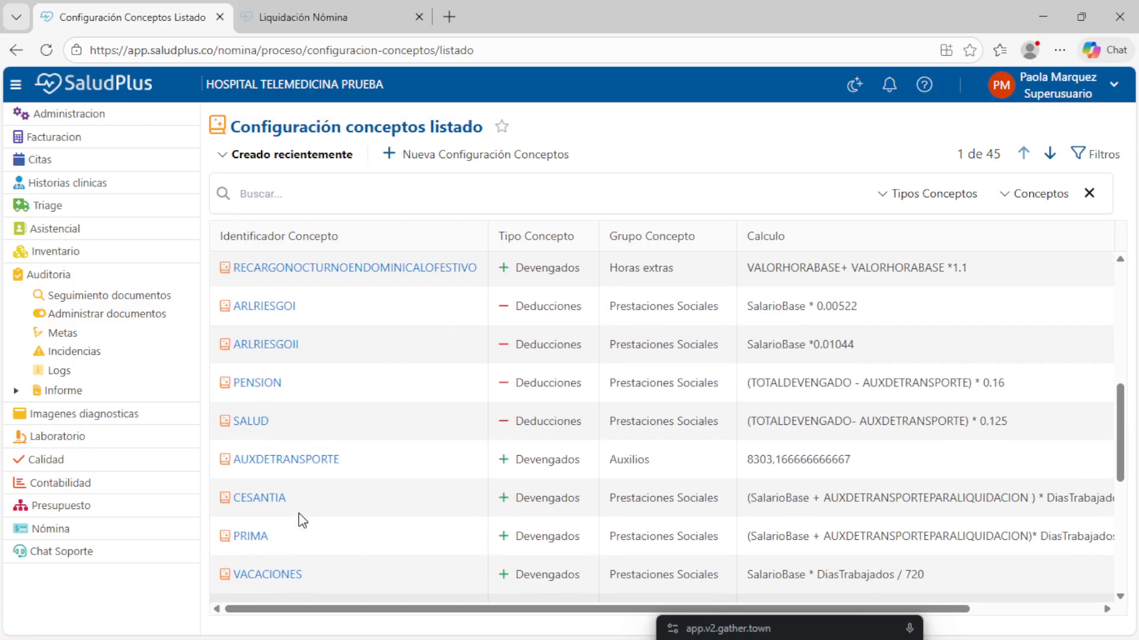
{"action": "left_click", "coordinate": [265, 385]}
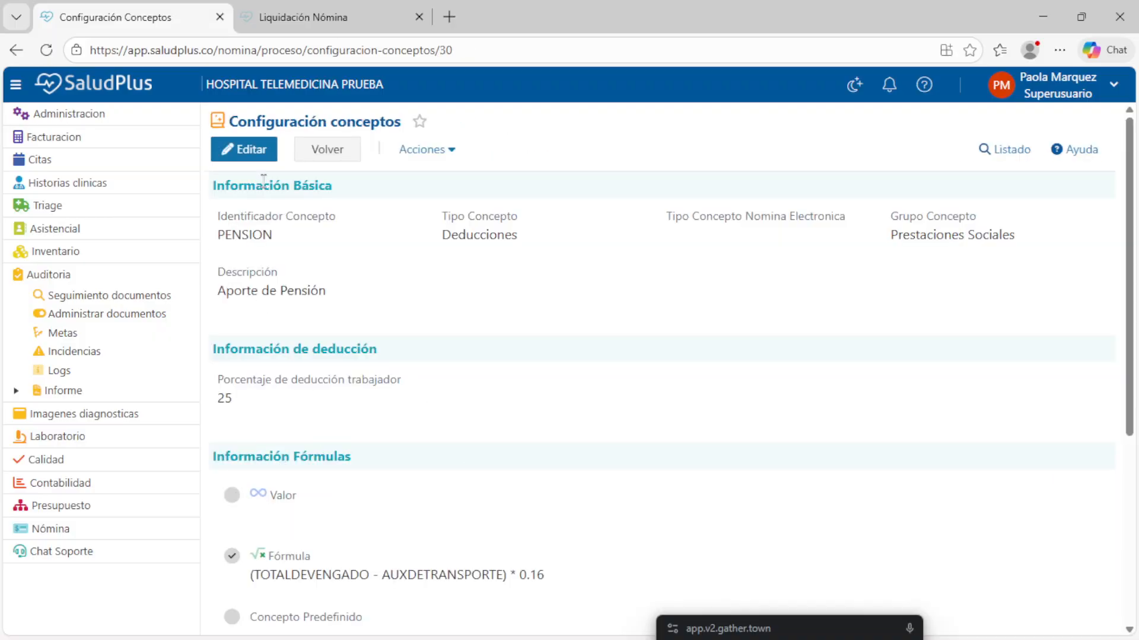
Examine the PENSION concept's identifier, description and complete formula.
{"action": "double_click", "coordinate": [251, 237]}
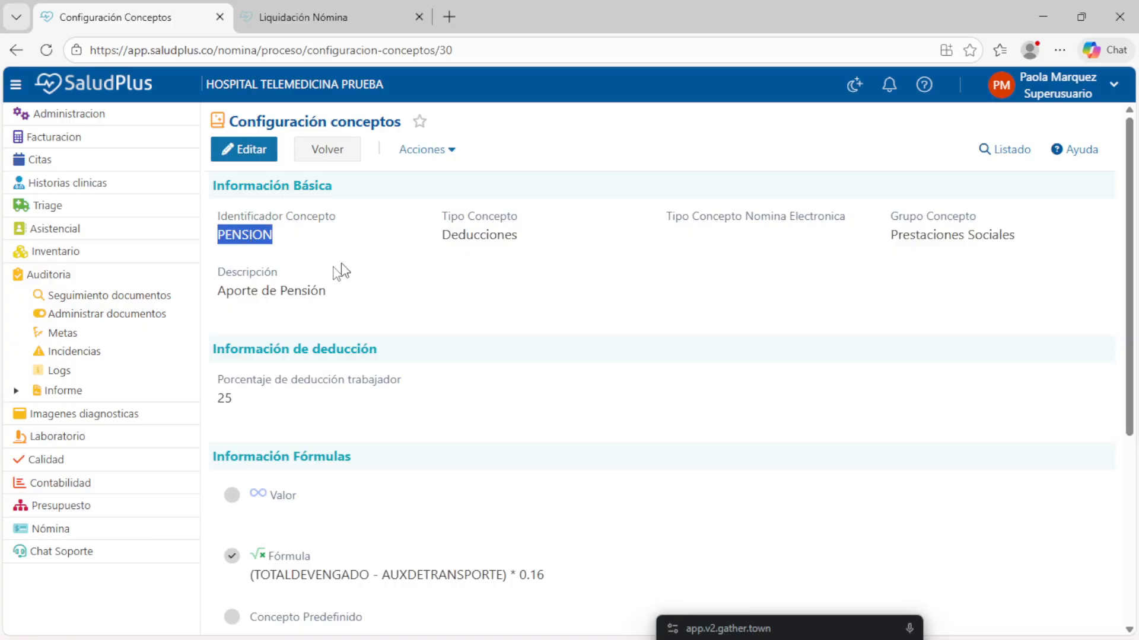
{"action": "double_click", "coordinate": [294, 290]}
{"action": "scroll", "coordinate": [467, 429], "scroll_direction": "down", "scroll_amount": 1}
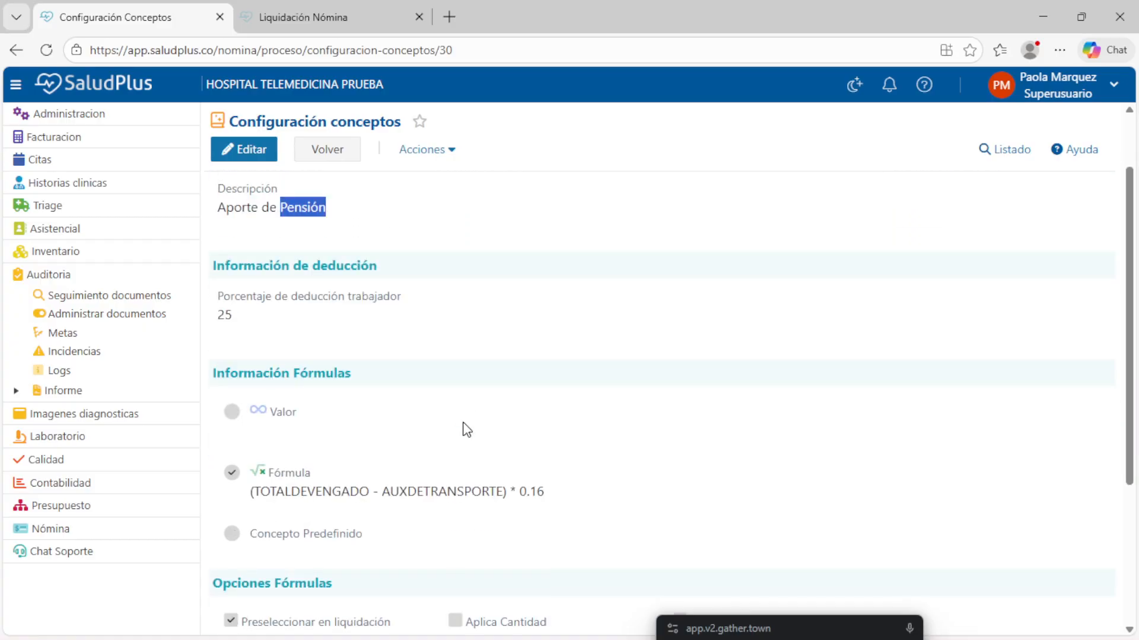
{"action": "scroll", "coordinate": [467, 430], "scroll_direction": "down", "scroll_amount": 1}
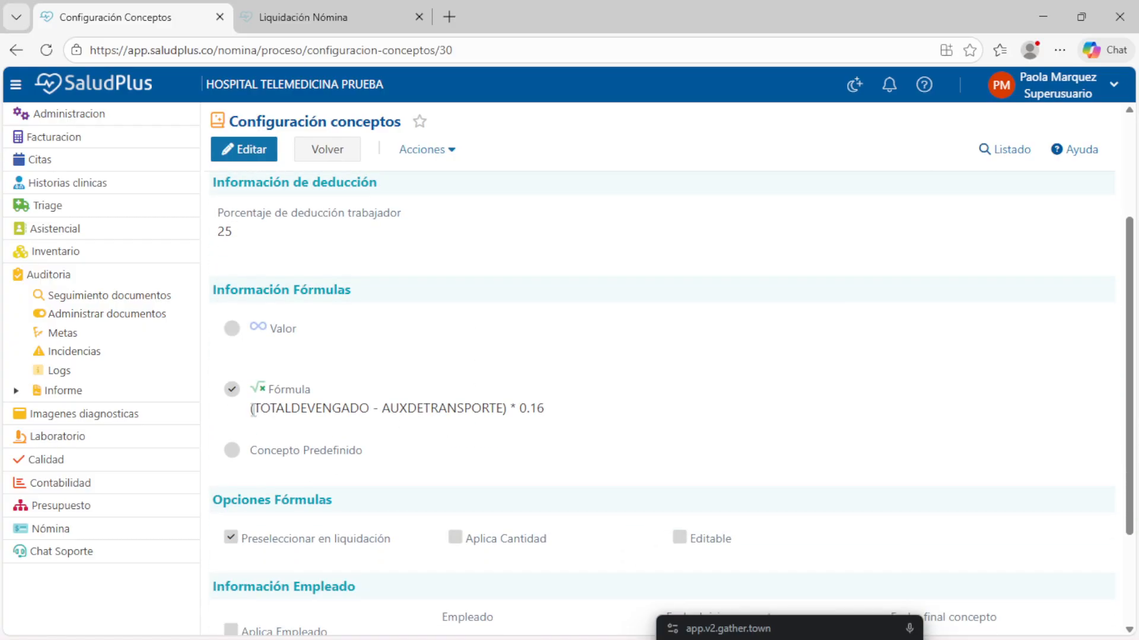
{"action": "triple_click", "coordinate": [304, 407]}
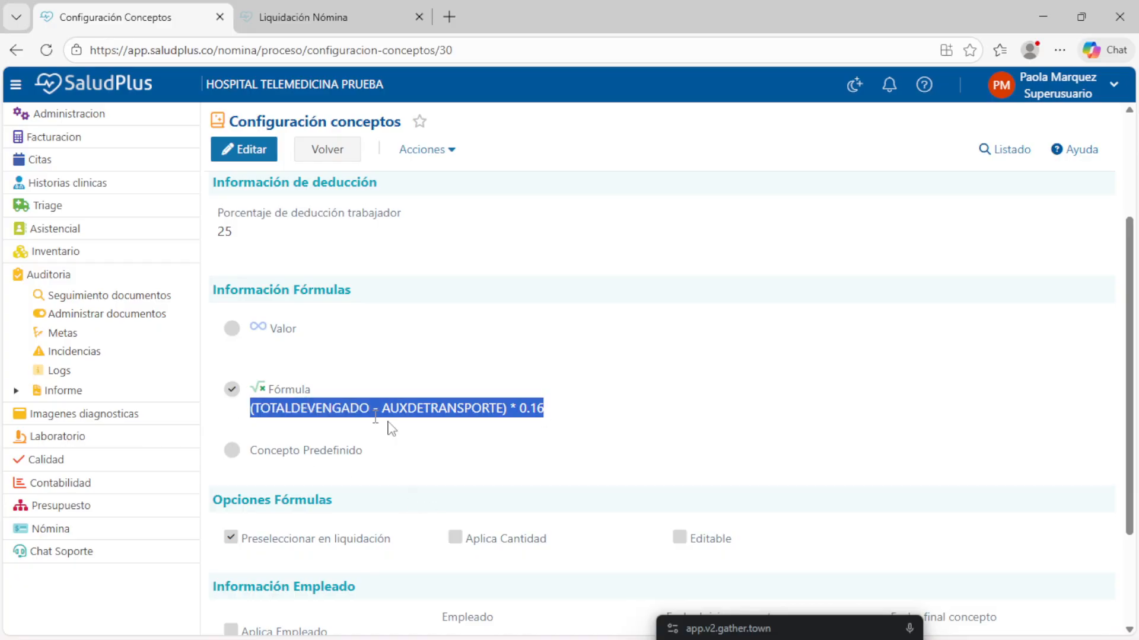
{"action": "scroll", "coordinate": [425, 457], "scroll_direction": "down", "scroll_amount": 2}
{"action": "scroll", "coordinate": [425, 457], "scroll_direction": "up", "scroll_amount": 3}
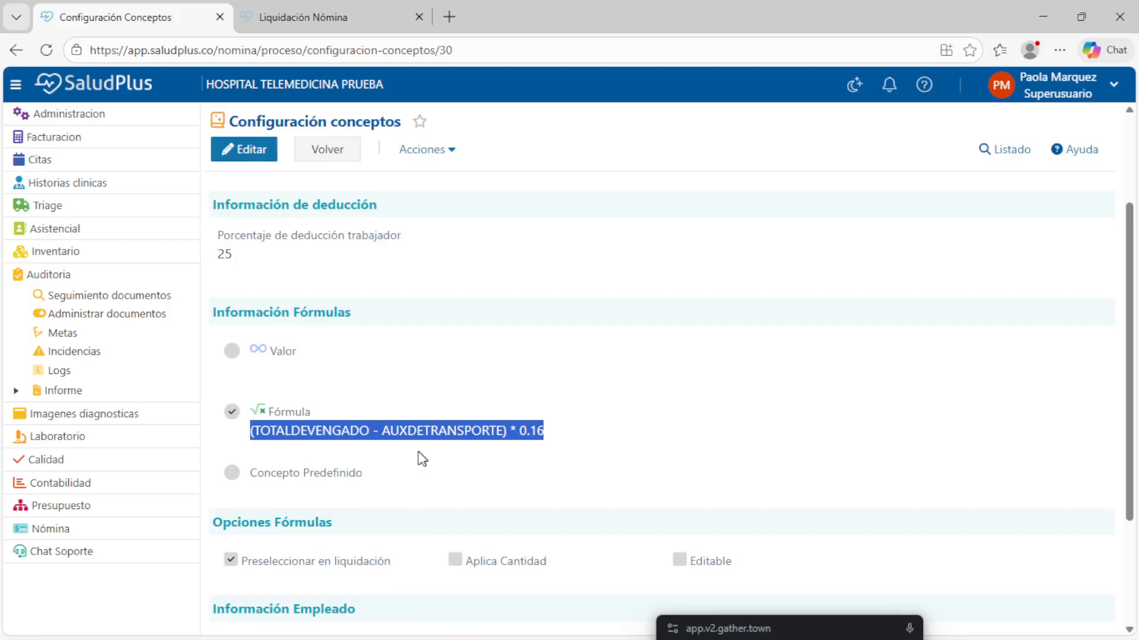
Inspect the TOTALDEVENGADO term and the rate factor in PENSION's formula, along with the concept's formula options.
{"action": "left_click", "coordinate": [302, 434]}
{"action": "double_click", "coordinate": [290, 432]}
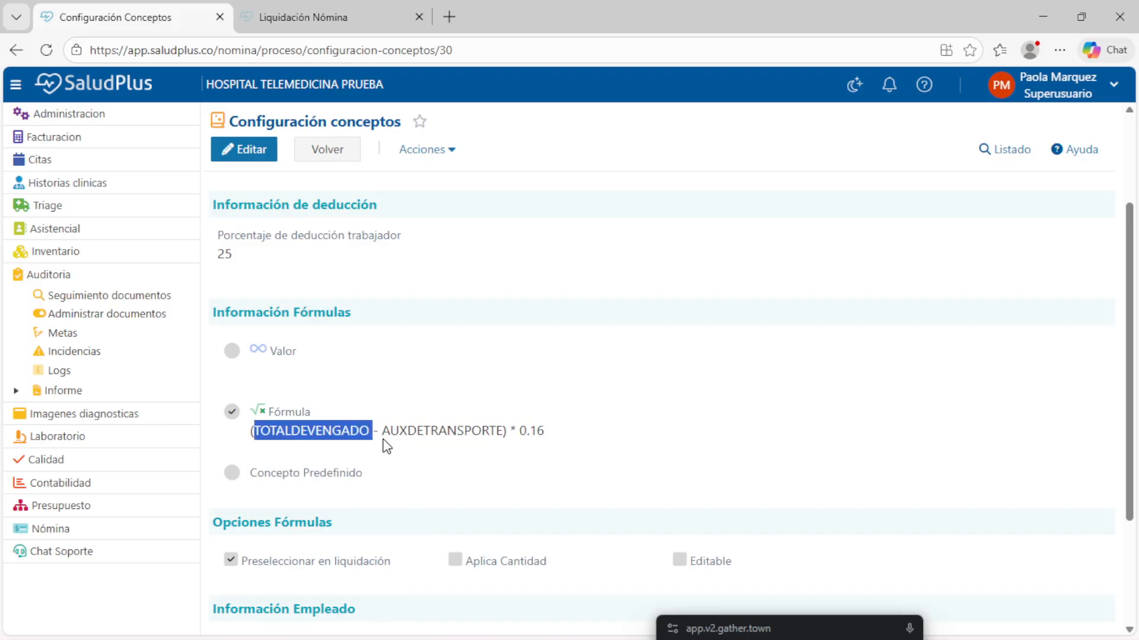
{"action": "left_click", "coordinate": [537, 428]}
{"action": "triple_click", "coordinate": [535, 428]}
{"action": "left_click", "coordinate": [511, 408]}
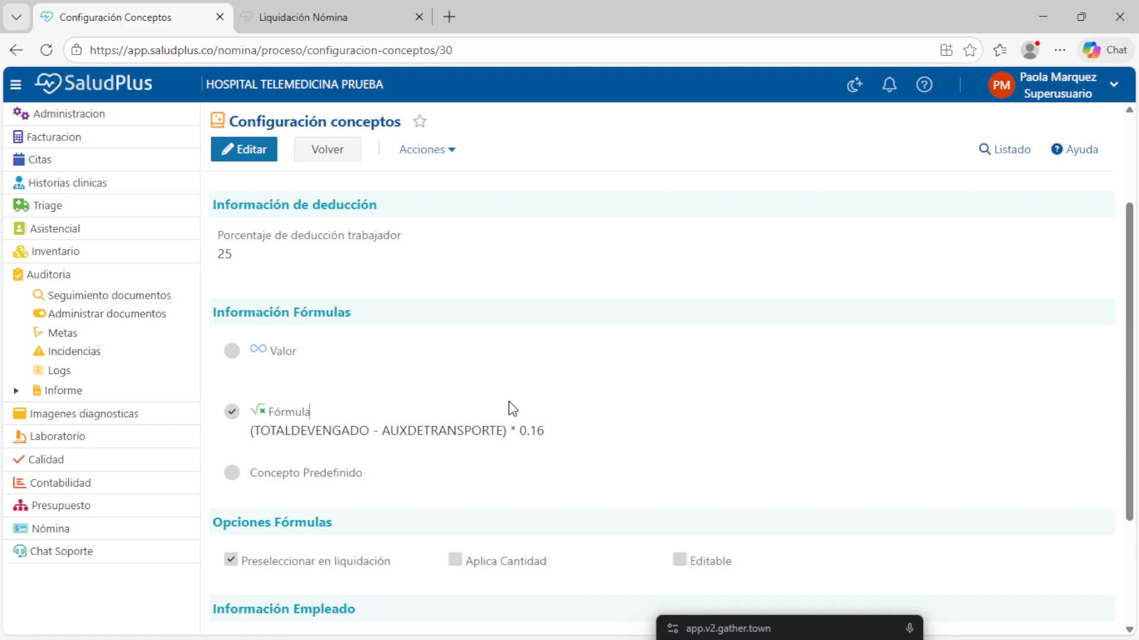
{"action": "scroll", "coordinate": [512, 435], "scroll_direction": "up", "scroll_amount": 1}
{"action": "scroll", "coordinate": [511, 435], "scroll_direction": "up", "scroll_amount": 2}
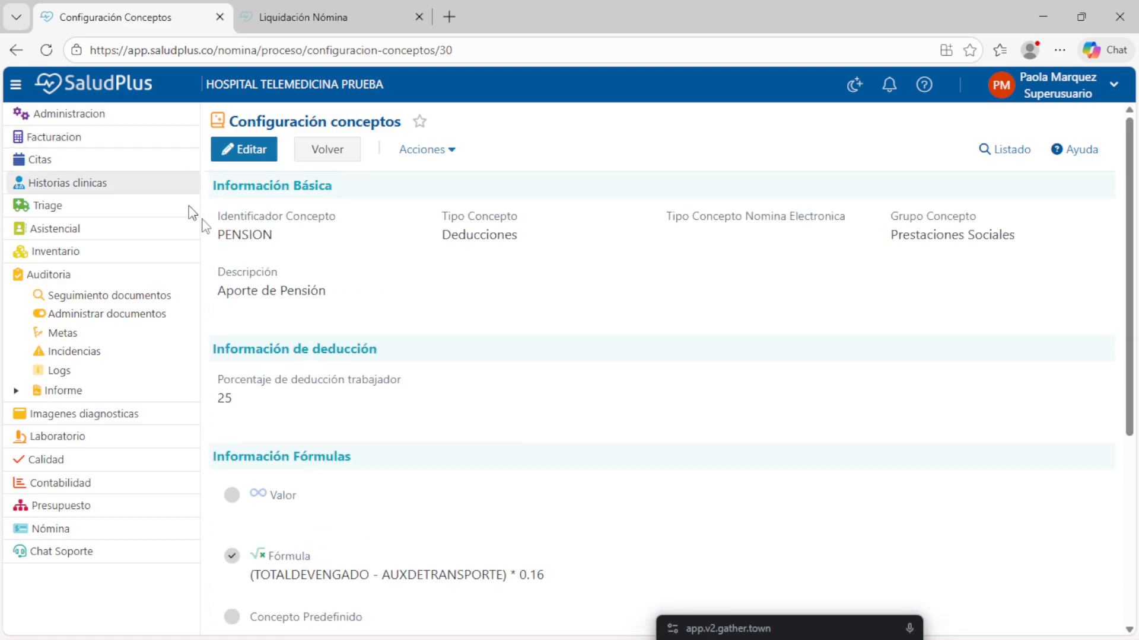
{"action": "scroll", "coordinate": [474, 410], "scroll_direction": "down", "scroll_amount": 4}
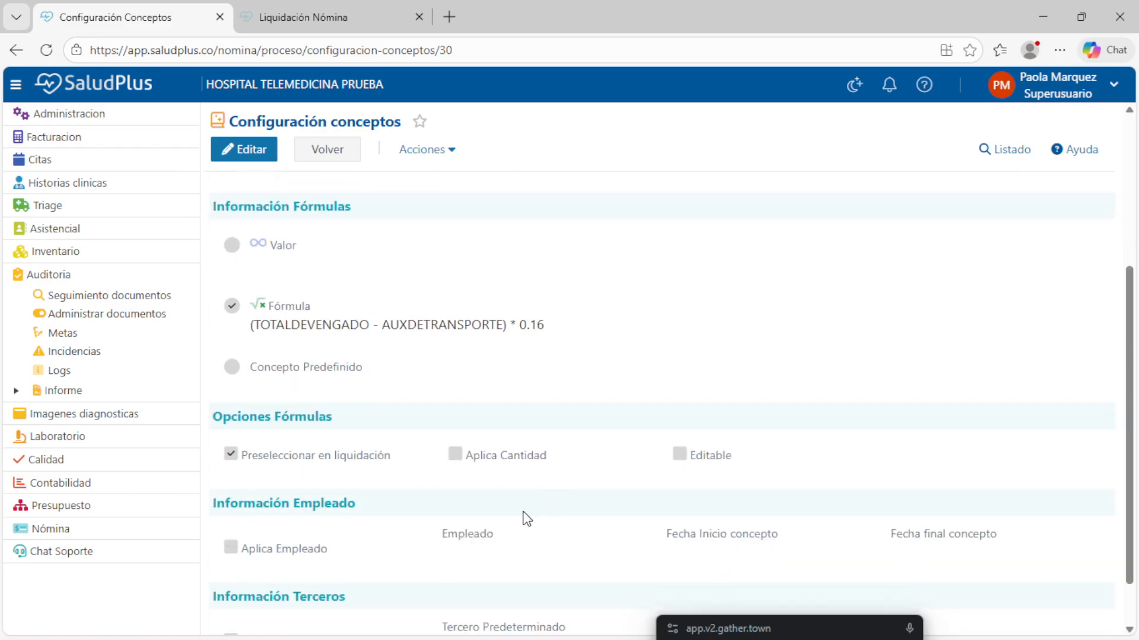
{"action": "triple_click", "coordinate": [526, 323]}
{"action": "scroll", "coordinate": [491, 488], "scroll_direction": "up", "scroll_amount": 4}
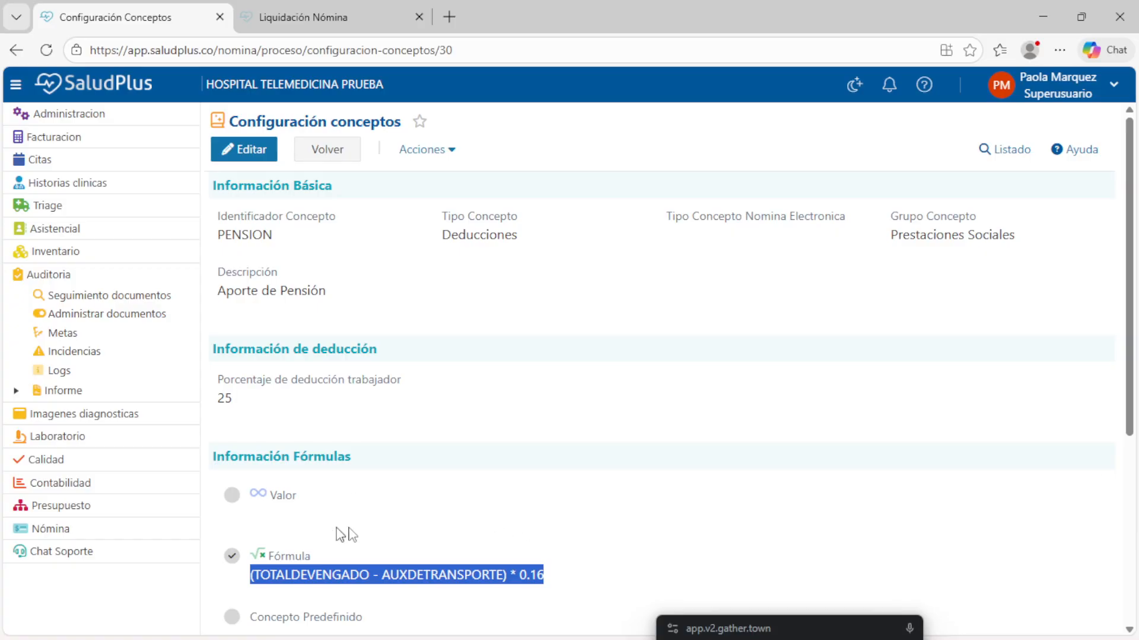
Check the worker deduction percentage set for the PENSION concept.
{"action": "triple_click", "coordinate": [238, 384]}
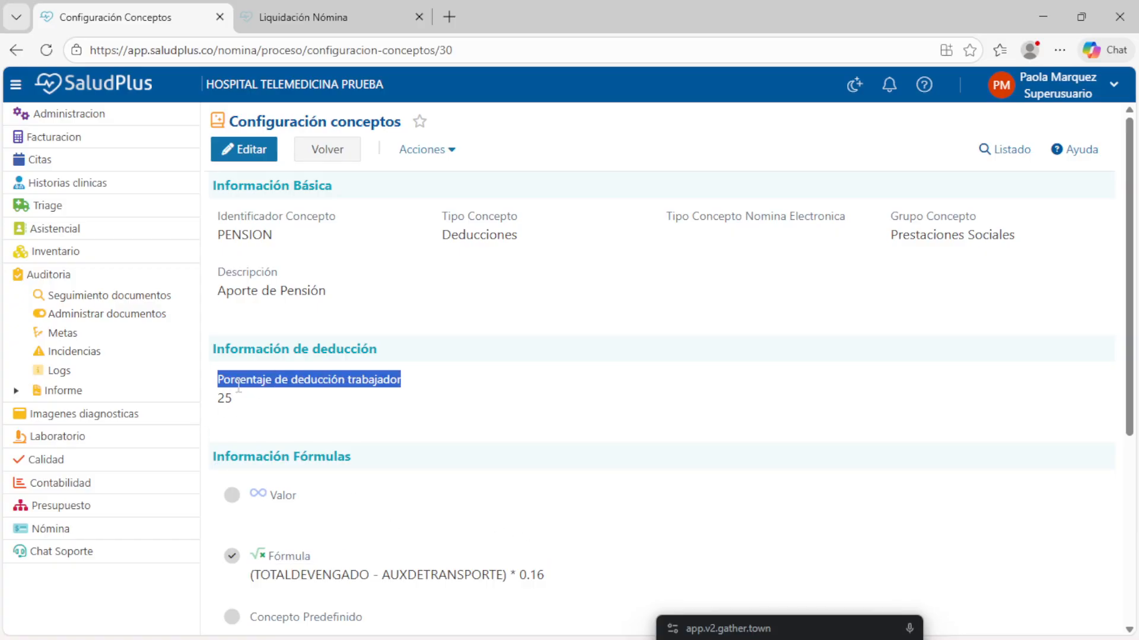
{"action": "left_click", "coordinate": [290, 373]}
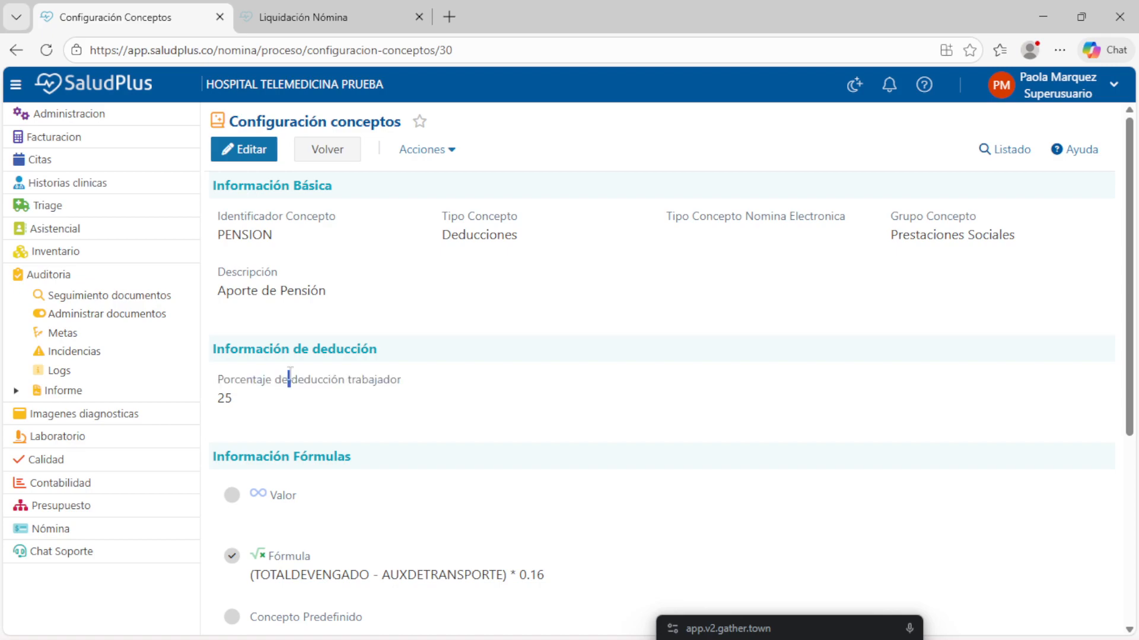
{"action": "double_click", "coordinate": [224, 397]}
{"action": "scroll", "coordinate": [379, 469], "scroll_direction": "down", "scroll_amount": 1}
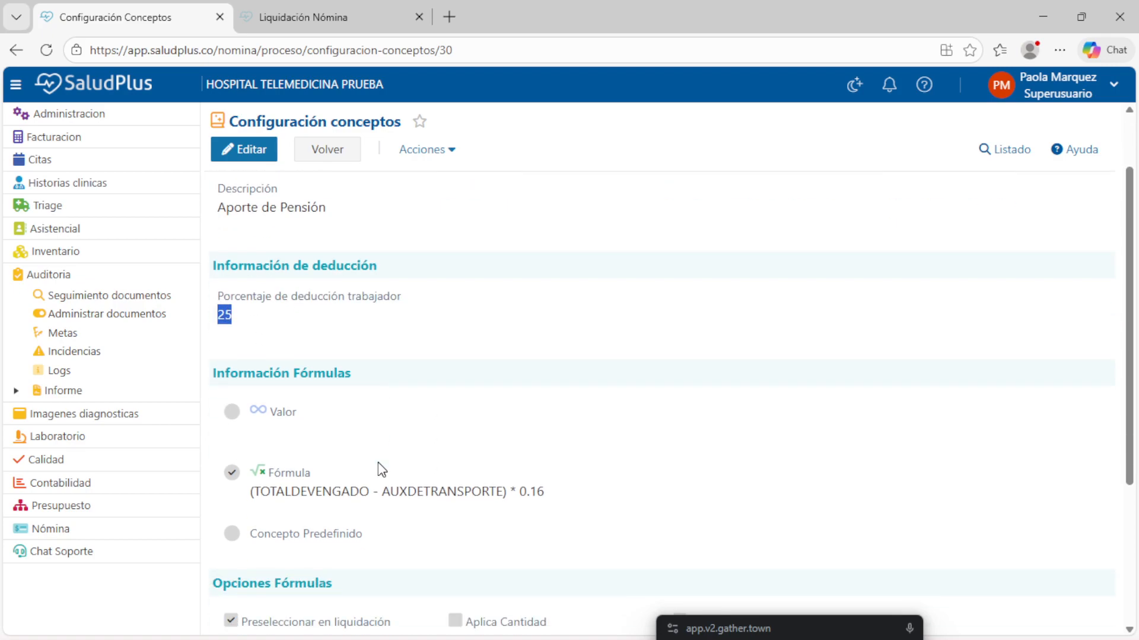
Examine how PENSION's formula subtracts AUXDETRANSPORTE from TOTALDEVENGADO and multiplies the result by the contribution rate.
{"action": "triple_click", "coordinate": [538, 489]}
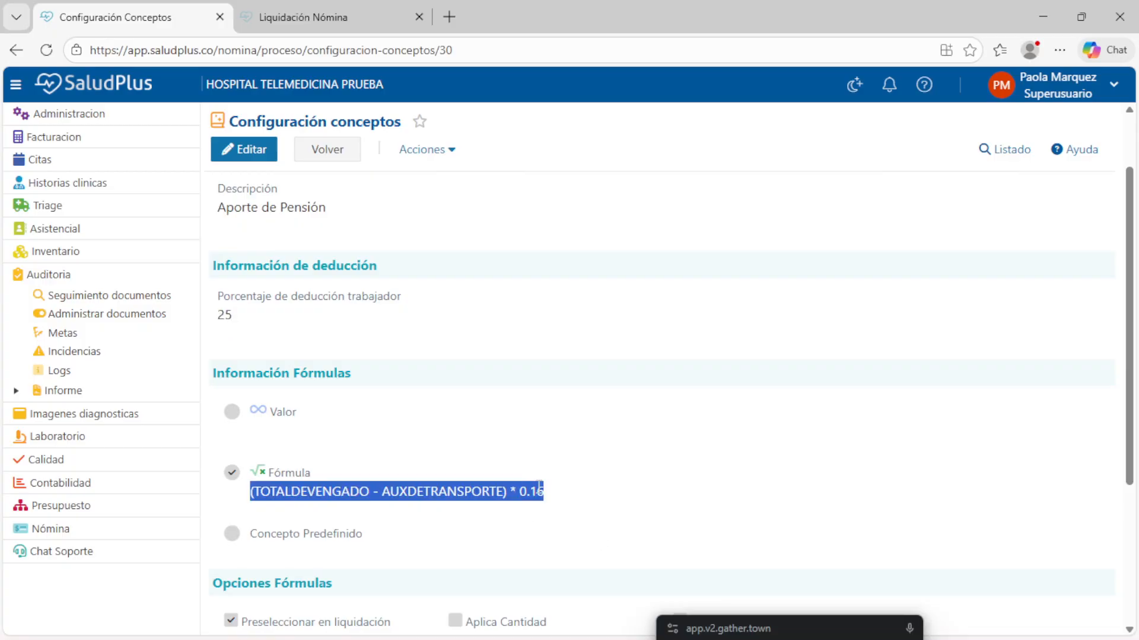
{"action": "double_click", "coordinate": [420, 497]}
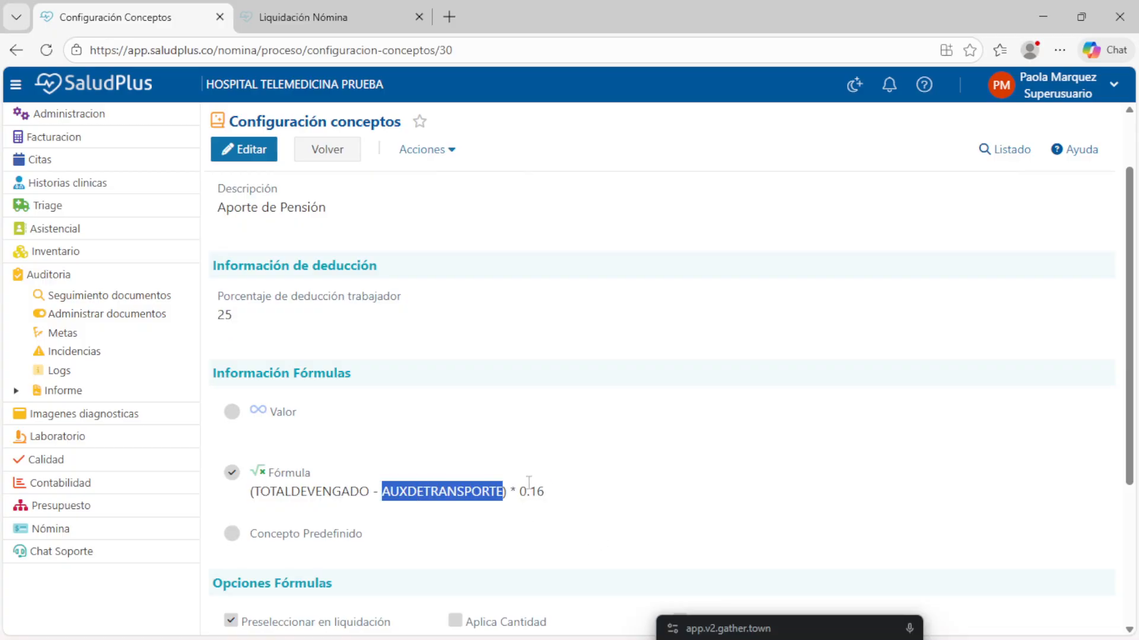
{"action": "double_click", "coordinate": [514, 497]}
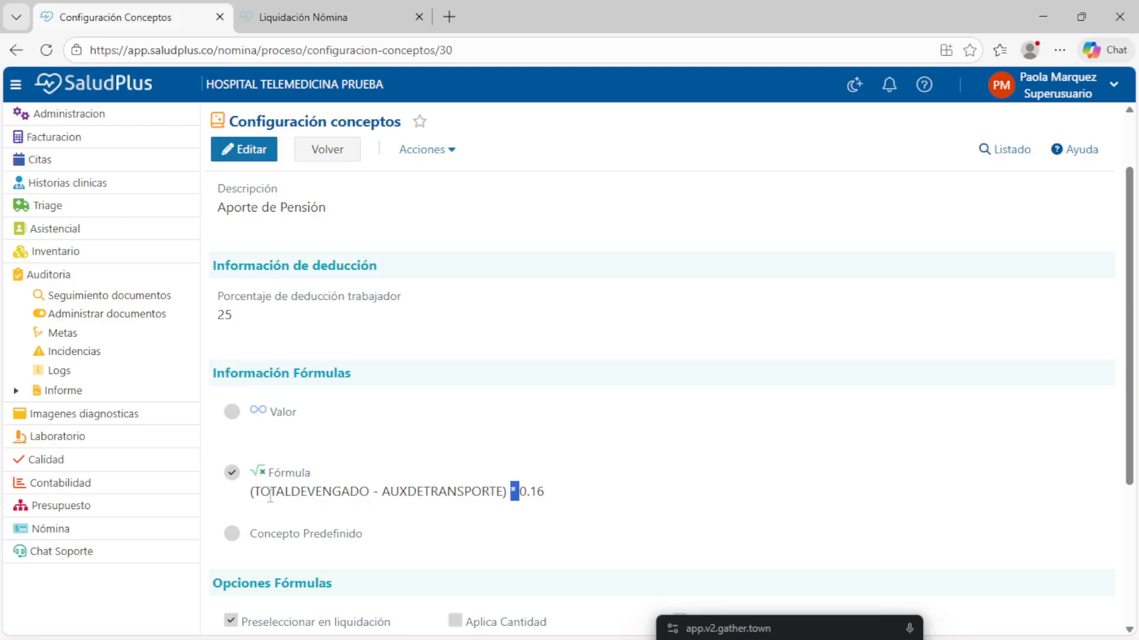
{"action": "left_click_drag", "start_coordinate": [270, 496], "coordinate": [417, 496]}
{"action": "left_click", "coordinate": [554, 494]}
{"action": "triple_click", "coordinate": [536, 492]}
{"action": "left_click", "coordinate": [536, 492]}
{"action": "scroll", "coordinate": [358, 435], "scroll_direction": "up", "scroll_amount": 2}
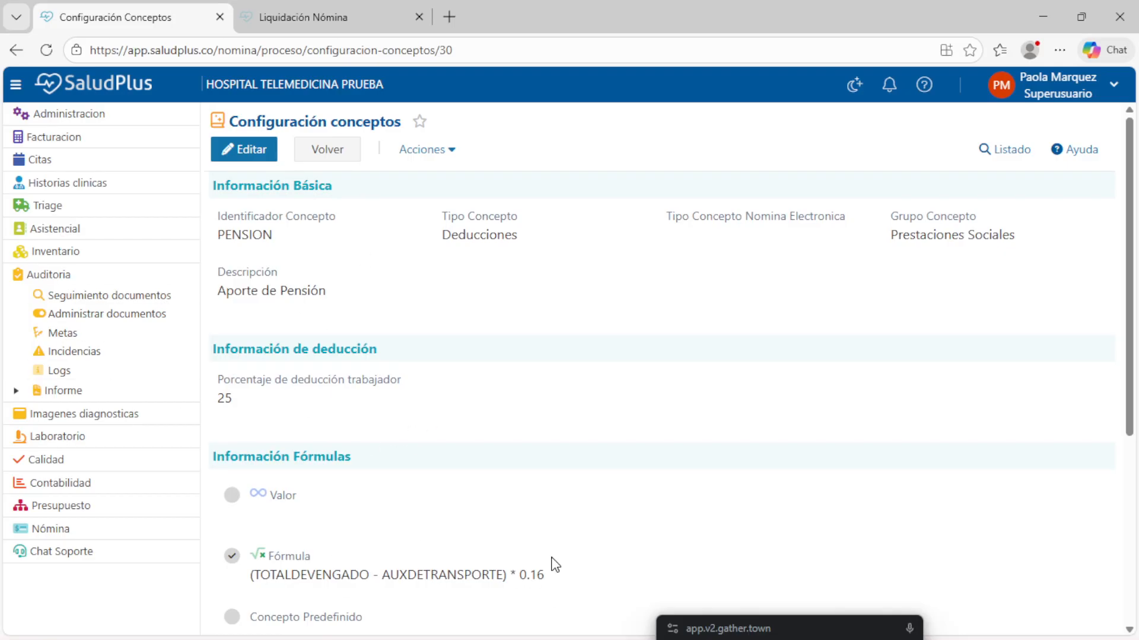
{"action": "triple_click", "coordinate": [527, 580]}
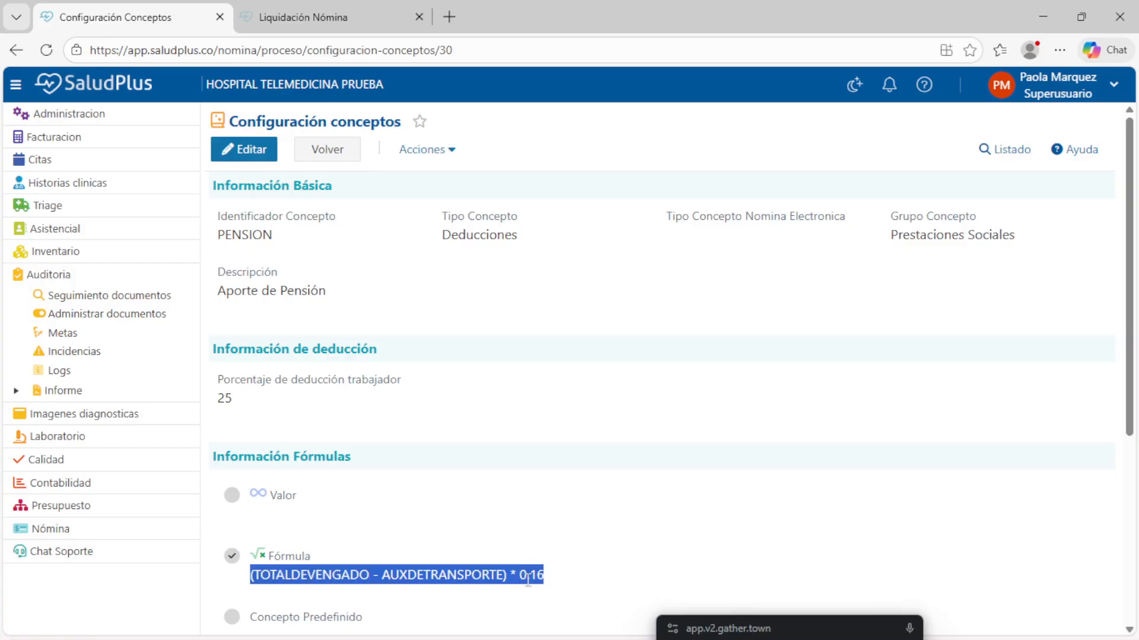
Compare PENSION's formula rate with its Porcentaje de deducción trabajador field.
{"action": "scroll", "coordinate": [447, 539], "scroll_direction": "down", "scroll_amount": 1}
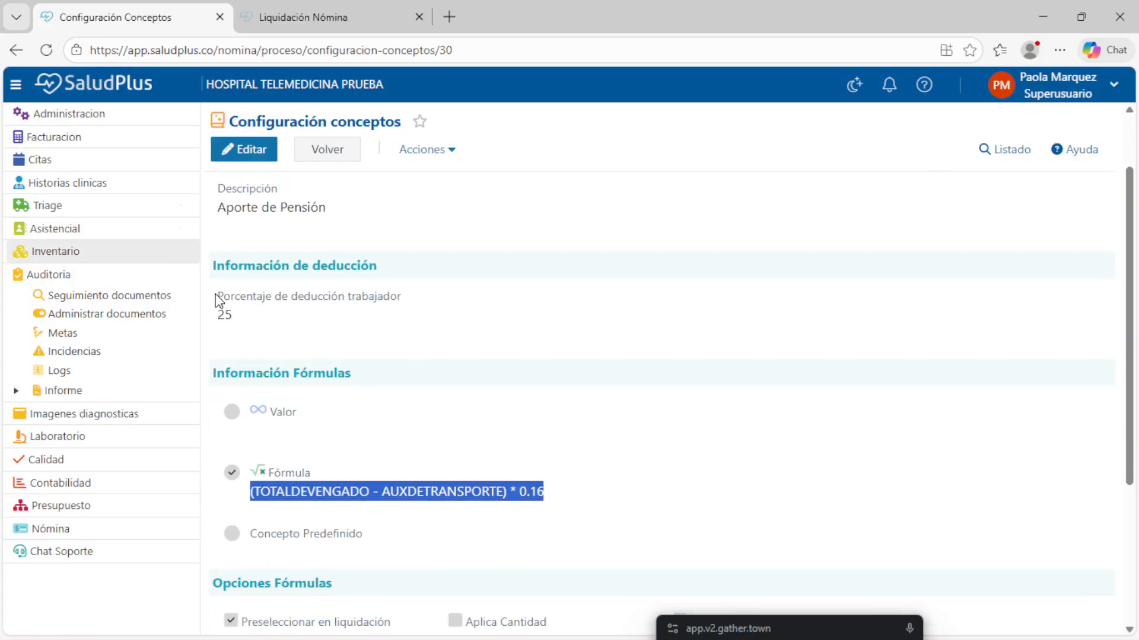
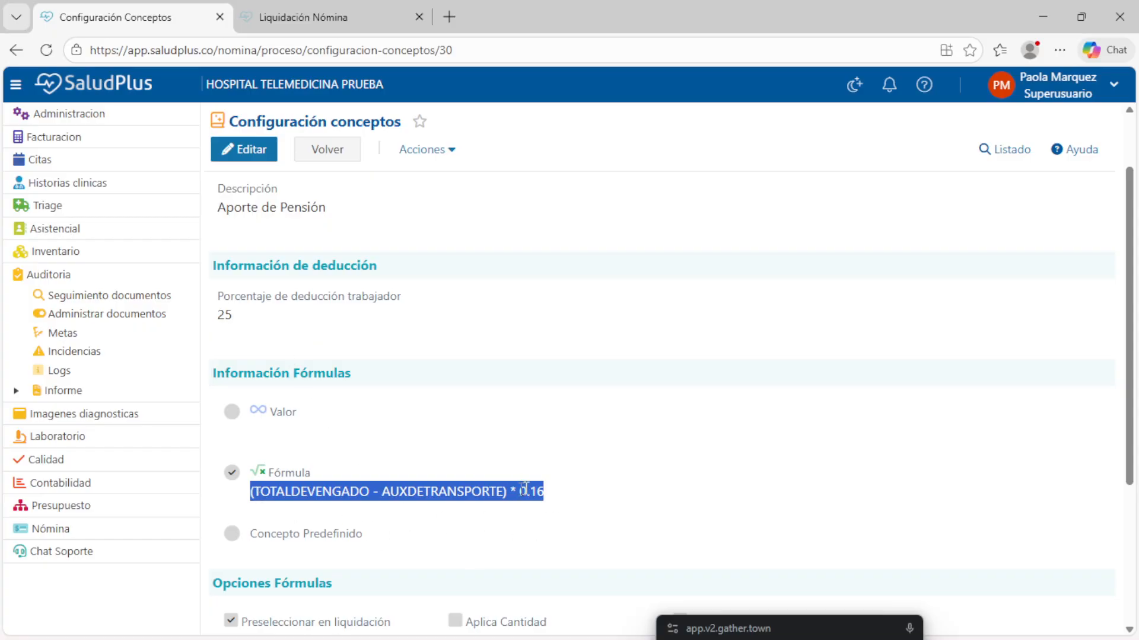
{"action": "left_click", "coordinate": [548, 495]}
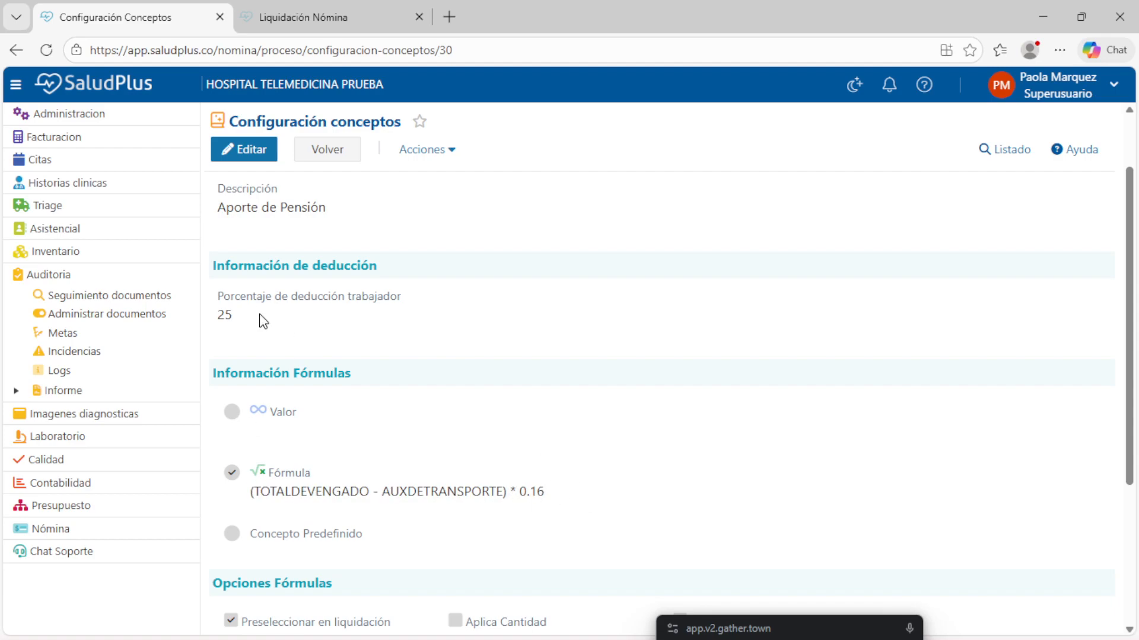
{"action": "triple_click", "coordinate": [279, 298]}
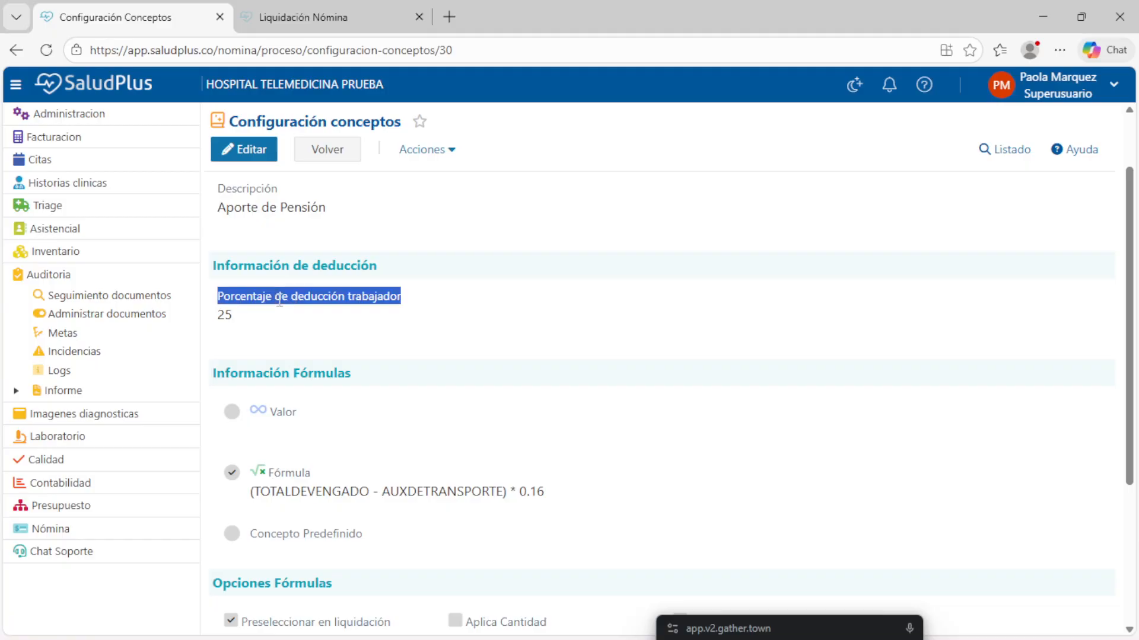
Compare PENSION's worker deduction percentage with its complete formula and the rate factor at the end.
{"action": "double_click", "coordinate": [225, 314]}
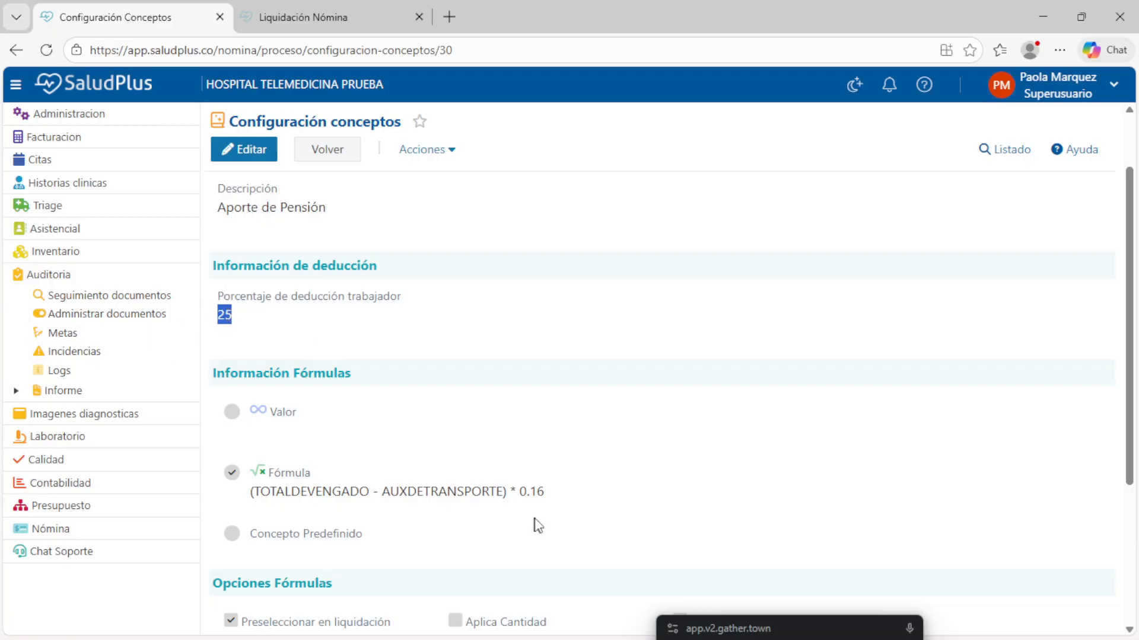
{"action": "triple_click", "coordinate": [532, 486]}
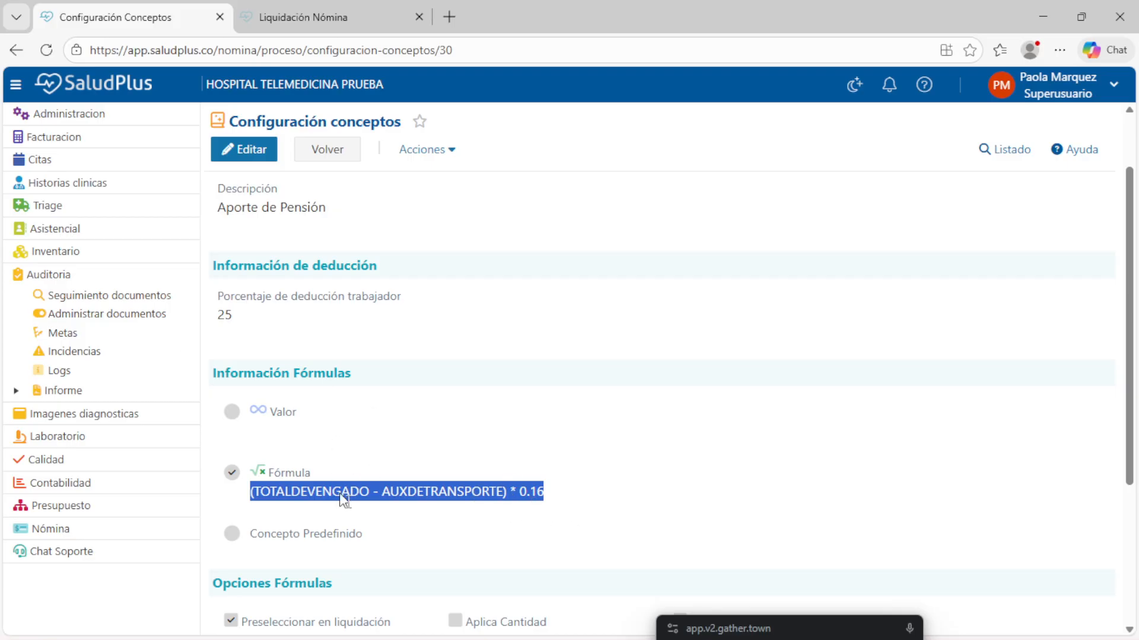
{"action": "double_click", "coordinate": [527, 492]}
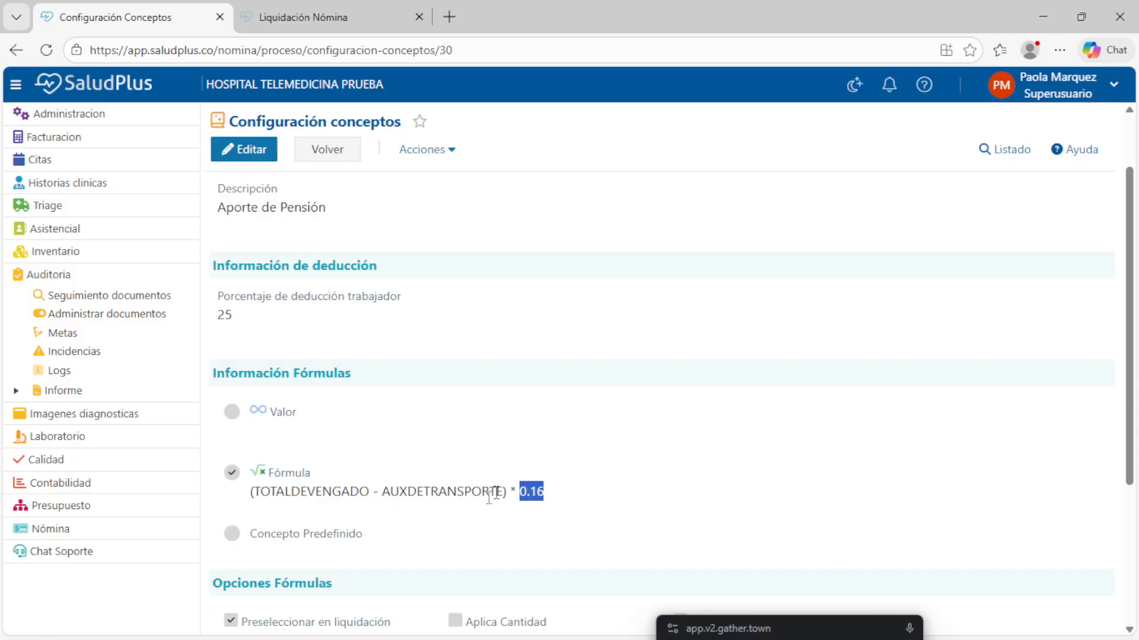
{"action": "left_click", "coordinate": [224, 315]}
{"action": "double_click", "coordinate": [224, 314]}
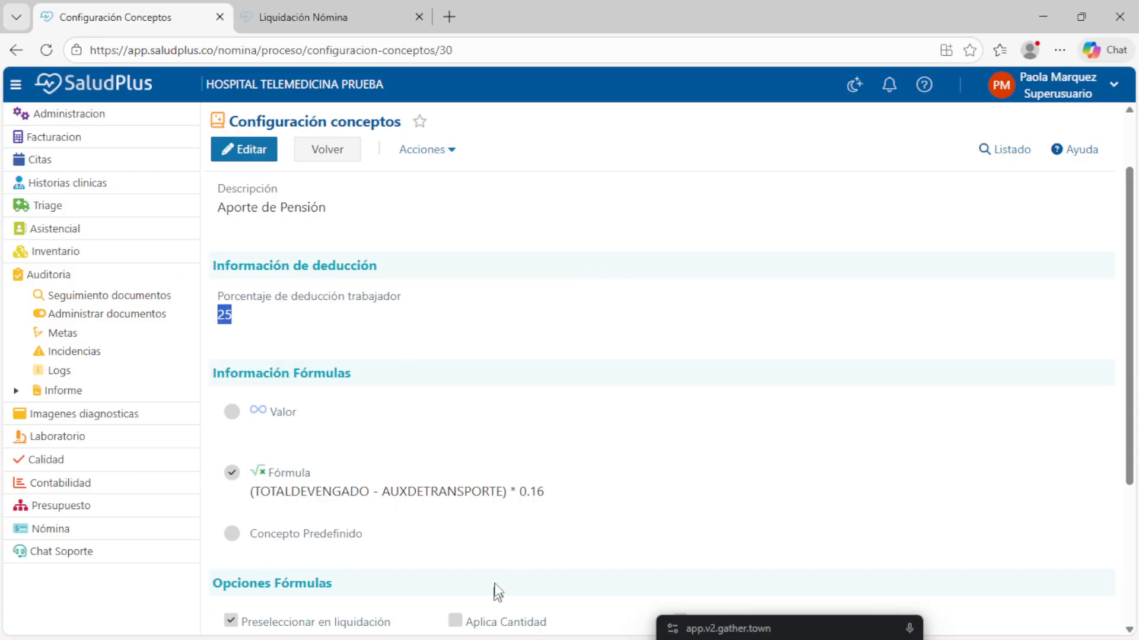
{"action": "left_click_drag", "start_coordinate": [544, 492], "coordinate": [240, 509]}
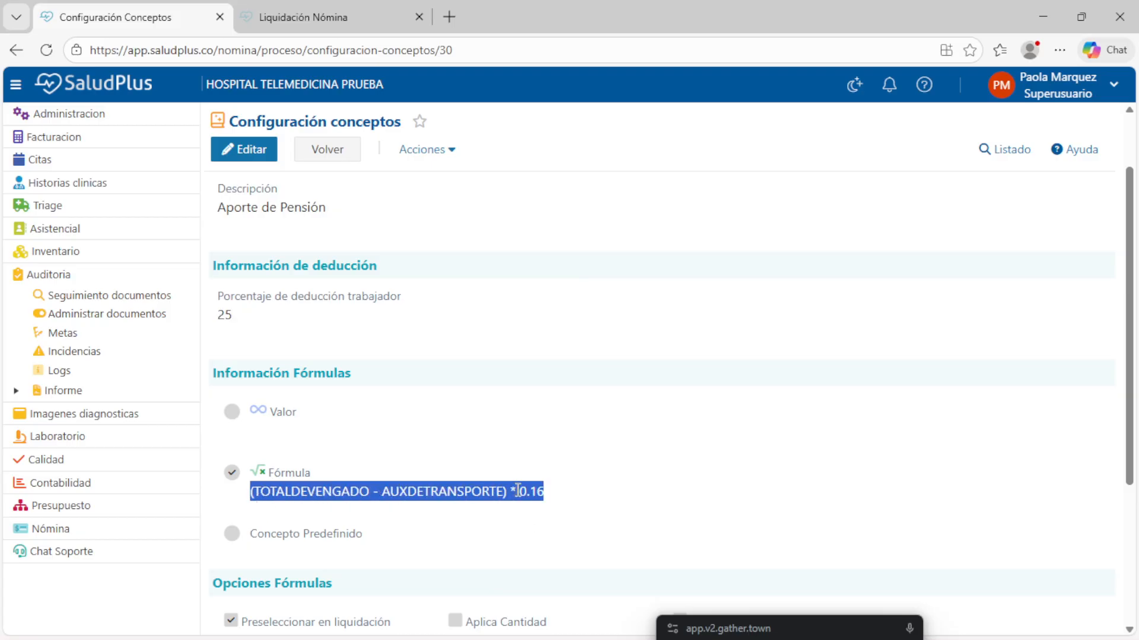
{"action": "left_click_drag", "start_coordinate": [549, 493], "coordinate": [254, 511]}
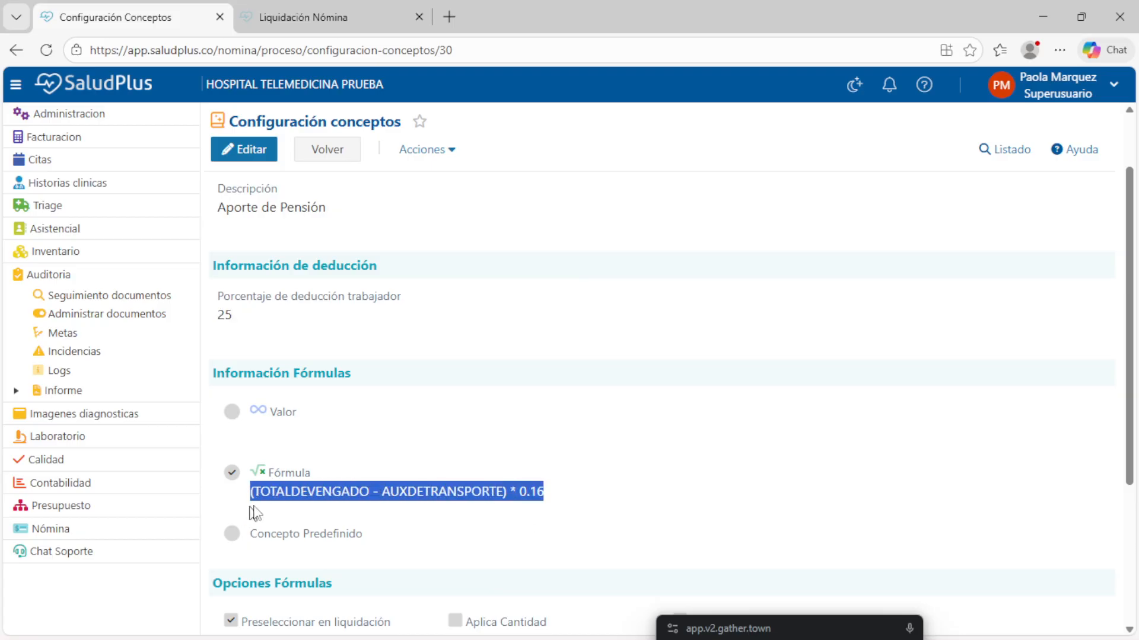
{"action": "left_click", "coordinate": [220, 316]}
{"action": "double_click", "coordinate": [223, 315]}
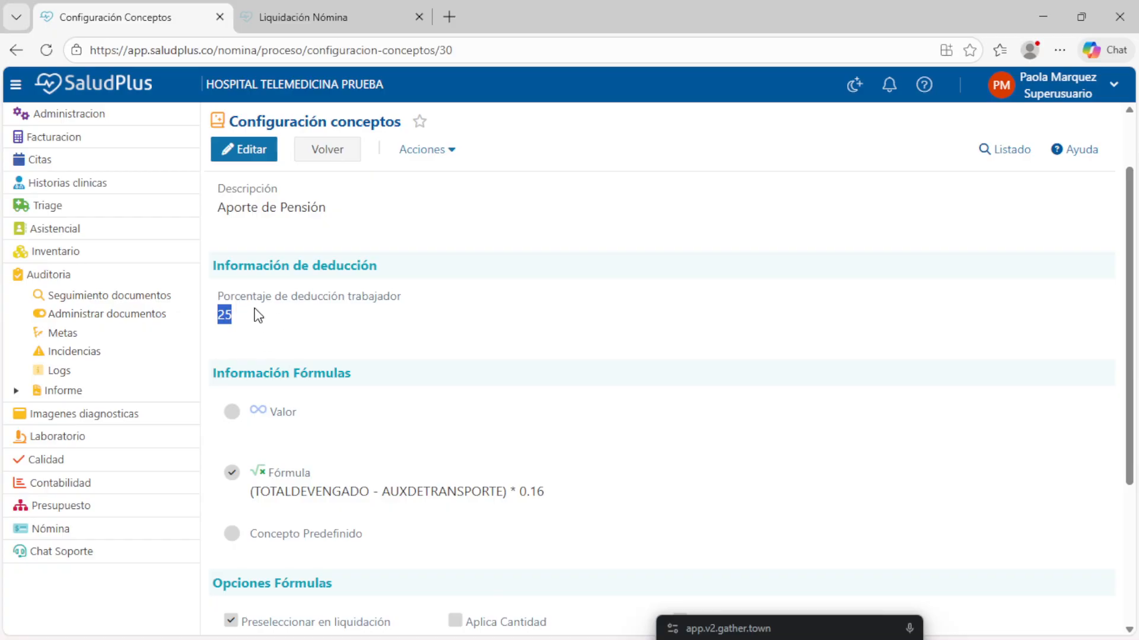
Examine how the worker deduction percentage applies to the result of PENSION's whole formula.
{"action": "left_click", "coordinate": [257, 318]}
{"action": "double_click", "coordinate": [223, 315]}
{"action": "left_click", "coordinate": [236, 312]}
{"action": "double_click", "coordinate": [225, 315]}
{"action": "left_click_drag", "start_coordinate": [544, 494], "coordinate": [261, 504]}
{"action": "double_click", "coordinate": [224, 315]}
{"action": "scroll", "coordinate": [427, 521], "scroll_direction": "down", "scroll_amount": 4}
{"action": "scroll", "coordinate": [551, 320], "scroll_direction": "up", "scroll_amount": 3}
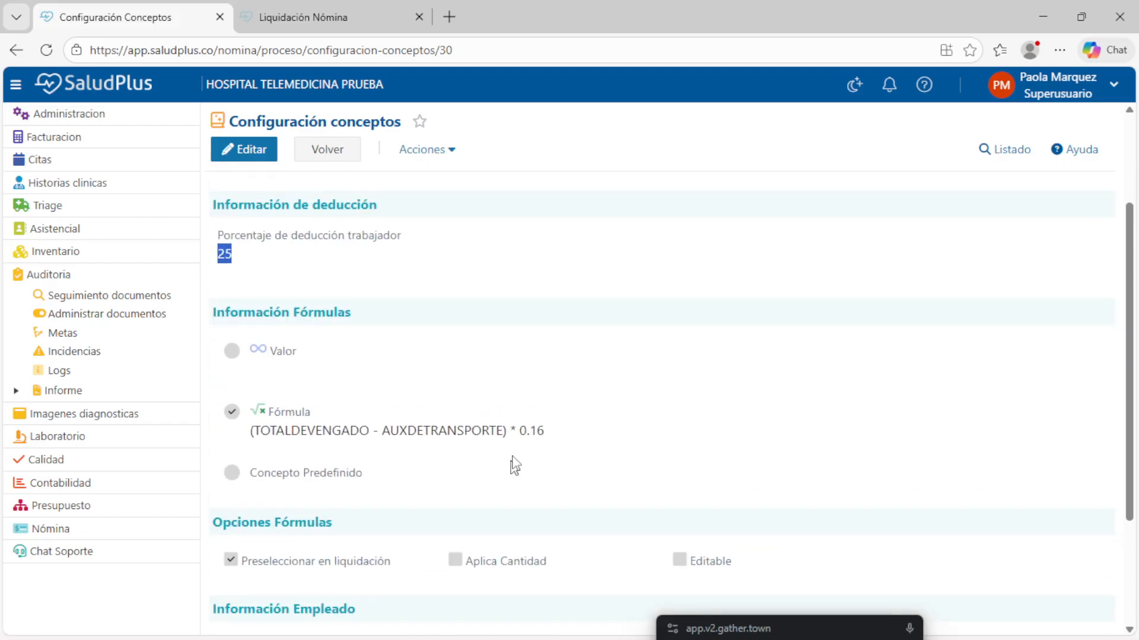
Review the Porcentaje de deducción trabajador field and its value in PENSION's deduction information.
{"action": "left_click", "coordinate": [541, 432]}
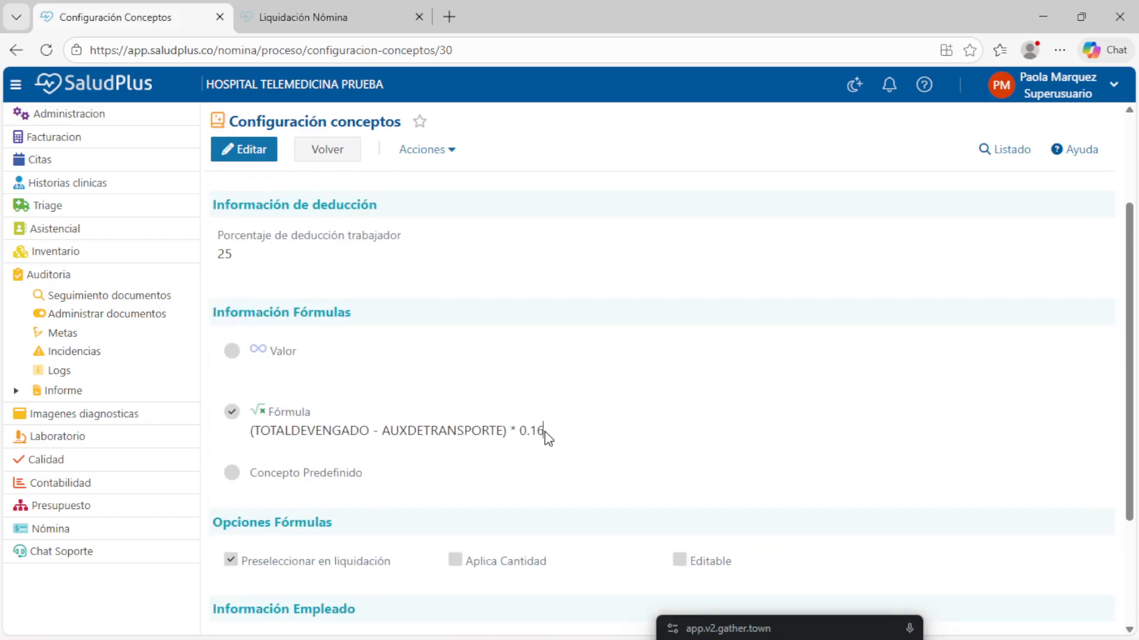
{"action": "double_click", "coordinate": [232, 258]}
{"action": "triple_click", "coordinate": [300, 238]}
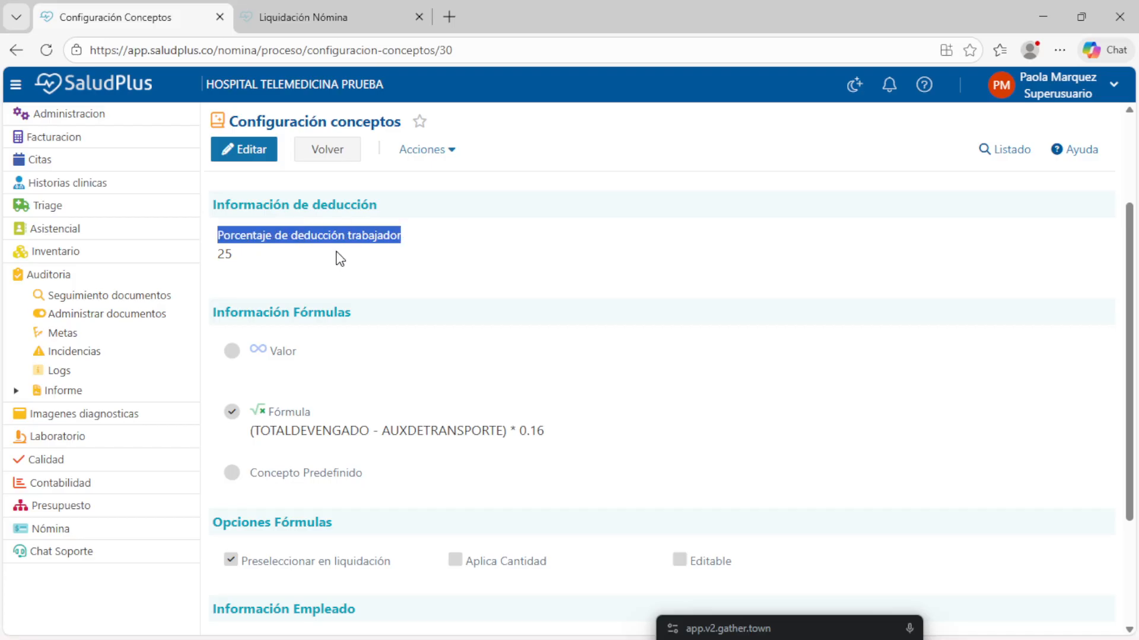
{"action": "left_click", "coordinate": [224, 254]}
{"action": "double_click", "coordinate": [225, 254]}
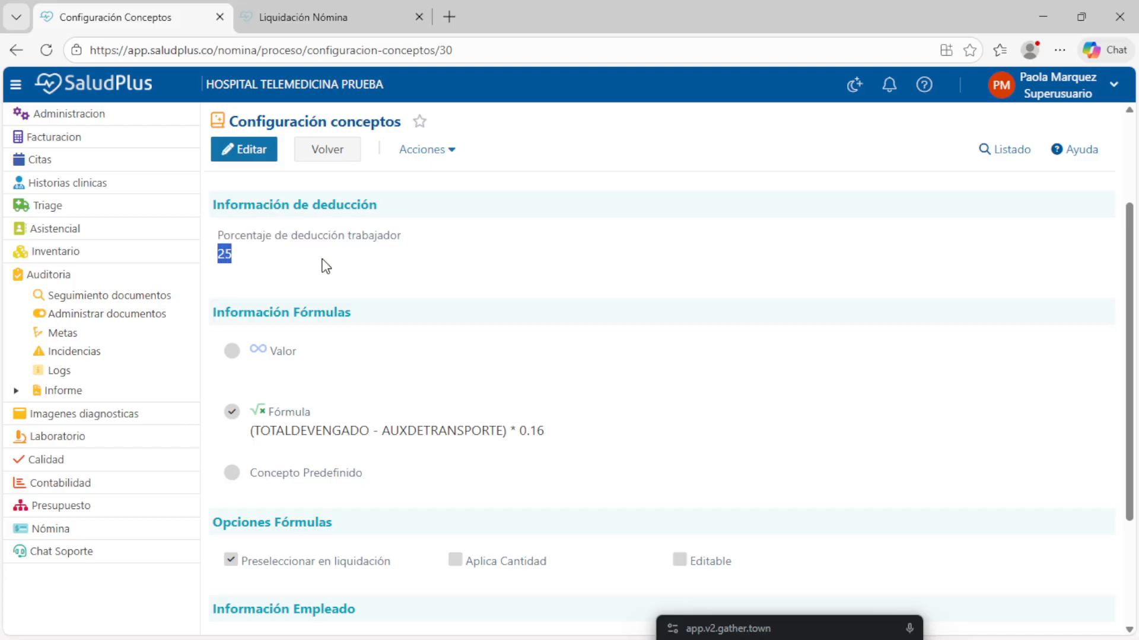
{"action": "triple_click", "coordinate": [352, 233]}
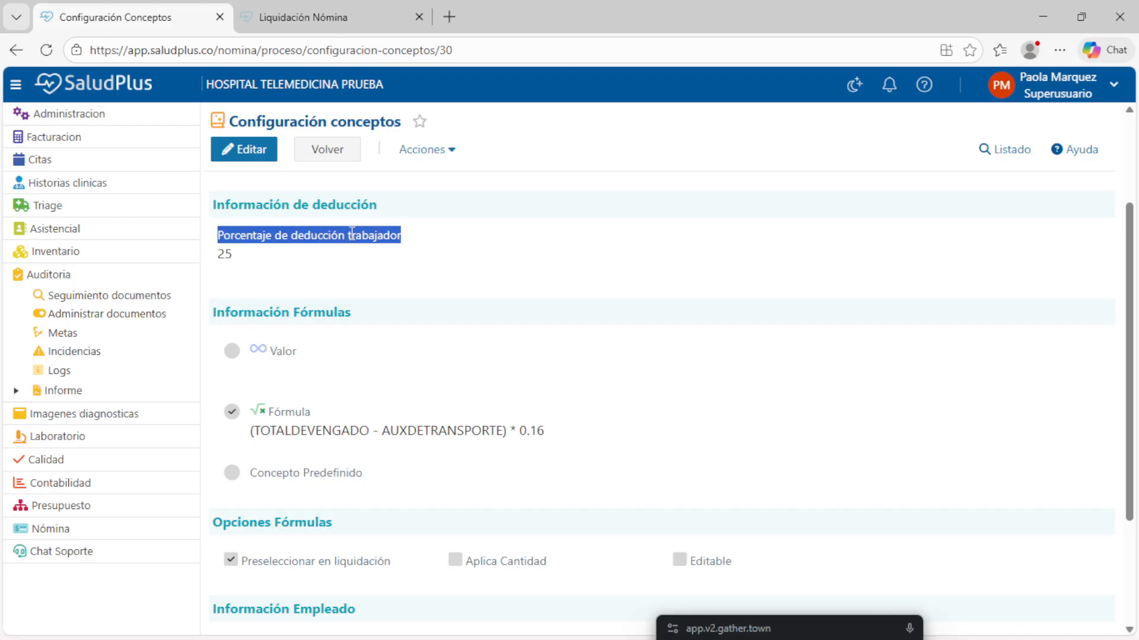
{"action": "double_click", "coordinate": [232, 255]}
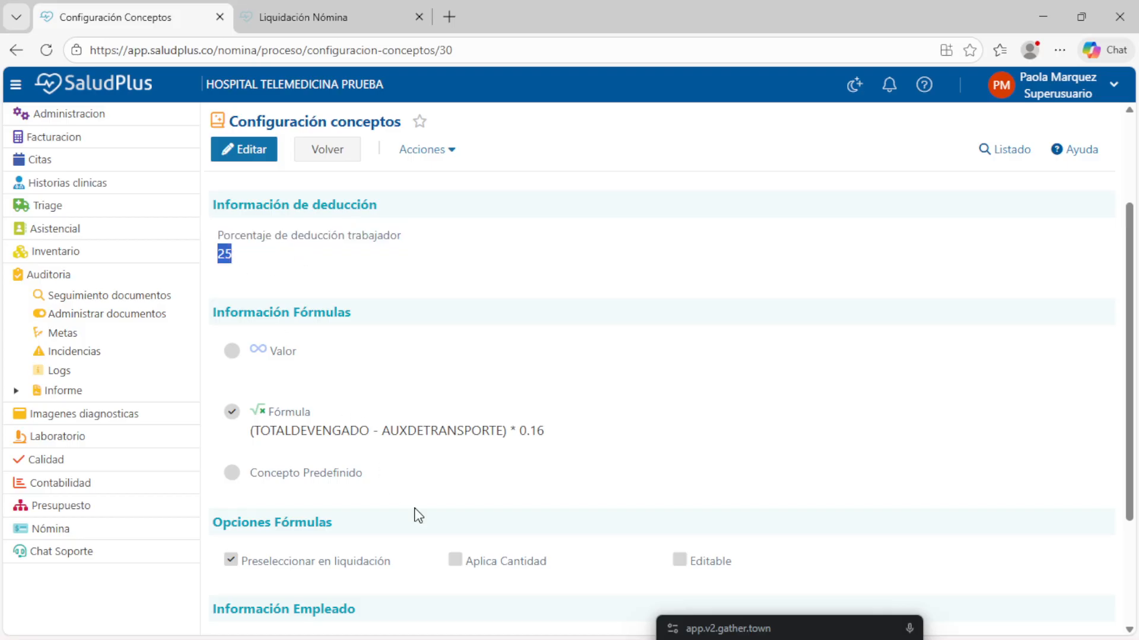
Check PENSION's Aplica Tercero setting and the default third party assigned to the concept.
{"action": "scroll", "coordinate": [419, 515], "scroll_direction": "down", "scroll_amount": 3}
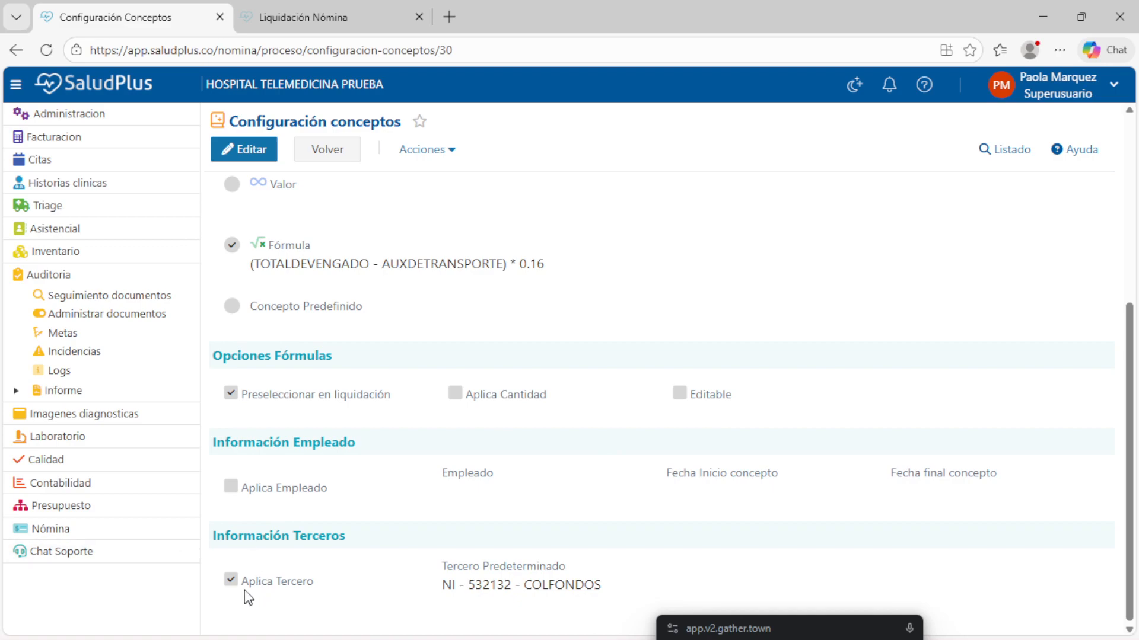
{"action": "triple_click", "coordinate": [524, 589]}
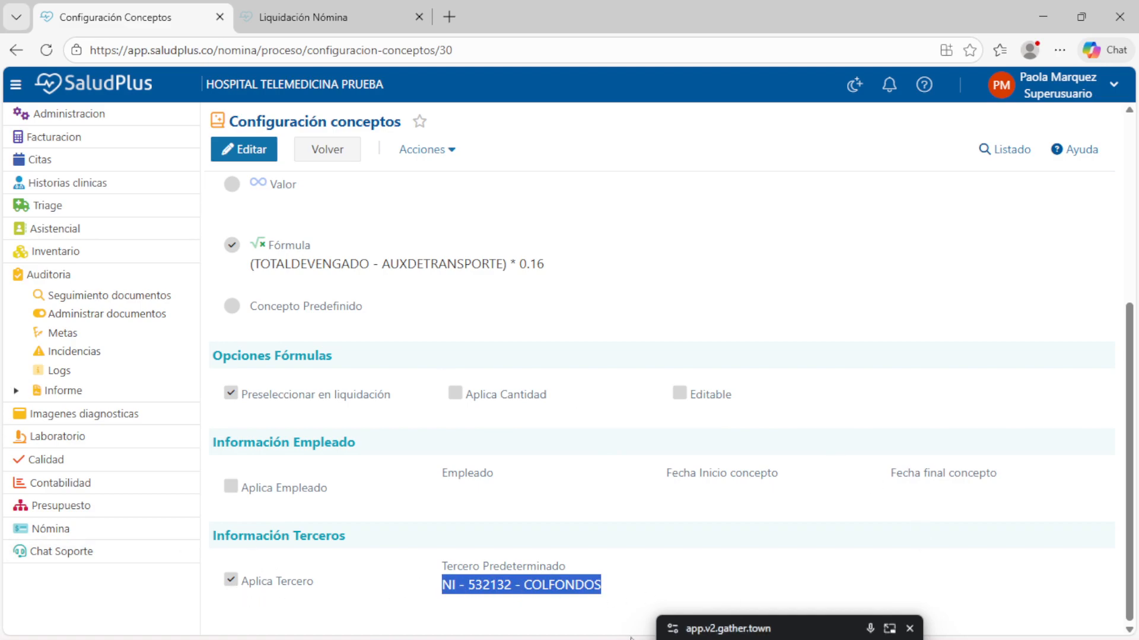
{"action": "left_click", "coordinate": [551, 580]}
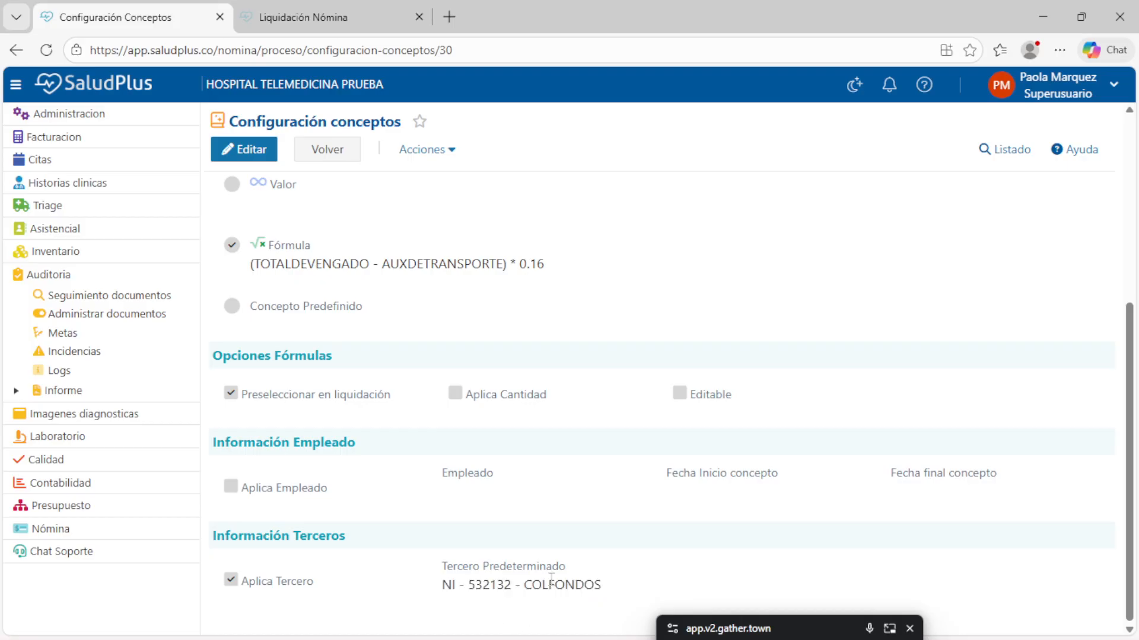
Return to the concept list, search for SALU and open the SALUD concept.
{"action": "left_click", "coordinate": [1011, 149]}
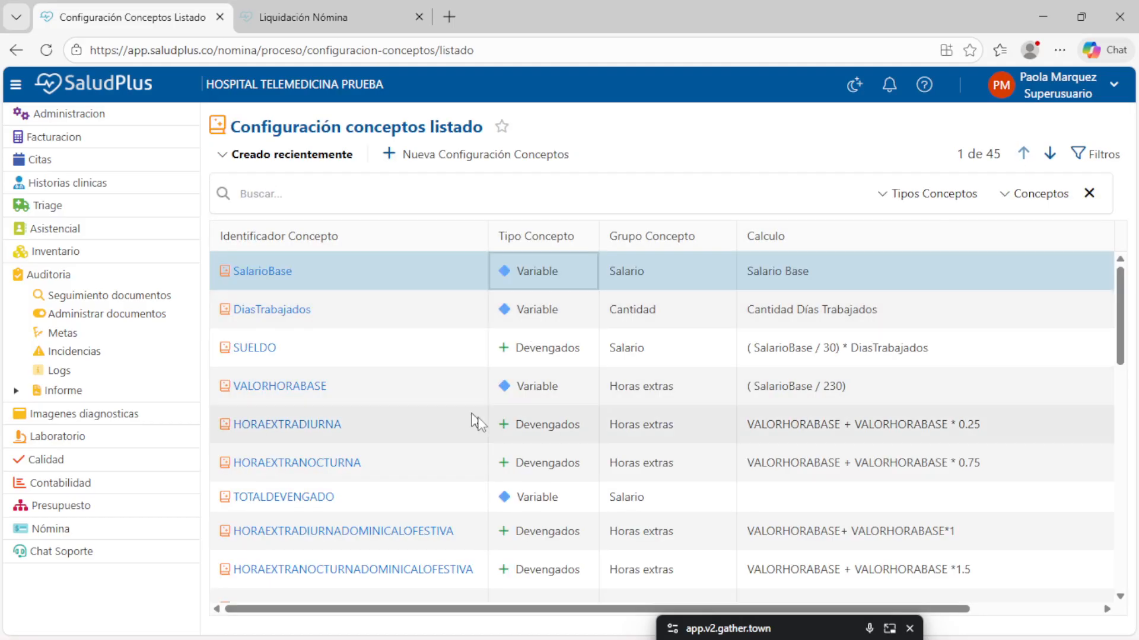
{"action": "scroll", "coordinate": [373, 510], "scroll_direction": "down", "scroll_amount": 2}
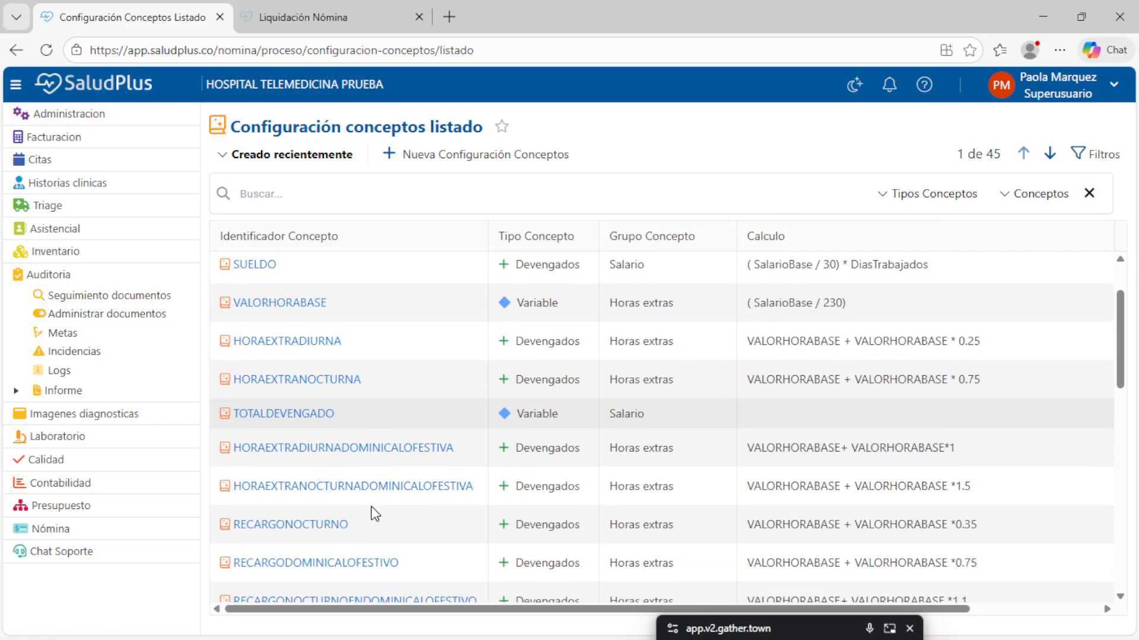
{"action": "left_click", "coordinate": [272, 193]}
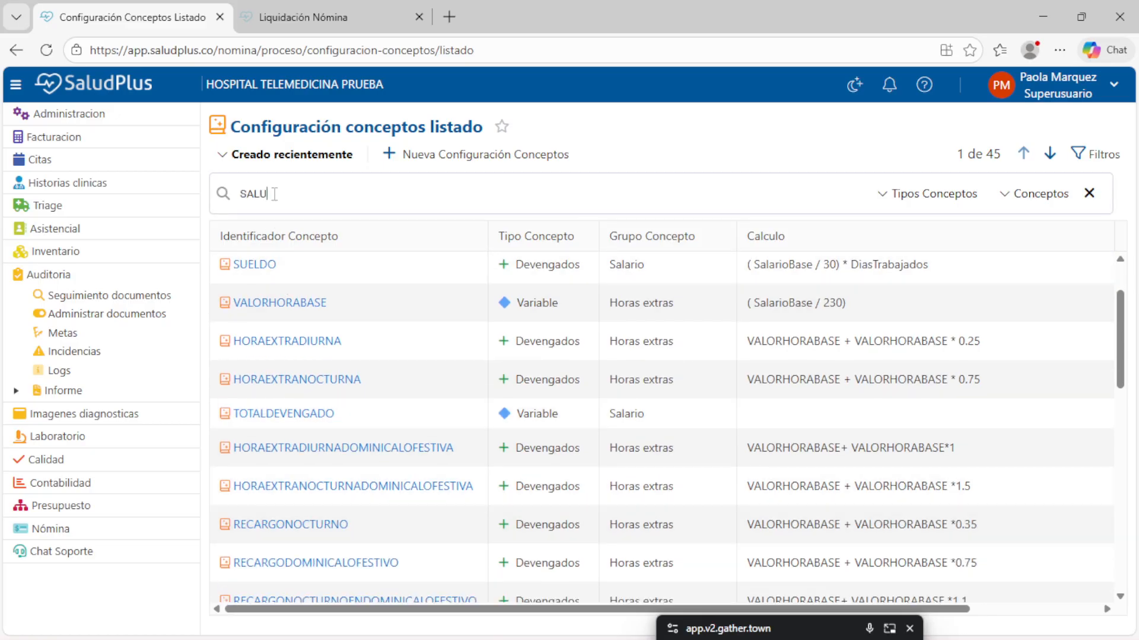
{"action": "type", "text": "SALU"}
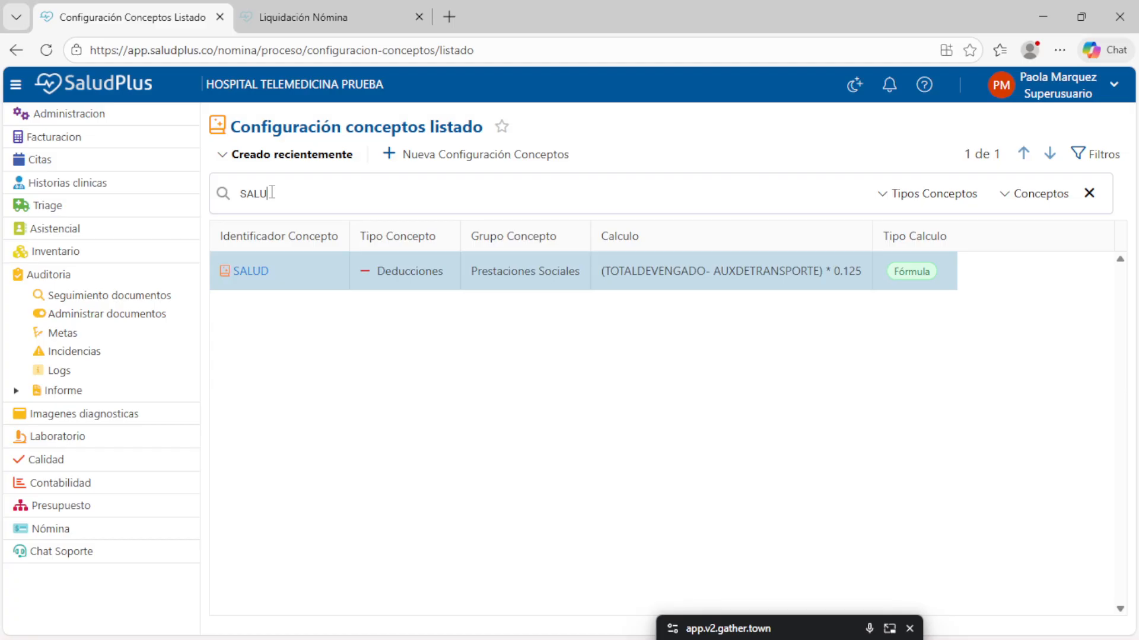
{"action": "left_click", "coordinate": [253, 274]}
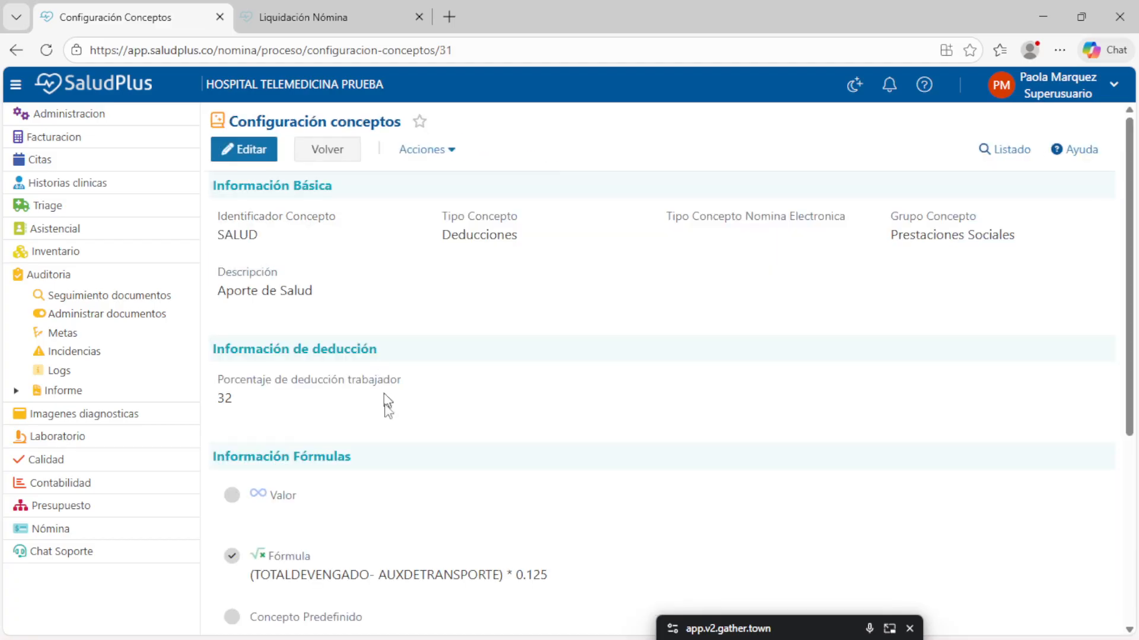
Review SALUD's identifier and basic information together with its deduction and formula sections.
{"action": "scroll", "coordinate": [340, 446], "scroll_direction": "down", "scroll_amount": 1}
{"action": "scroll", "coordinate": [340, 446], "scroll_direction": "up", "scroll_amount": 1}
{"action": "double_click", "coordinate": [239, 237]}
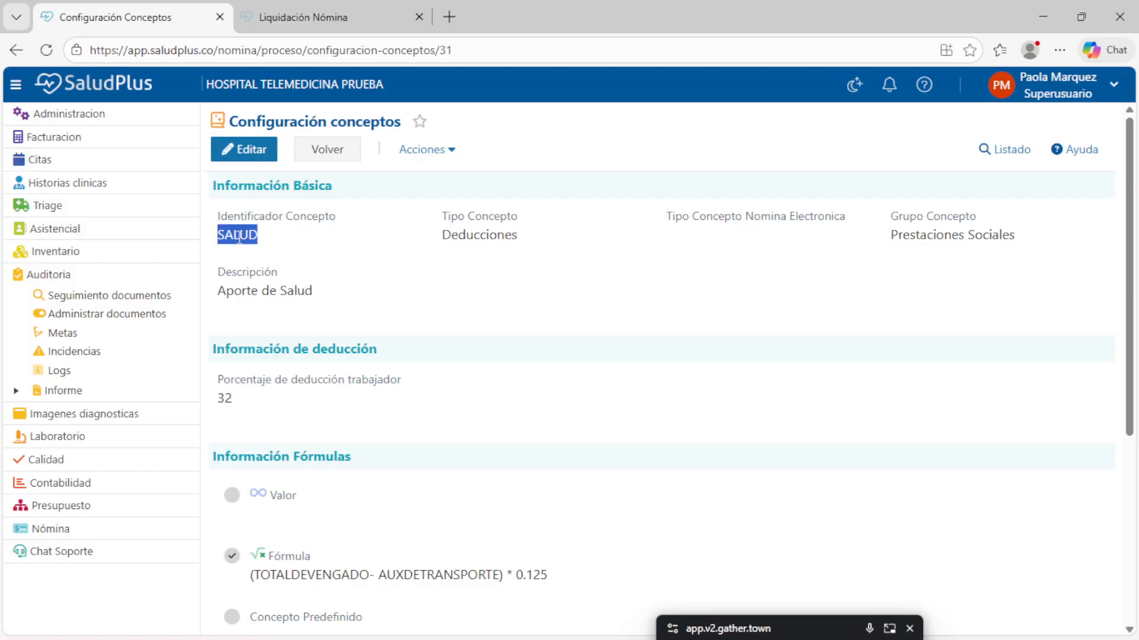
{"action": "scroll", "coordinate": [564, 522], "scroll_direction": "down", "scroll_amount": 1}
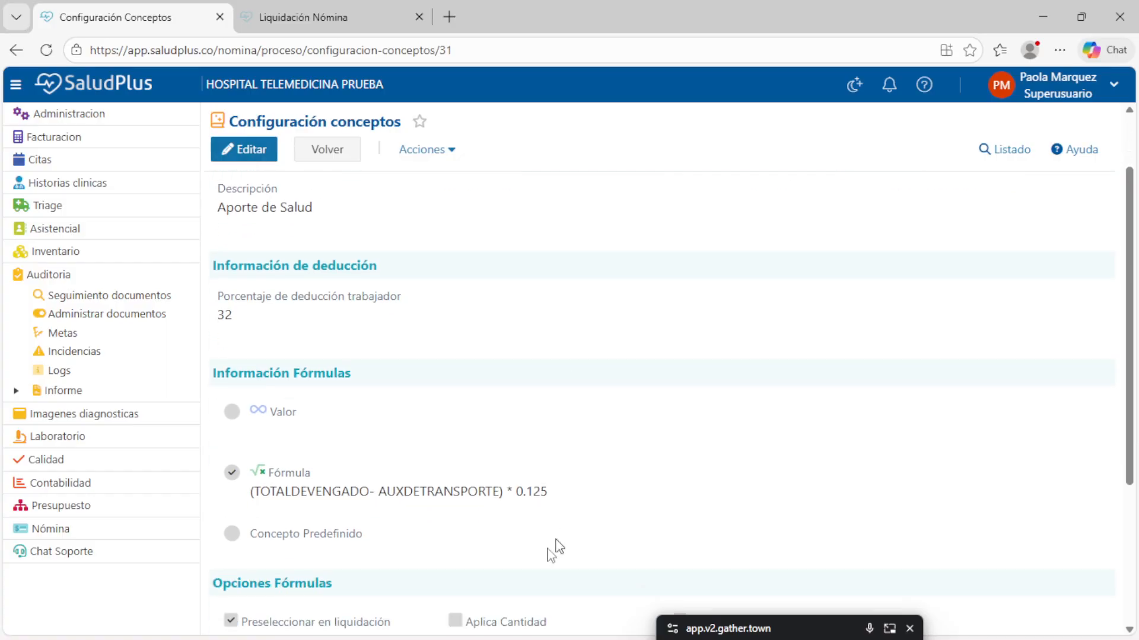
Examine SALUD's complete formula, including its rate factor and the TOTALDEVENGADO term.
{"action": "triple_click", "coordinate": [527, 490]}
{"action": "left_click", "coordinate": [527, 490]}
{"action": "double_click", "coordinate": [529, 490]}
{"action": "left_click_drag", "start_coordinate": [554, 493], "coordinate": [300, 504]}
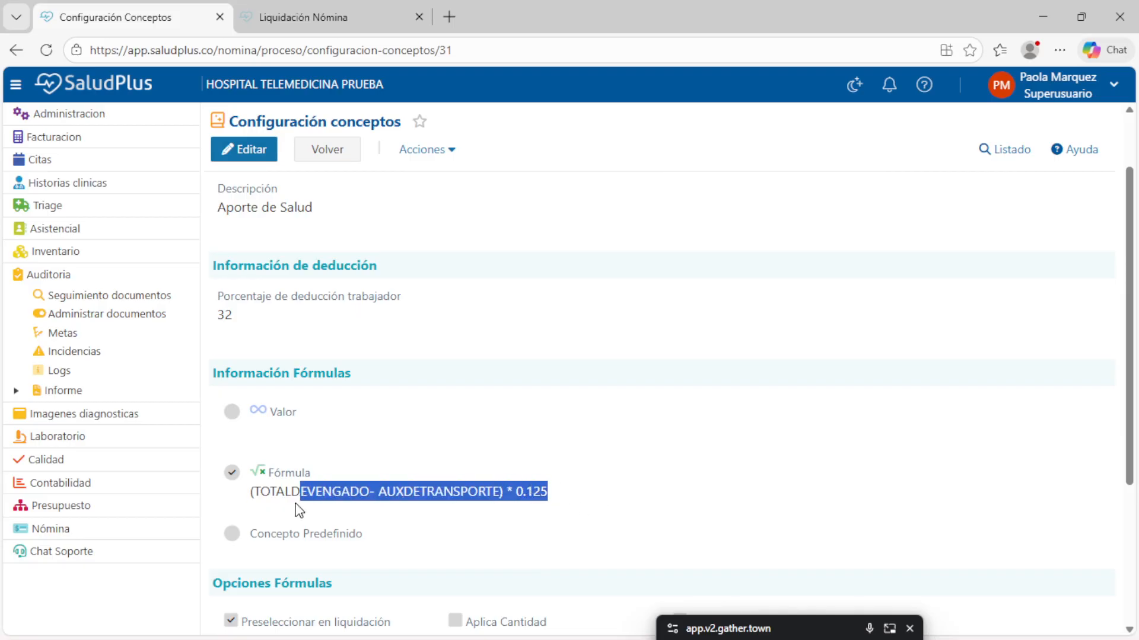
{"action": "double_click", "coordinate": [293, 501]}
{"action": "triple_click", "coordinate": [291, 503]}
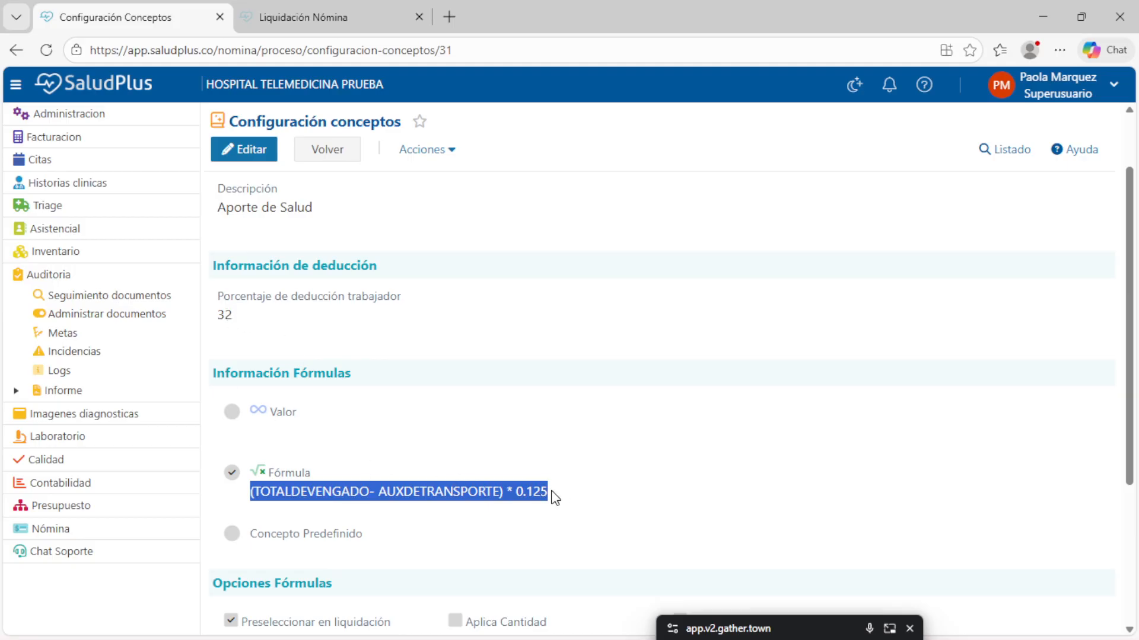
{"action": "double_click", "coordinate": [332, 497]}
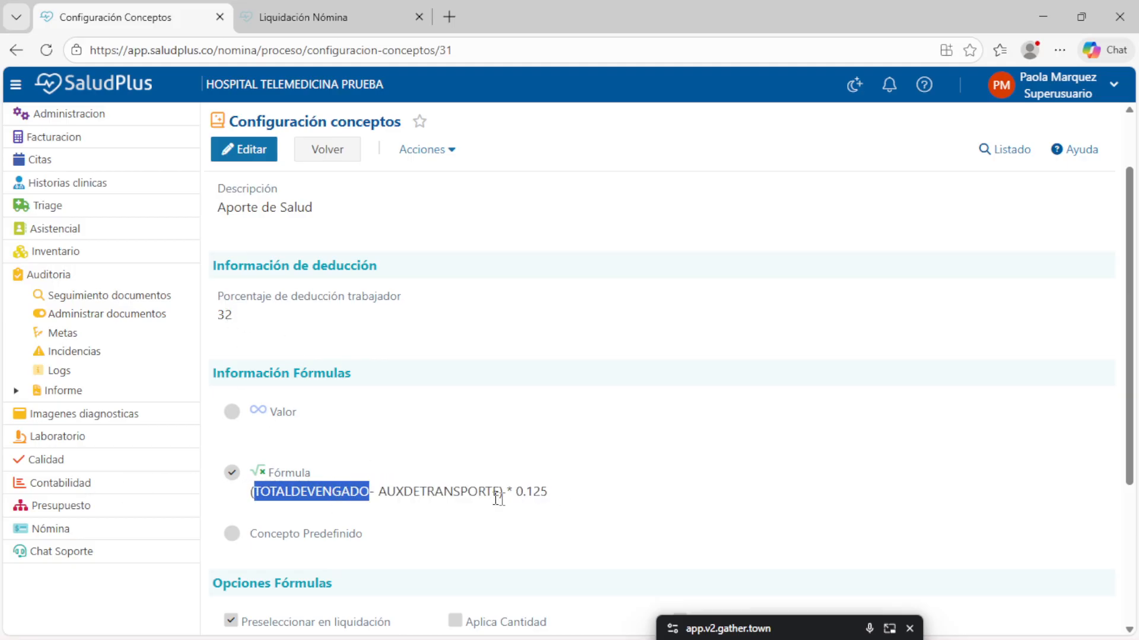
Examine the SALUD concept's formula, worker deduction percentage, formula options and third-party settings.
{"action": "triple_click", "coordinate": [498, 497]}
{"action": "left_click", "coordinate": [531, 495]}
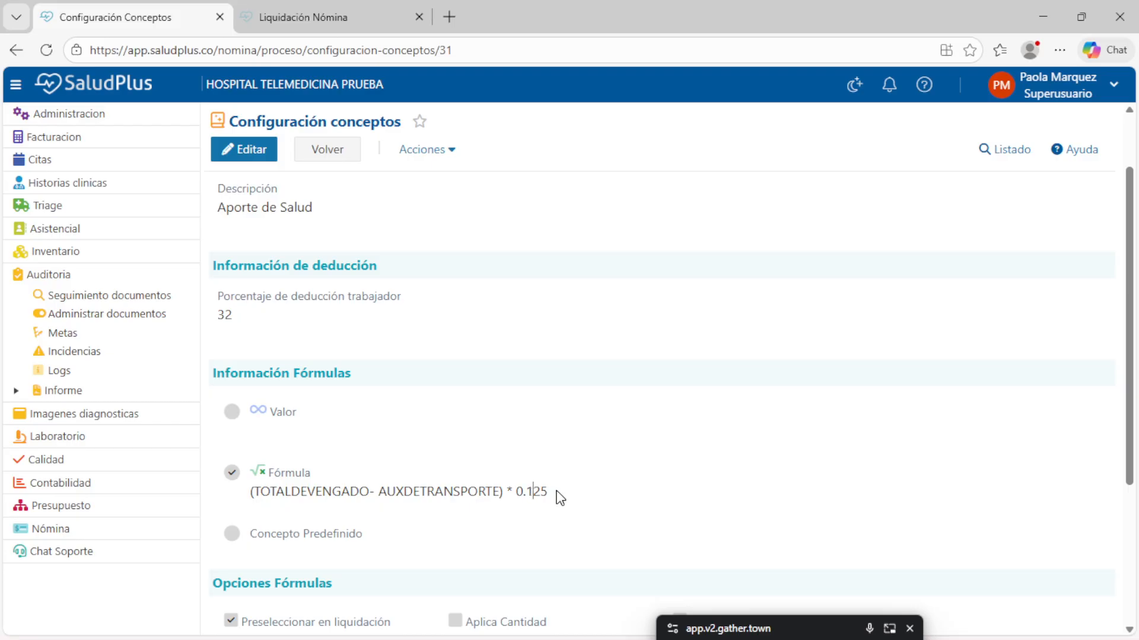
{"action": "double_click", "coordinate": [224, 315]}
{"action": "triple_click", "coordinate": [239, 295]}
{"action": "double_click", "coordinate": [249, 295]}
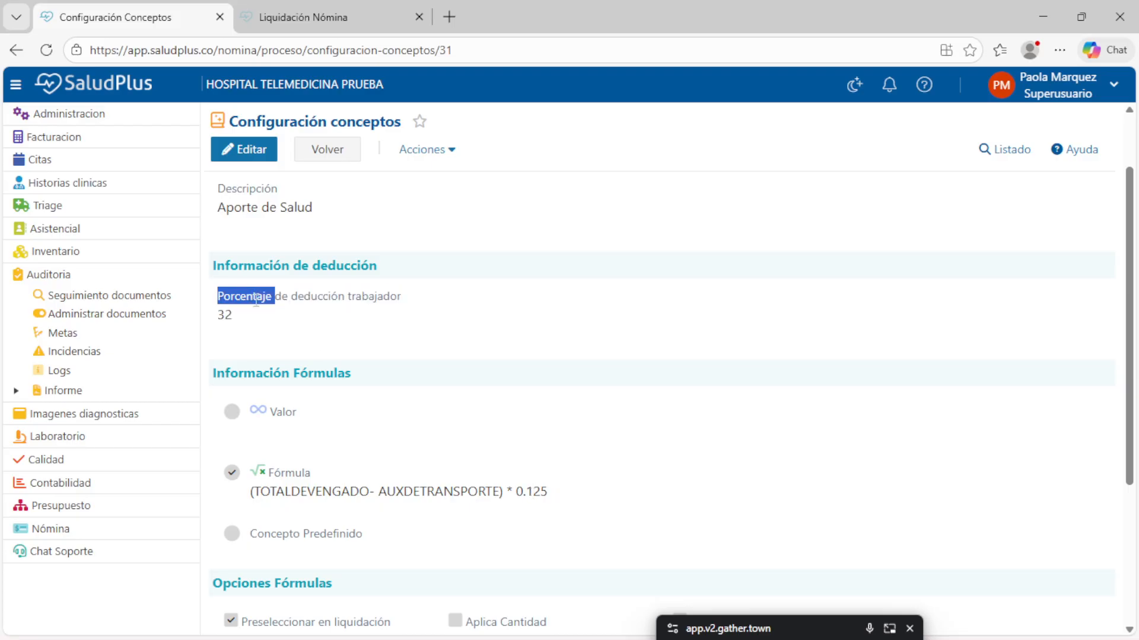
{"action": "triple_click", "coordinate": [313, 294]}
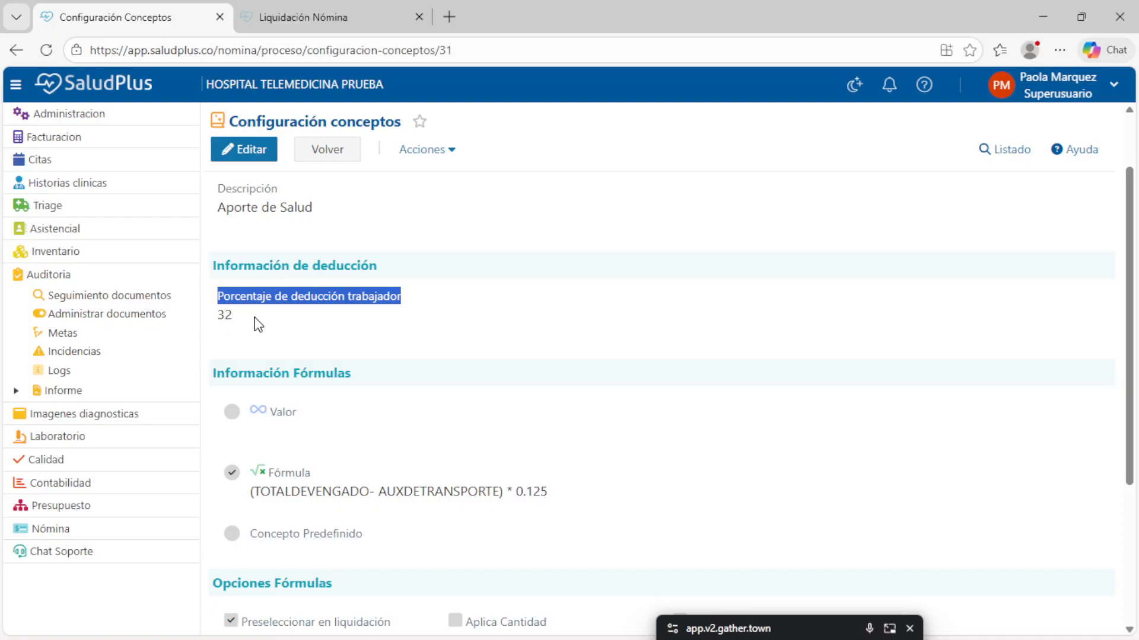
{"action": "left_click_drag", "start_coordinate": [553, 492], "coordinate": [260, 497]}
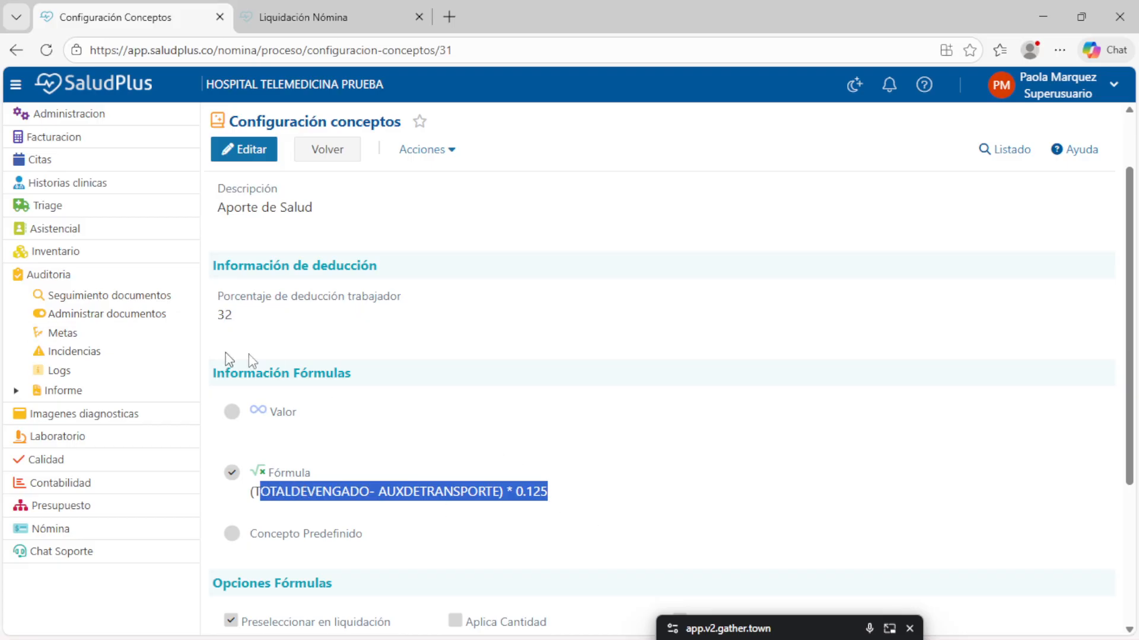
{"action": "double_click", "coordinate": [228, 314]}
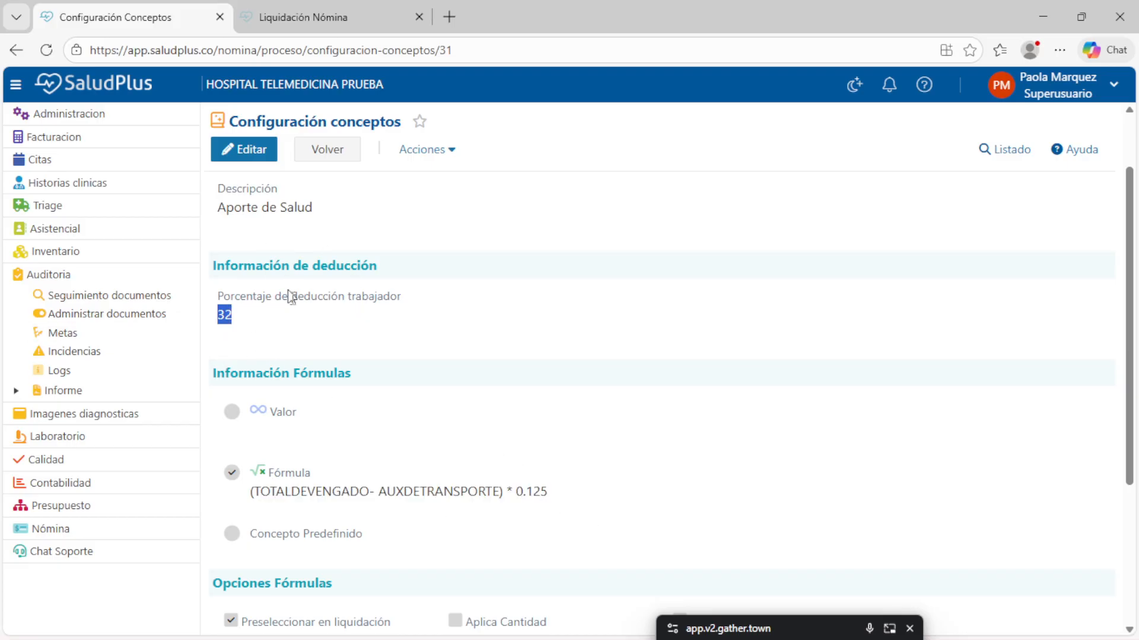
{"action": "left_click_drag", "start_coordinate": [554, 496], "coordinate": [256, 511]}
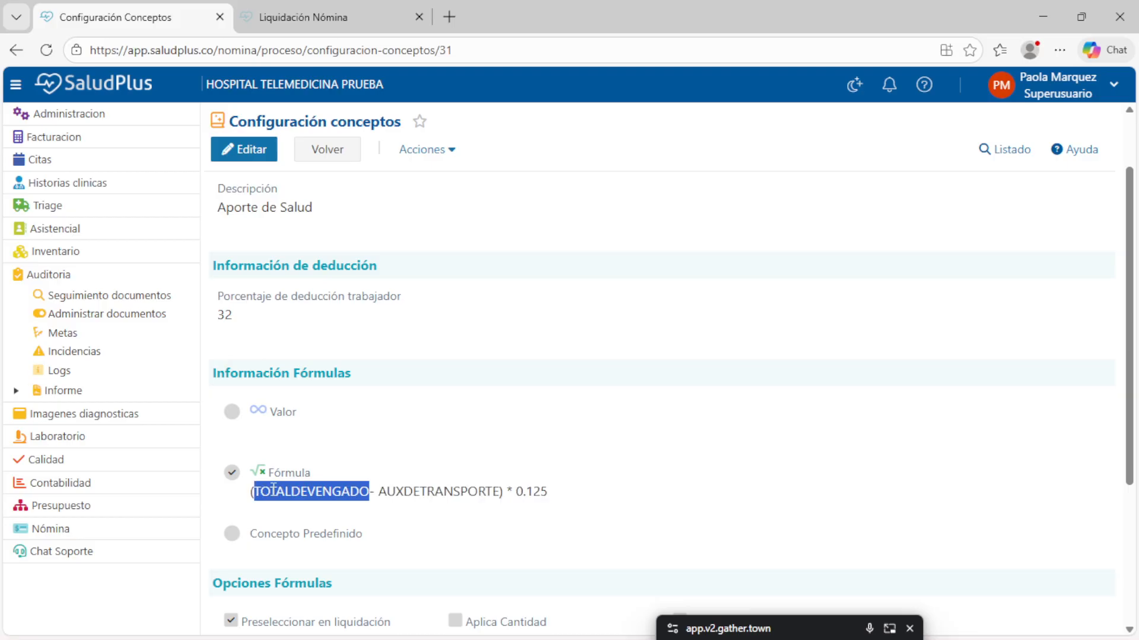
{"action": "triple_click", "coordinate": [261, 492]}
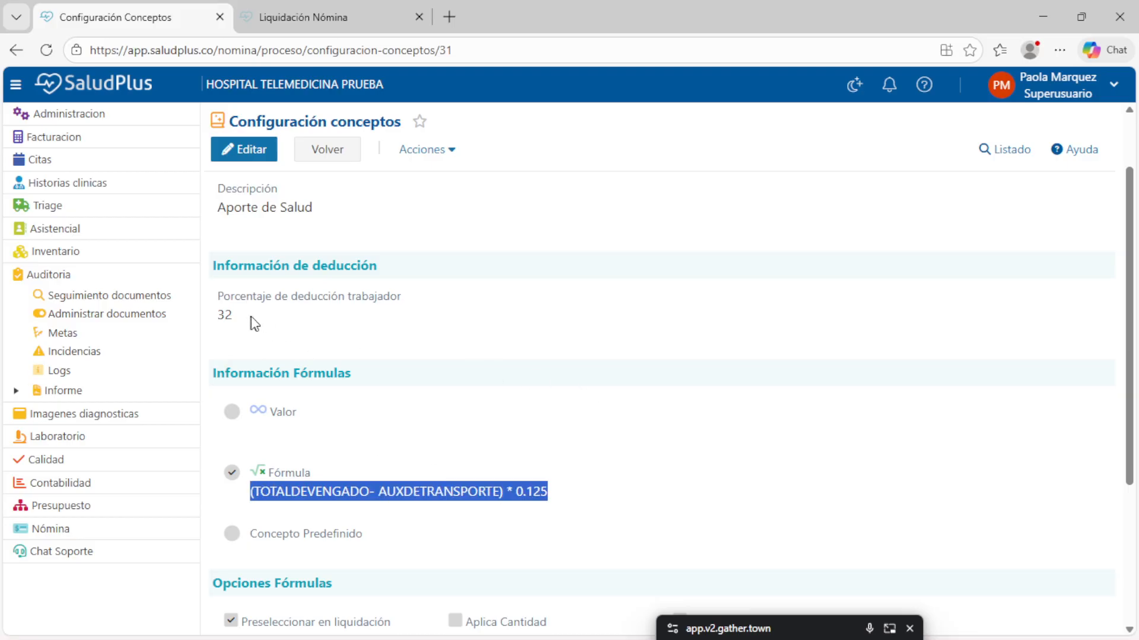
{"action": "double_click", "coordinate": [223, 313]}
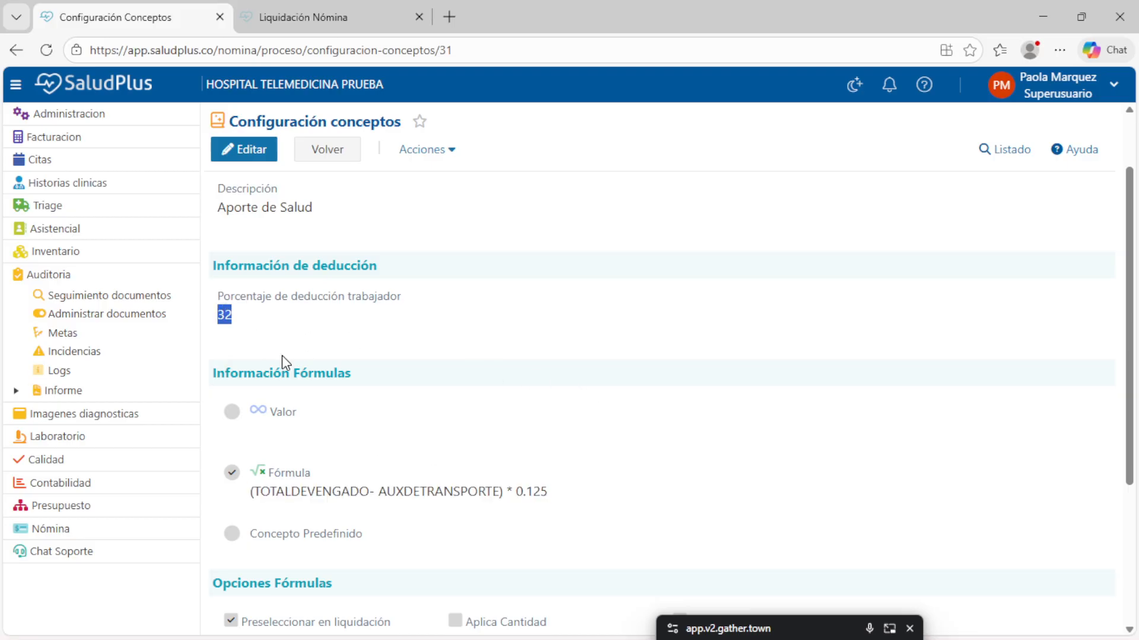
{"action": "scroll", "coordinate": [480, 476], "scroll_direction": "down", "scroll_amount": 4}
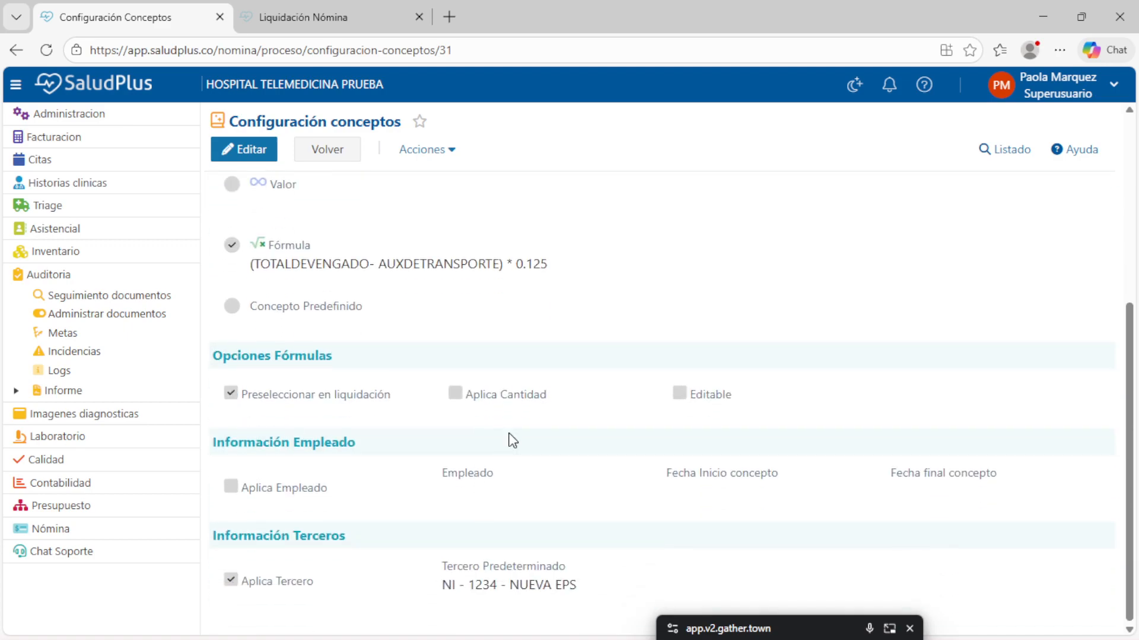
{"action": "scroll", "coordinate": [728, 417], "scroll_direction": "up", "scroll_amount": 5}
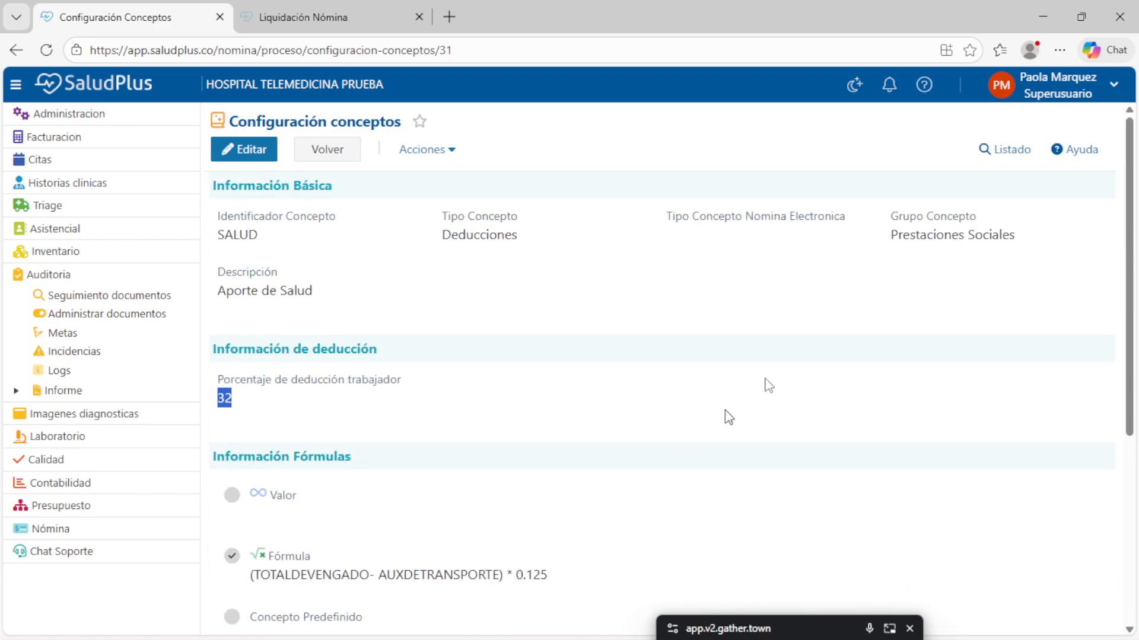
Search the concept list for "AUXI" and open the AUXDETRANSPORTE concept.
{"action": "left_click", "coordinate": [1004, 148]}
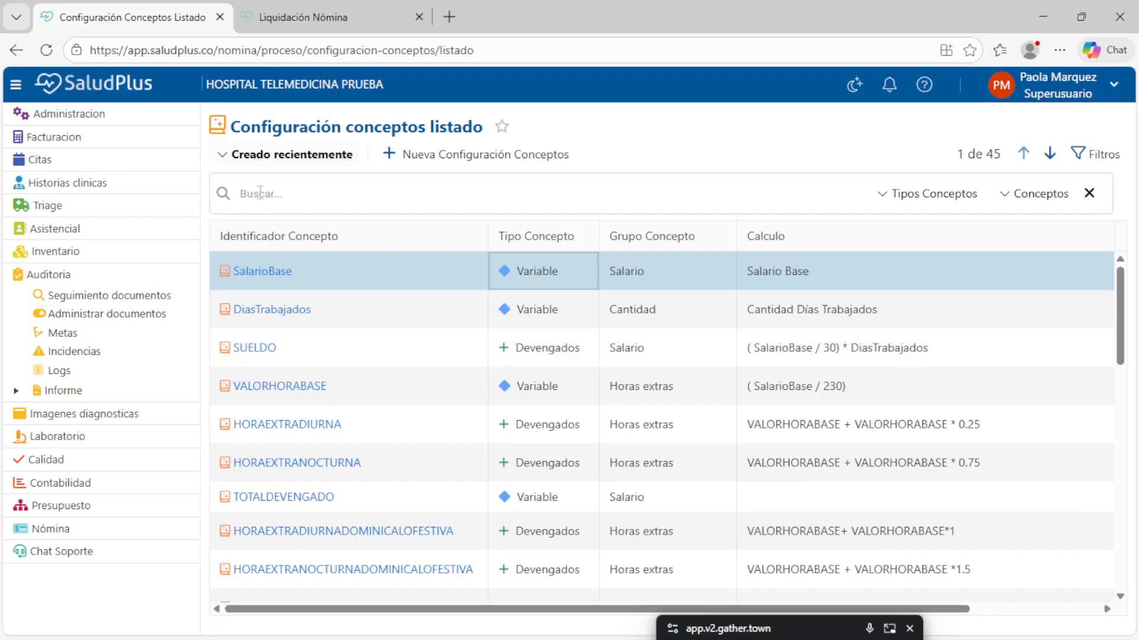
{"action": "left_click", "coordinate": [259, 192]}
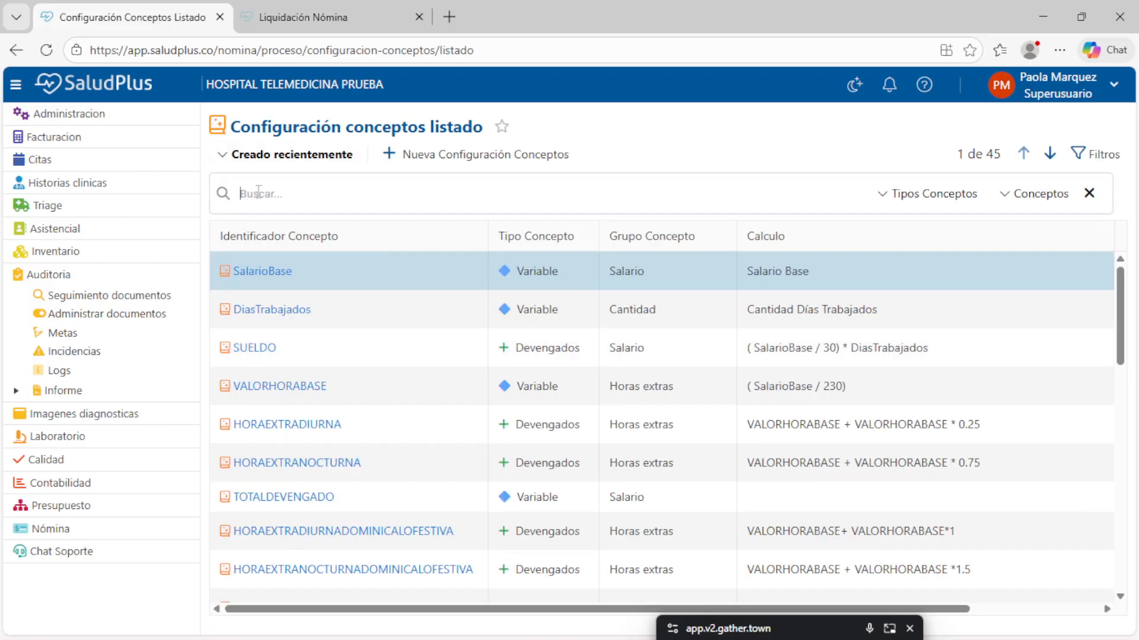
{"action": "type", "text": "AUXI"}
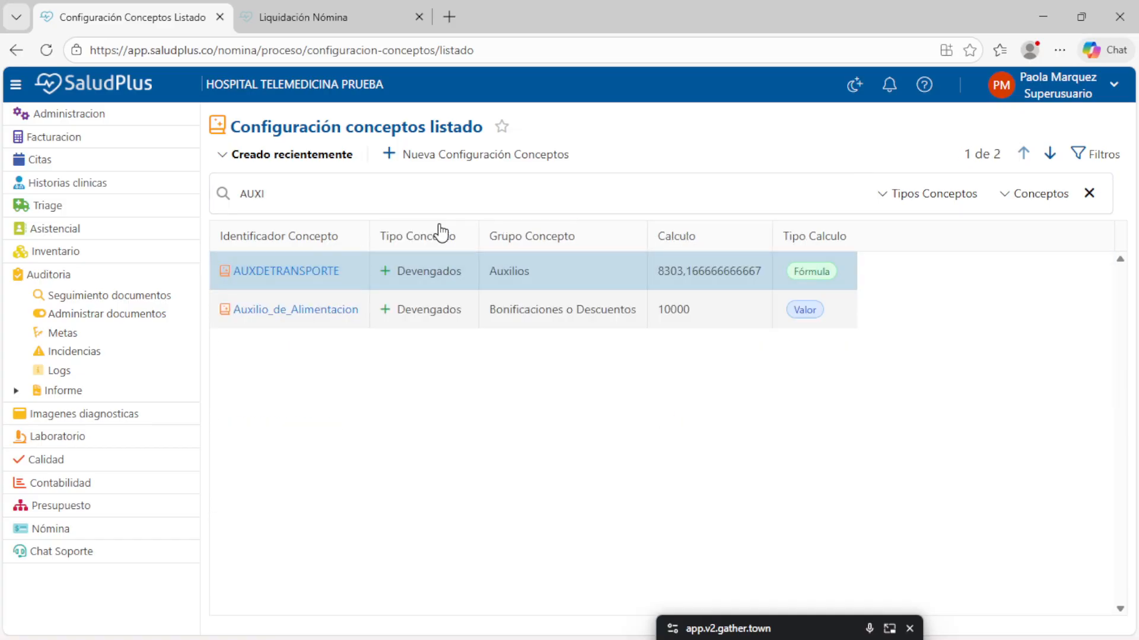
{"action": "left_click", "coordinate": [294, 272]}
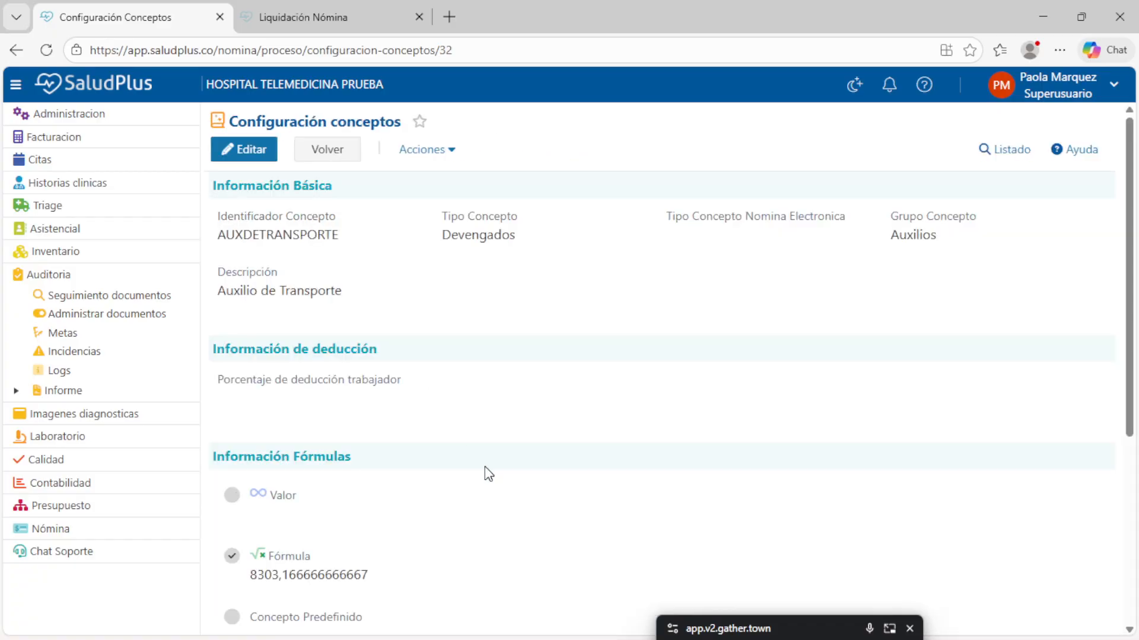
Review the AUXDETRANSPORTE concept's basic information, identifier and formula value.
{"action": "scroll", "coordinate": [485, 467], "scroll_direction": "down", "scroll_amount": 1}
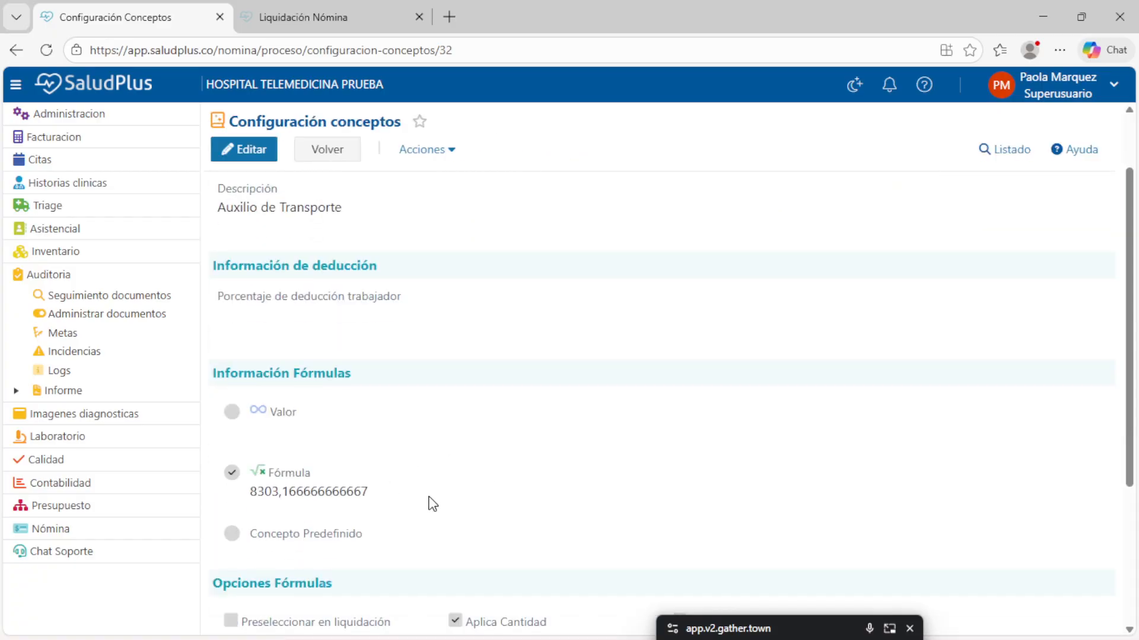
{"action": "scroll", "coordinate": [463, 515], "scroll_direction": "down", "scroll_amount": 2}
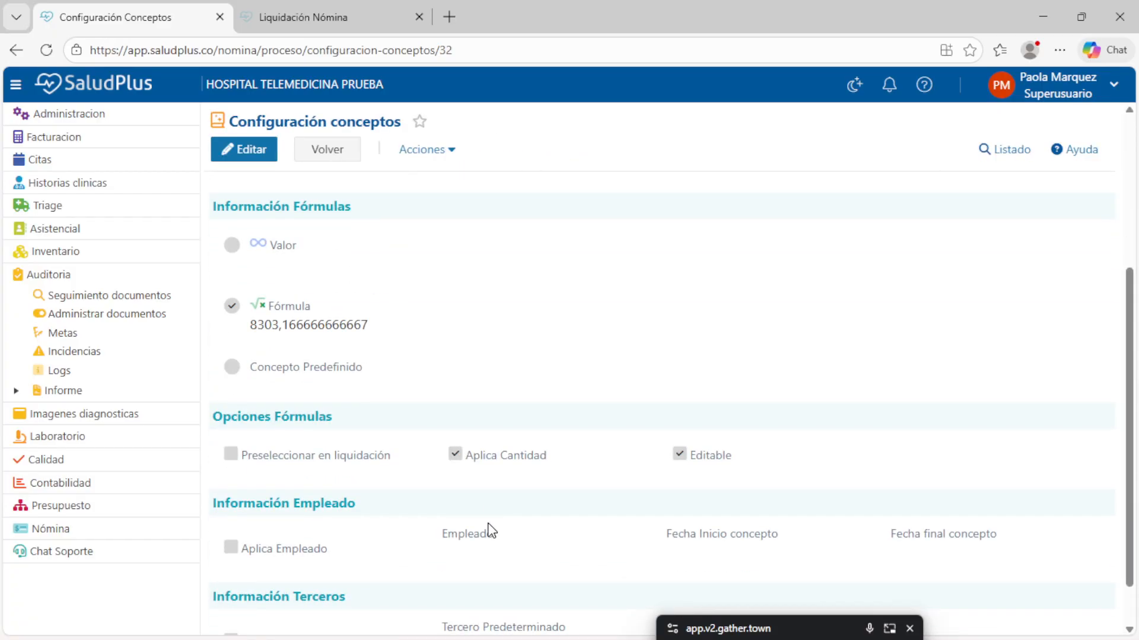
{"action": "scroll", "coordinate": [489, 530], "scroll_direction": "up", "scroll_amount": 3}
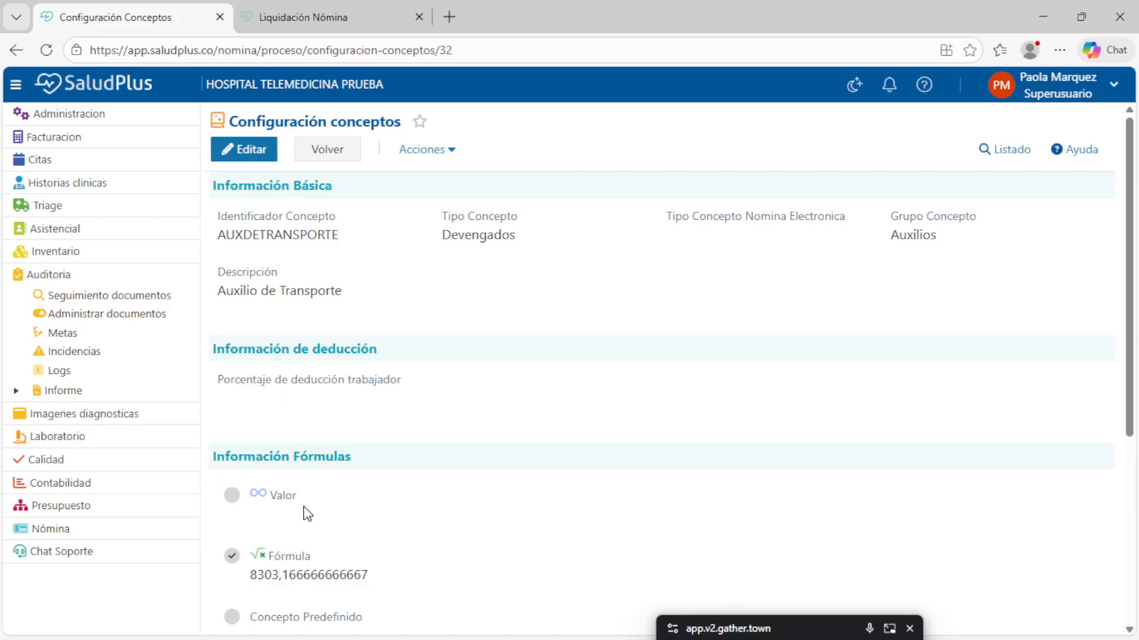
{"action": "scroll", "coordinate": [332, 418], "scroll_direction": "down", "scroll_amount": 3}
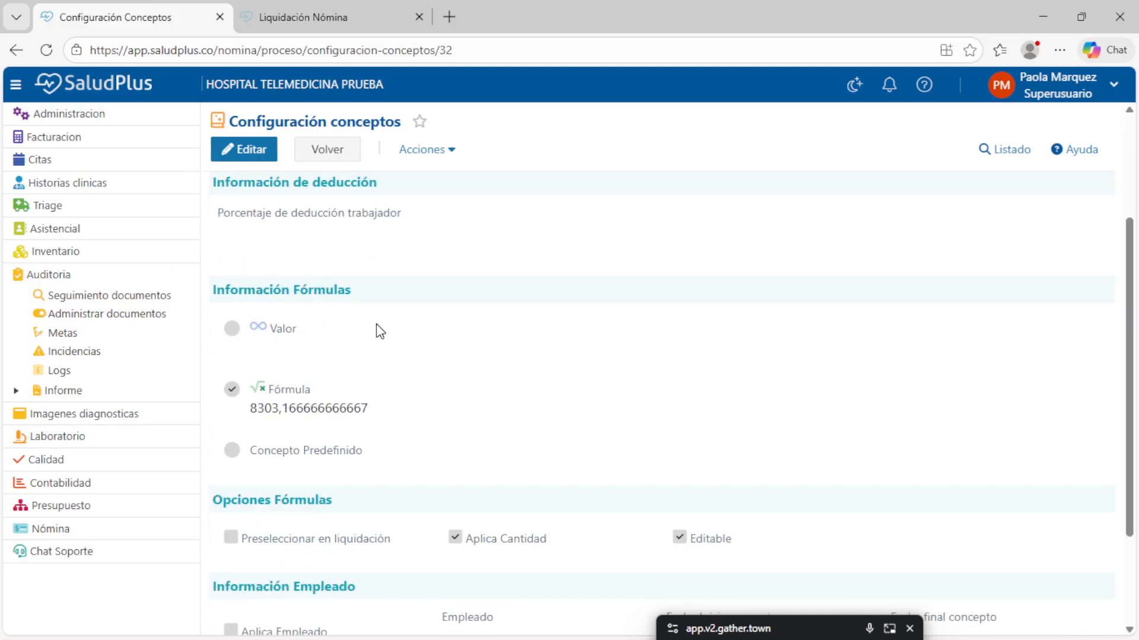
{"action": "scroll", "coordinate": [374, 333], "scroll_direction": "up", "scroll_amount": 3}
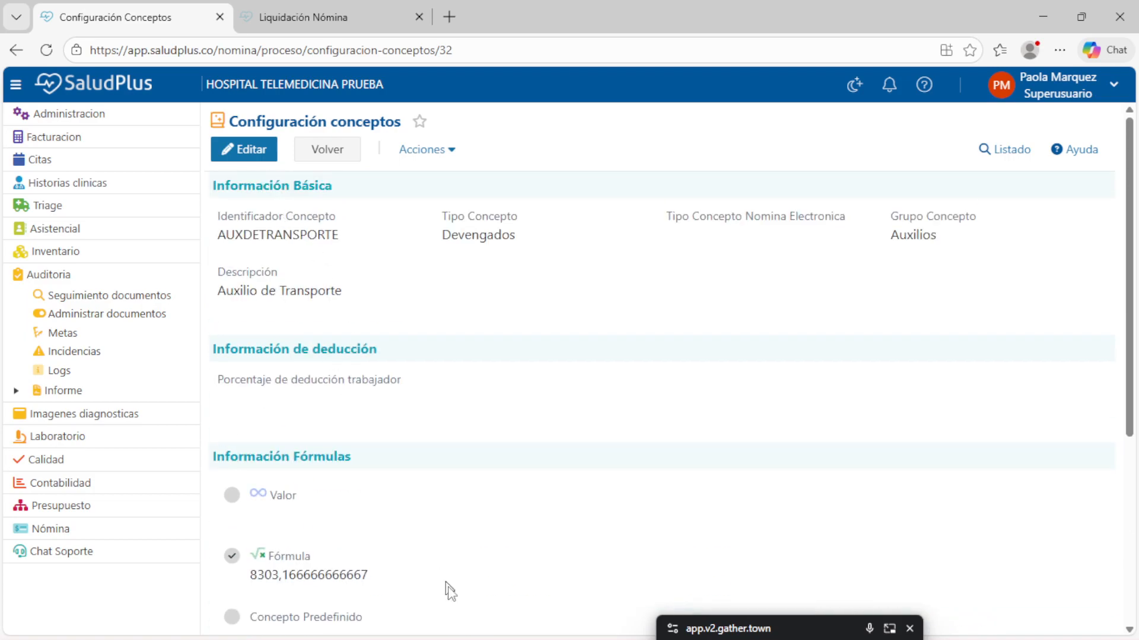
{"action": "scroll", "coordinate": [391, 521], "scroll_direction": "down", "scroll_amount": 4}
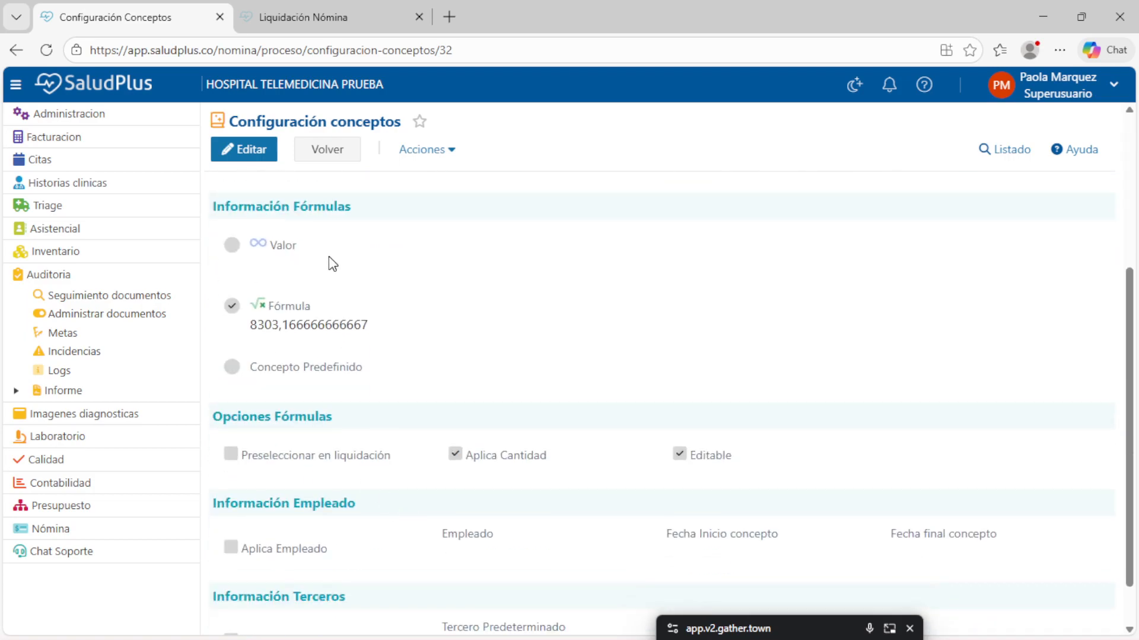
{"action": "scroll", "coordinate": [317, 284], "scroll_direction": "up", "scroll_amount": 4}
{"action": "double_click", "coordinate": [302, 233]}
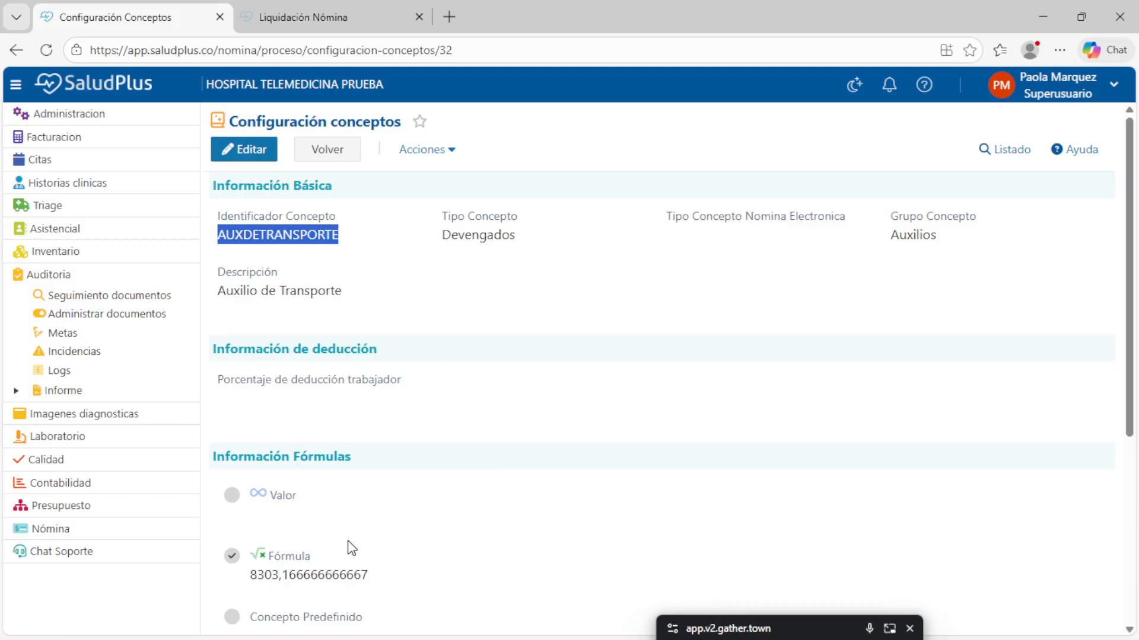
{"action": "scroll", "coordinate": [330, 523], "scroll_direction": "down", "scroll_amount": 2}
{"action": "double_click", "coordinate": [278, 492]}
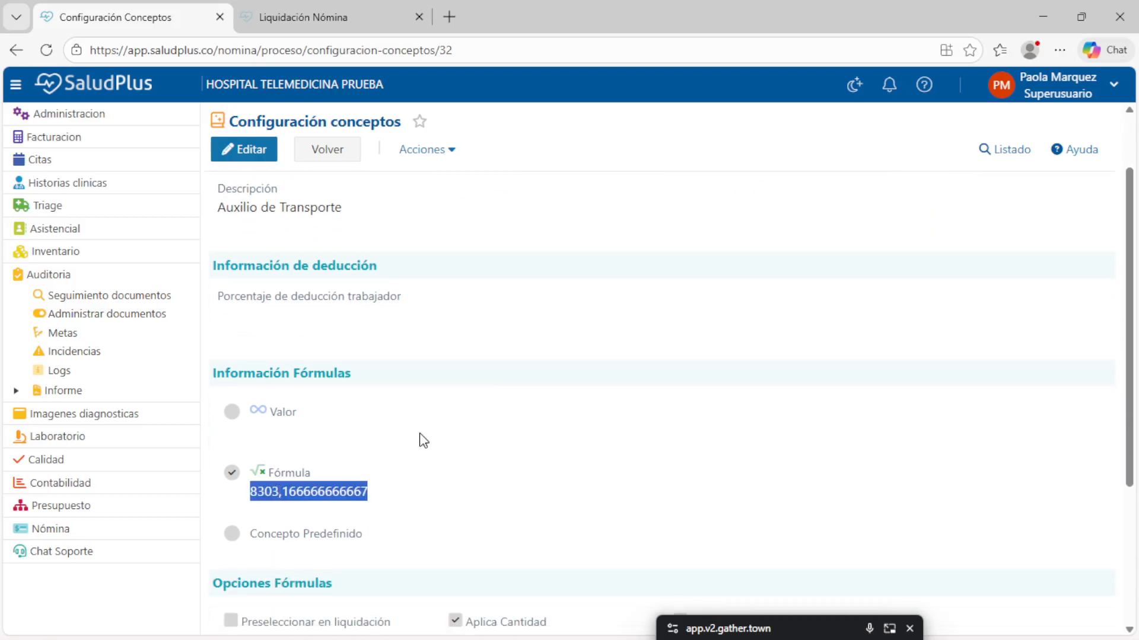
{"action": "scroll", "coordinate": [422, 439], "scroll_direction": "up", "scroll_amount": 2}
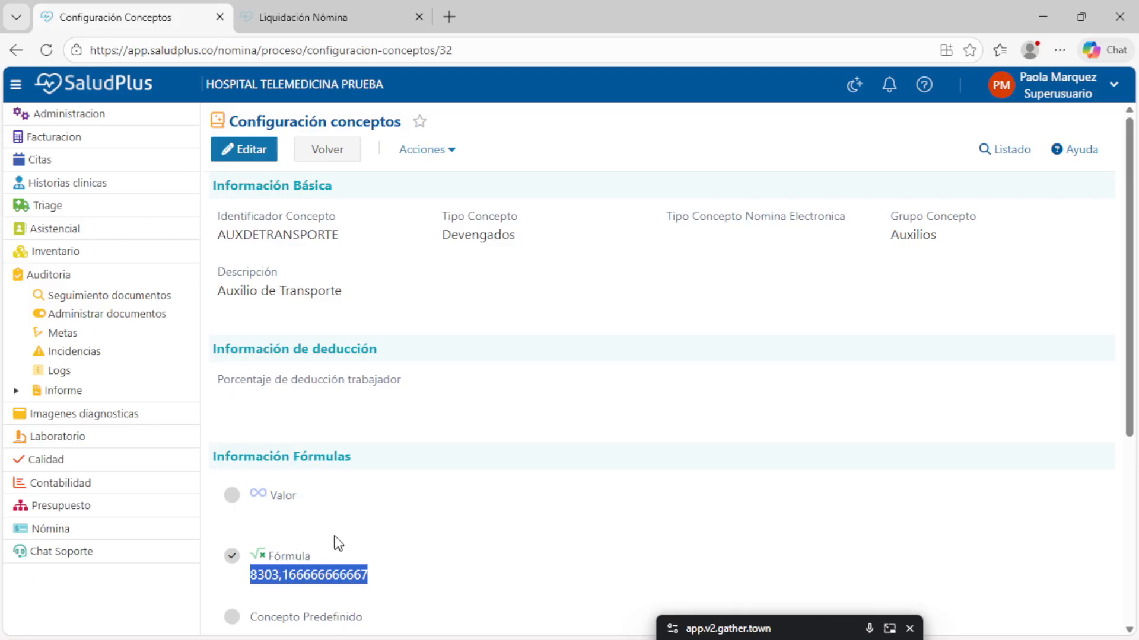
{"action": "scroll", "coordinate": [333, 597], "scroll_direction": "down", "scroll_amount": 2}
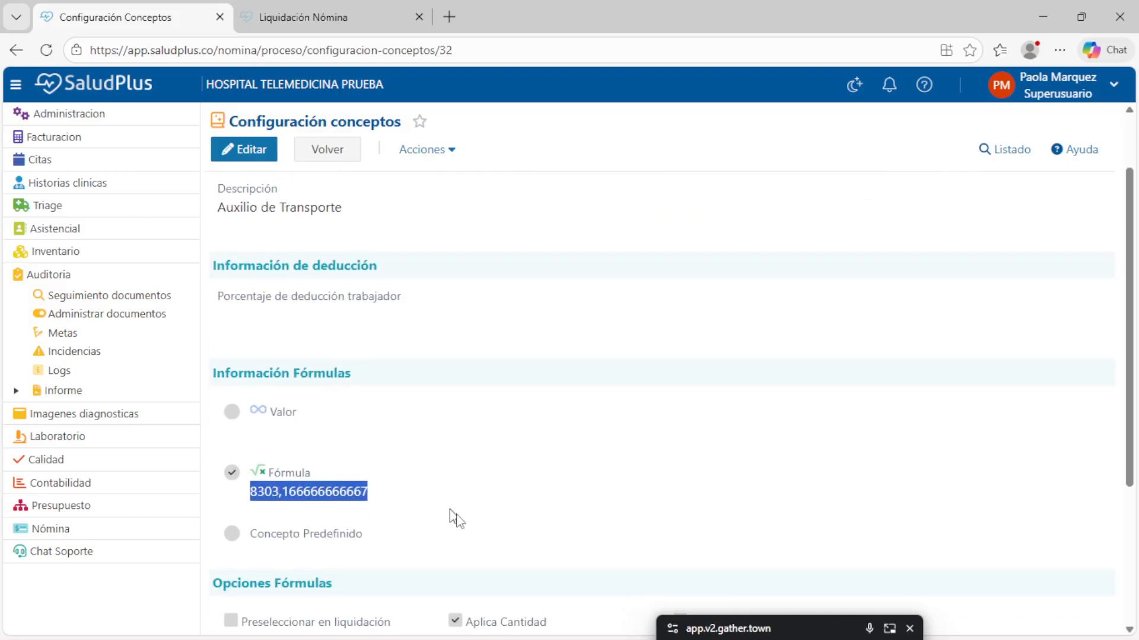
Examine how the transport allowance's formula value relates to its Aplica Cantidad option, and check the employee and third-party settings.
{"action": "scroll", "coordinate": [468, 537], "scroll_direction": "down", "scroll_amount": 2}
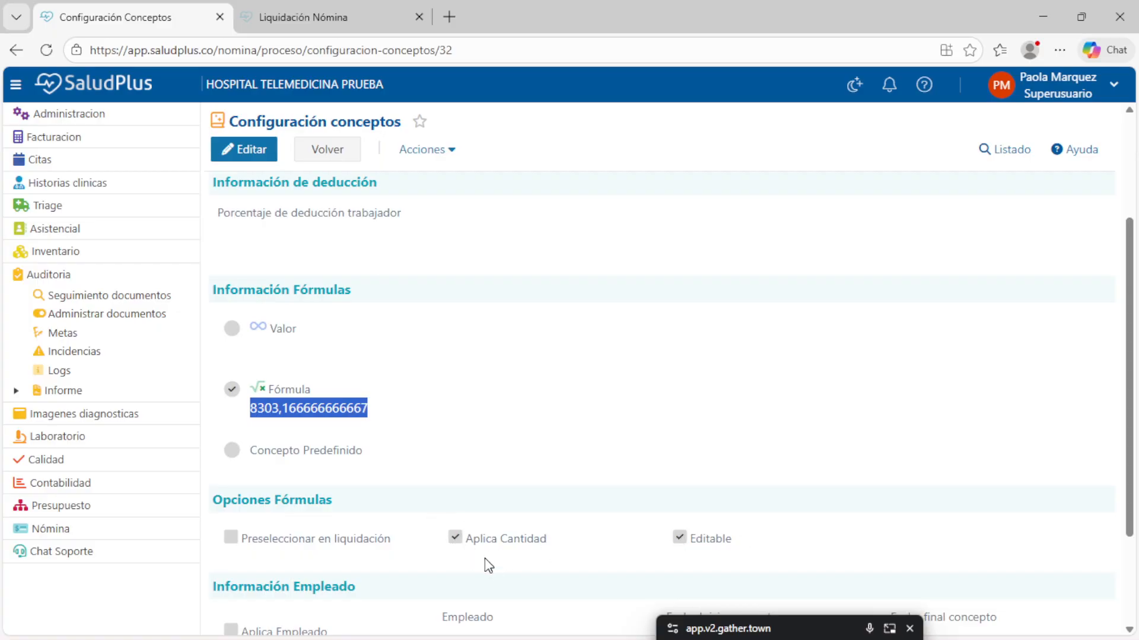
{"action": "left_click", "coordinate": [456, 538]}
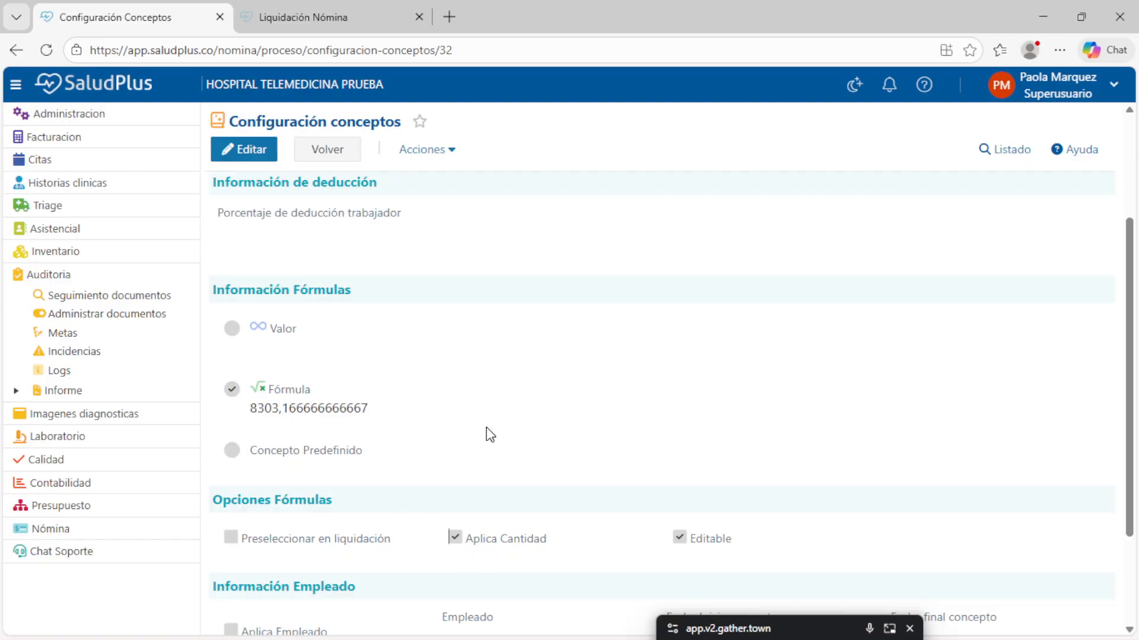
{"action": "left_click_drag", "start_coordinate": [250, 408], "coordinate": [369, 409]}
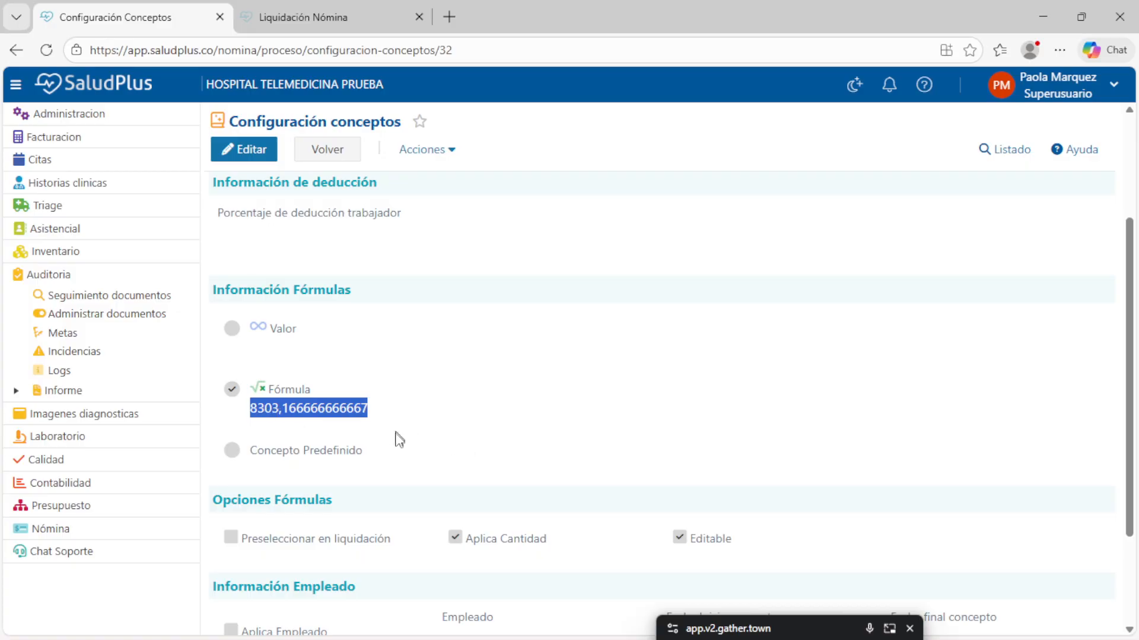
{"action": "scroll", "coordinate": [396, 439], "scroll_direction": "up", "scroll_amount": 1}
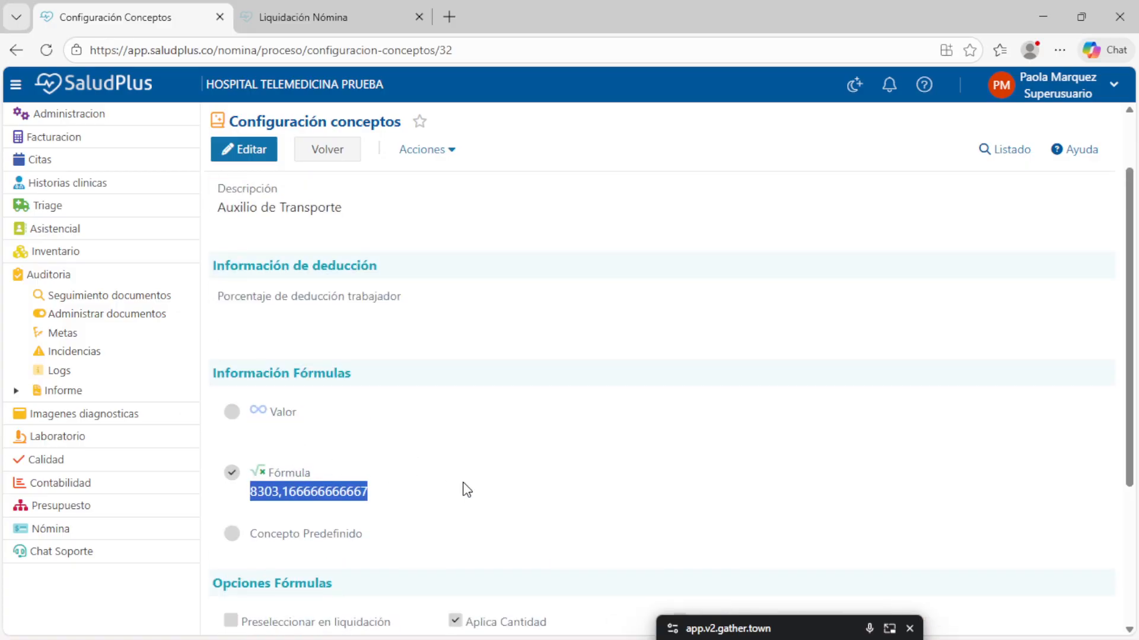
{"action": "scroll", "coordinate": [468, 498], "scroll_direction": "down", "scroll_amount": 3}
{"action": "left_click", "coordinate": [456, 400]}
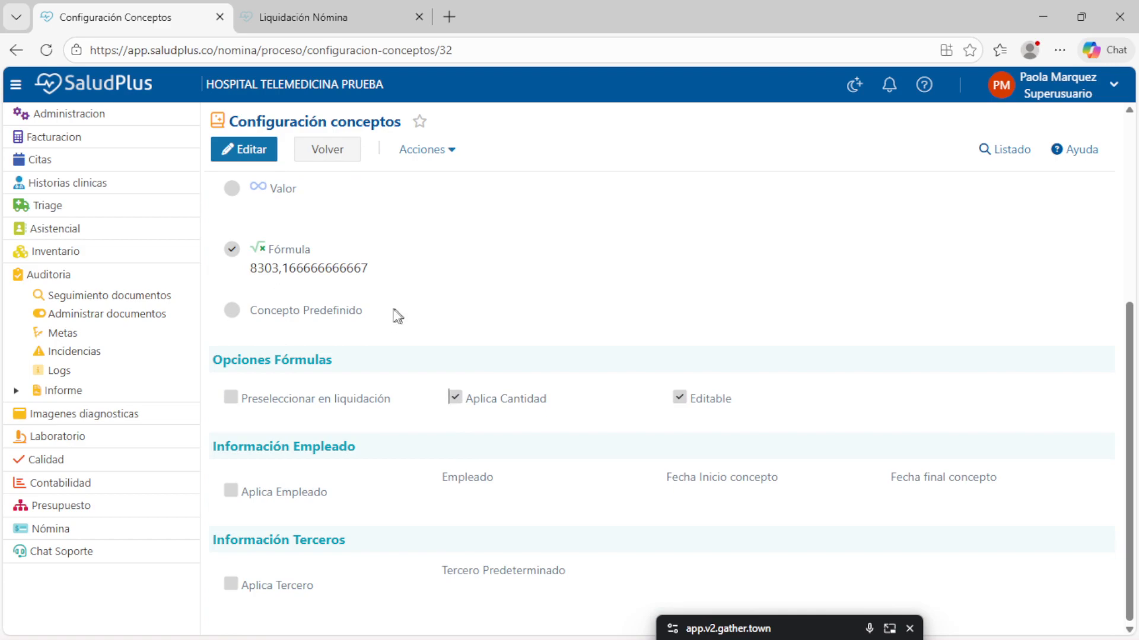
{"action": "scroll", "coordinate": [397, 320], "scroll_direction": "up", "scroll_amount": 2}
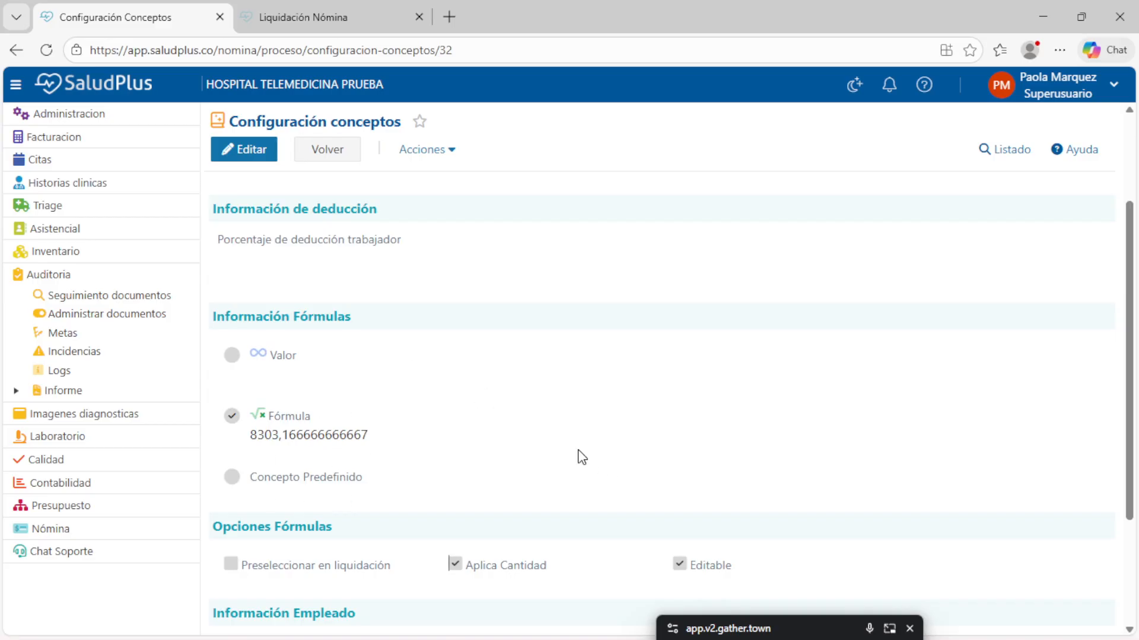
{"action": "scroll", "coordinate": [472, 536], "scroll_direction": "down", "scroll_amount": 1}
{"action": "scroll", "coordinate": [454, 534], "scroll_direction": "down", "scroll_amount": 2}
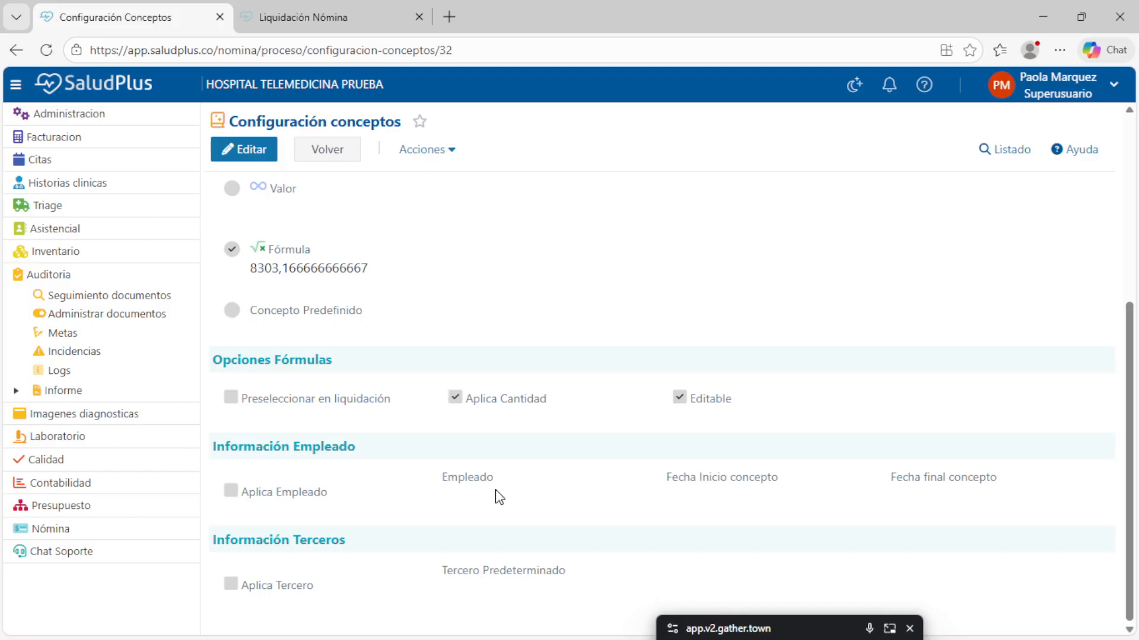
Return to the full concept list and review the surcharge, ARL, pension, health and transport allowance concepts.
{"action": "left_click", "coordinate": [1012, 150]}
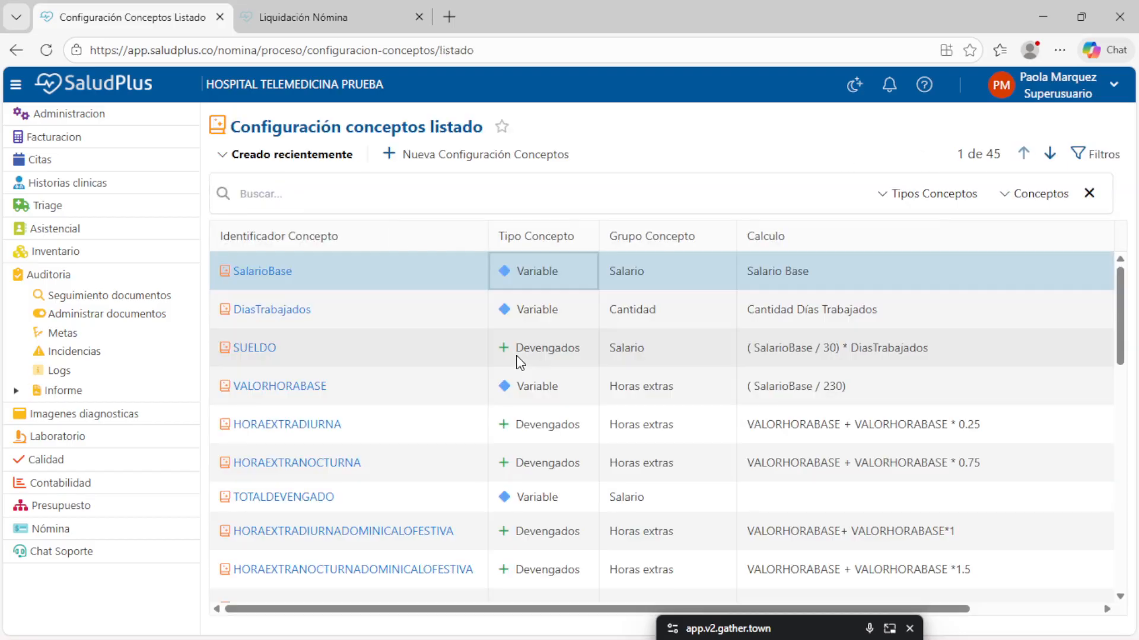
{"action": "scroll", "coordinate": [446, 458], "scroll_direction": "down", "scroll_amount": 3}
{"action": "scroll", "coordinate": [331, 558], "scroll_direction": "down", "scroll_amount": 1}
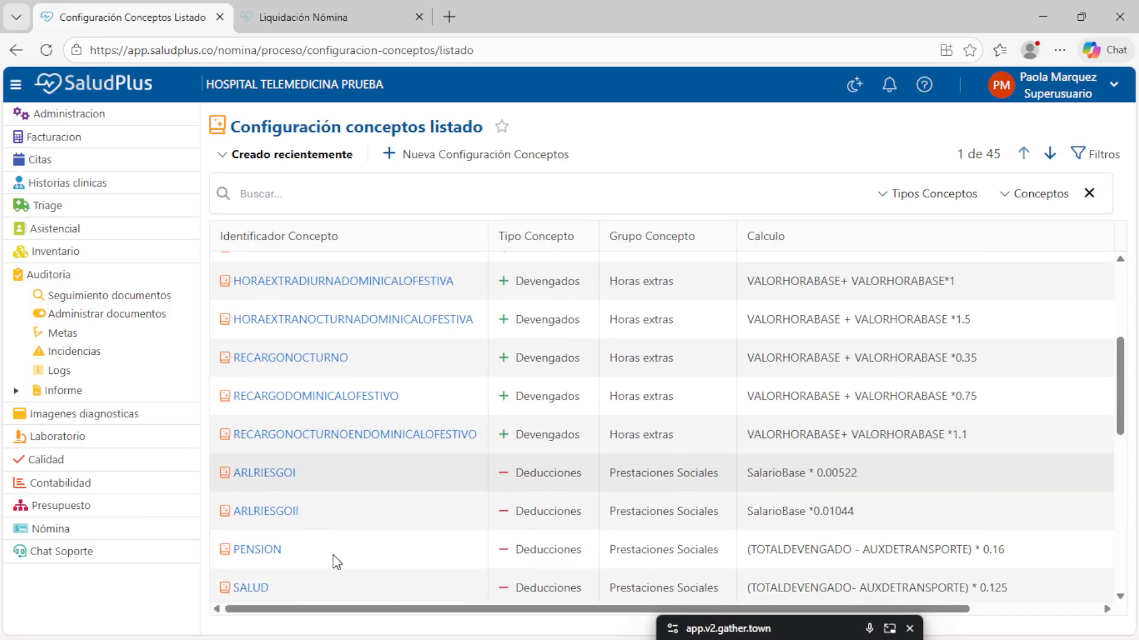
{"action": "scroll", "coordinate": [332, 554], "scroll_direction": "down", "scroll_amount": 1}
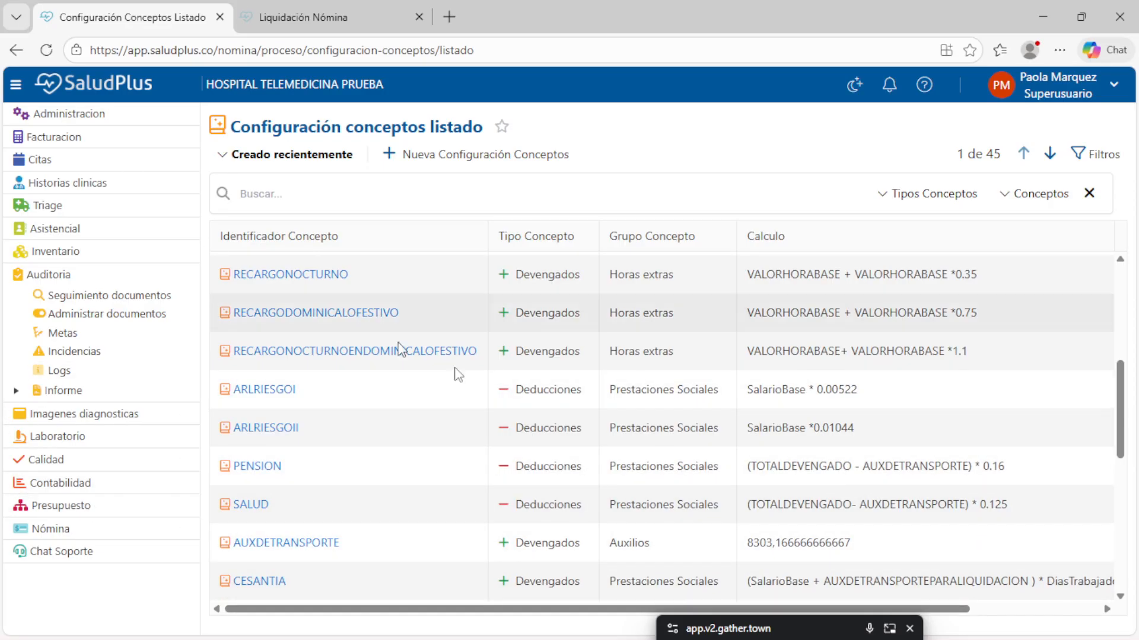
Open a new payroll settlement form under the Nómina processes and name it LIQUIDACION ENERO 2026.
{"action": "left_click", "coordinate": [95, 529]}
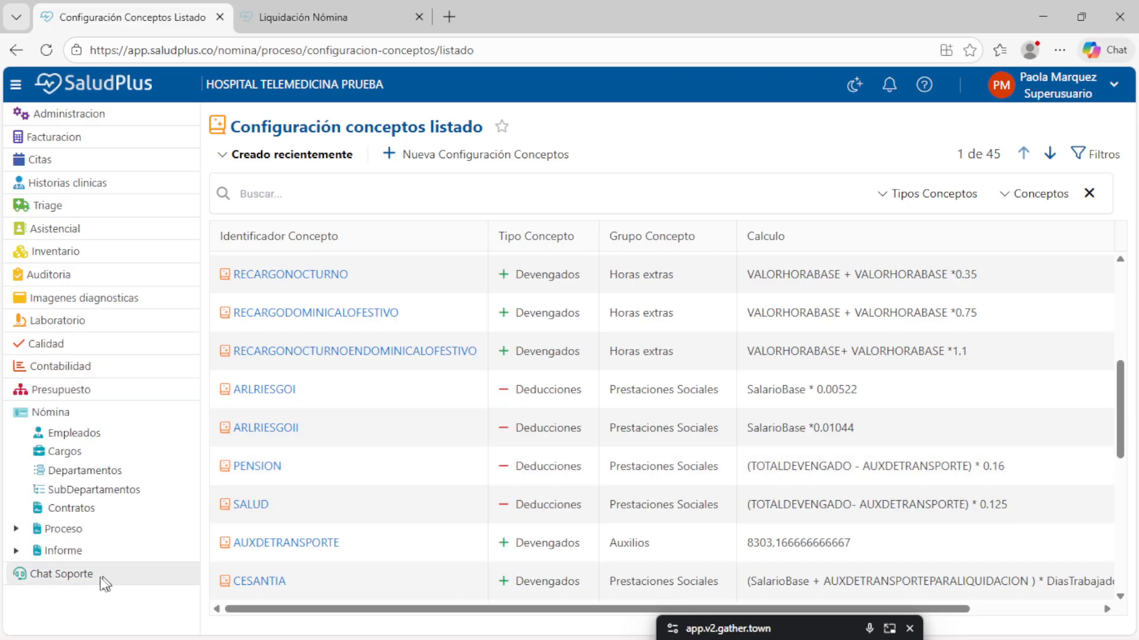
{"action": "left_click", "coordinate": [88, 556]}
{"action": "left_click", "coordinate": [111, 584]}
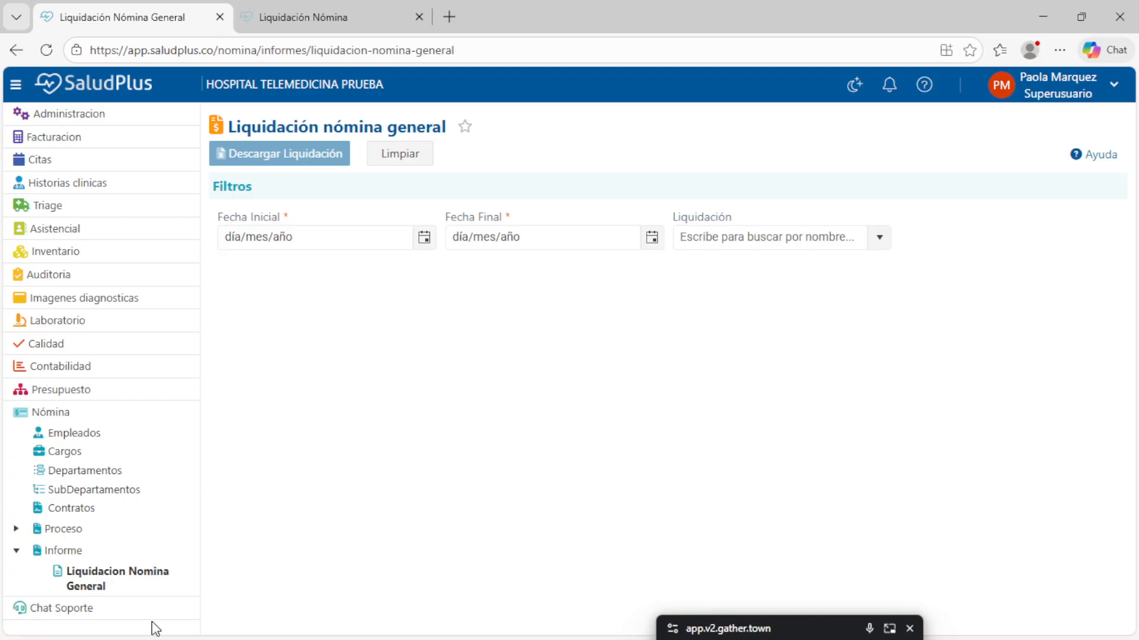
{"action": "left_click", "coordinate": [64, 529]}
{"action": "left_click", "coordinate": [93, 575]}
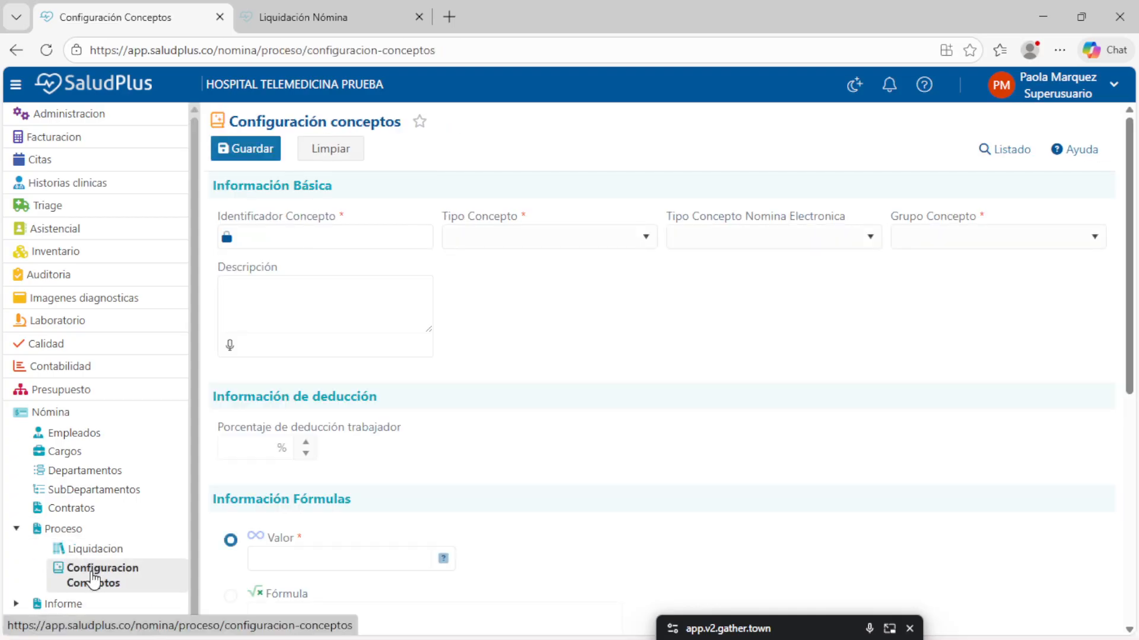
{"action": "left_click", "coordinate": [88, 548]}
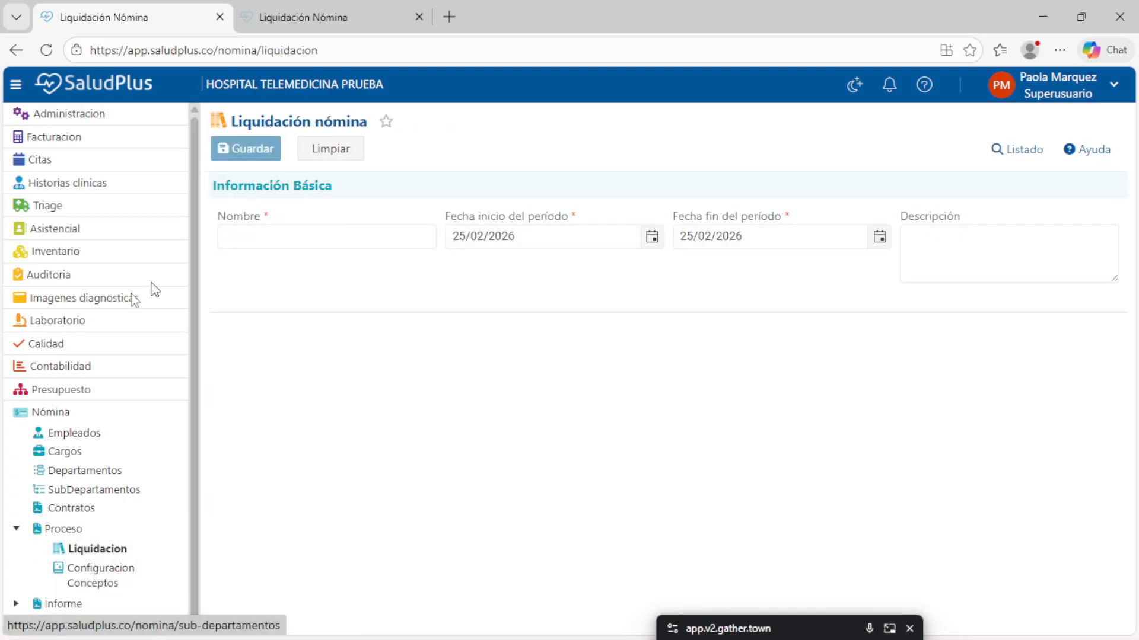
{"action": "left_click", "coordinate": [312, 240]}
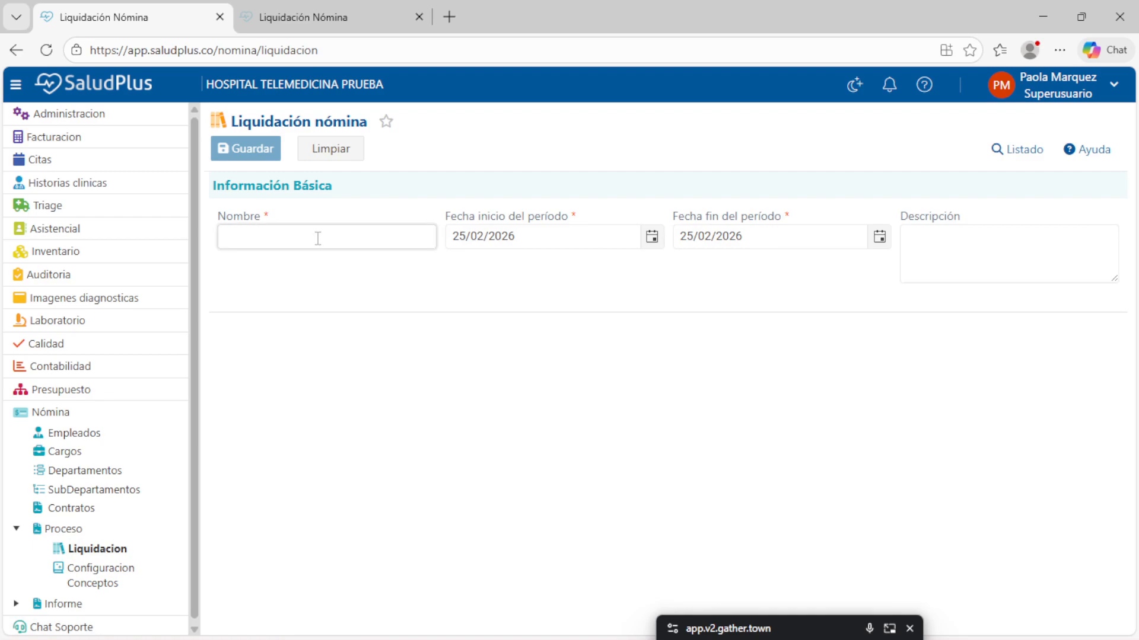
{"action": "type", "text": "Li"}
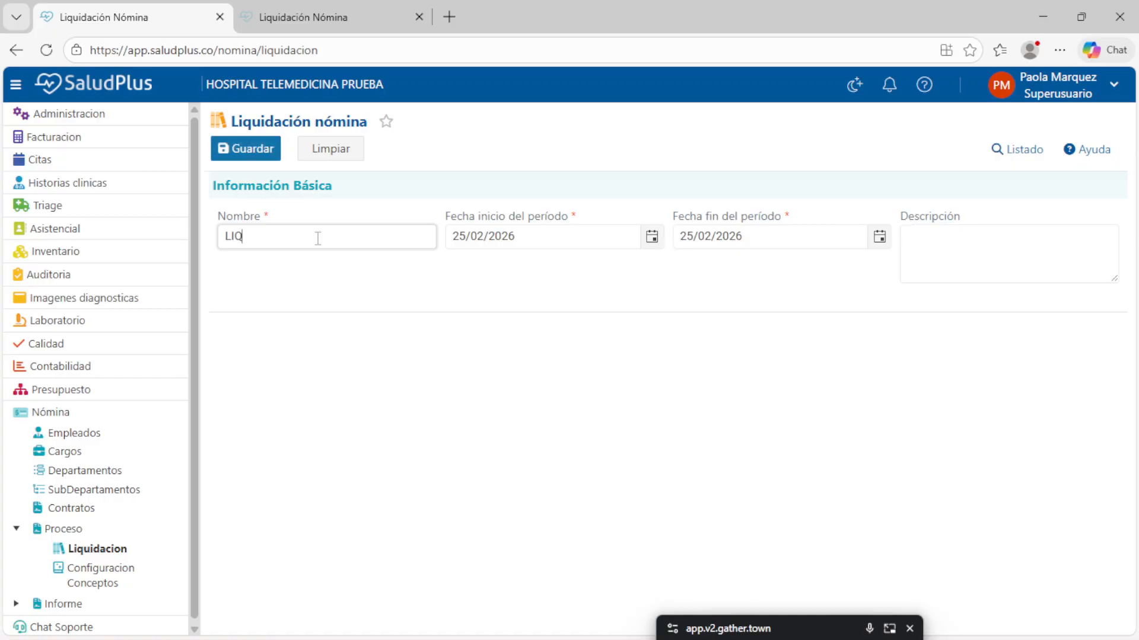
Set the settlement period's start date to 01/02/2026 and its end date to 28/02/2026.
{"action": "left_click", "coordinate": [652, 237]}
{"action": "left_click", "coordinate": [543, 329]}
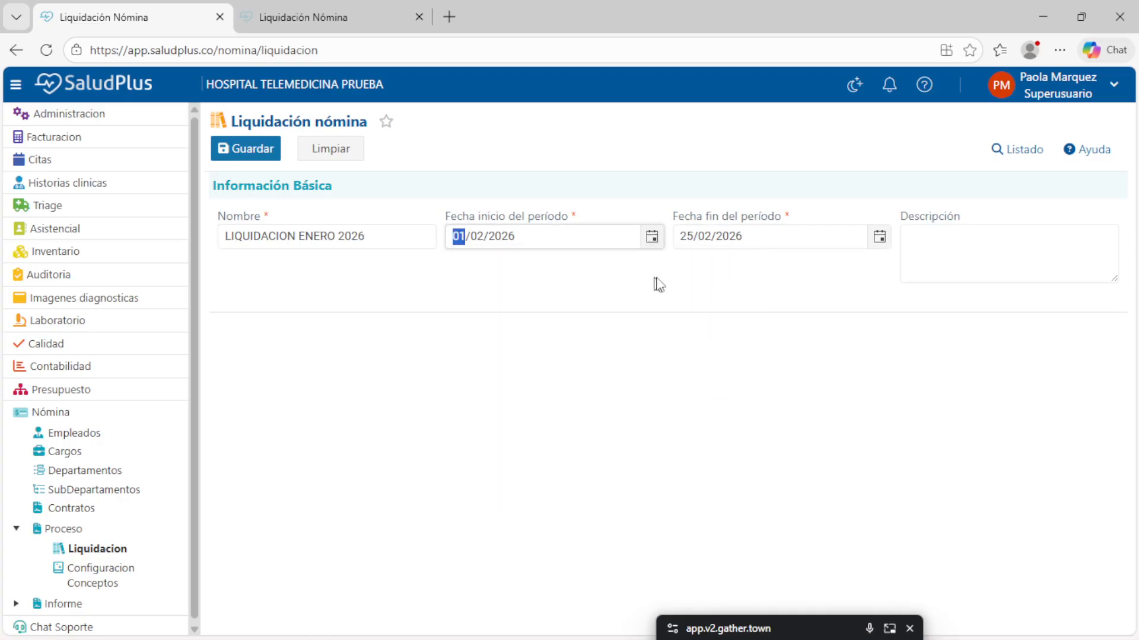
{"action": "left_click", "coordinate": [878, 236]}
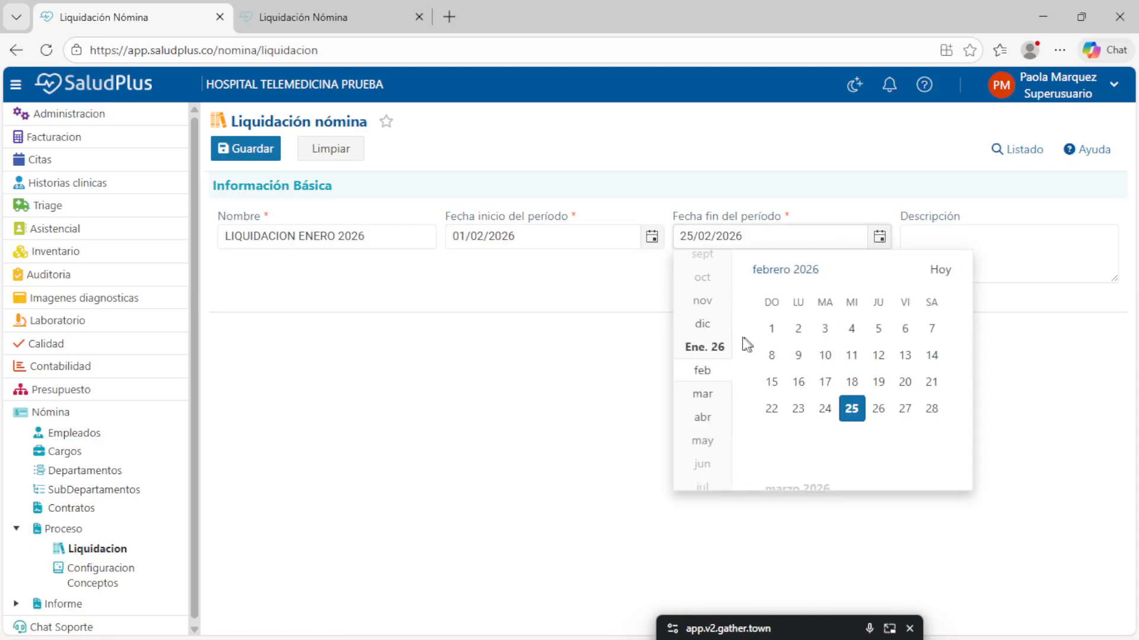
{"action": "left_click", "coordinate": [935, 415]}
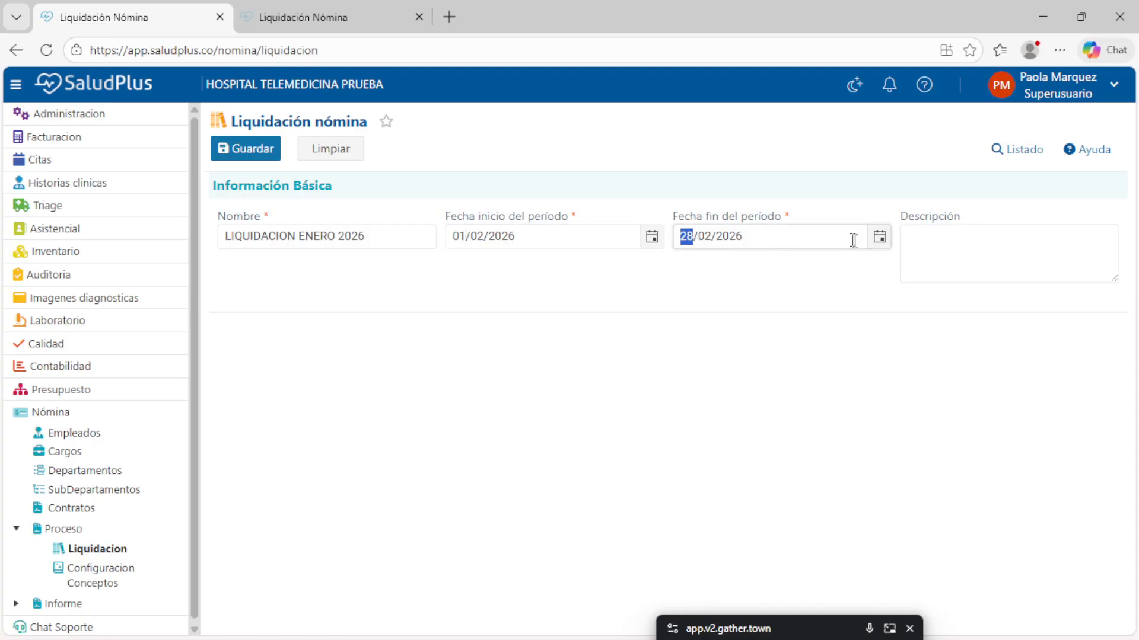
Set the settlement period to run from 01/01/2026 to 31/01/2026 and save the payroll settlement.
{"action": "left_click", "coordinate": [879, 237]}
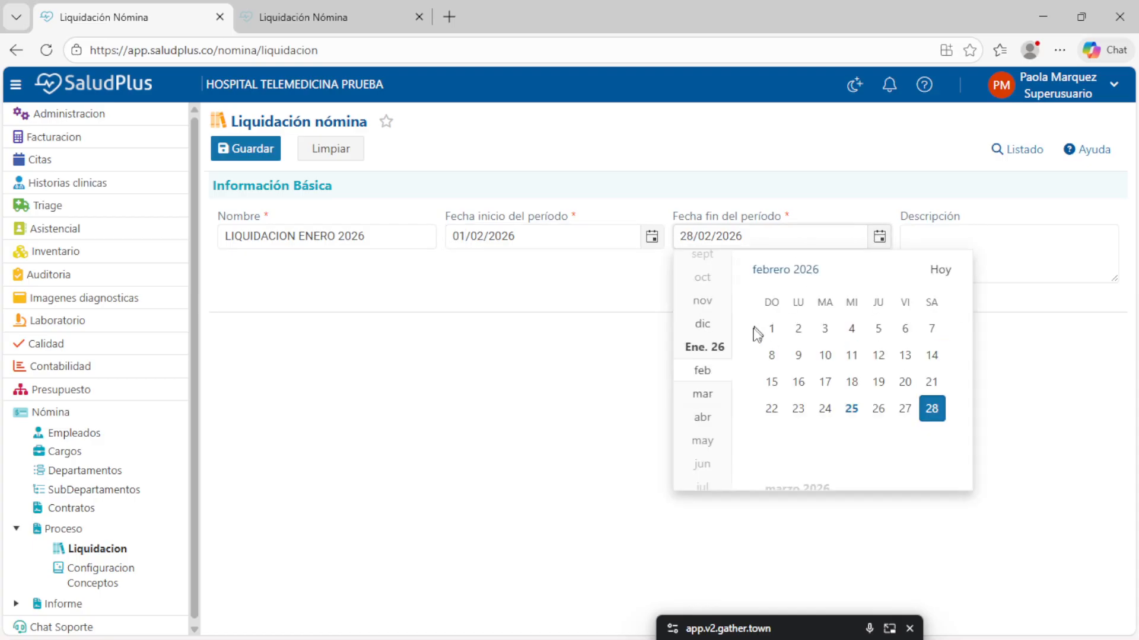
{"action": "left_click", "coordinate": [720, 352]}
{"action": "left_click", "coordinate": [924, 433]}
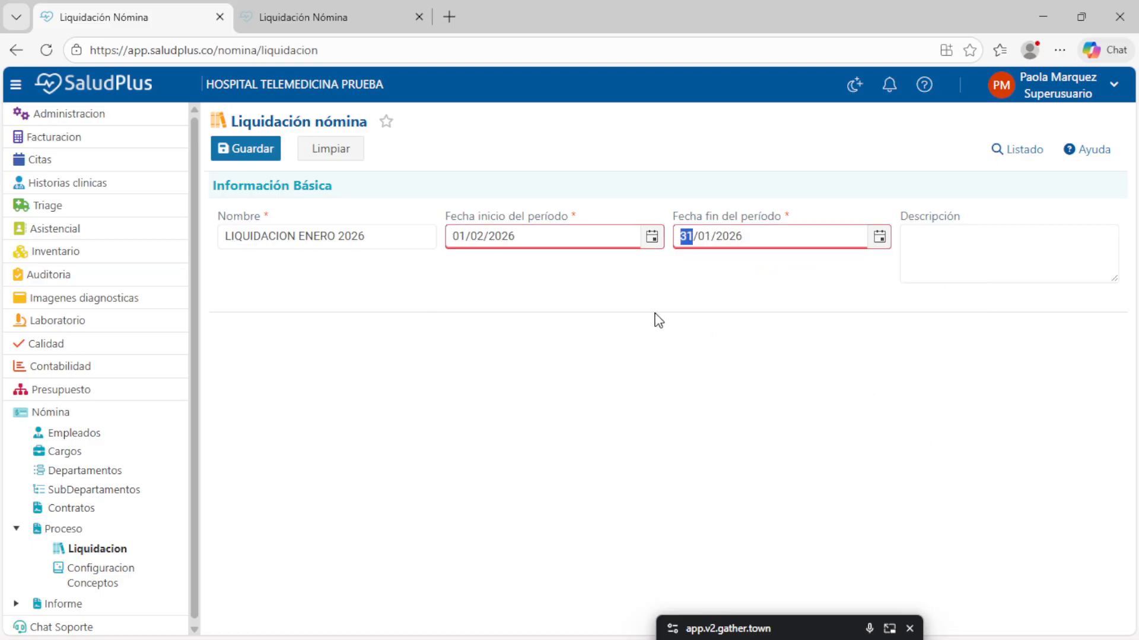
{"action": "left_click", "coordinate": [652, 237]}
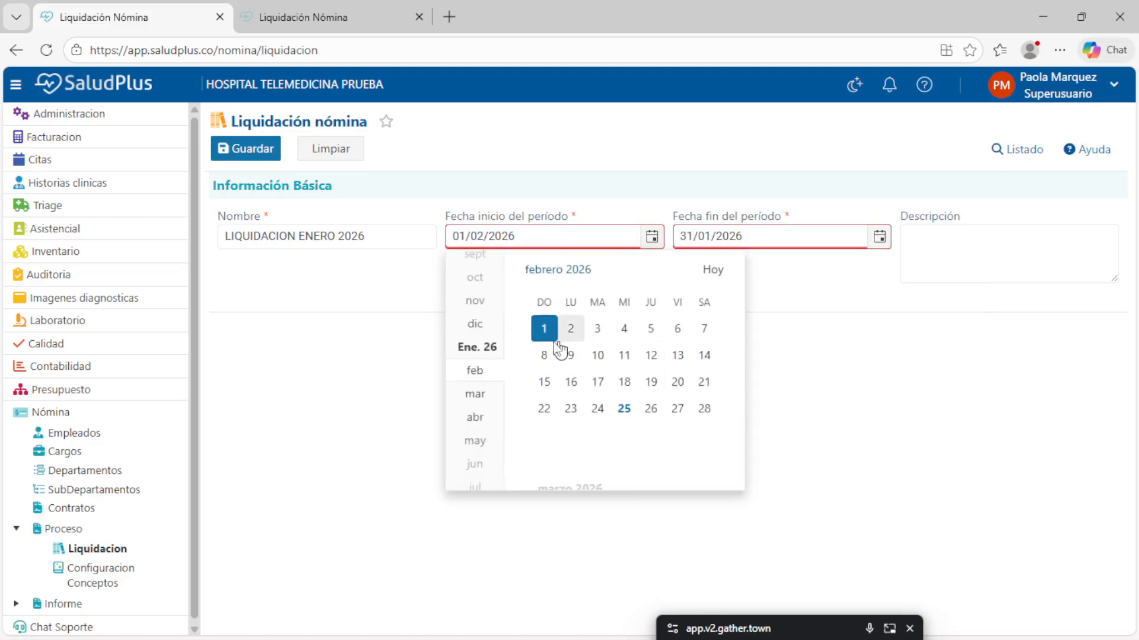
{"action": "left_click", "coordinate": [475, 355]}
{"action": "left_click", "coordinate": [659, 336]}
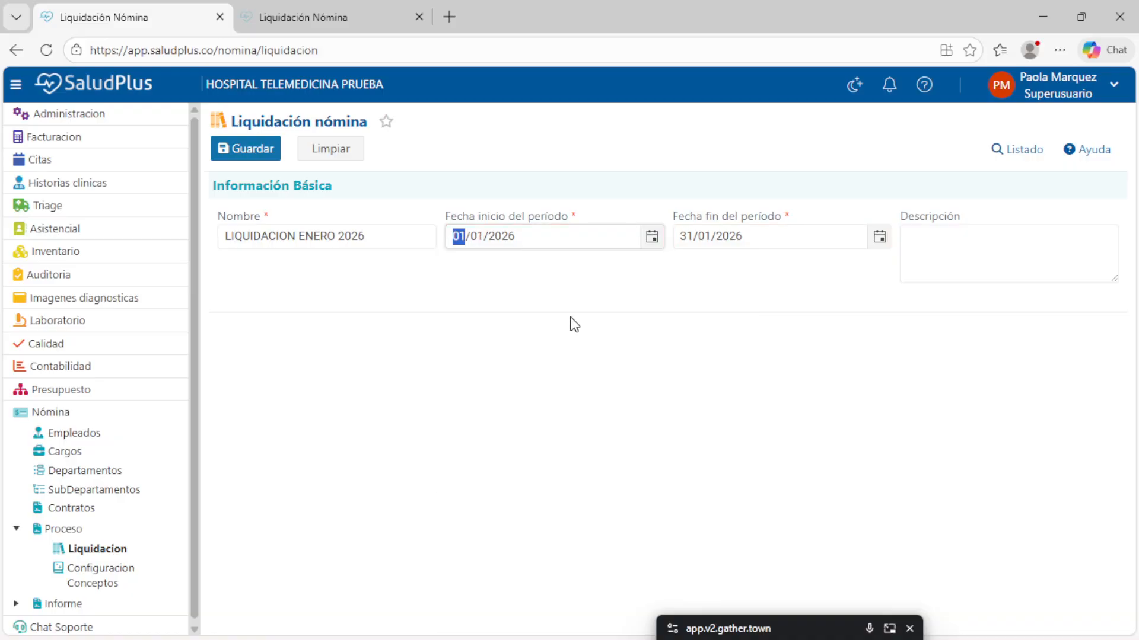
{"action": "left_click", "coordinate": [834, 231]}
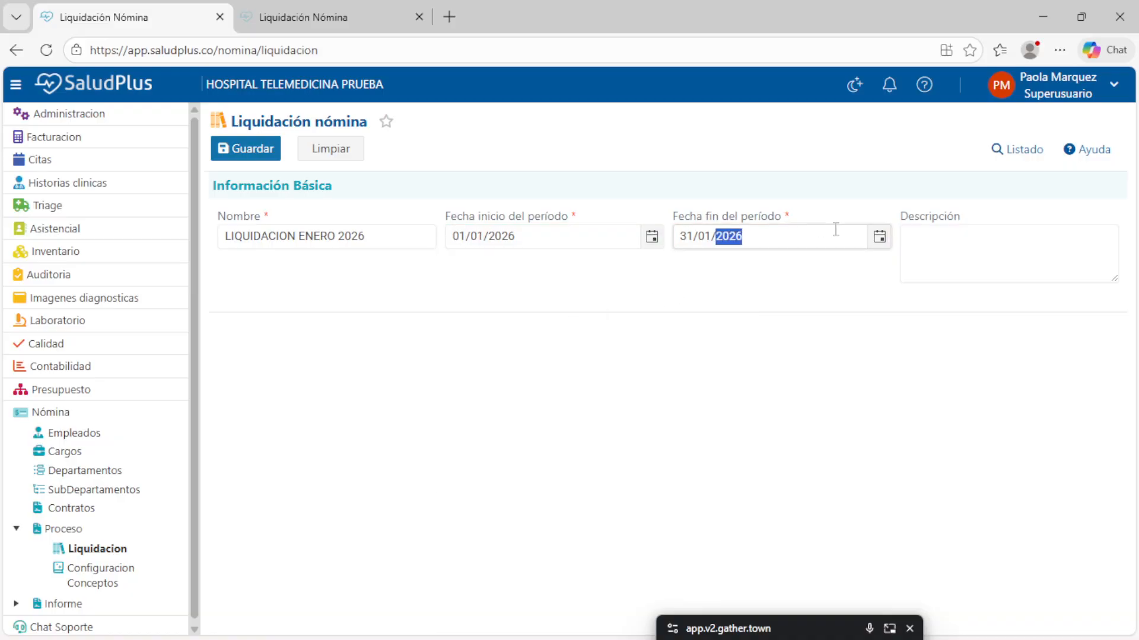
{"action": "left_click", "coordinate": [255, 148]}
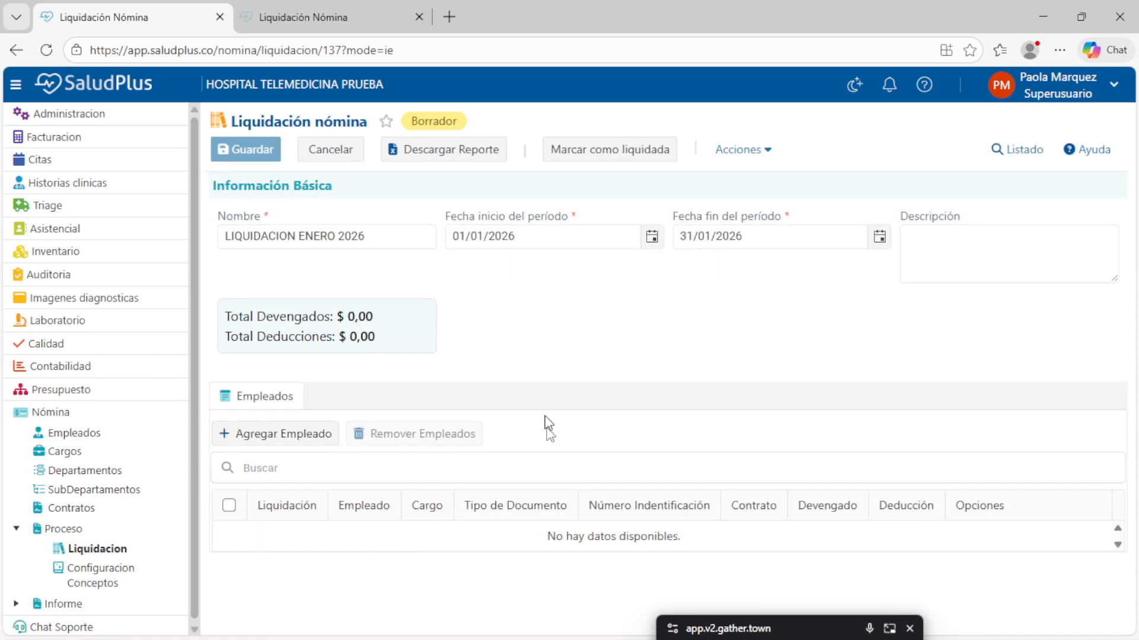
Add the first listed GERENCIA employee to the January settlement and save it.
{"action": "left_click", "coordinate": [284, 441]}
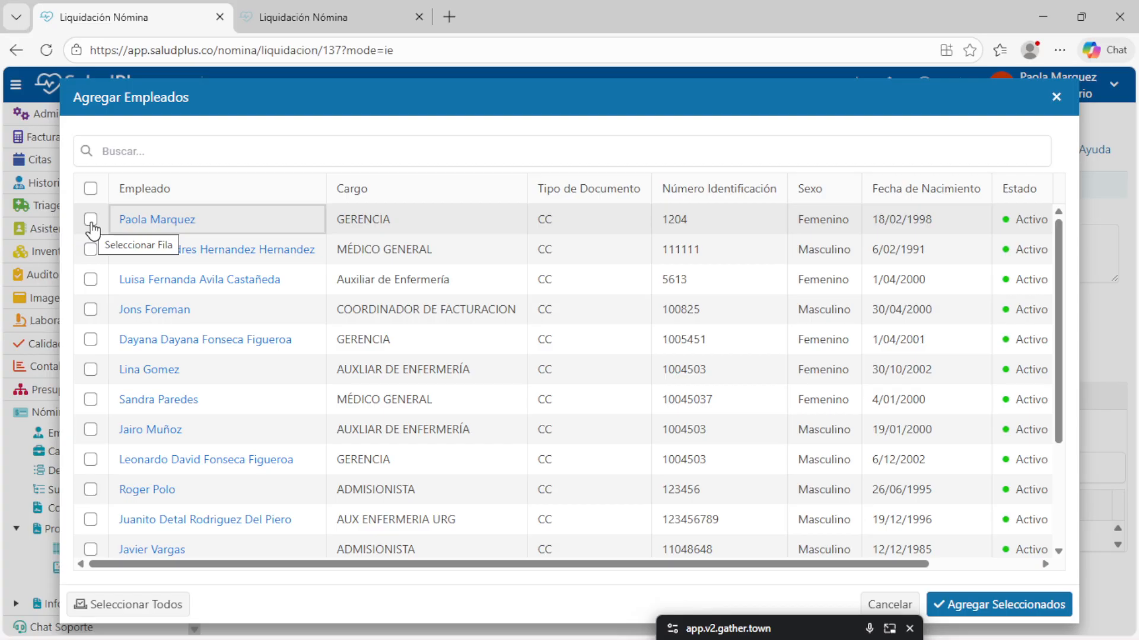
{"action": "left_click", "coordinate": [91, 220]}
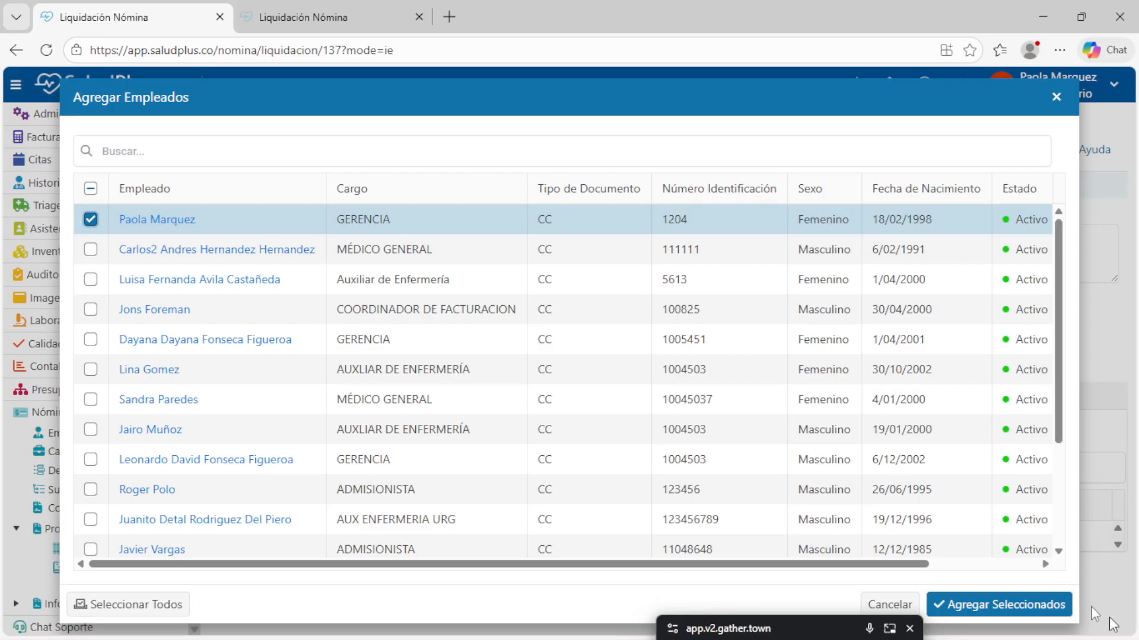
{"action": "left_click", "coordinate": [998, 606]}
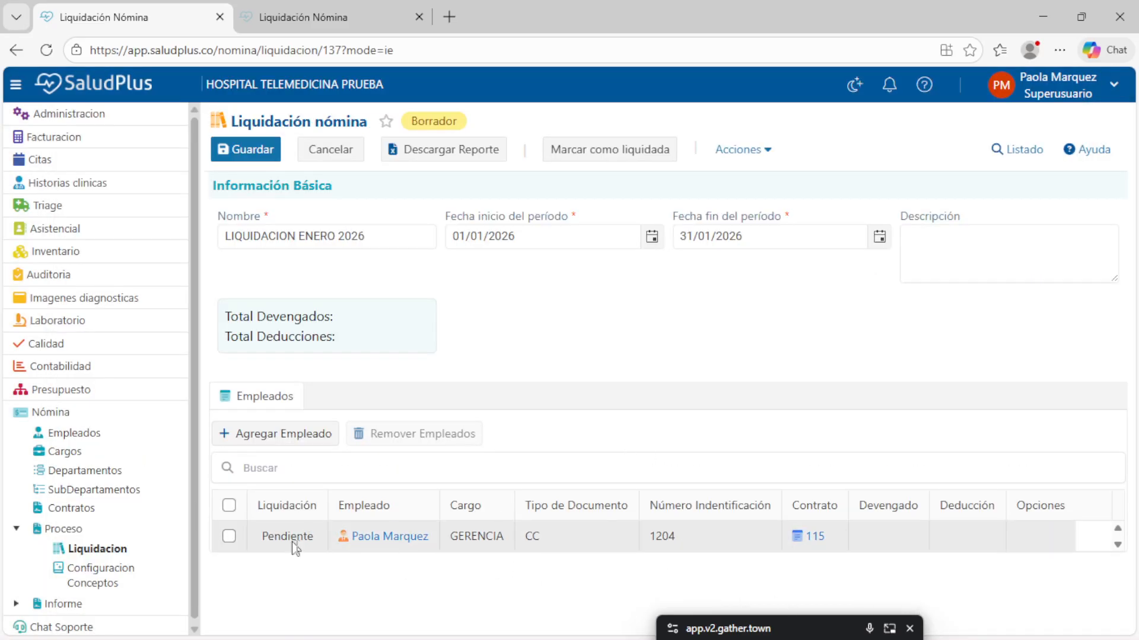
{"action": "left_click", "coordinate": [243, 150]}
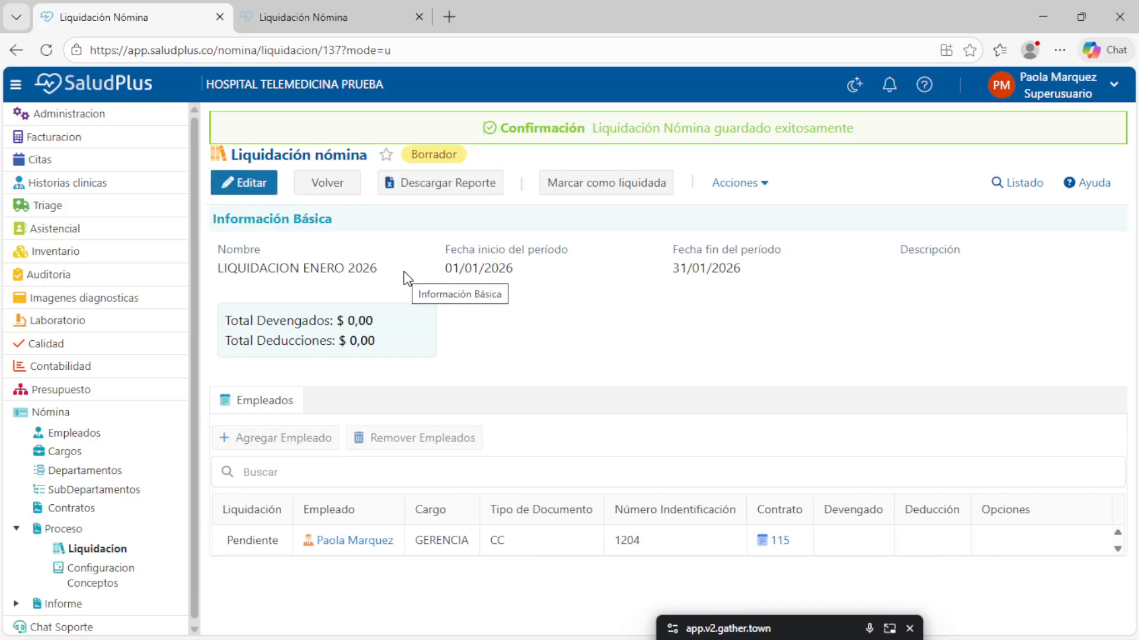
Reopen the draft settlement for editing and start settling the added GERENCIA employee.
{"action": "left_click", "coordinate": [244, 183]}
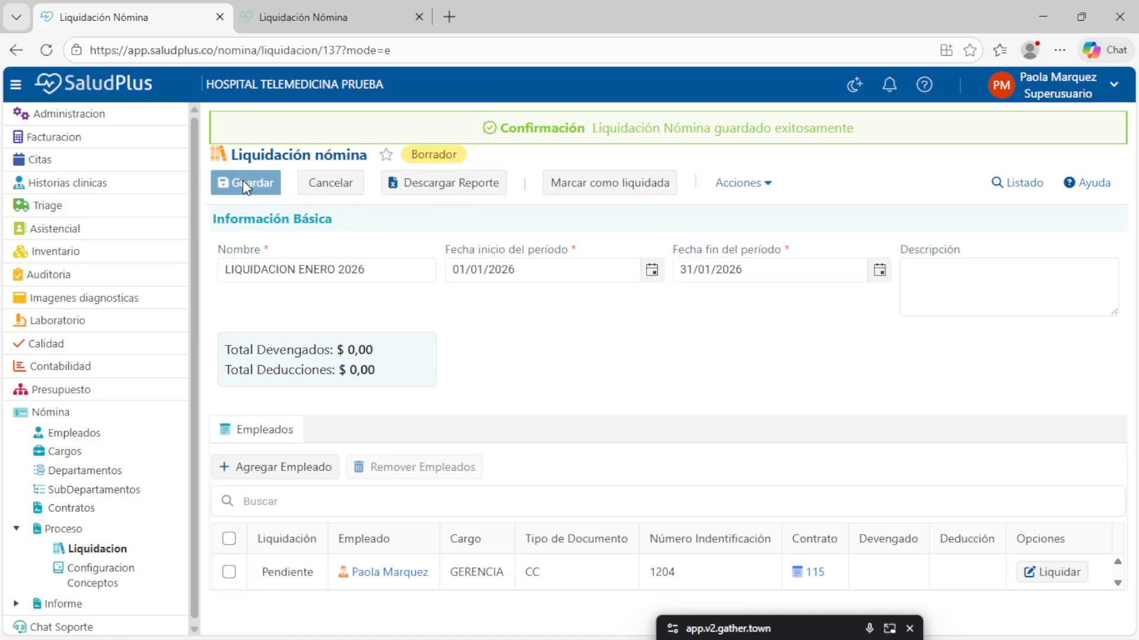
{"action": "left_click", "coordinate": [1039, 573]}
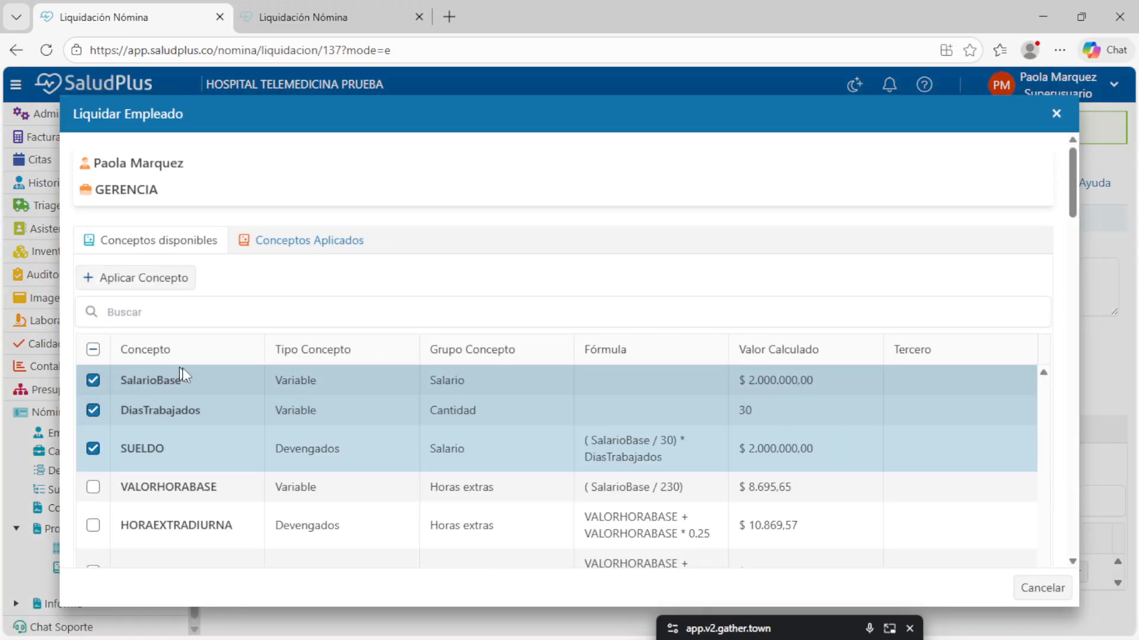
Review the employee's available concepts, checking which ones are preselected among salary, pension, health and transport allowance.
{"action": "scroll", "coordinate": [354, 452], "scroll_direction": "down", "scroll_amount": 10}
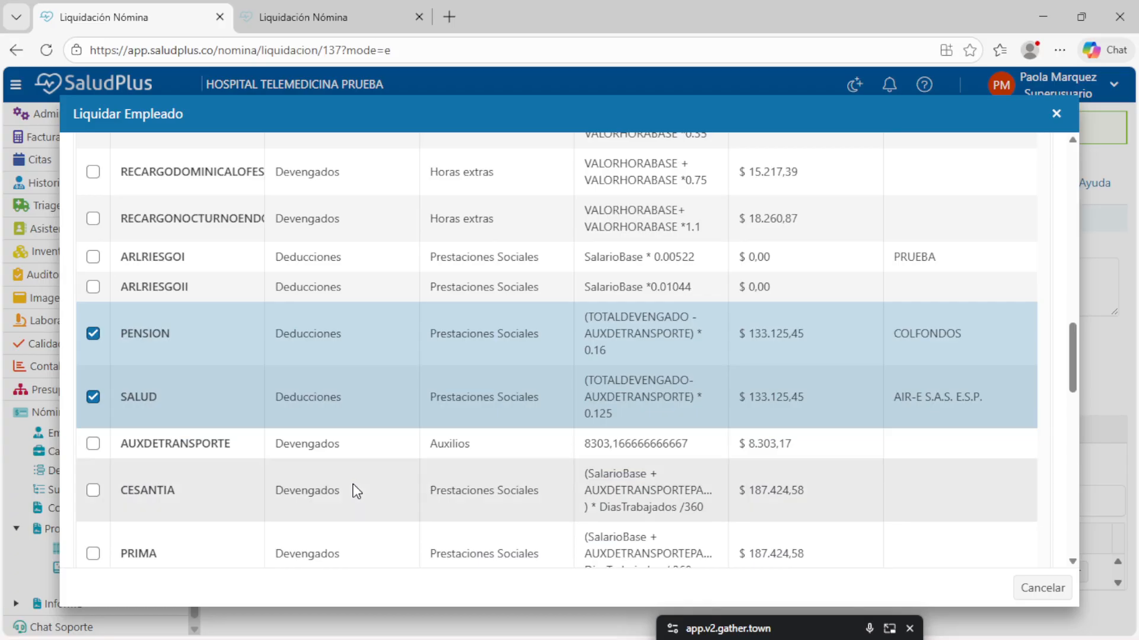
{"action": "scroll", "coordinate": [354, 491], "scroll_direction": "up", "scroll_amount": 12}
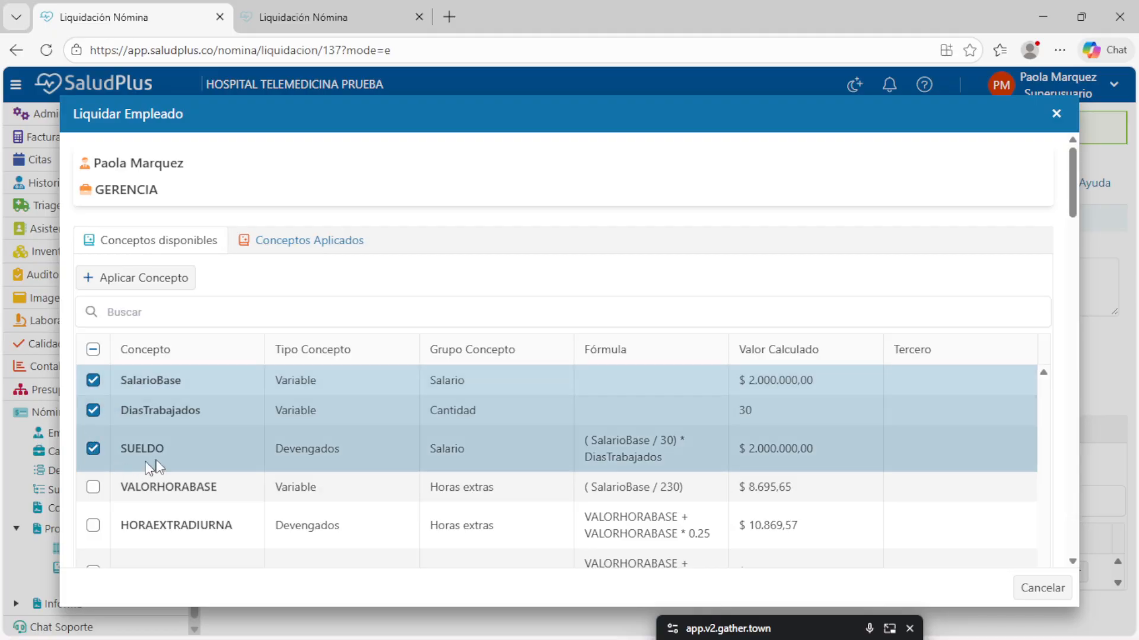
{"action": "scroll", "coordinate": [229, 481], "scroll_direction": "down", "scroll_amount": 10}
{"action": "scroll", "coordinate": [229, 482], "scroll_direction": "down", "scroll_amount": 10}
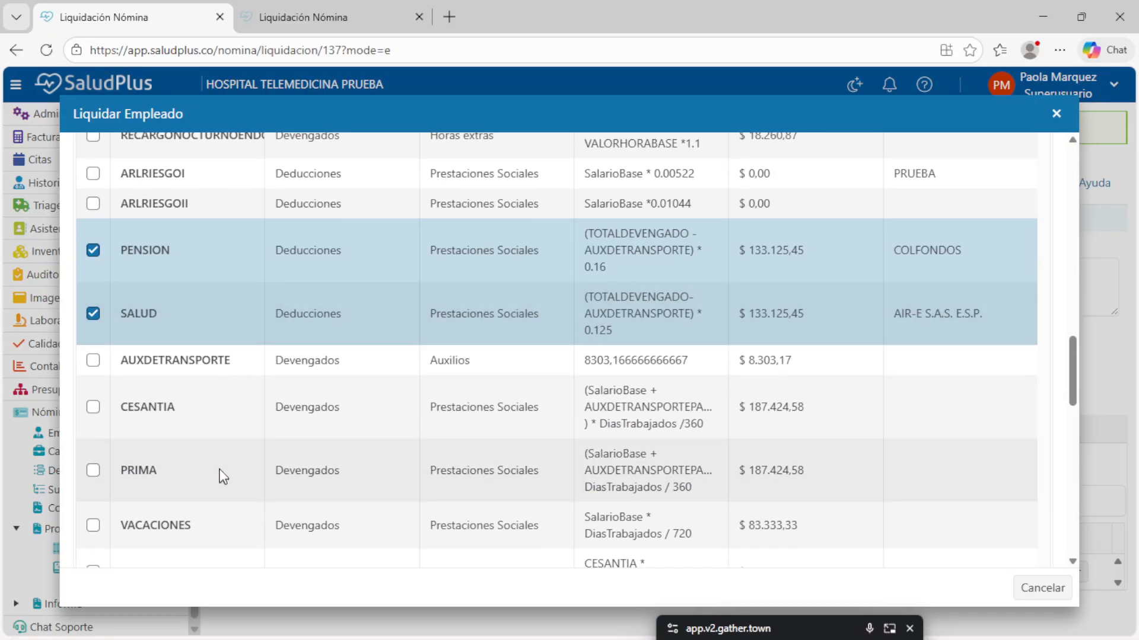
{"action": "scroll", "coordinate": [238, 450], "scroll_direction": "up", "scroll_amount": 10}
{"action": "scroll", "coordinate": [238, 447], "scroll_direction": "down", "scroll_amount": 5}
{"action": "scroll", "coordinate": [386, 525], "scroll_direction": "down", "scroll_amount": 5}
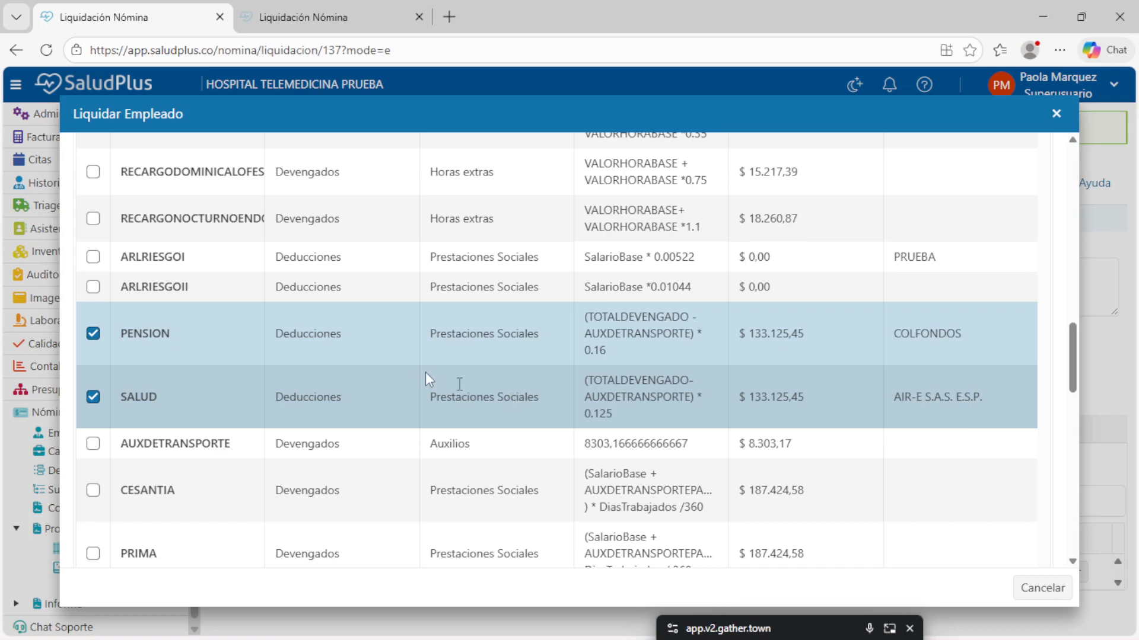
{"action": "scroll", "coordinate": [426, 373], "scroll_direction": "up", "scroll_amount": 10}
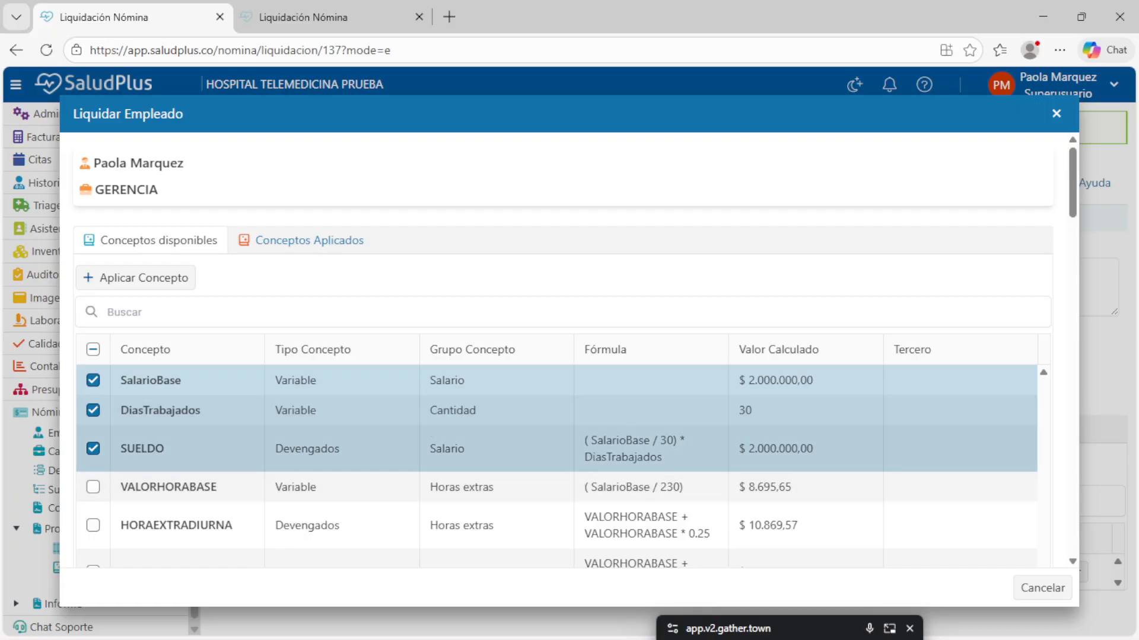
Examine the formulas and calculated values of SUELDO, overtime, TOTALDEVENGADO, deductions, social benefits and sick leave.
{"action": "left_click", "coordinate": [633, 439]}
{"action": "scroll", "coordinate": [160, 449], "scroll_direction": "down", "scroll_amount": 5}
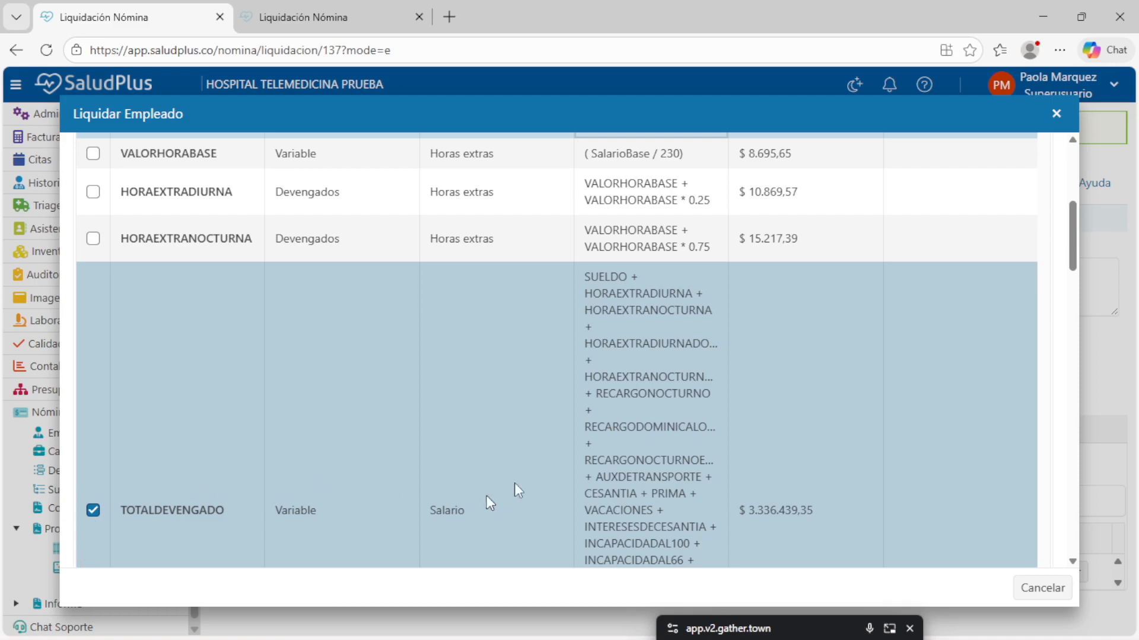
{"action": "scroll", "coordinate": [432, 439], "scroll_direction": "up", "scroll_amount": 3}
{"action": "scroll", "coordinate": [471, 503], "scroll_direction": "down", "scroll_amount": 3}
{"action": "scroll", "coordinate": [532, 471], "scroll_direction": "up", "scroll_amount": 3}
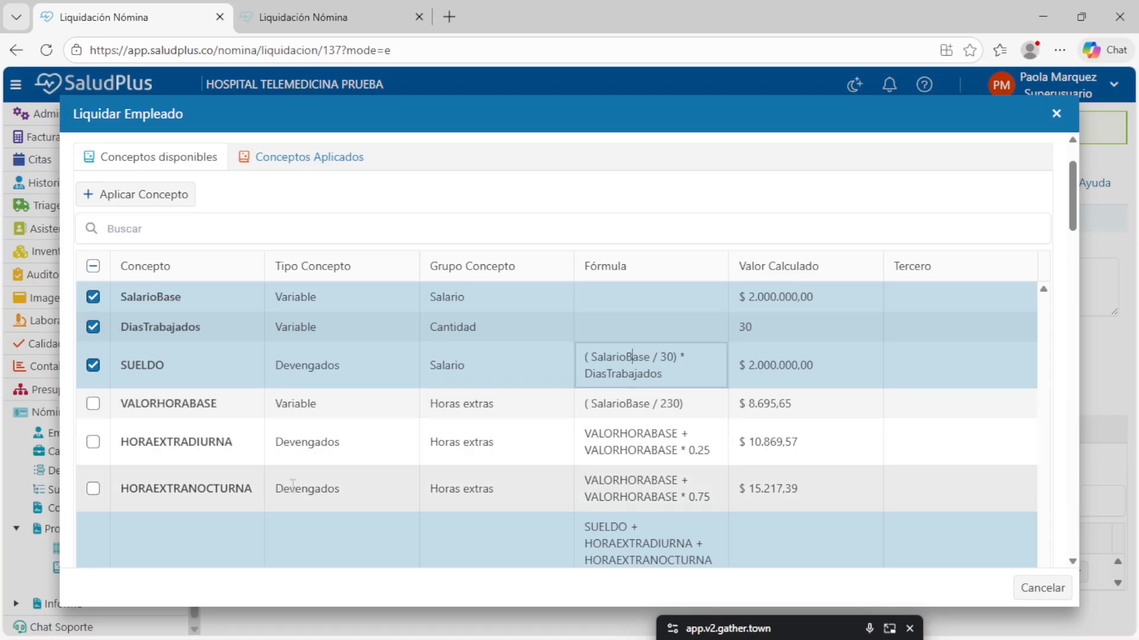
{"action": "scroll", "coordinate": [293, 484], "scroll_direction": "down", "scroll_amount": 3}
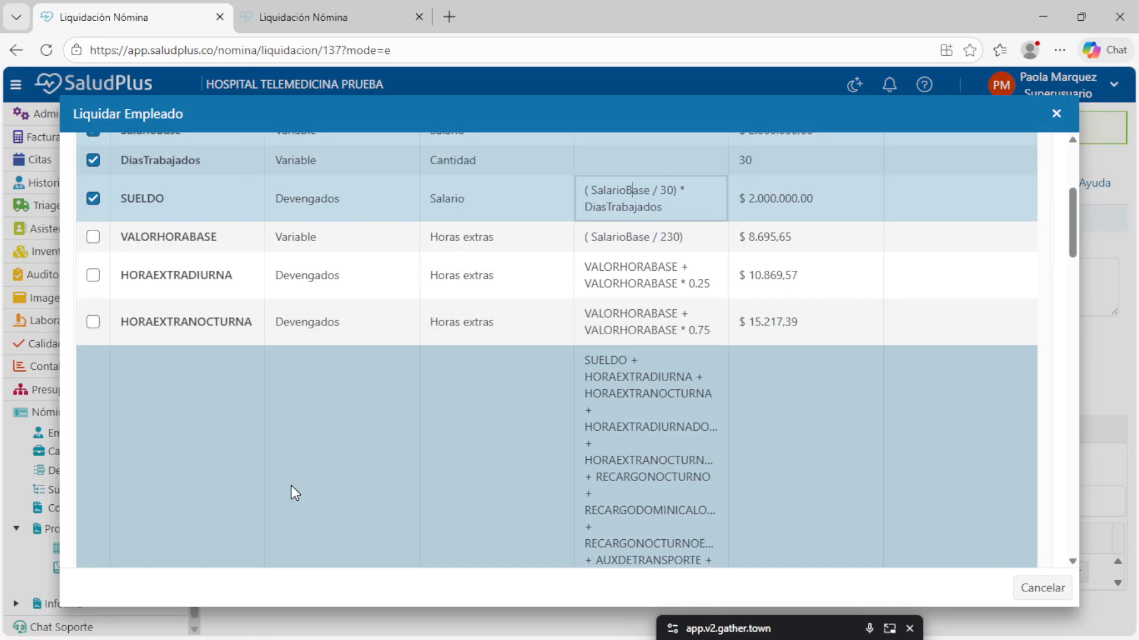
{"action": "scroll", "coordinate": [291, 485], "scroll_direction": "down", "scroll_amount": 15}
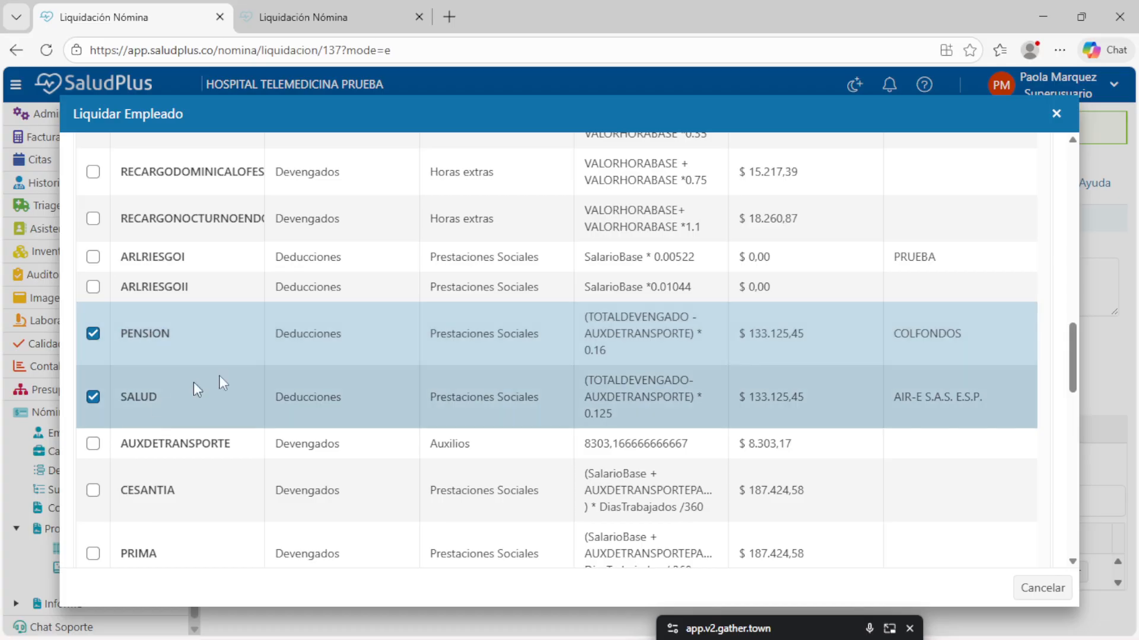
{"action": "scroll", "coordinate": [389, 489], "scroll_direction": "down", "scroll_amount": 5}
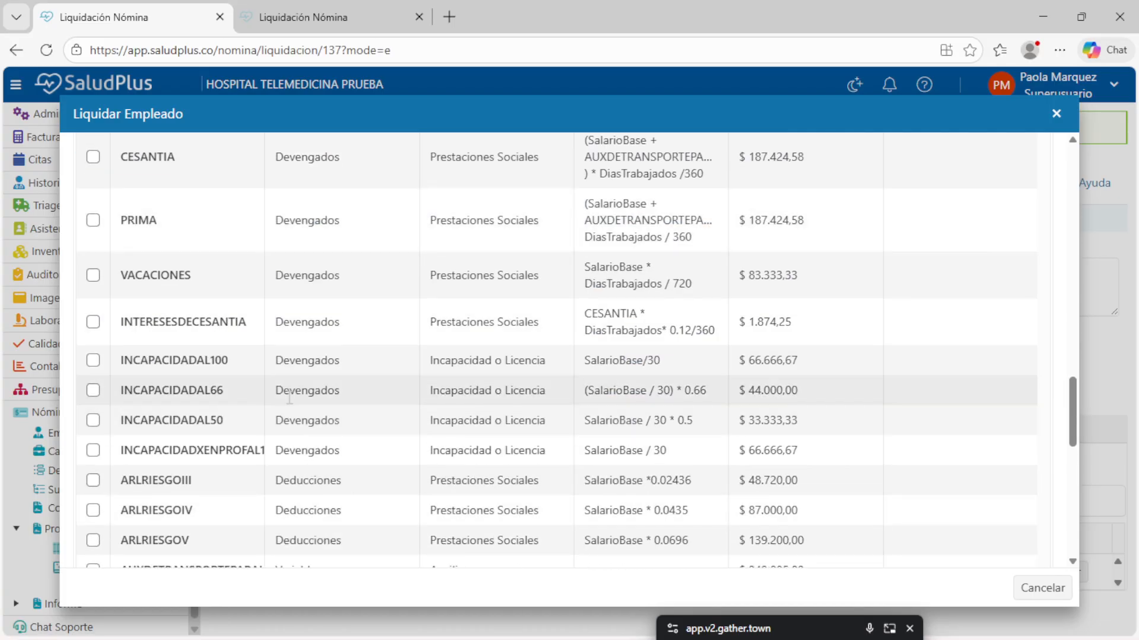
{"action": "scroll", "coordinate": [290, 397], "scroll_direction": "up", "scroll_amount": 15}
{"action": "scroll", "coordinate": [289, 398], "scroll_direction": "up", "scroll_amount": 3}
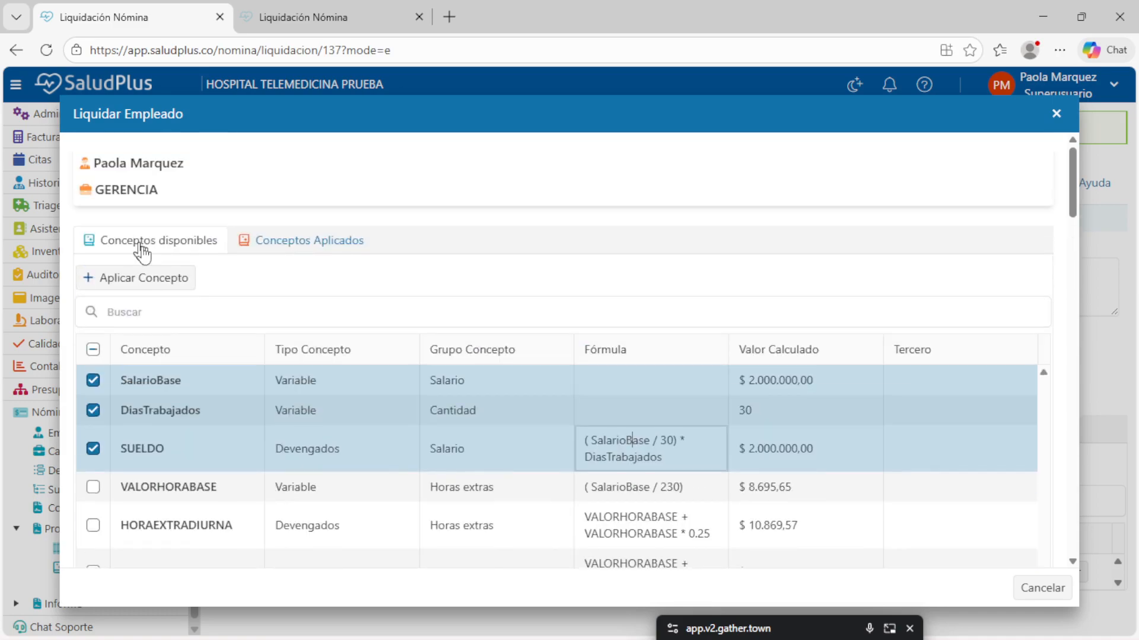
Apply the preselected payroll concepts to the employee and check the calculated and customised values of DiasTrabajados.
{"action": "left_click", "coordinate": [126, 283]}
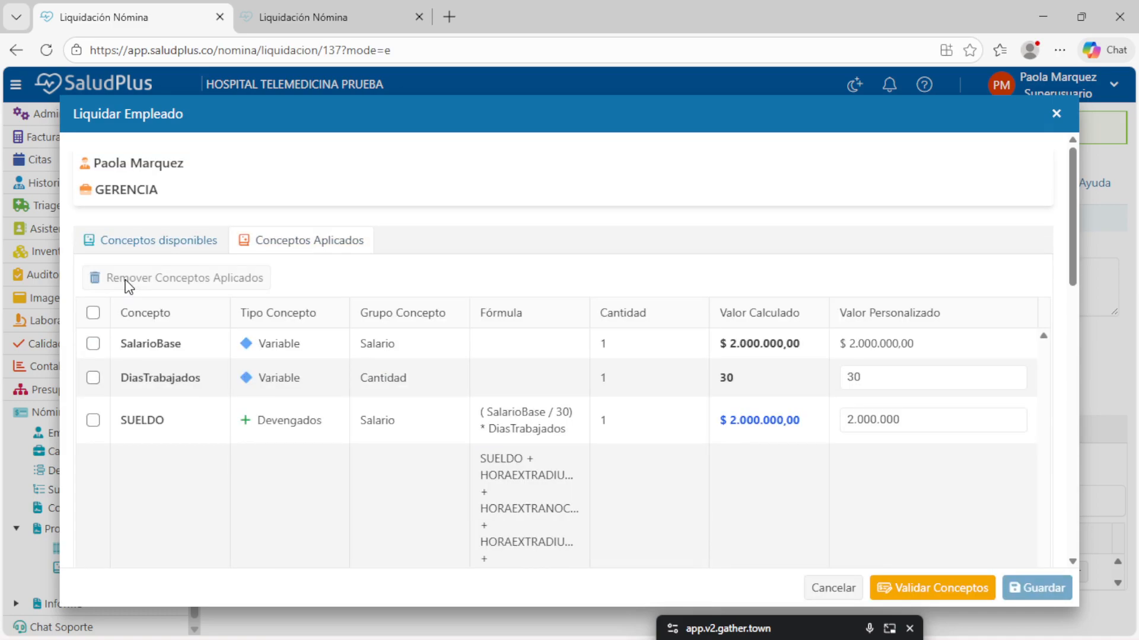
{"action": "left_click", "coordinate": [725, 374]}
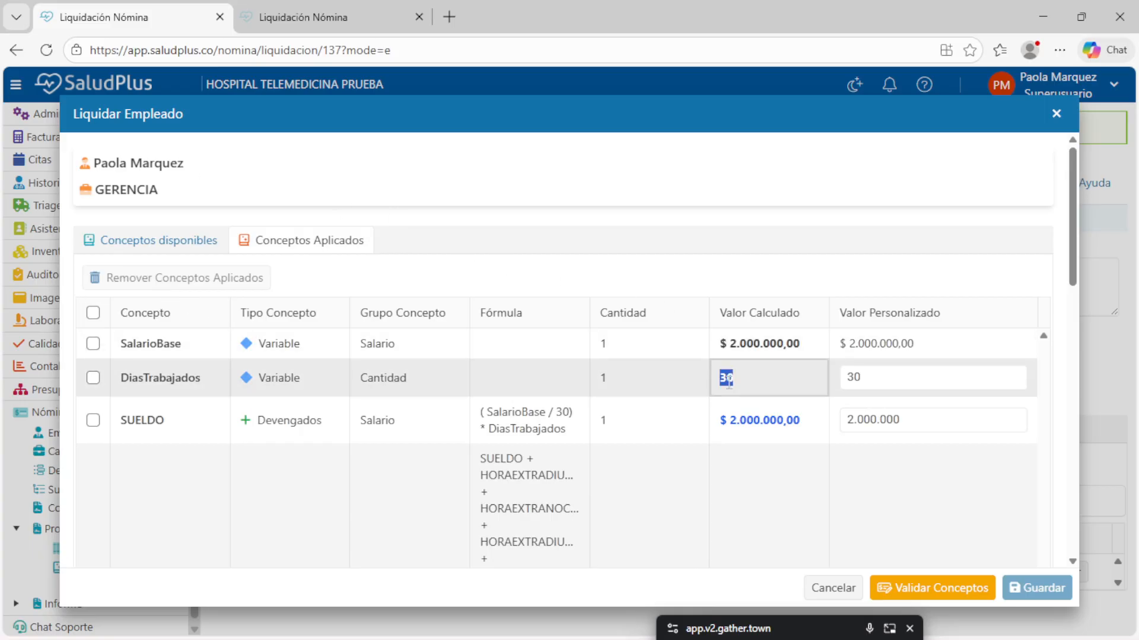
{"action": "left_click", "coordinate": [873, 377]}
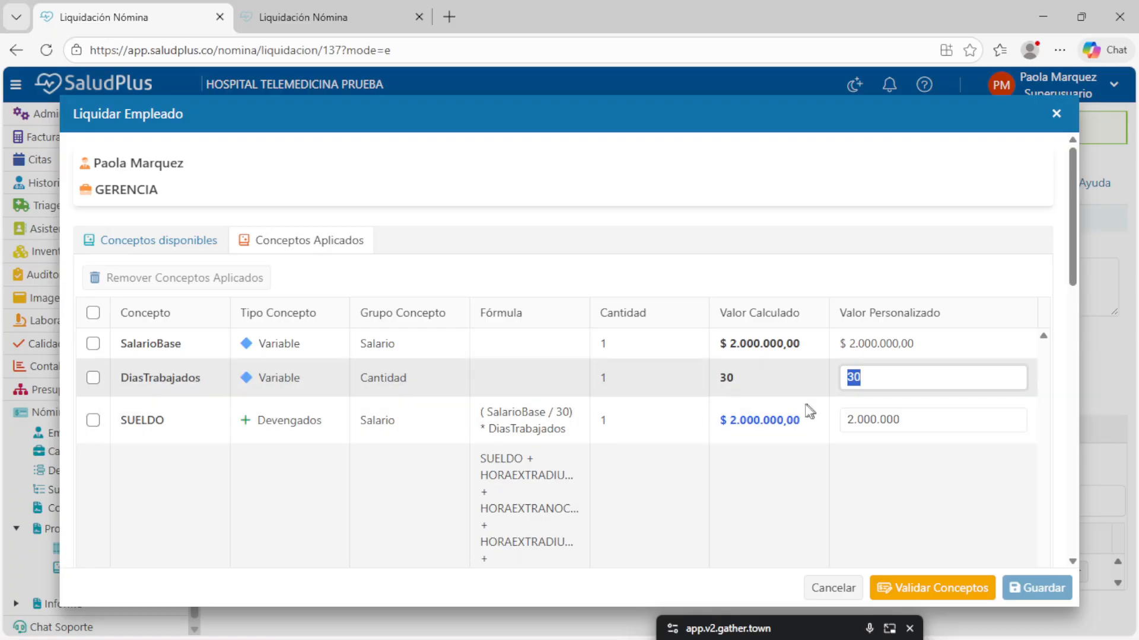
{"action": "scroll", "coordinate": [720, 492], "scroll_direction": "down", "scroll_amount": 1}
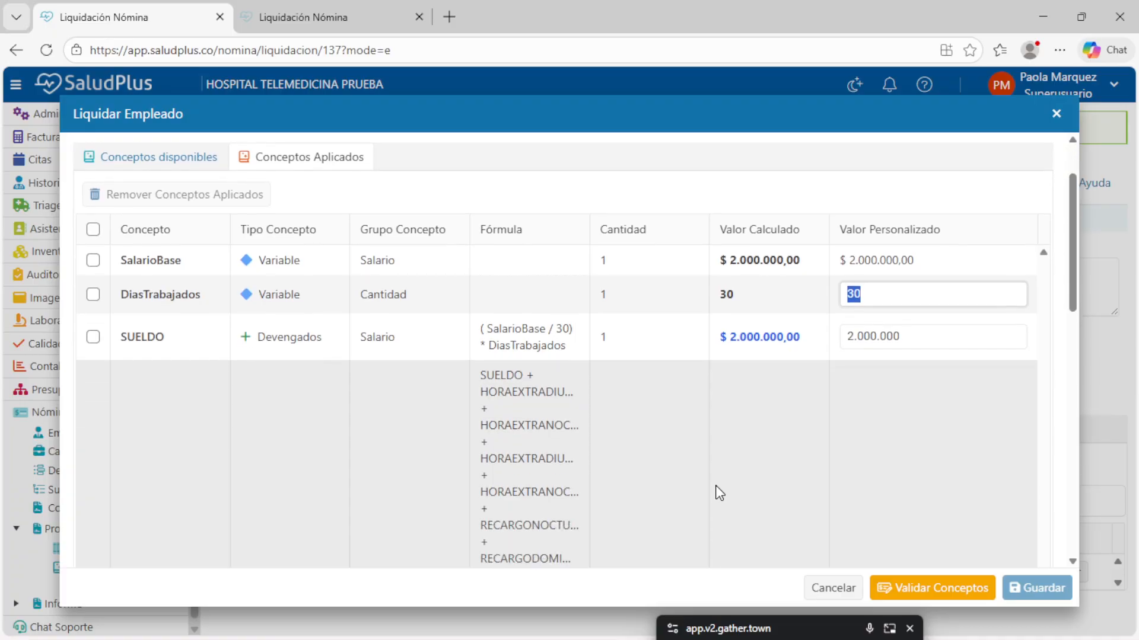
{"action": "scroll", "coordinate": [719, 493], "scroll_direction": "up", "scroll_amount": 1}
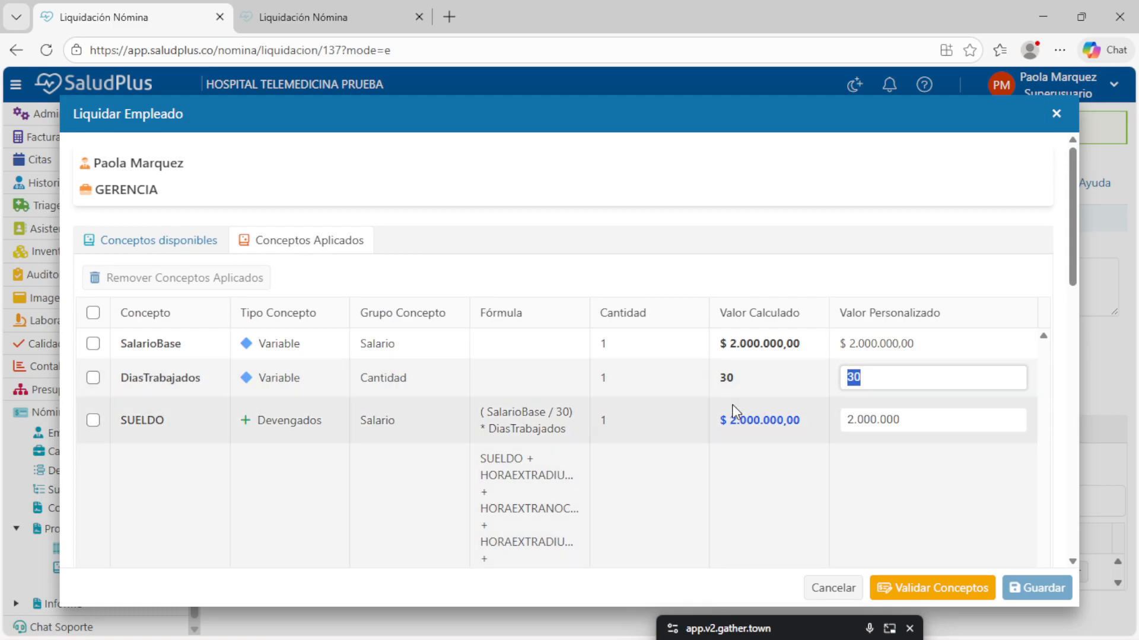
Examine the applied concepts, comparing the calculated and customised values of SUELDO and TOTALDEVENGADO.
{"action": "scroll", "coordinate": [732, 491], "scroll_direction": "down", "scroll_amount": 4}
{"action": "scroll", "coordinate": [717, 498], "scroll_direction": "down", "scroll_amount": 6}
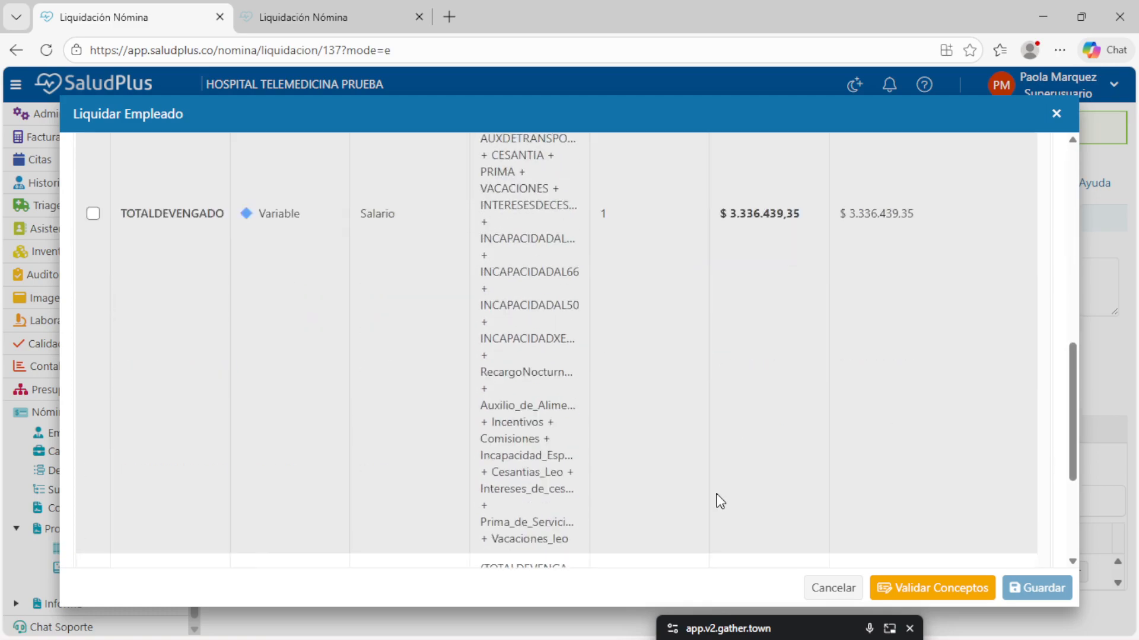
{"action": "scroll", "coordinate": [579, 465], "scroll_direction": "up", "scroll_amount": 10}
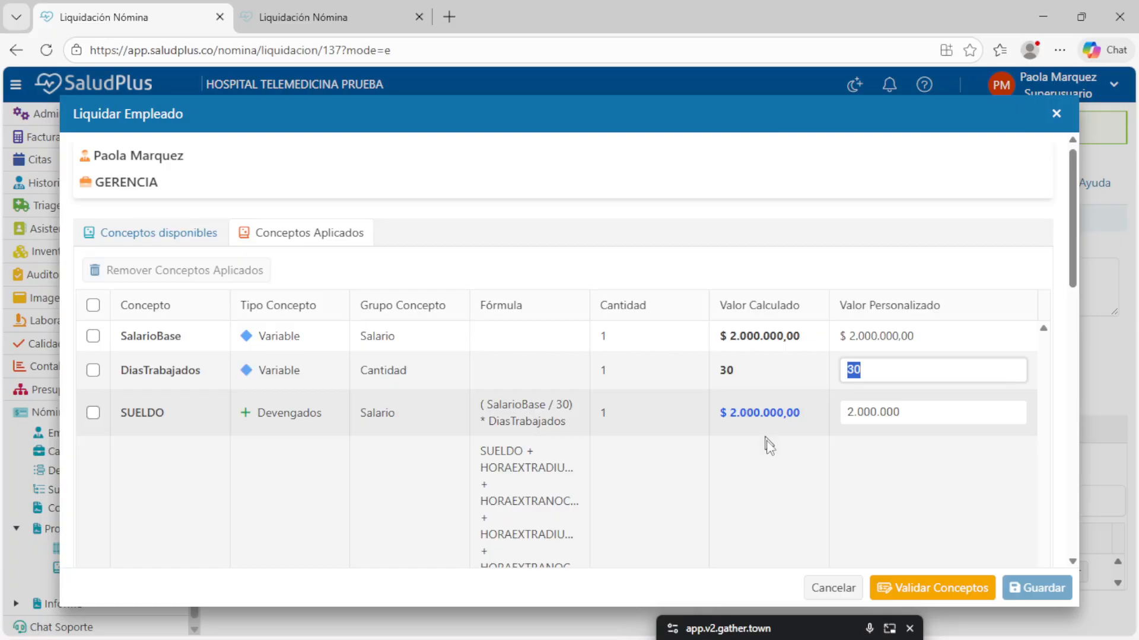
{"action": "scroll", "coordinate": [765, 444], "scroll_direction": "down", "scroll_amount": 8}
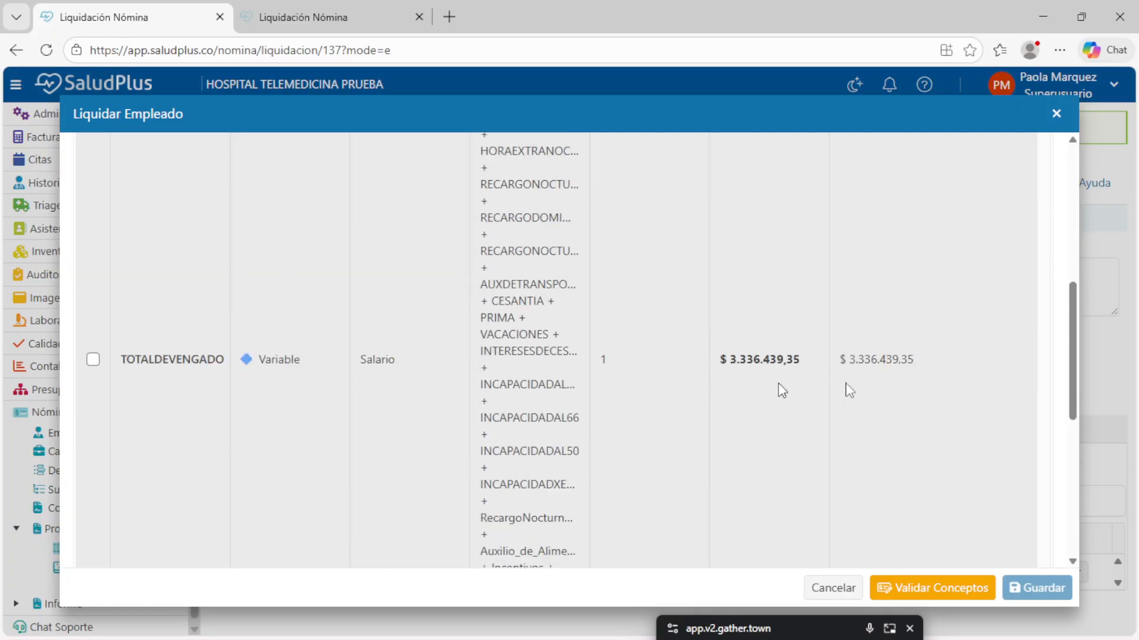
{"action": "scroll", "coordinate": [846, 371], "scroll_direction": "up", "scroll_amount": 5}
{"action": "scroll", "coordinate": [923, 460], "scroll_direction": "down", "scroll_amount": 3}
Review the employee's total earnings, total deductions and net total for the applied concepts.
{"action": "scroll", "coordinate": [907, 451], "scroll_direction": "down", "scroll_amount": 6}
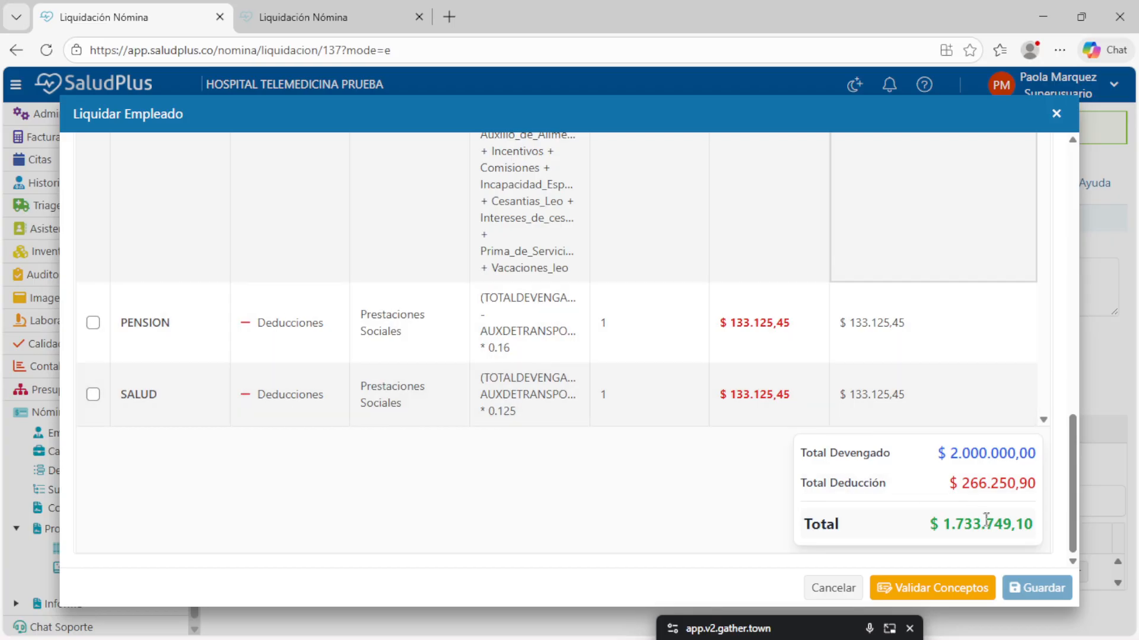
{"action": "triple_click", "coordinate": [958, 526]}
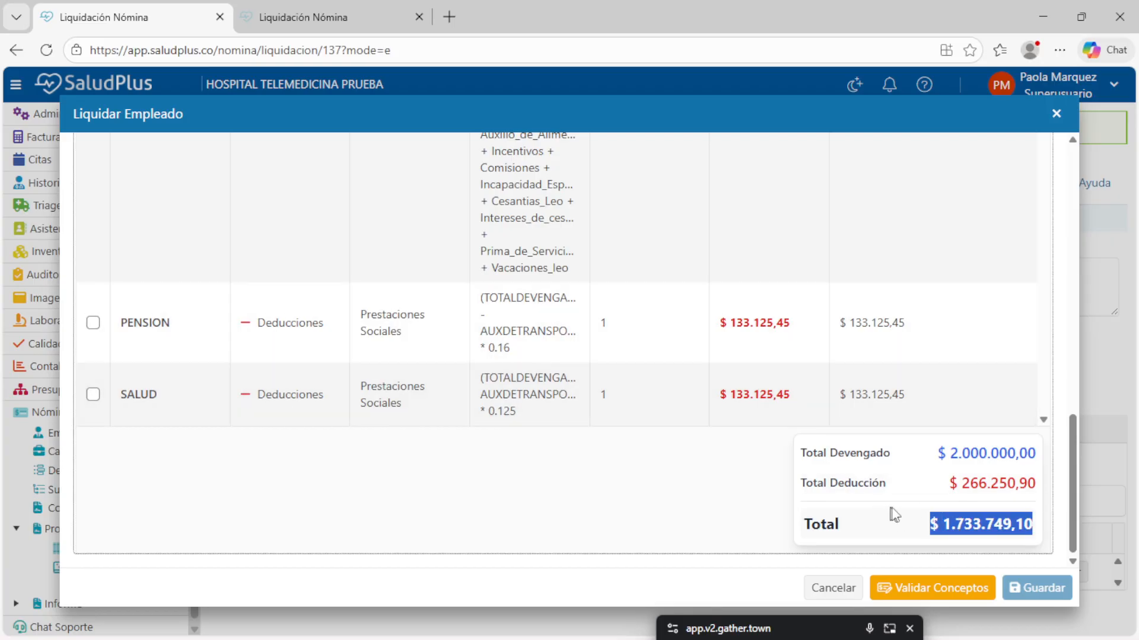
{"action": "triple_click", "coordinate": [996, 521]}
{"action": "triple_click", "coordinate": [847, 447]}
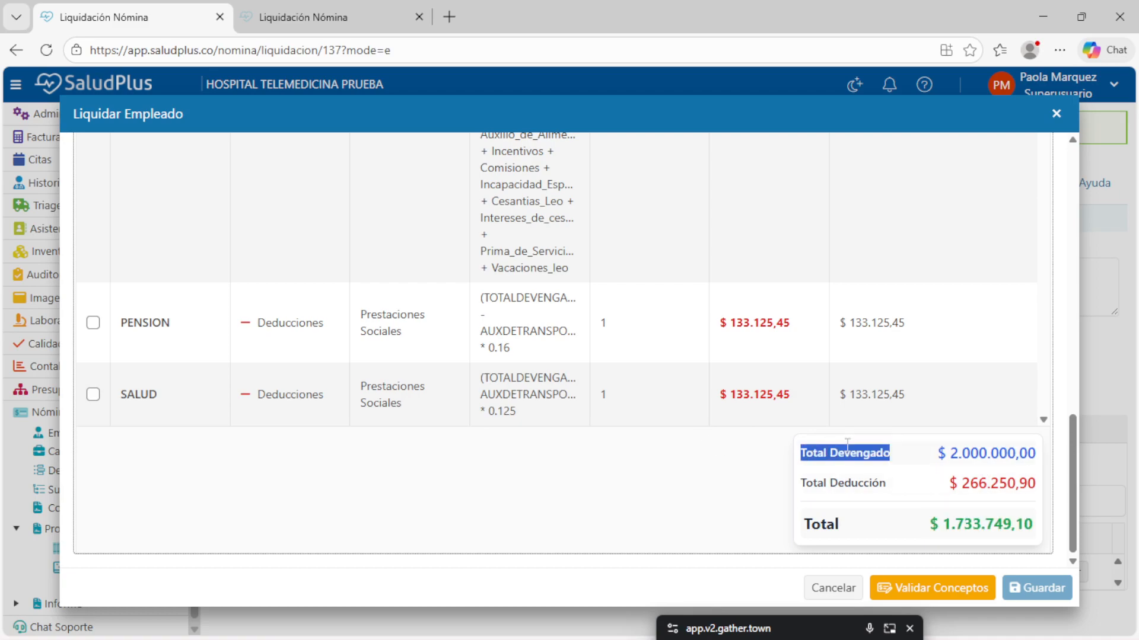
{"action": "triple_click", "coordinate": [842, 481]}
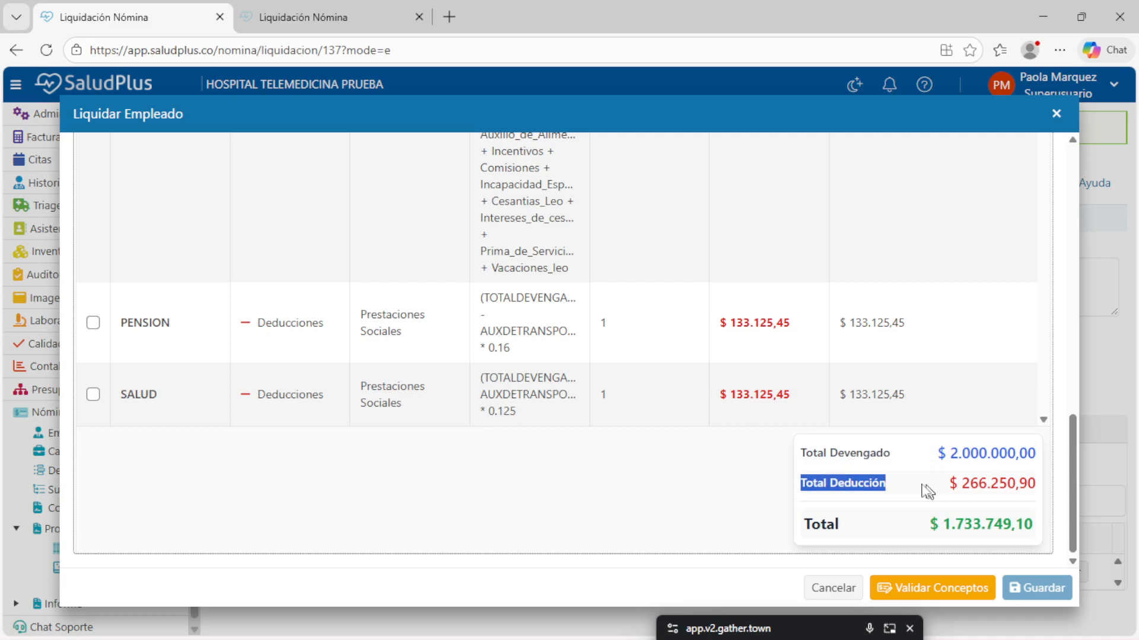
{"action": "double_click", "coordinate": [998, 484]}
{"action": "scroll", "coordinate": [678, 432], "scroll_direction": "up", "scroll_amount": 10}
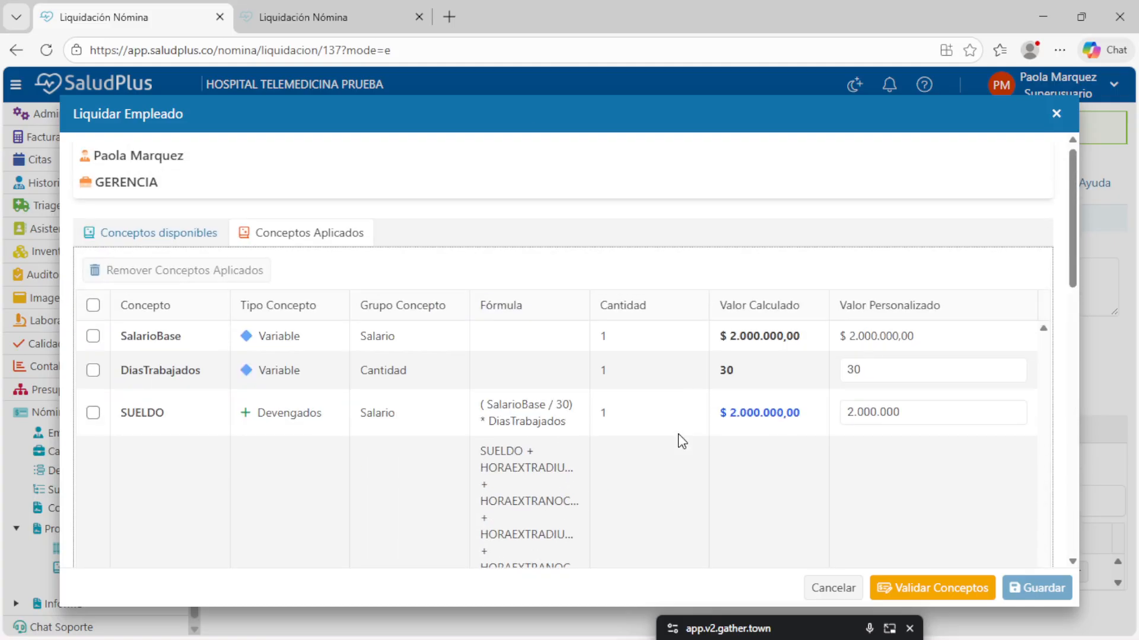
{"action": "scroll", "coordinate": [586, 416], "scroll_direction": "down", "scroll_amount": 4}
{"action": "scroll", "coordinate": [433, 379], "scroll_direction": "up", "scroll_amount": 5}
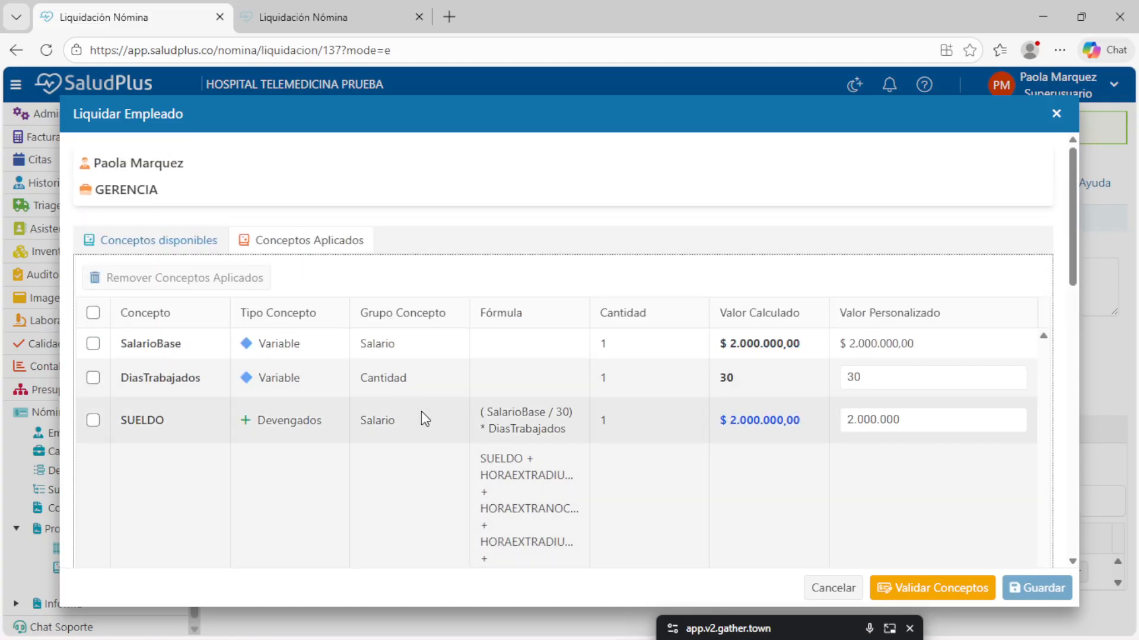
{"action": "scroll", "coordinate": [424, 418], "scroll_direction": "down", "scroll_amount": 2}
{"action": "scroll", "coordinate": [140, 261], "scroll_direction": "up", "scroll_amount": 2}
Look through the remaining available concepts, including overtime, allowances, social benefits, sick leave and deductions.
{"action": "left_click", "coordinate": [142, 243]}
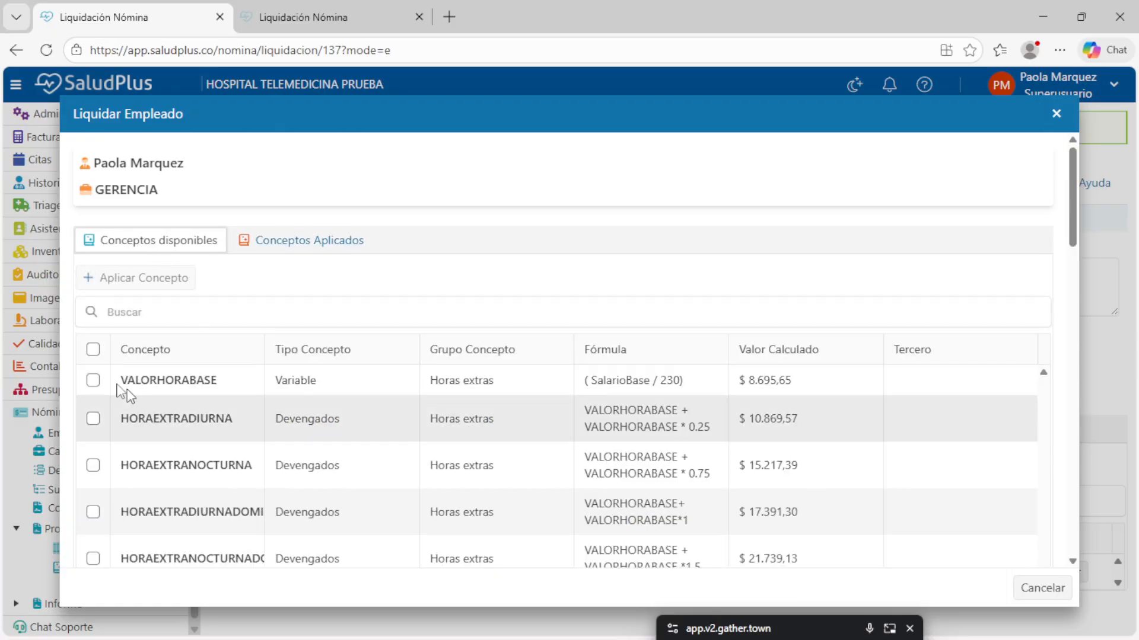
{"action": "scroll", "coordinate": [177, 407], "scroll_direction": "down", "scroll_amount": 15}
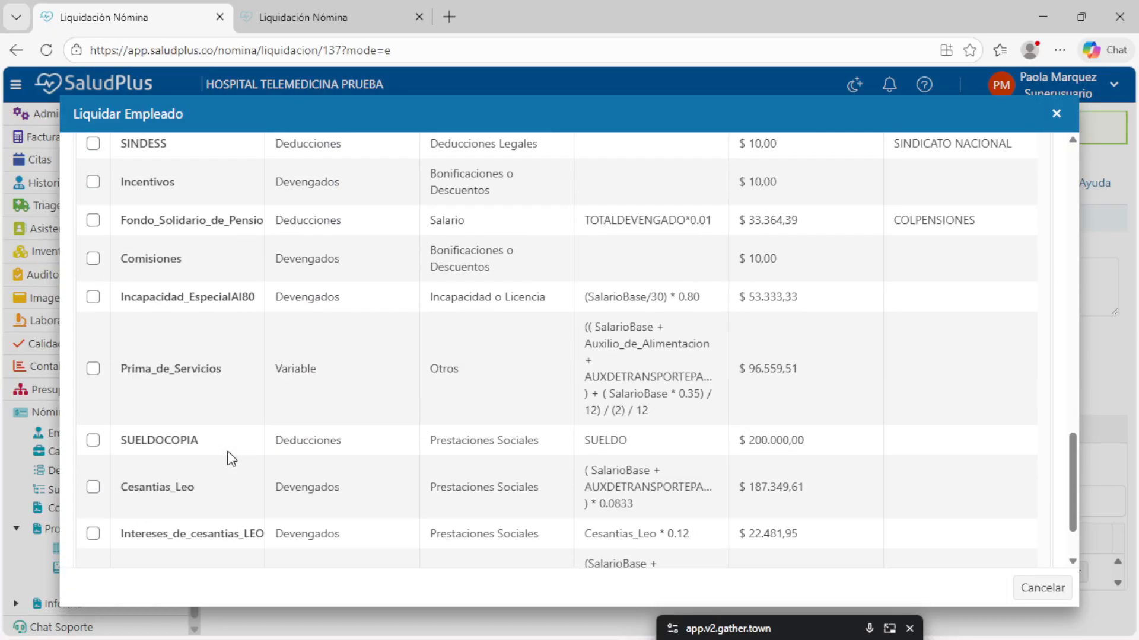
{"action": "scroll", "coordinate": [196, 483], "scroll_direction": "down", "scroll_amount": 3}
{"action": "scroll", "coordinate": [186, 455], "scroll_direction": "up", "scroll_amount": 7}
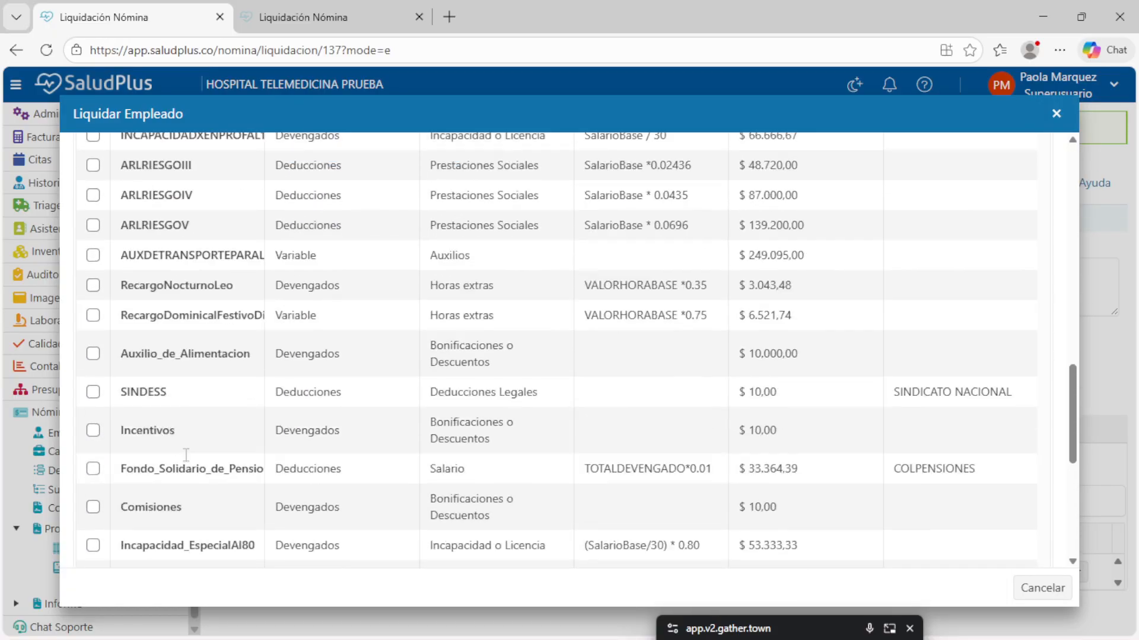
{"action": "scroll", "coordinate": [186, 454], "scroll_direction": "up", "scroll_amount": 10}
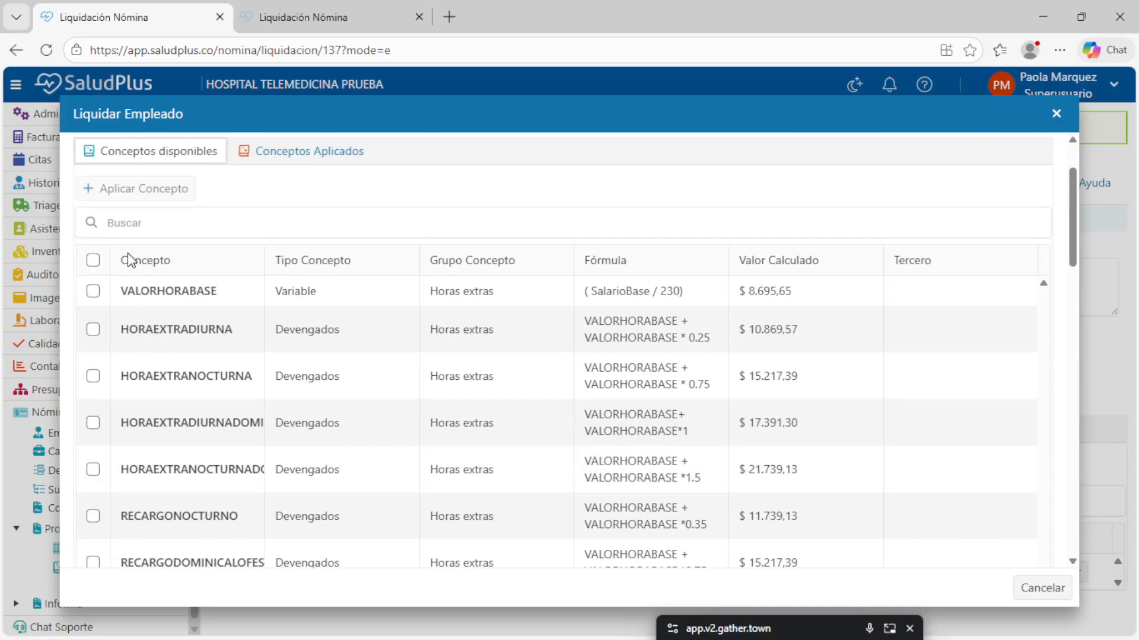
{"action": "scroll", "coordinate": [222, 466], "scroll_direction": "down", "scroll_amount": 7}
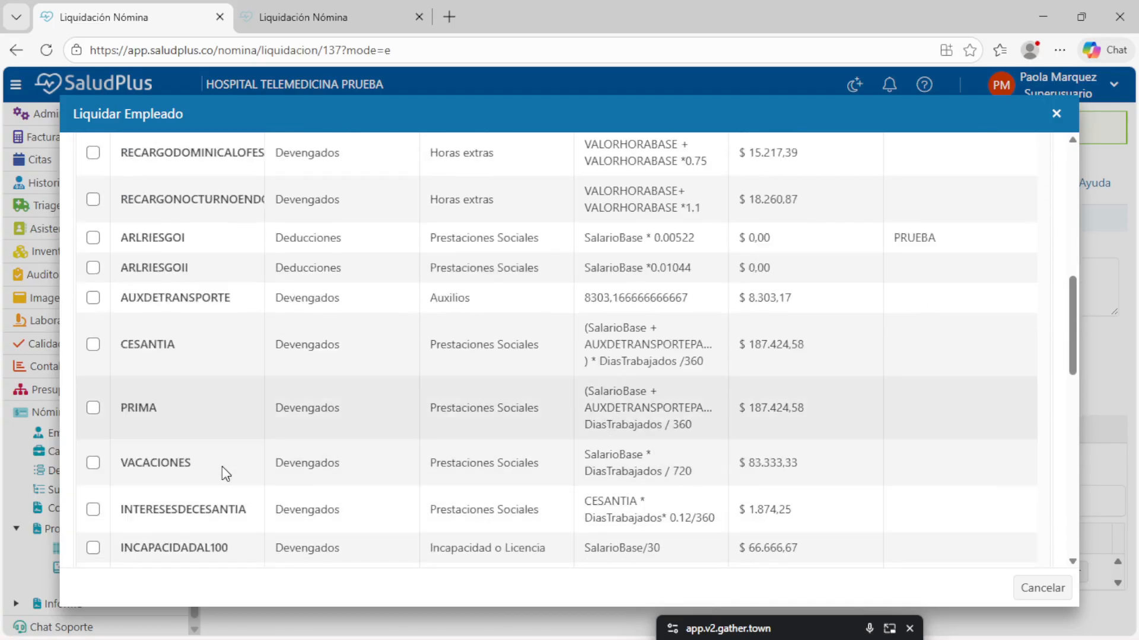
{"action": "scroll", "coordinate": [222, 466], "scroll_direction": "down", "scroll_amount": 7}
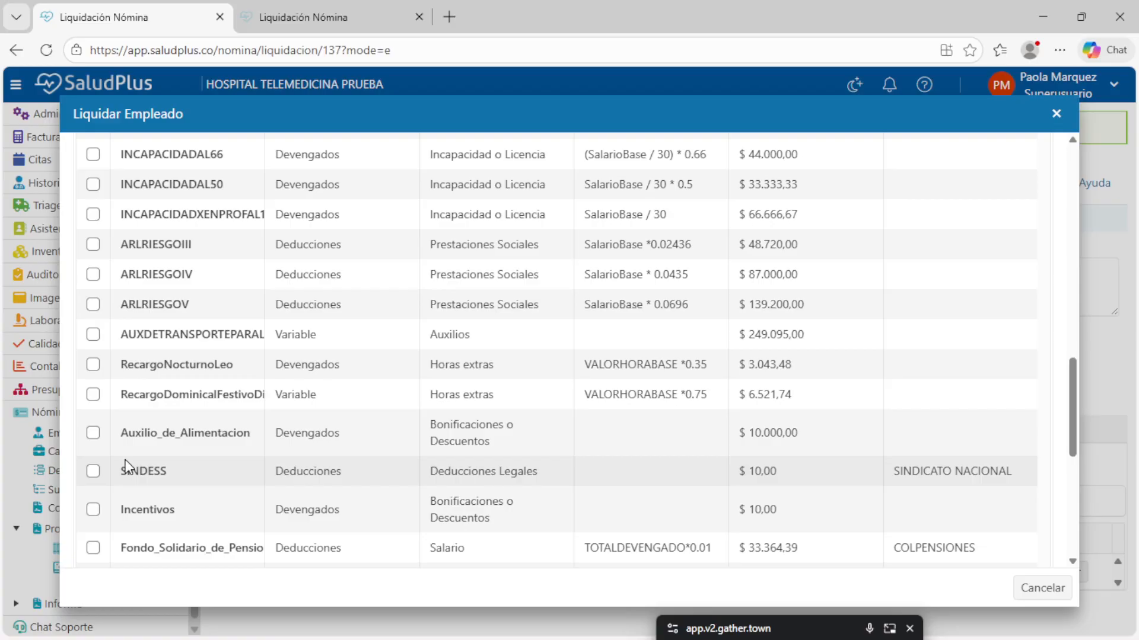
{"action": "scroll", "coordinate": [130, 477], "scroll_direction": "down", "scroll_amount": 7}
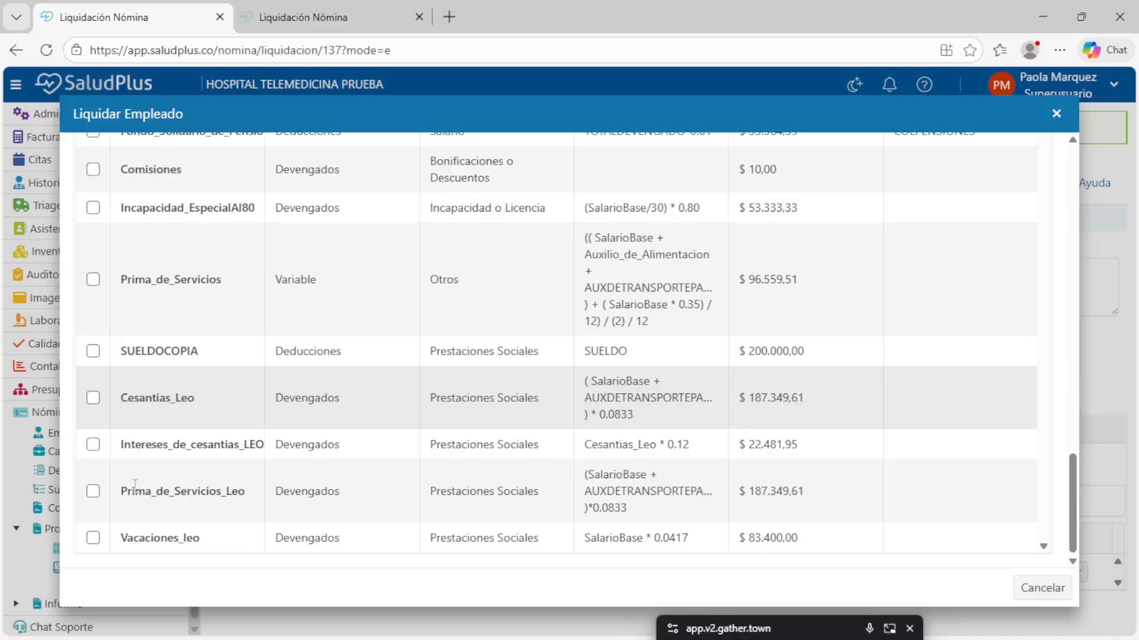
{"action": "scroll", "coordinate": [136, 486], "scroll_direction": "up", "scroll_amount": 5}
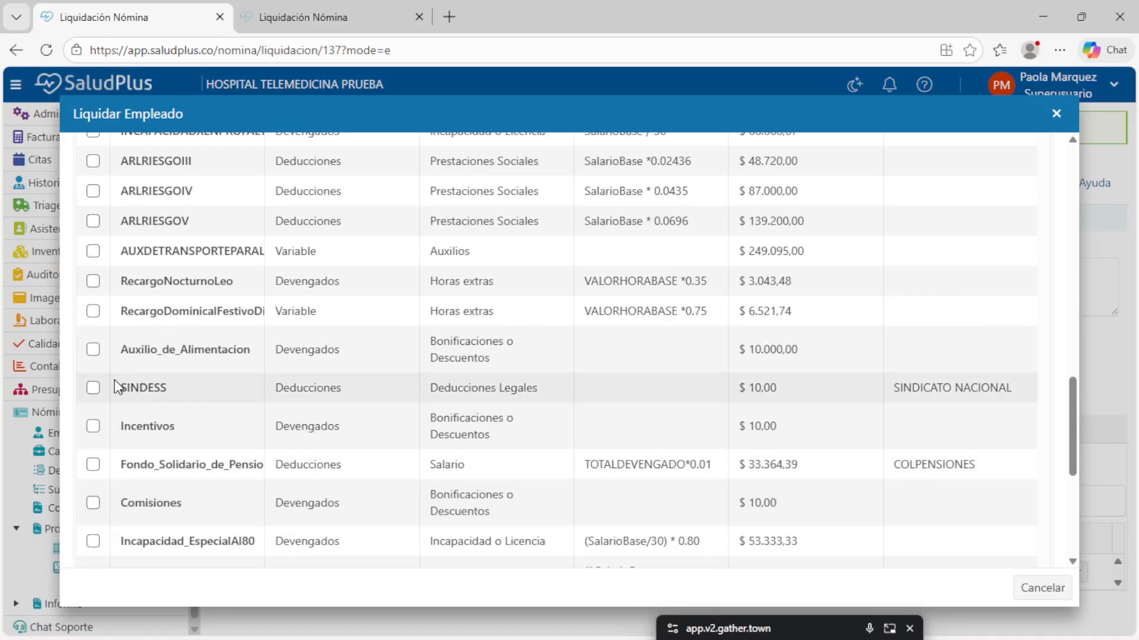
{"action": "scroll", "coordinate": [115, 382], "scroll_direction": "up", "scroll_amount": 3}
{"action": "scroll", "coordinate": [104, 428], "scroll_direction": "down", "scroll_amount": 3}
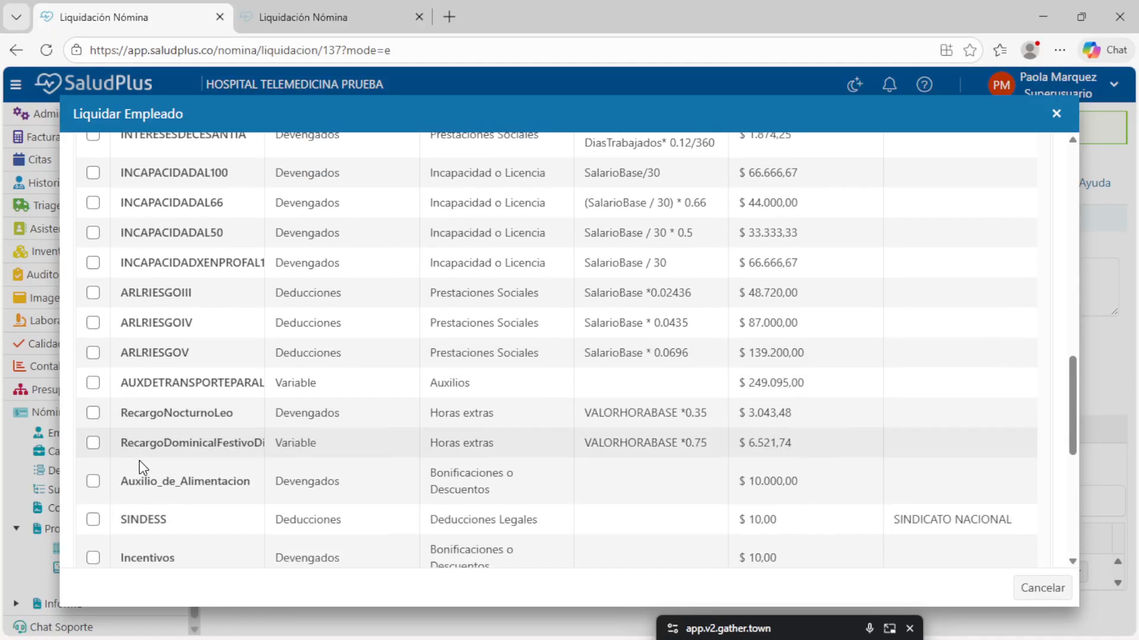
{"action": "scroll", "coordinate": [101, 368], "scroll_direction": "up", "scroll_amount": 15}
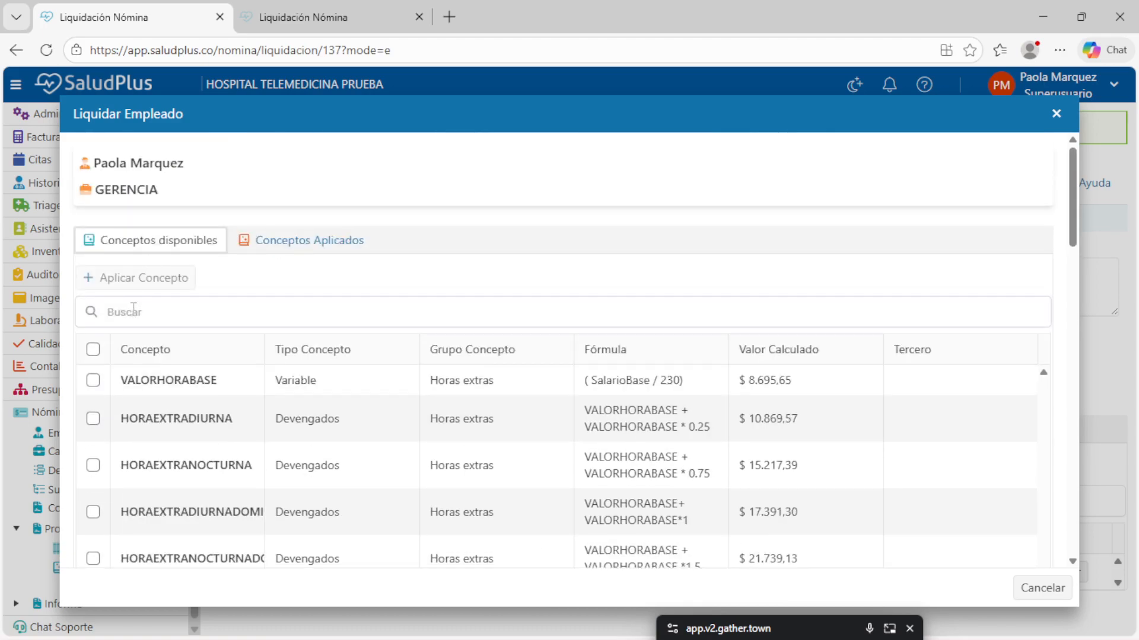
Search the available concepts for AUX and apply AUXDETRANSPORTE to the employee.
{"action": "left_click", "coordinate": [133, 307]}
{"action": "type", "text": "AUX"}
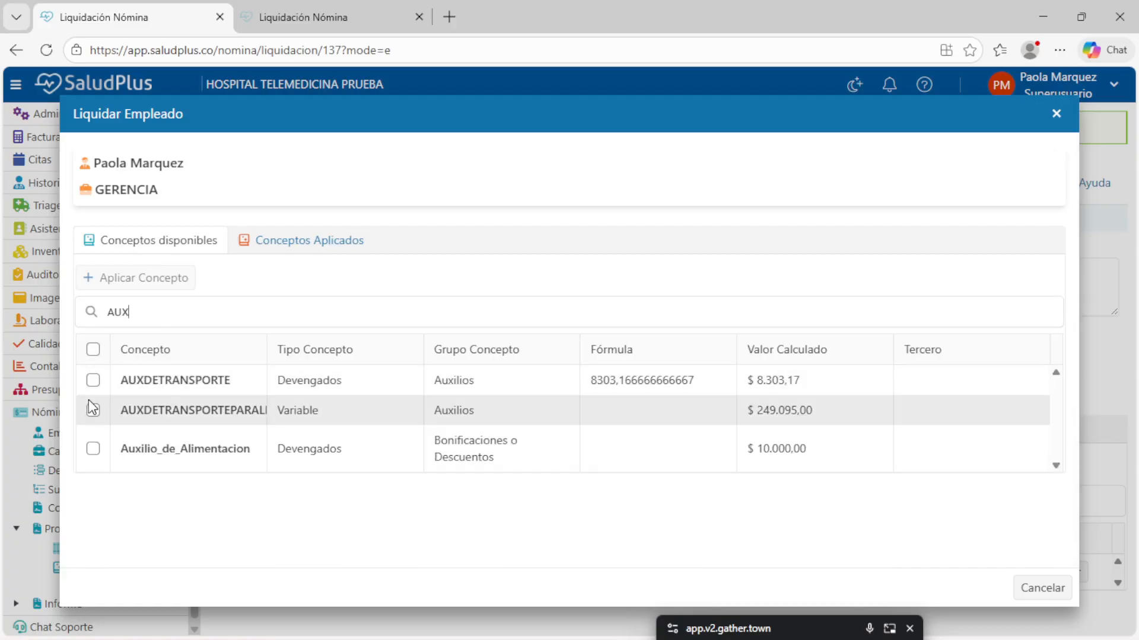
{"action": "left_click", "coordinate": [93, 382]}
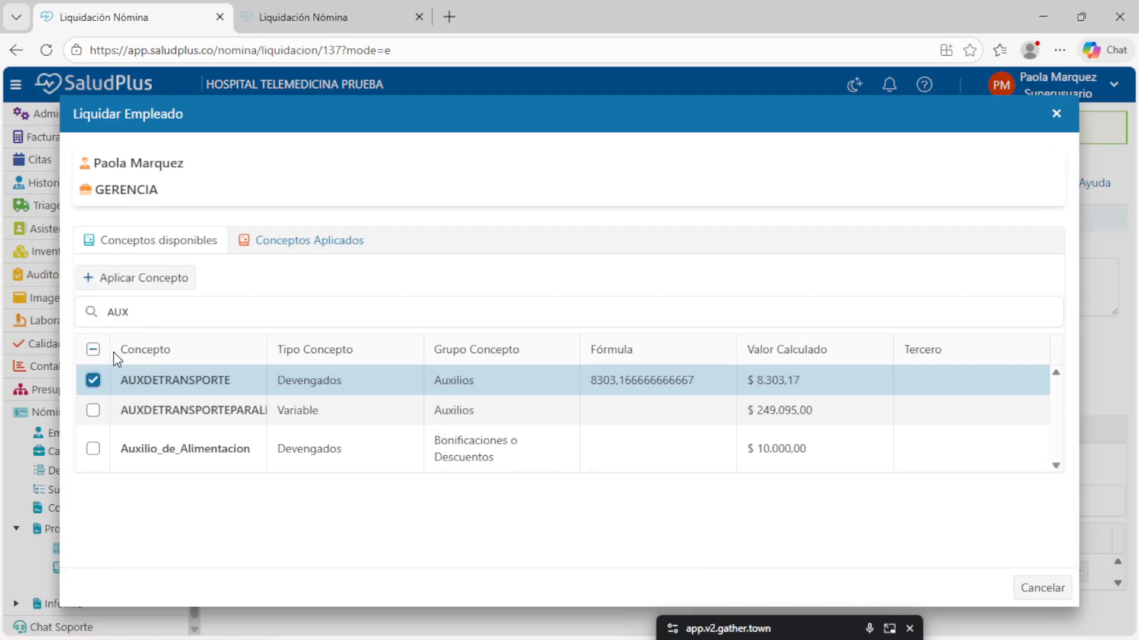
{"action": "left_click", "coordinate": [147, 279]}
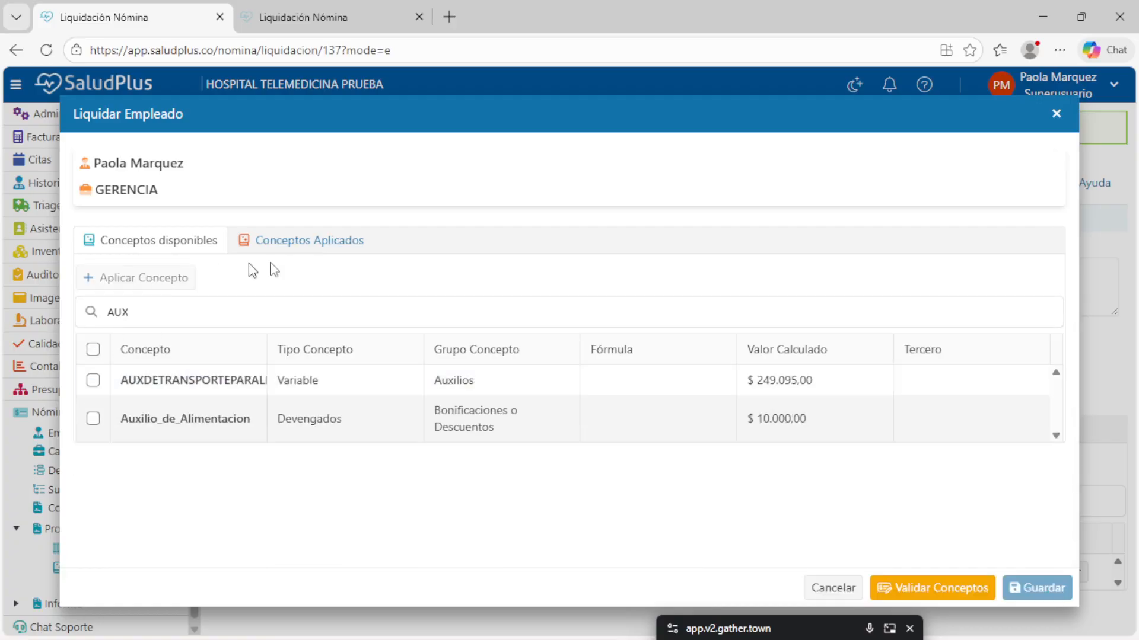
Set the quantity of the applied AUXDETRANSPORTE concept to 30.
{"action": "left_click", "coordinate": [301, 244]}
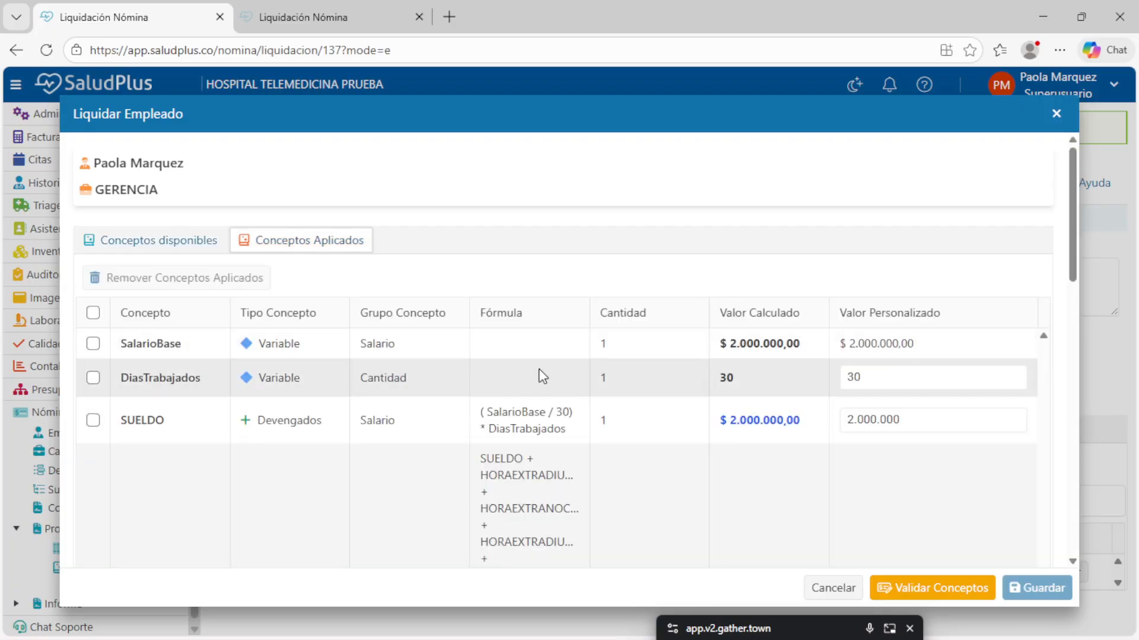
{"action": "scroll", "coordinate": [190, 454], "scroll_direction": "down", "scroll_amount": 4}
{"action": "scroll", "coordinate": [267, 478], "scroll_direction": "down", "scroll_amount": 10}
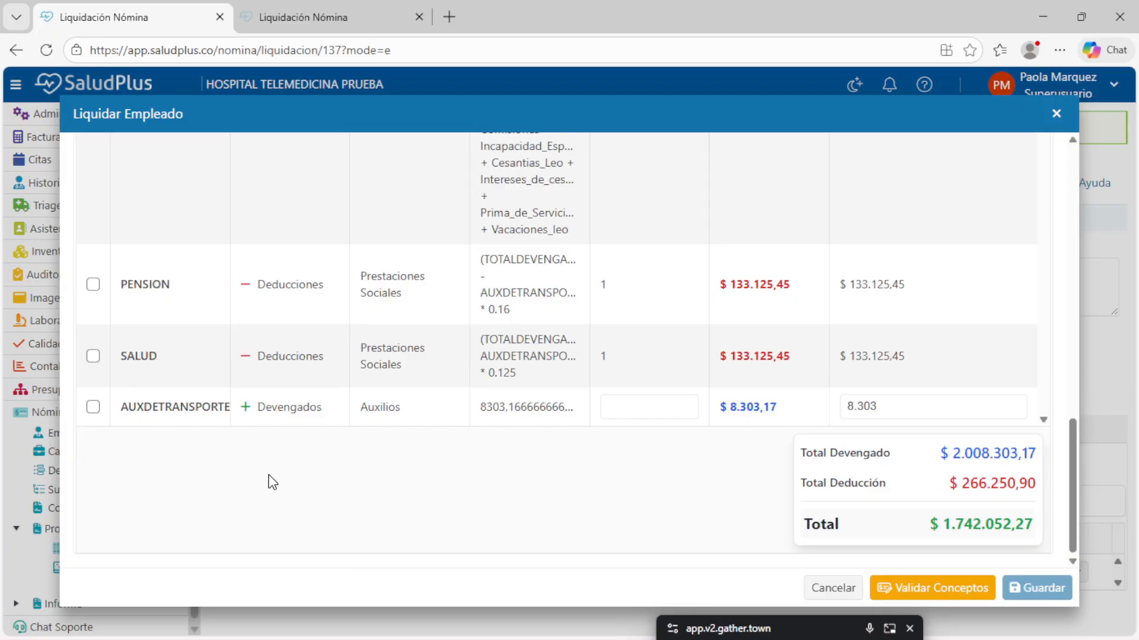
{"action": "left_click", "coordinate": [651, 408]}
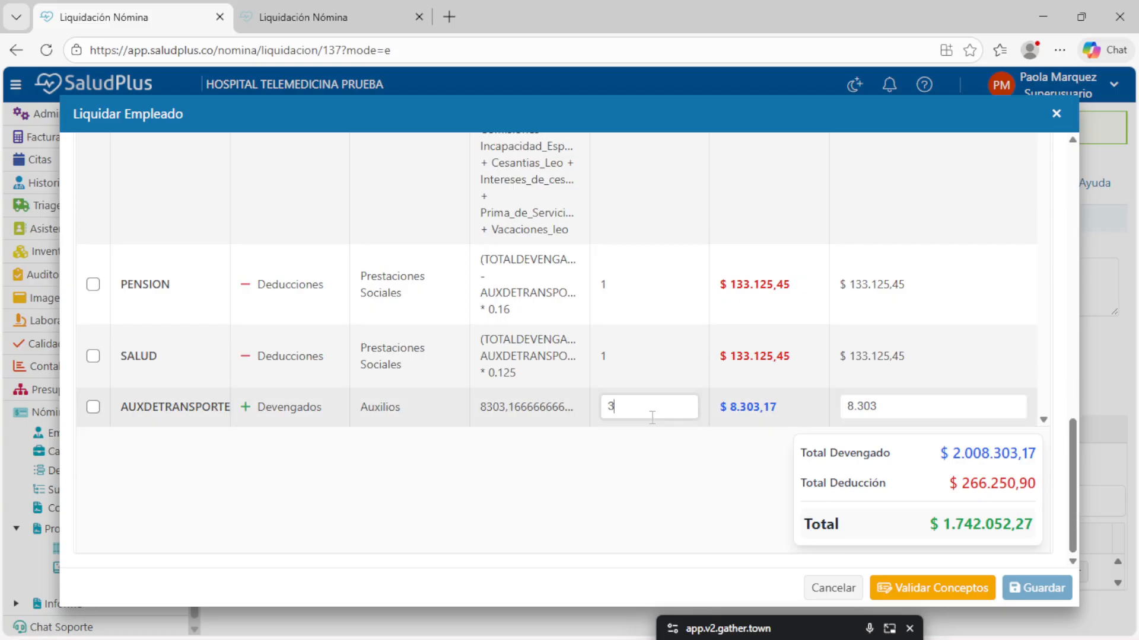
{"action": "type", "text": "30"}
{"action": "key", "text": "Tab"}
{"action": "left_click", "coordinate": [565, 486]}
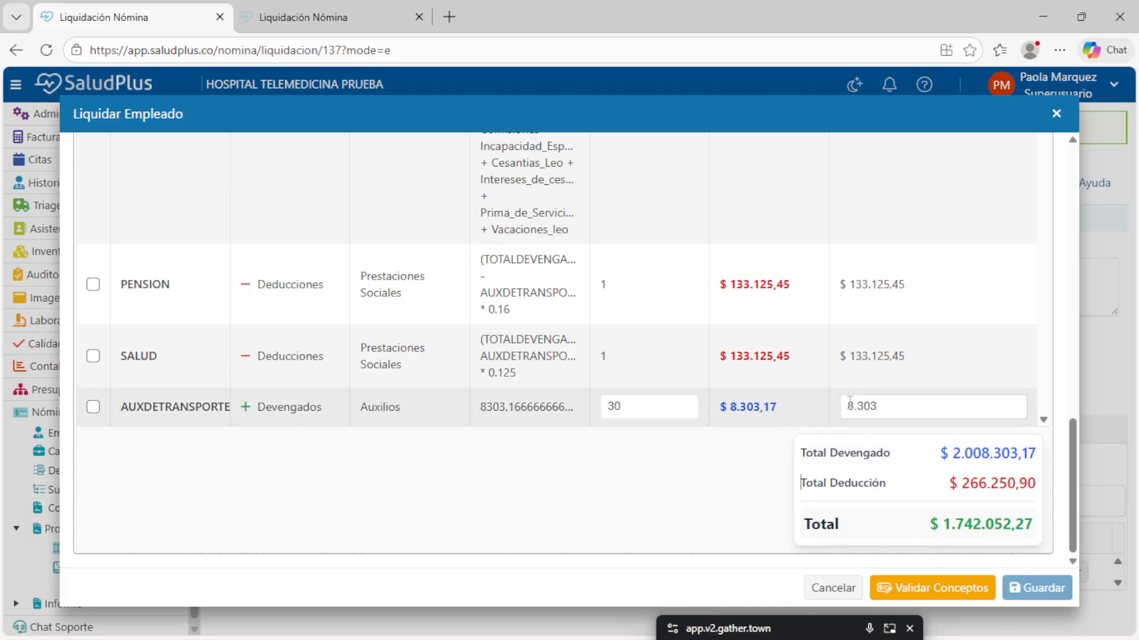
Validate the applied concepts and review the recalculated customised values and totals.
{"action": "triple_click", "coordinate": [763, 408]}
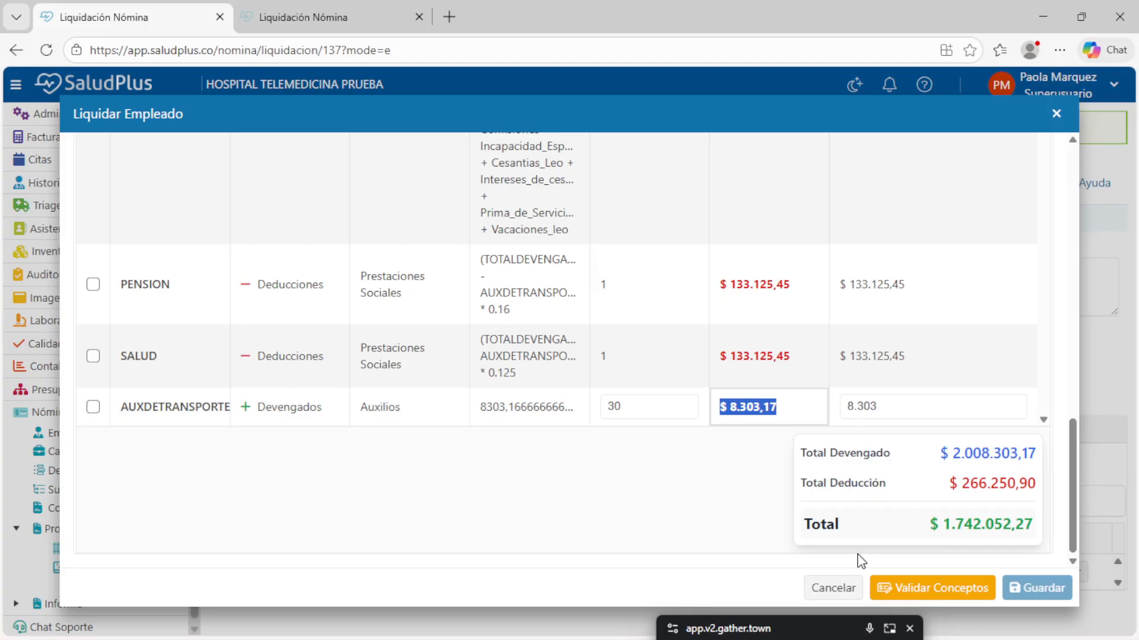
{"action": "left_click", "coordinate": [934, 588]}
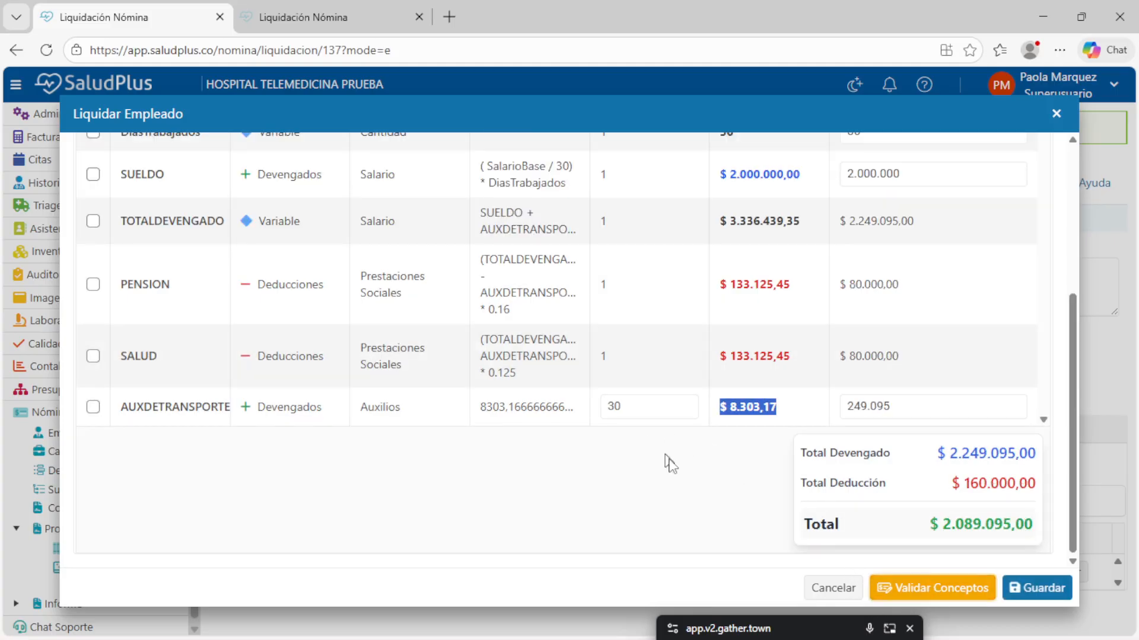
{"action": "scroll", "coordinate": [685, 498], "scroll_direction": "up", "scroll_amount": 2}
{"action": "scroll", "coordinate": [686, 497], "scroll_direction": "down", "scroll_amount": 1}
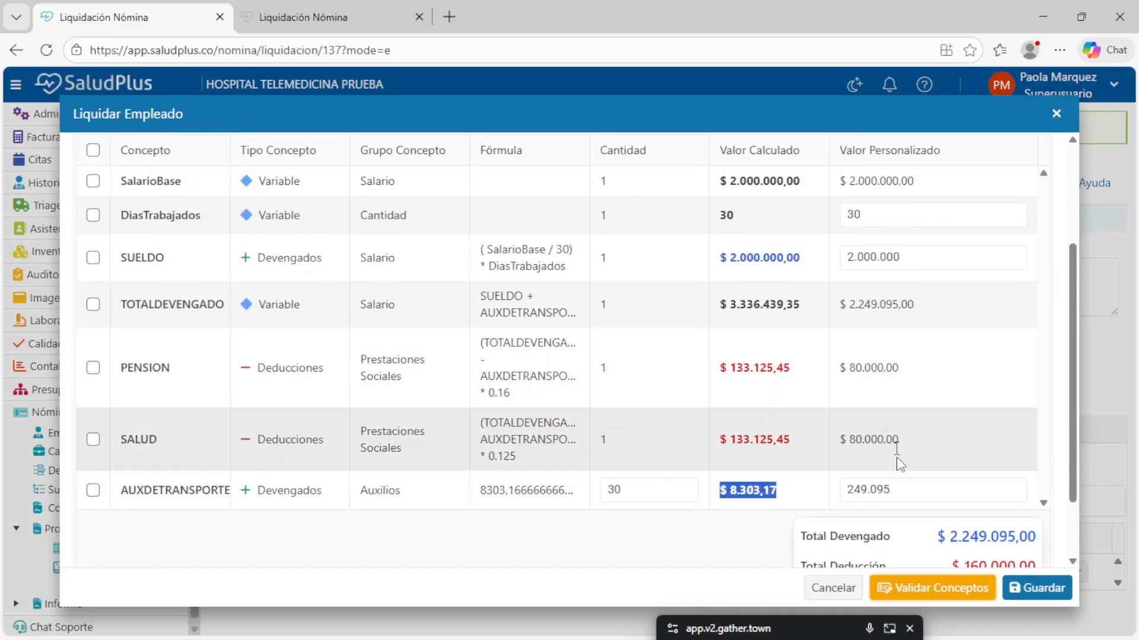
{"action": "scroll", "coordinate": [905, 481], "scroll_direction": "down", "scroll_amount": 1}
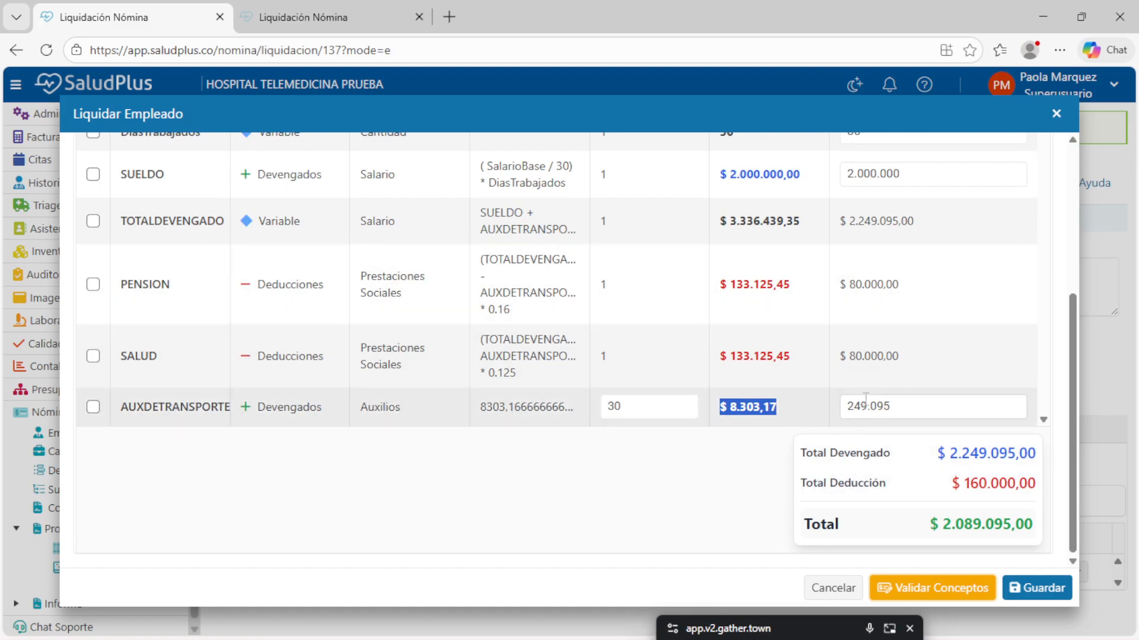
Check the employee's customised PENSION and SALUD amounts and the totals, and save the employee's settlement.
{"action": "scroll", "coordinate": [866, 401], "scroll_direction": "up", "scroll_amount": 3}
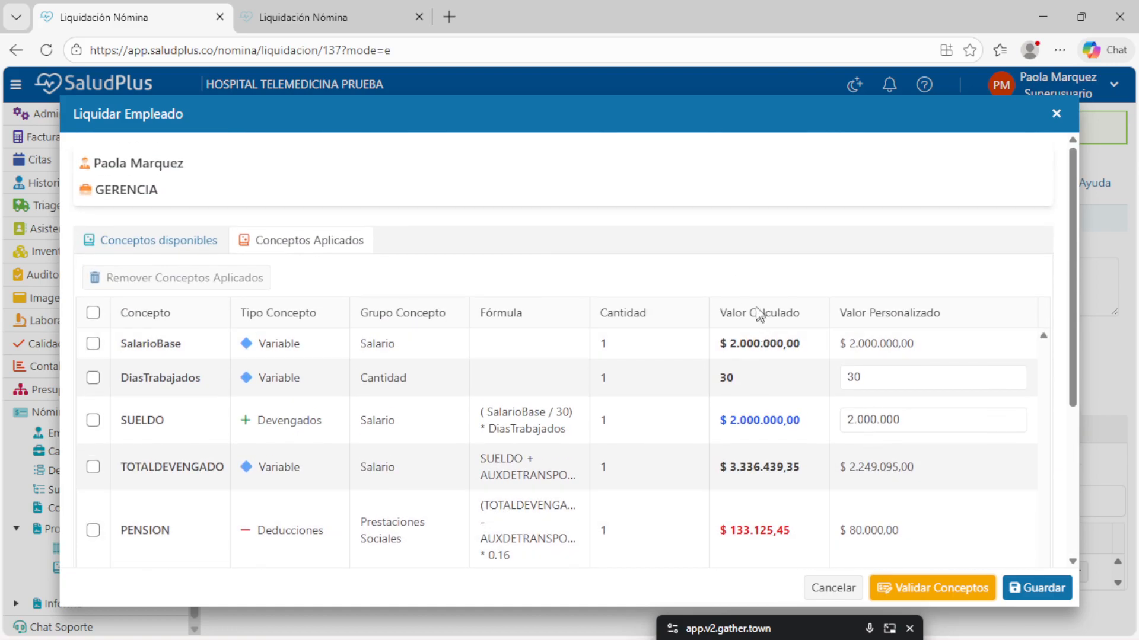
{"action": "scroll", "coordinate": [745, 528], "scroll_direction": "down", "scroll_amount": 3}
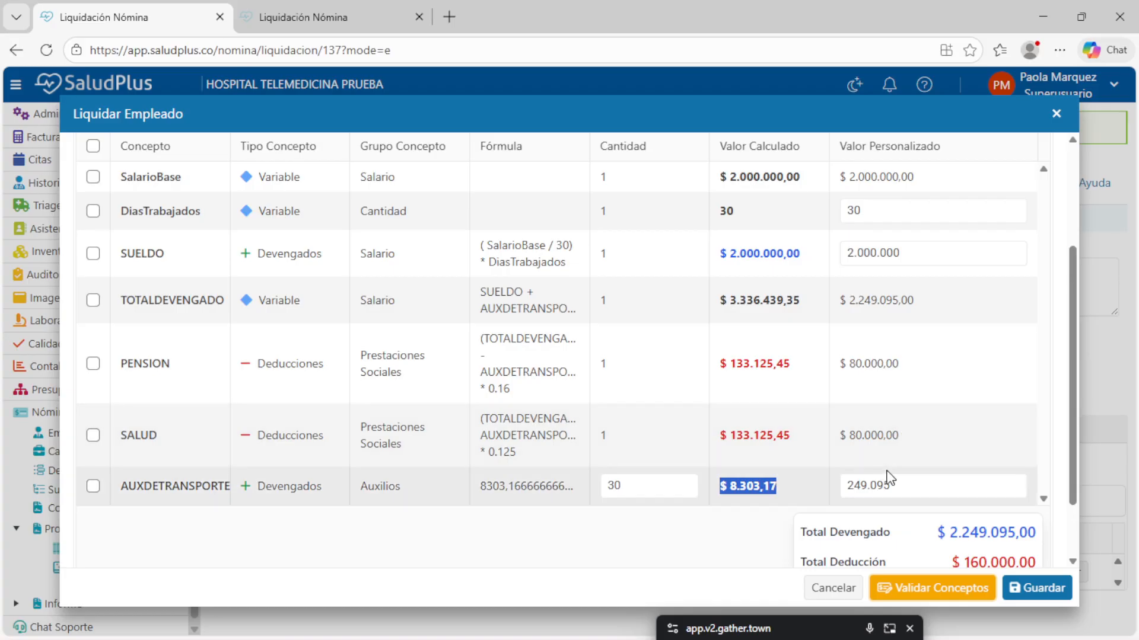
{"action": "triple_click", "coordinate": [885, 364]}
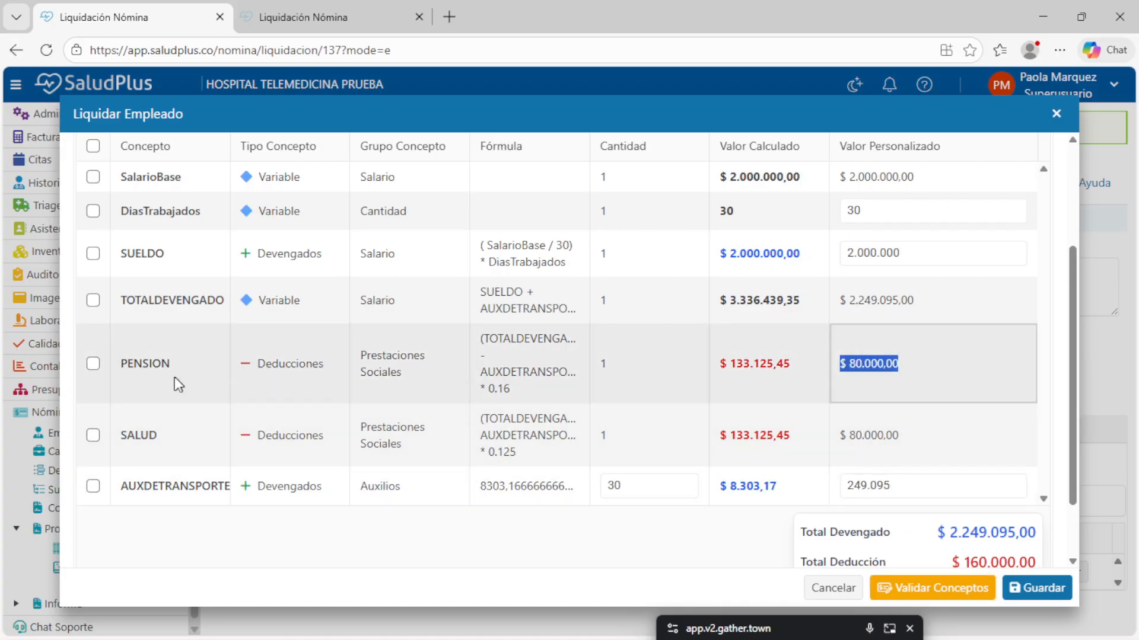
{"action": "double_click", "coordinate": [872, 435]}
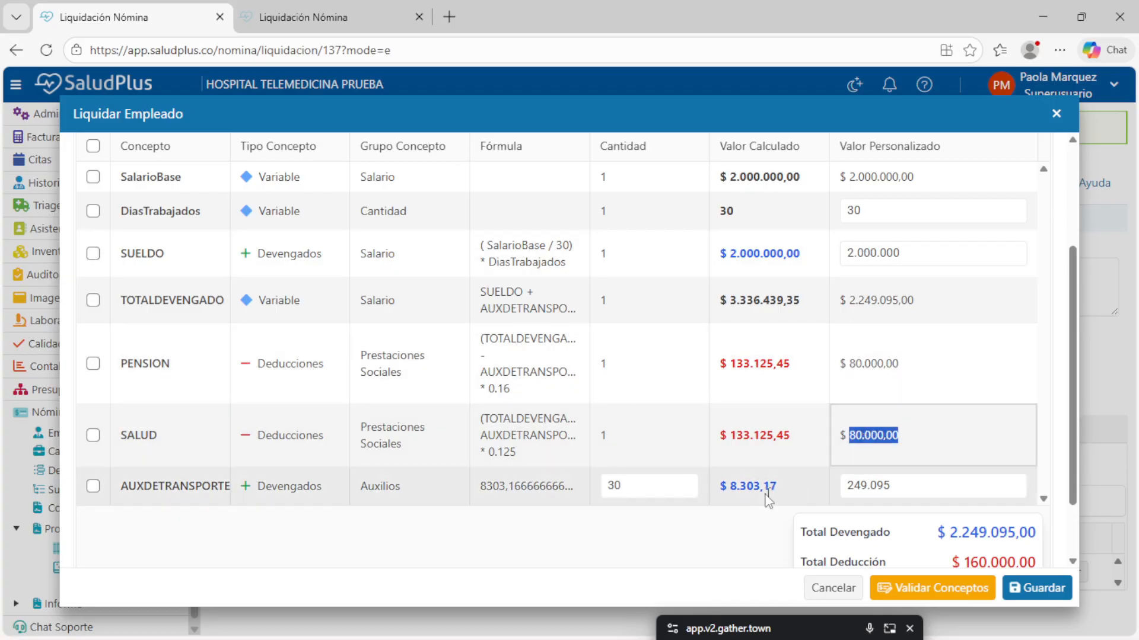
{"action": "scroll", "coordinate": [922, 540], "scroll_direction": "down", "scroll_amount": 1}
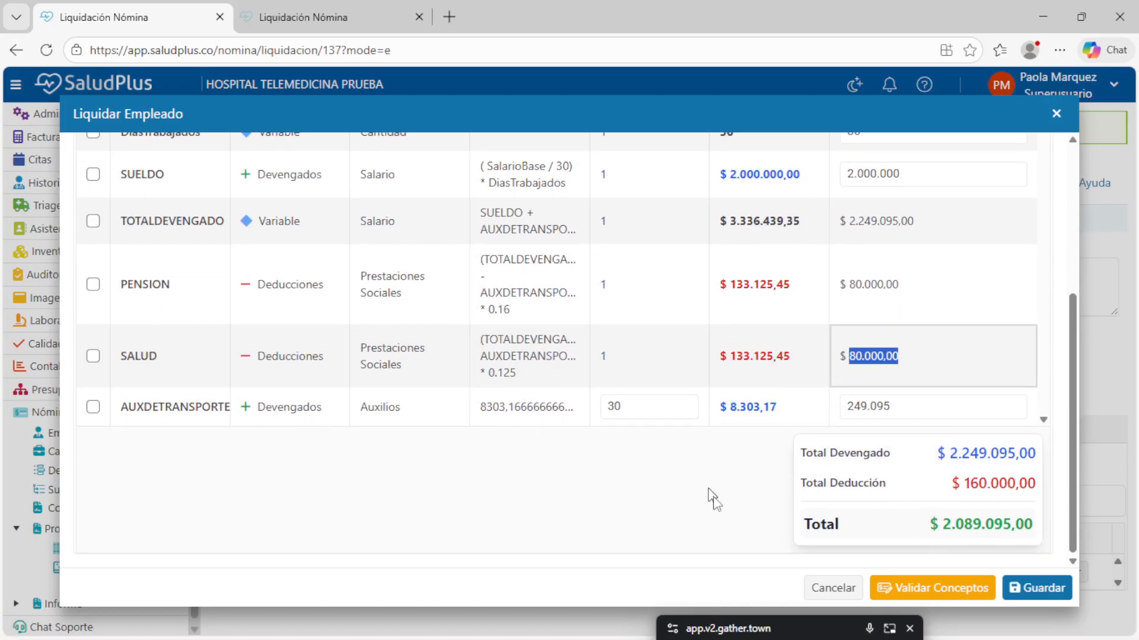
{"action": "scroll", "coordinate": [516, 462], "scroll_direction": "up", "scroll_amount": 5}
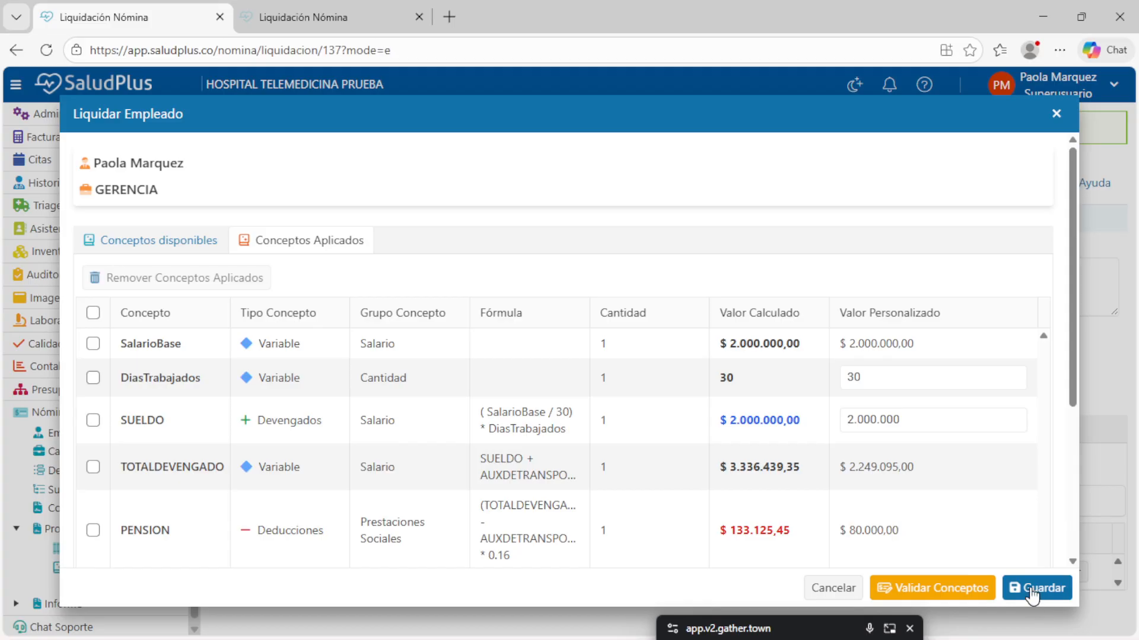
{"action": "left_click", "coordinate": [1032, 593]}
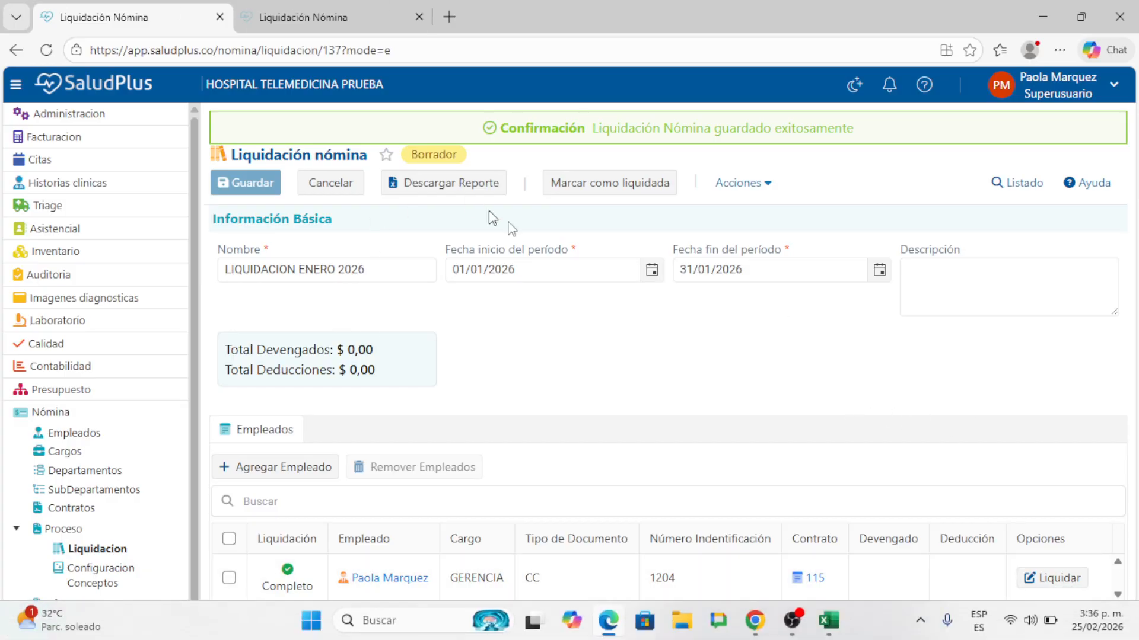
Mark LIQUIDACION ENERO 2026 as liquidated, and view the employee's applied concepts in edit mode without changing them.
{"action": "left_click", "coordinate": [594, 184]}
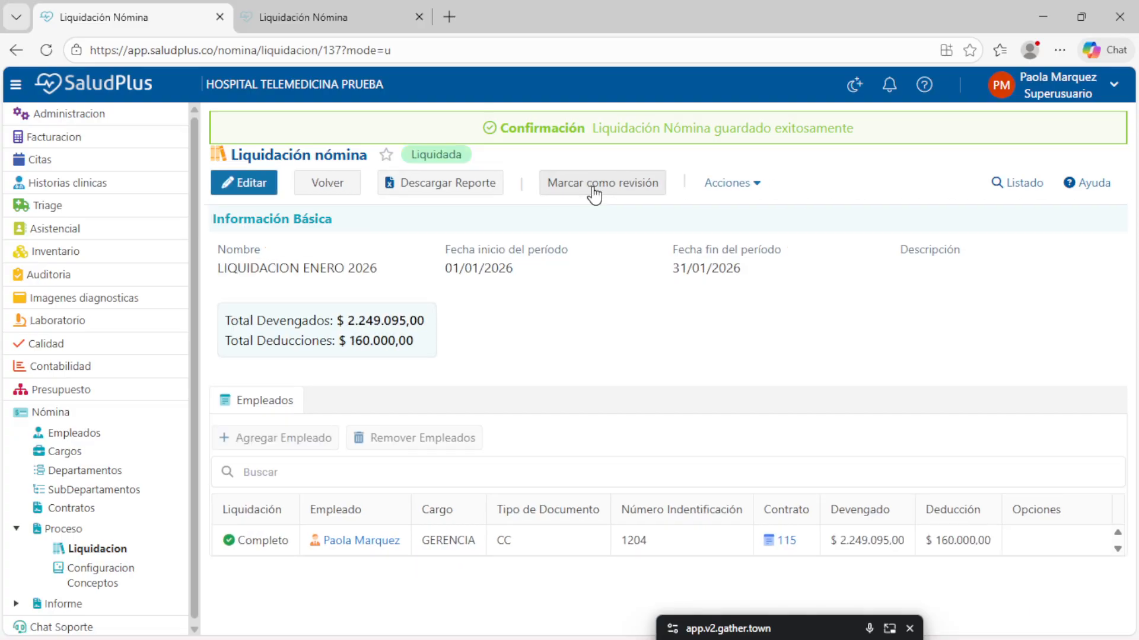
{"action": "double_click", "coordinate": [436, 154]}
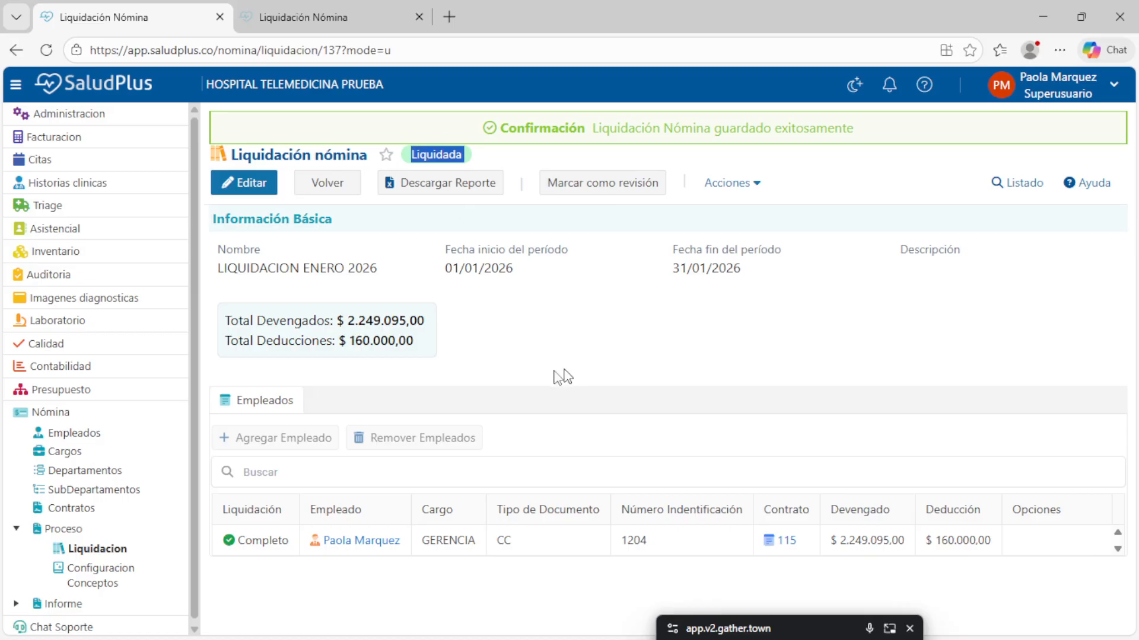
{"action": "left_click", "coordinate": [247, 185]}
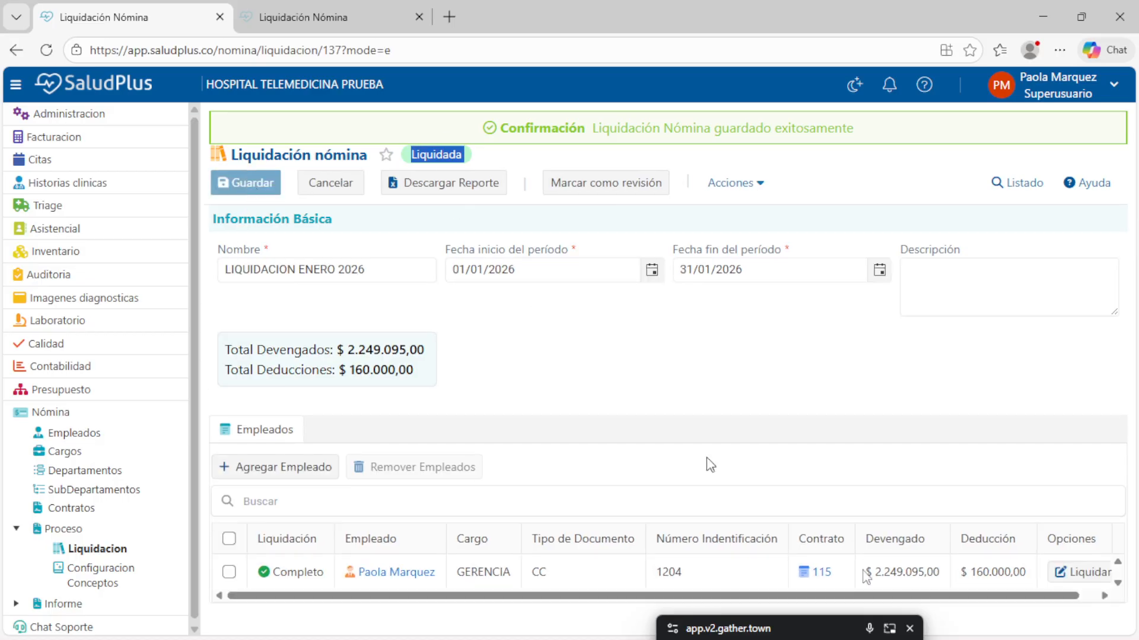
{"action": "left_click", "coordinate": [1079, 572]}
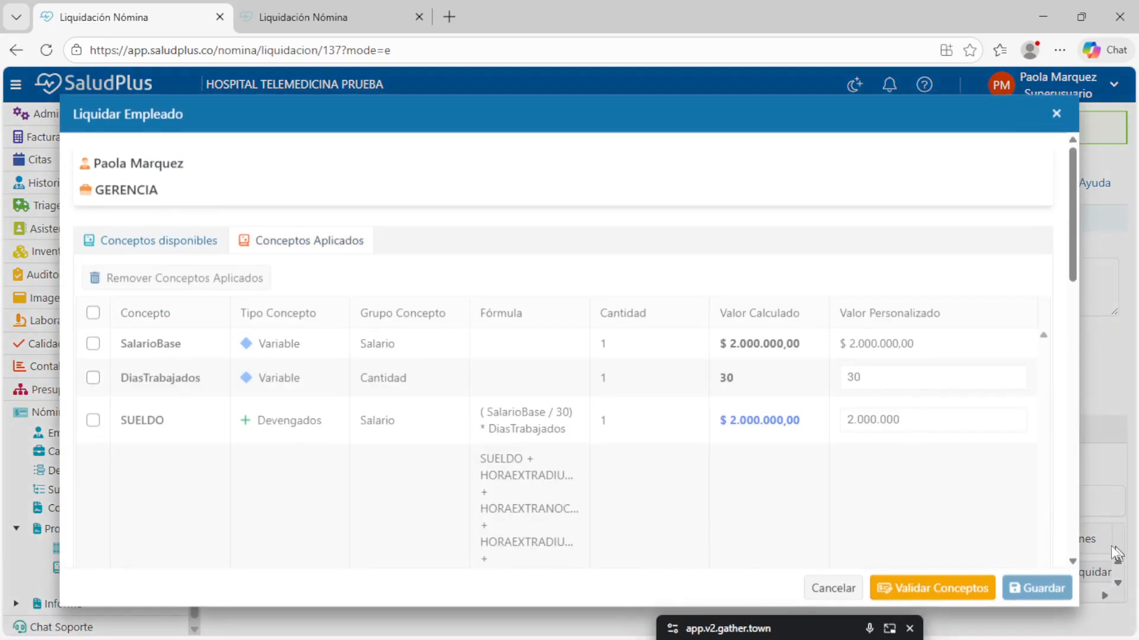
{"action": "left_click", "coordinate": [1055, 114]}
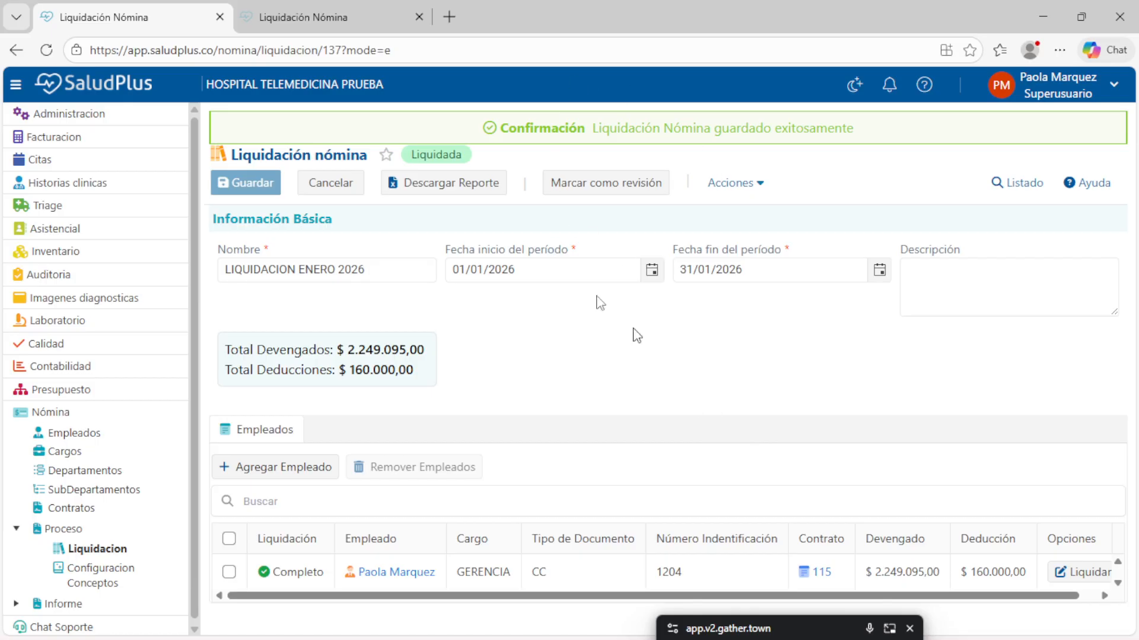
Mark the settlement as in review, and reopen LIQUIDACION ENERO 2026 from the settlement list.
{"action": "left_click", "coordinate": [604, 191]}
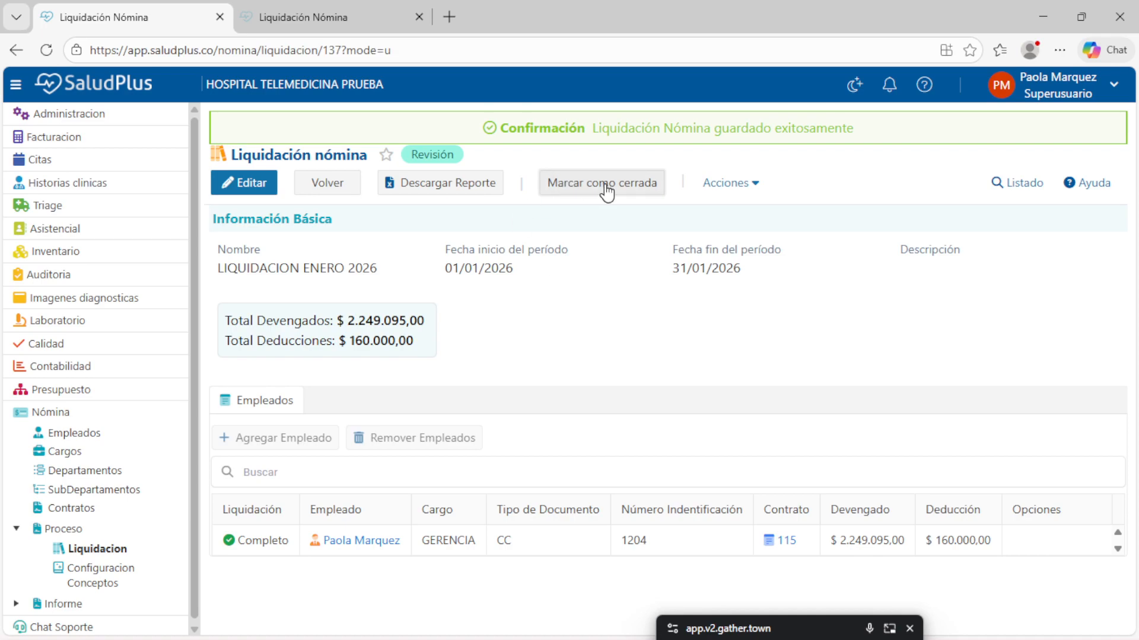
{"action": "left_click", "coordinate": [246, 186]}
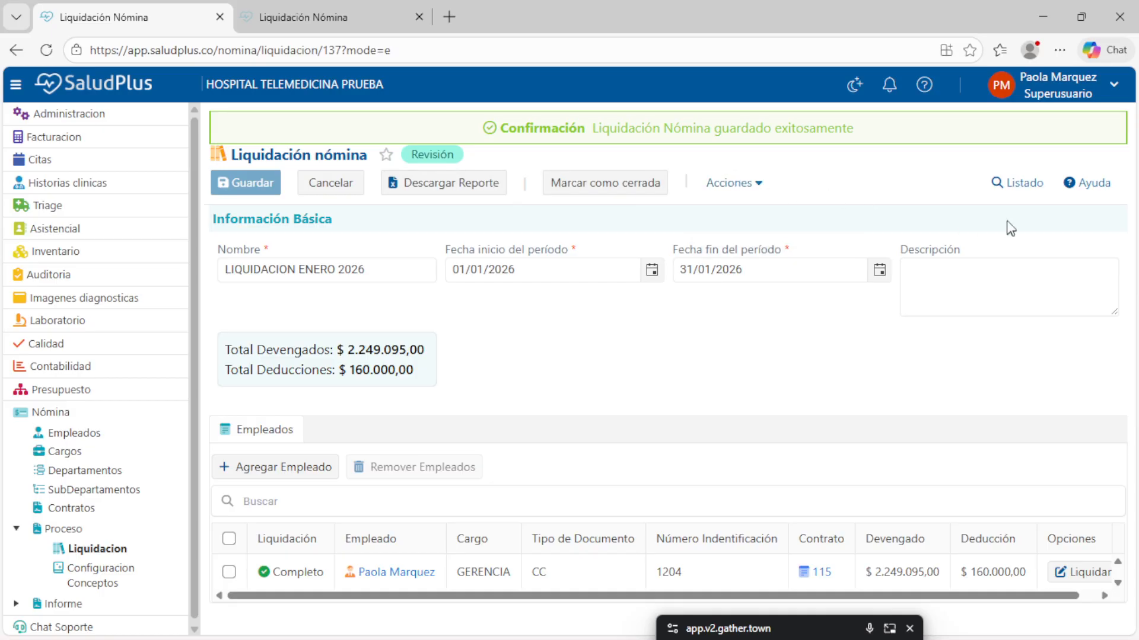
{"action": "left_click", "coordinate": [1024, 191]}
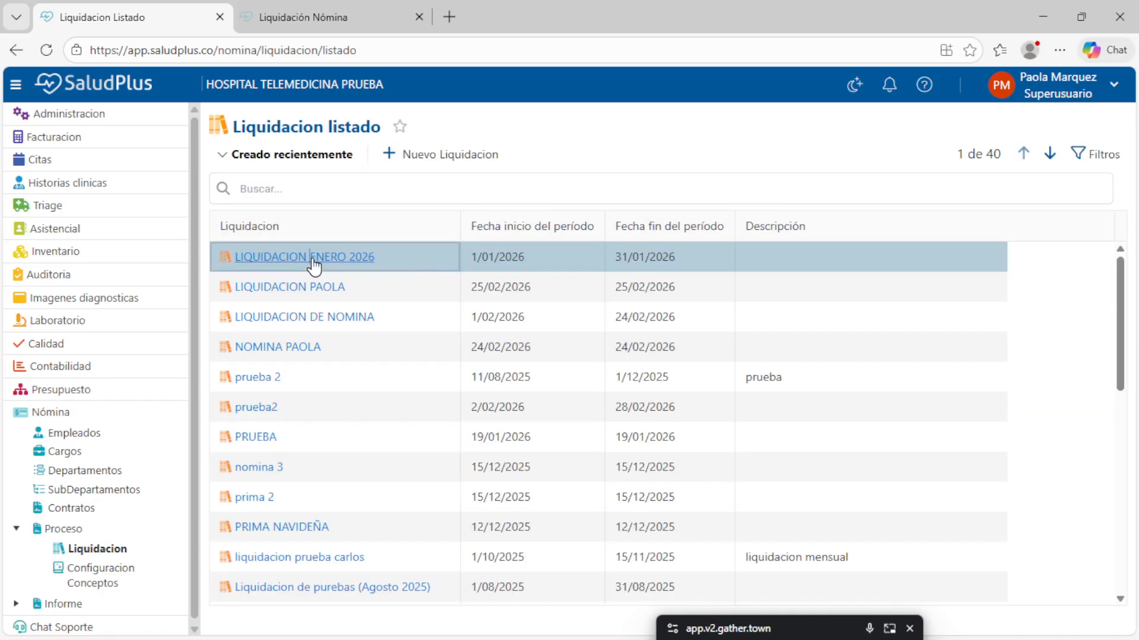
{"action": "left_click", "coordinate": [382, 262]}
Mark LIQUIDACION ENERO 2026 as closed and confirm the closure.
{"action": "left_click", "coordinate": [580, 151]}
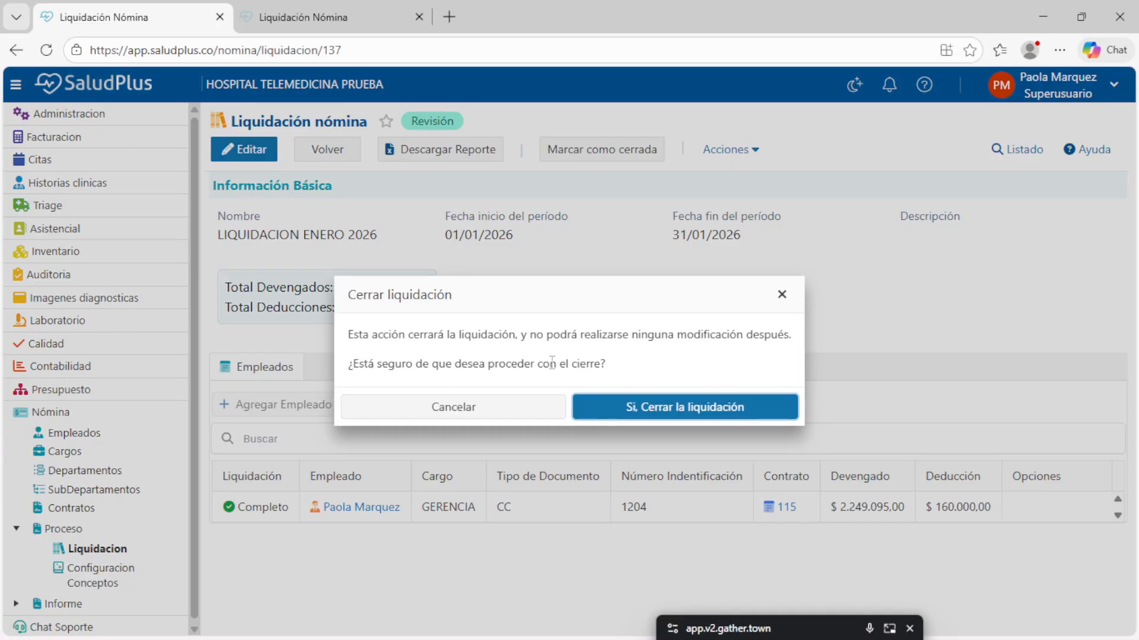
{"action": "left_click", "coordinate": [683, 406]}
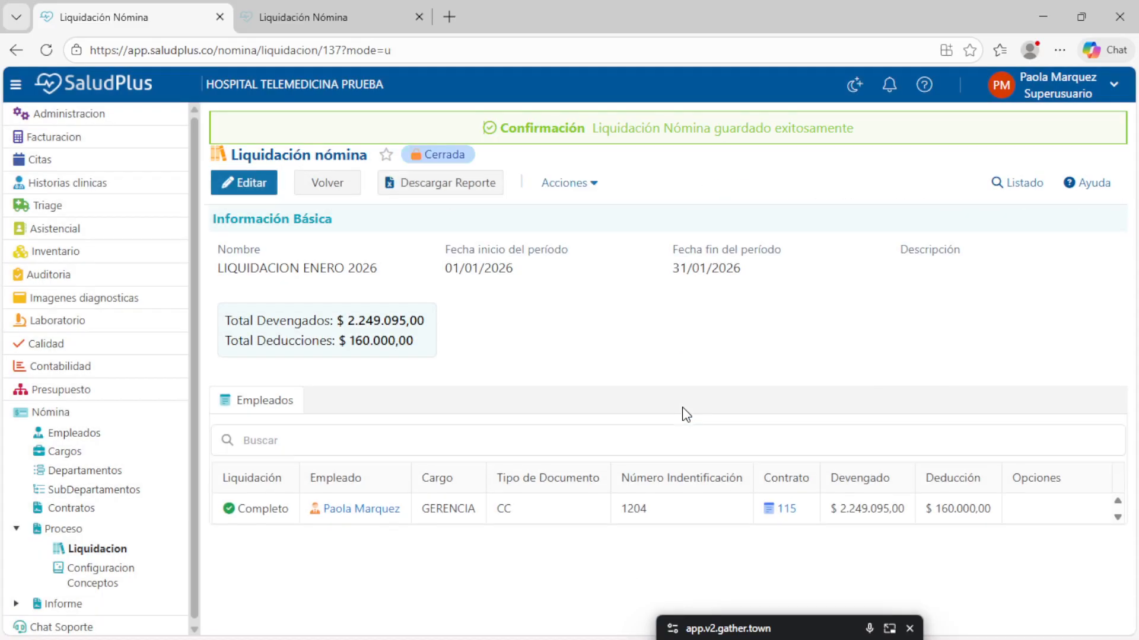
{"action": "double_click", "coordinate": [419, 154]}
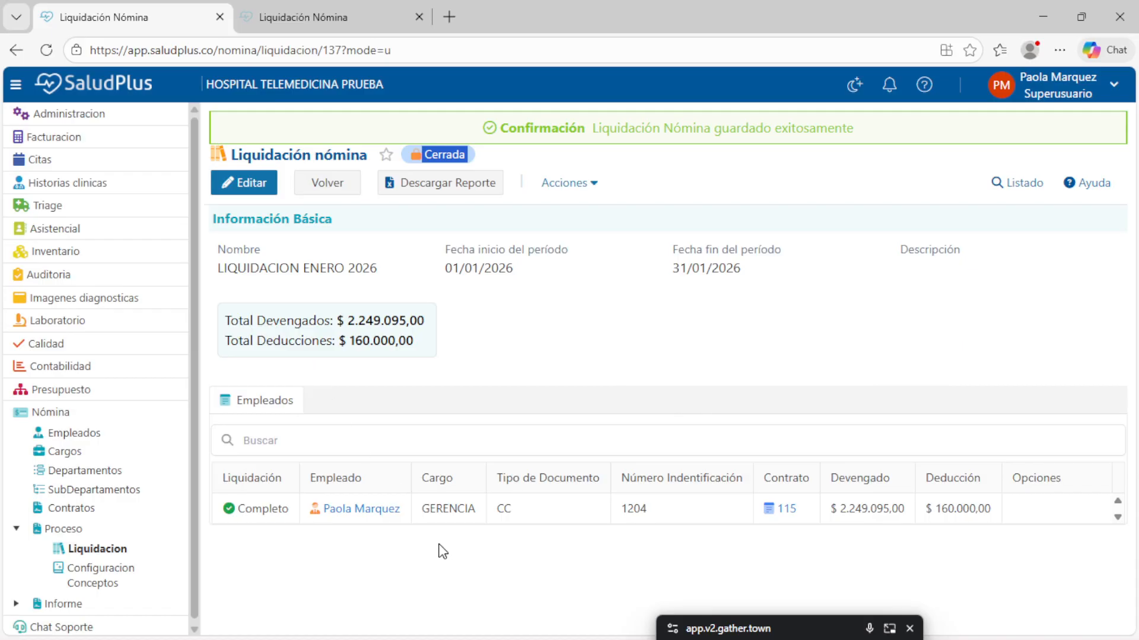
Open the employee's record from the closed settlement and view the contract details and settlement documents.
{"action": "left_click", "coordinate": [382, 510]}
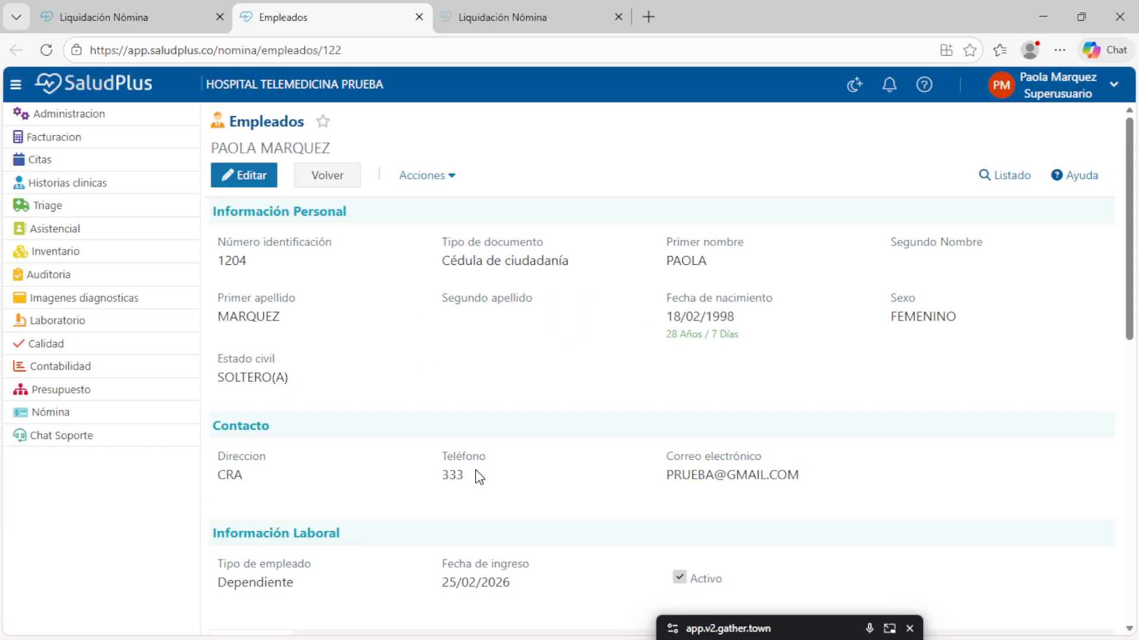
{"action": "scroll", "coordinate": [479, 477], "scroll_direction": "down", "scroll_amount": 7}
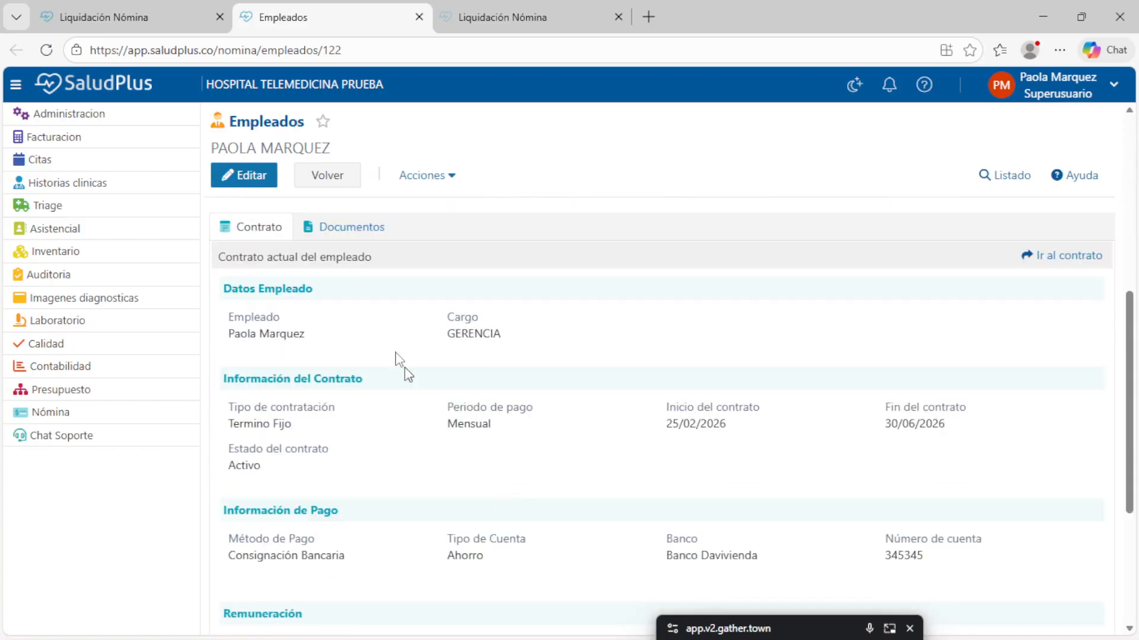
{"action": "scroll", "coordinate": [398, 344], "scroll_direction": "up", "scroll_amount": 7}
{"action": "left_click", "coordinate": [142, 18]}
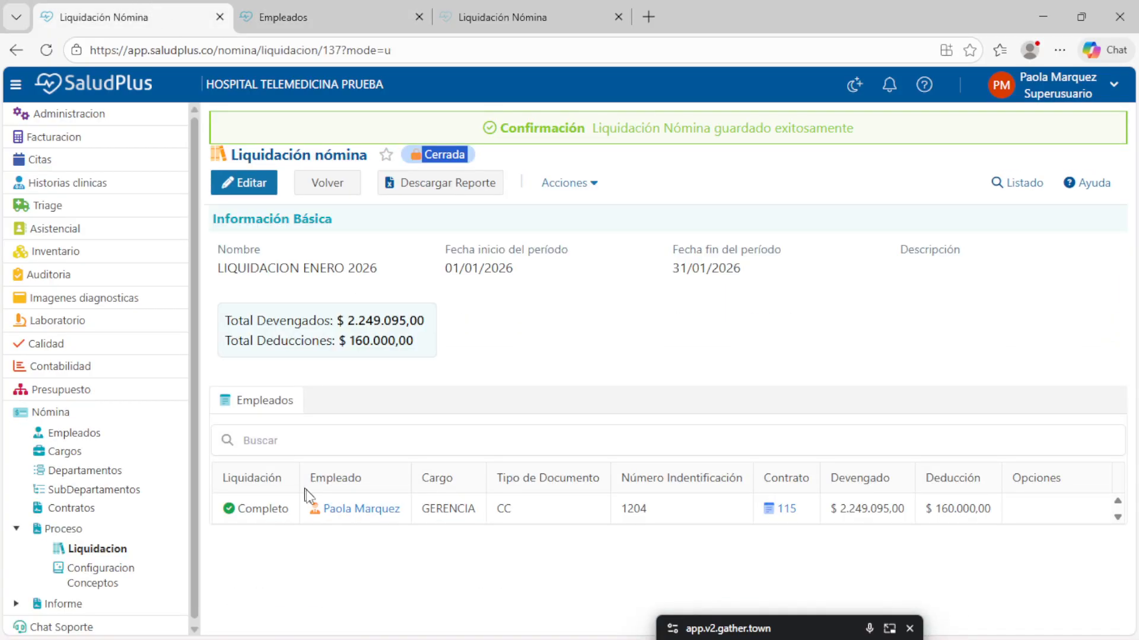
{"action": "left_click", "coordinate": [346, 511]}
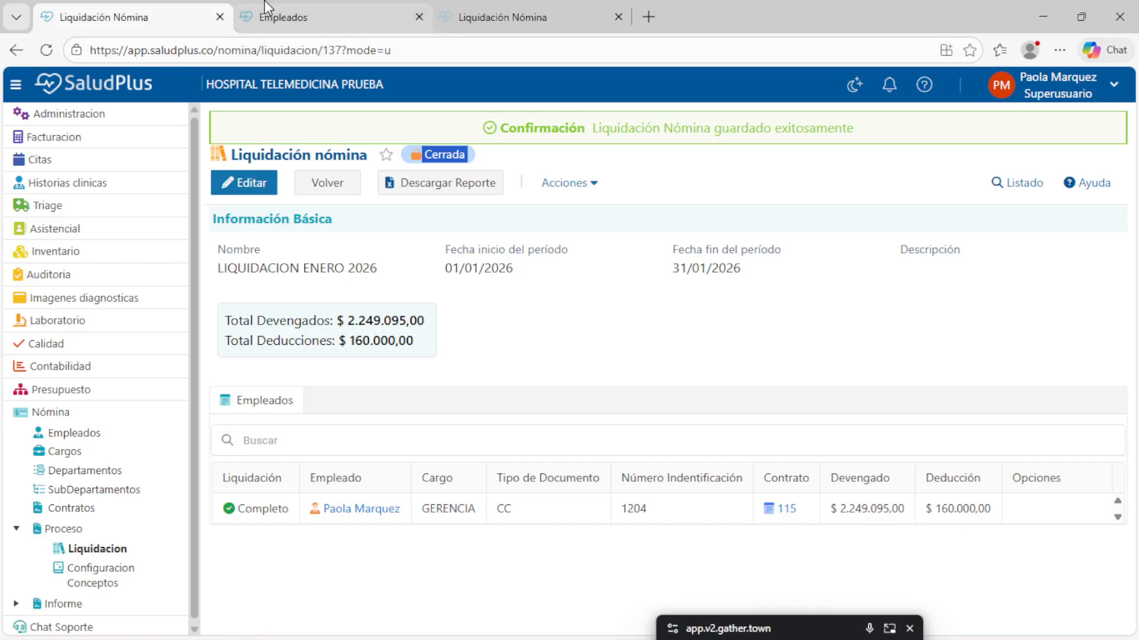
{"action": "left_click", "coordinate": [356, 478]}
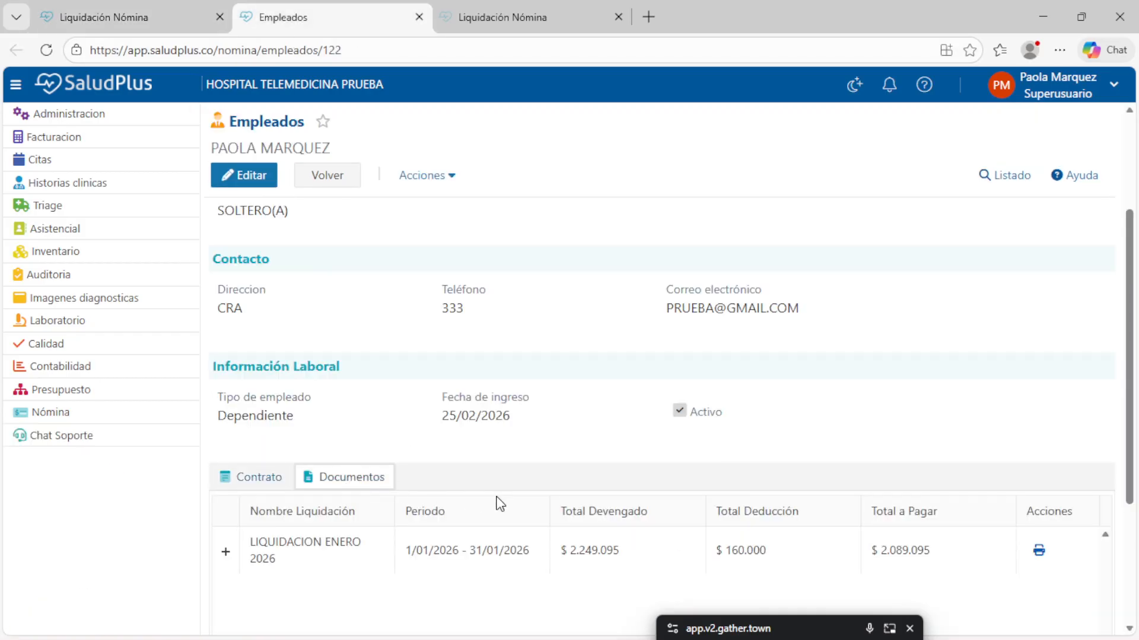
{"action": "scroll", "coordinate": [498, 501], "scroll_direction": "down", "scroll_amount": 3}
Open the printable payroll voucher for LIQUIDACION ENERO 2026 and review its earnings, deductions and net pay.
{"action": "left_click", "coordinate": [1039, 385]}
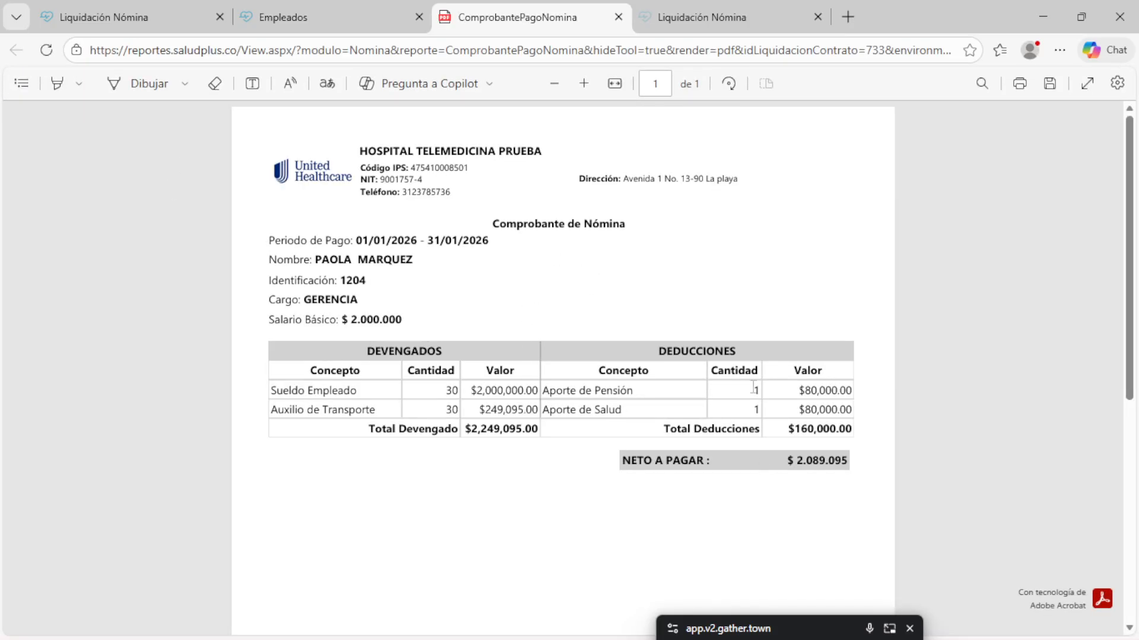
{"action": "triple_click", "coordinate": [816, 462]}
{"action": "scroll", "coordinate": [461, 333], "scroll_direction": "down", "scroll_amount": 6}
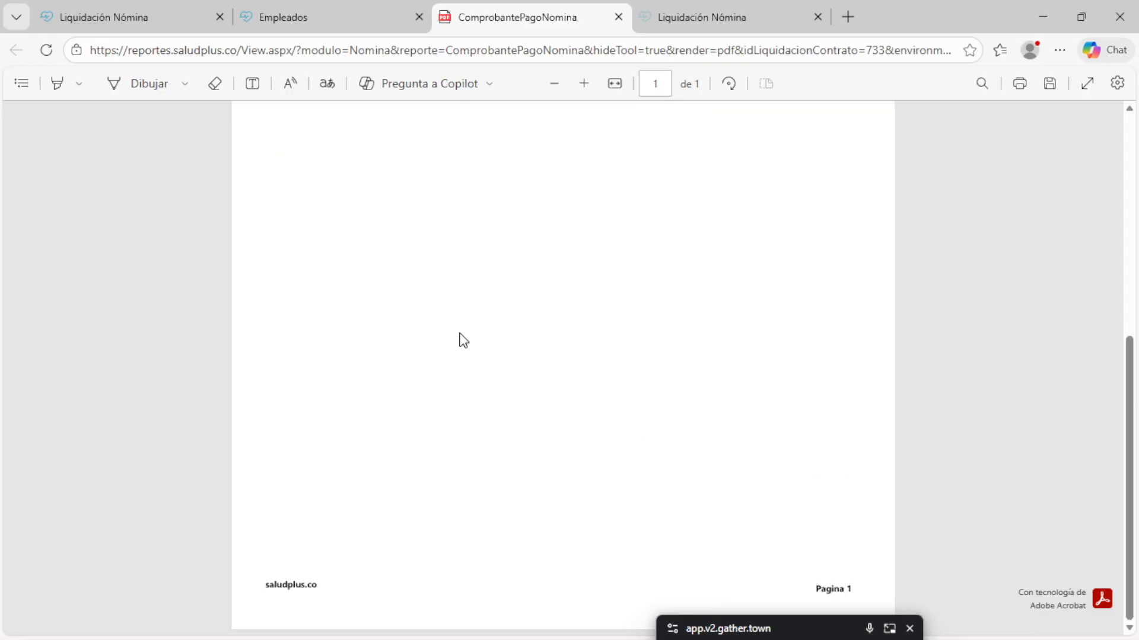
{"action": "scroll", "coordinate": [517, 361], "scroll_direction": "up", "scroll_amount": 6}
Return to the closed settlement, download its report and open InformeLiquidacionNomina_137.xlsx in Excel.
{"action": "left_click", "coordinate": [278, 13]}
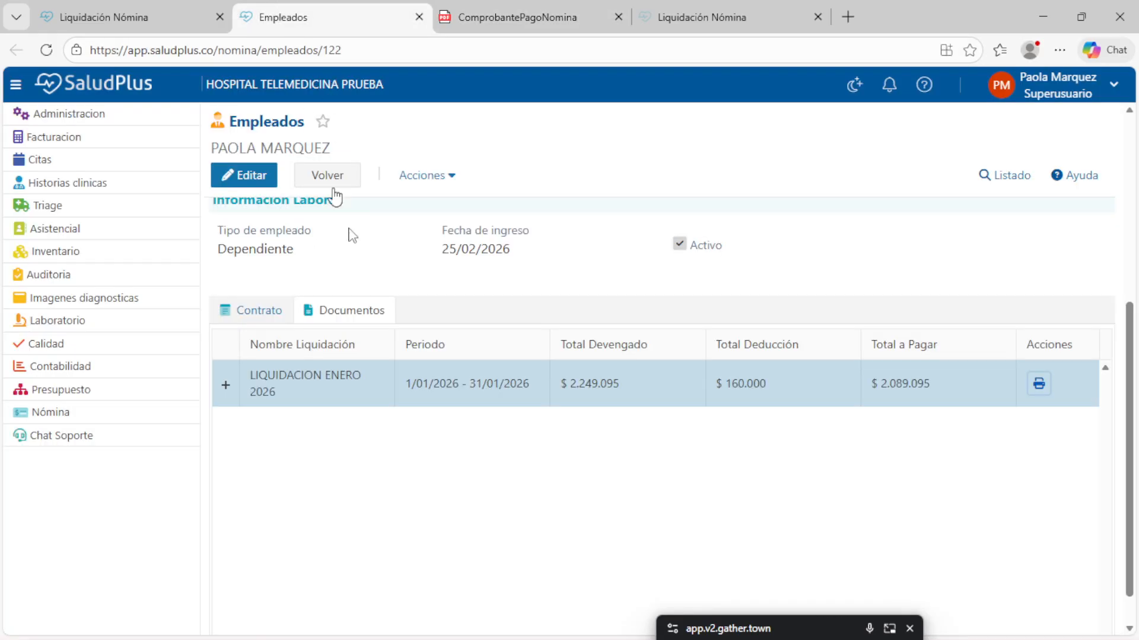
{"action": "left_click", "coordinate": [109, 7]}
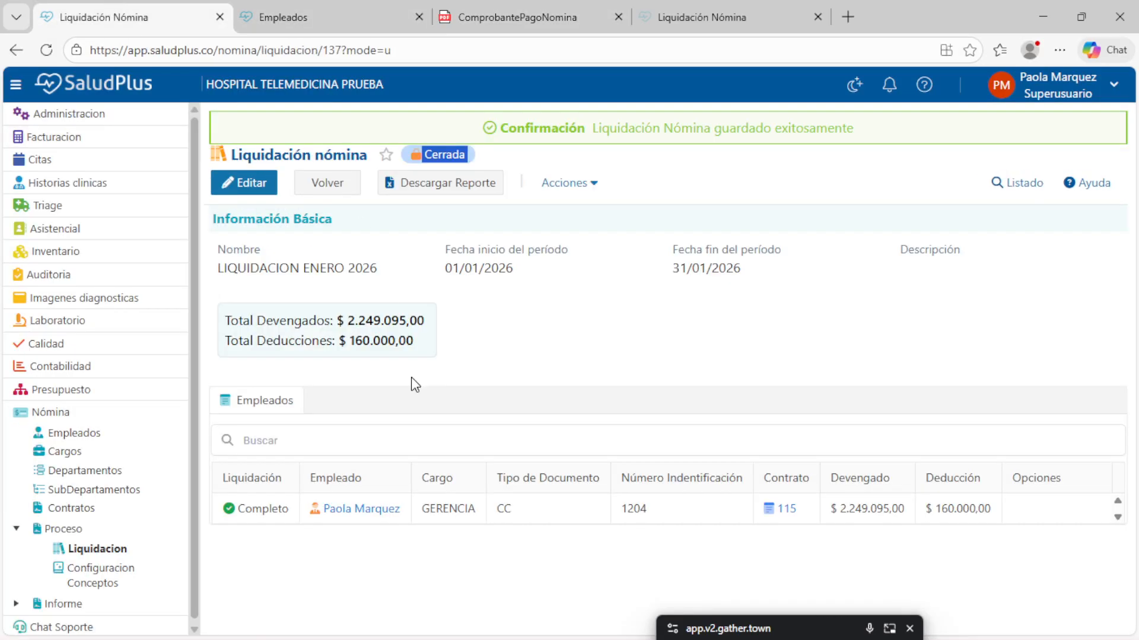
{"action": "left_click", "coordinate": [432, 183]}
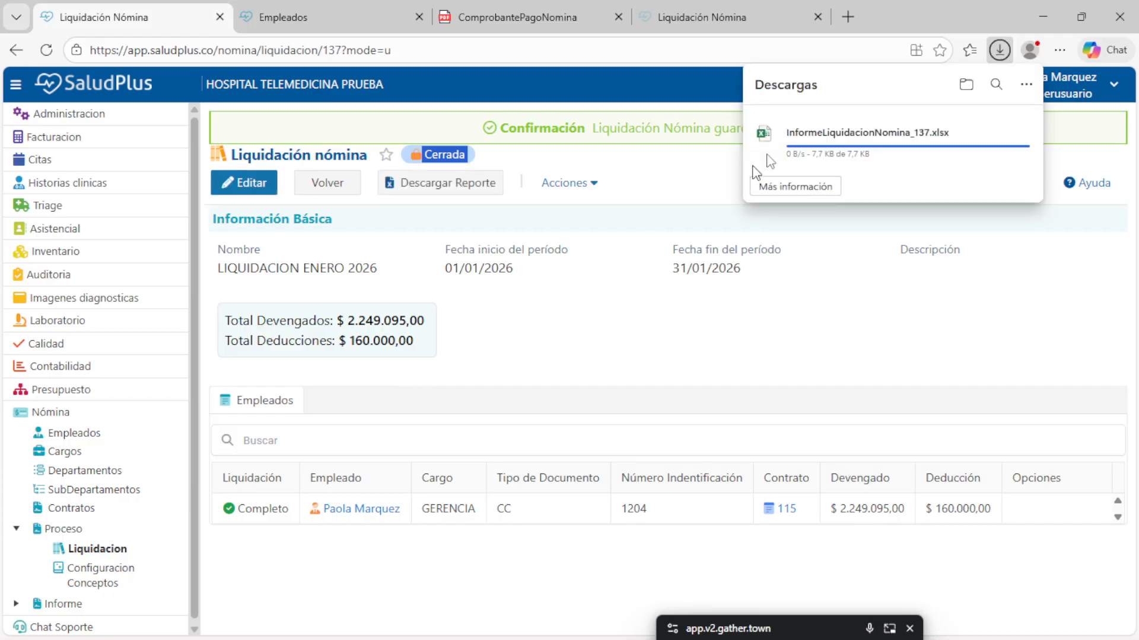
{"action": "left_click", "coordinate": [831, 148]}
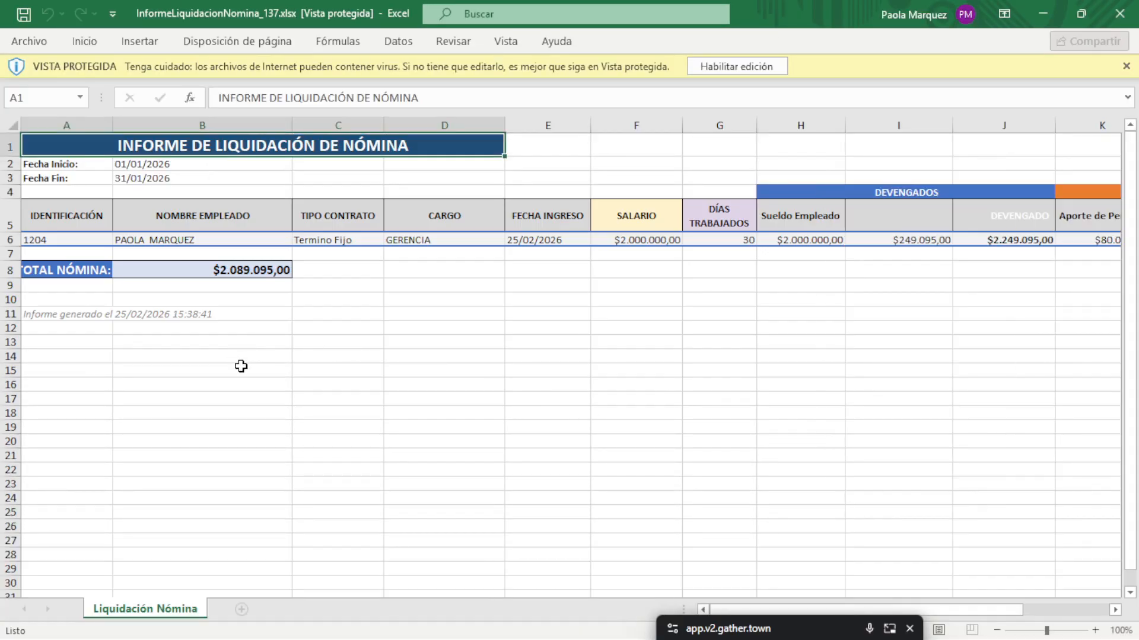
Examine the report's employee, hire date, salary, days worked, earnings, deductions and net pay columns.
{"action": "left_click", "coordinate": [126, 246]}
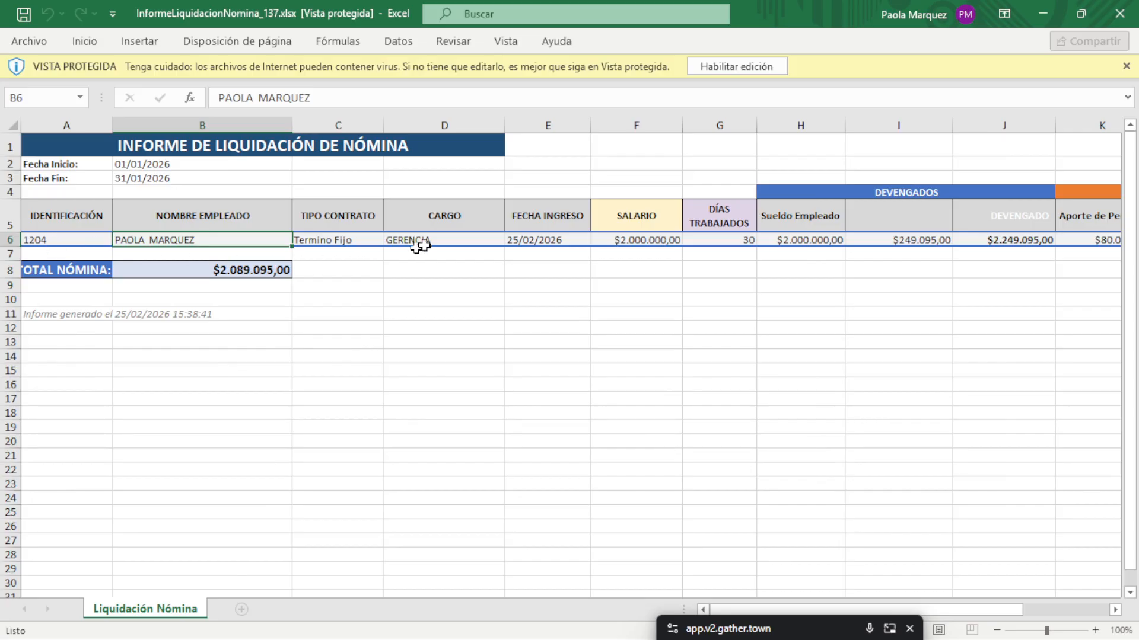
{"action": "left_click", "coordinate": [524, 223]}
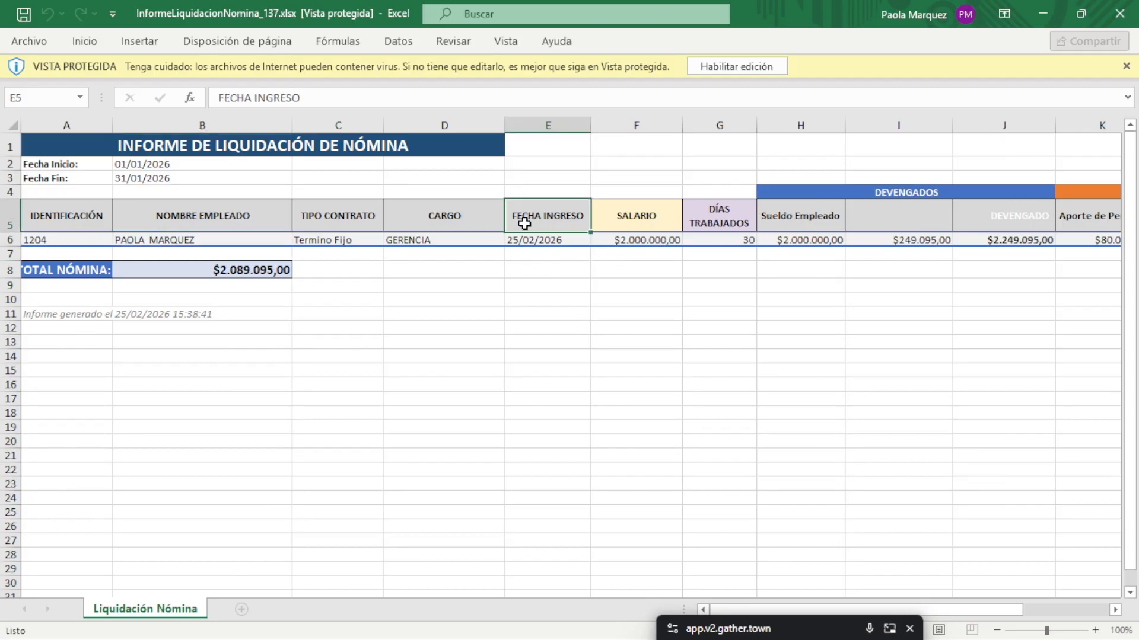
{"action": "left_click", "coordinate": [656, 220]}
{"action": "left_click", "coordinate": [711, 221]}
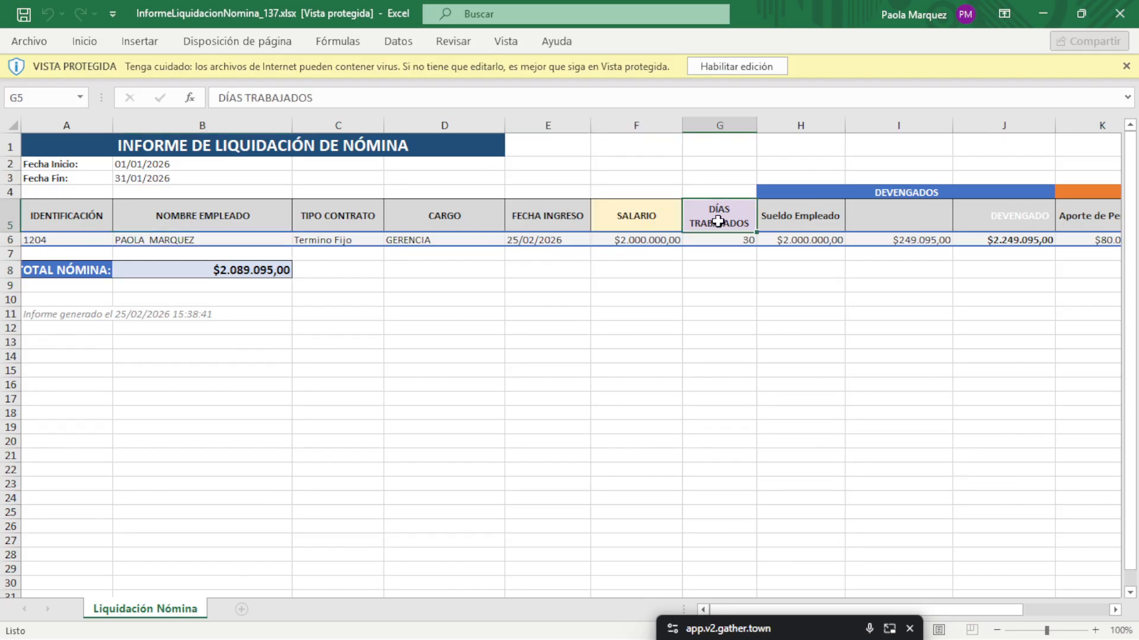
{"action": "left_click", "coordinate": [806, 228]}
{"action": "key", "text": "Right"}
{"action": "key", "text": "Right"}
{"action": "key", "text": "Right"}
{"action": "key", "text": "Right"}
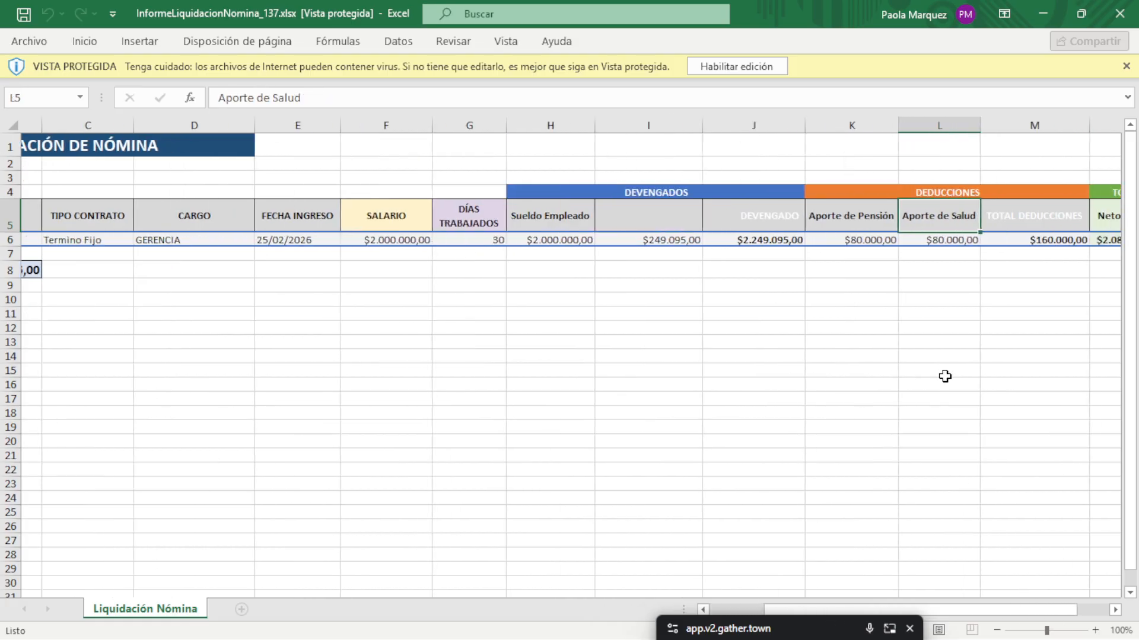
{"action": "key", "text": "Right"}
{"action": "key", "text": "Right"}
Select the Auxilio de Transporte header in cell I5 and enable editing of the protected report.
{"action": "left_click", "coordinate": [563, 218]}
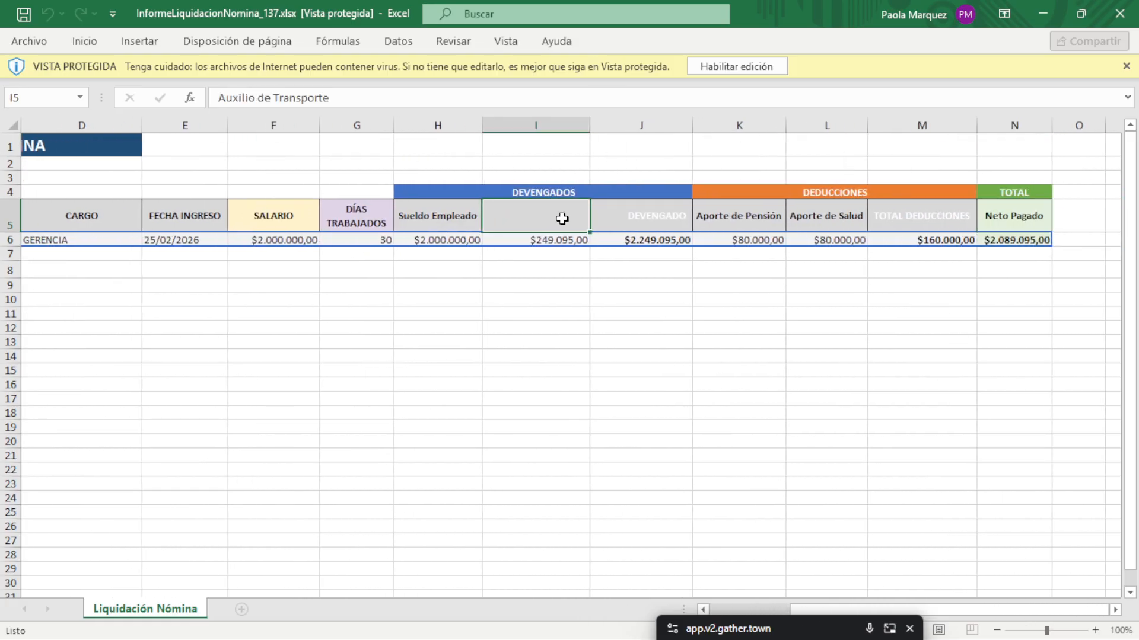
{"action": "left_click", "coordinate": [744, 66]}
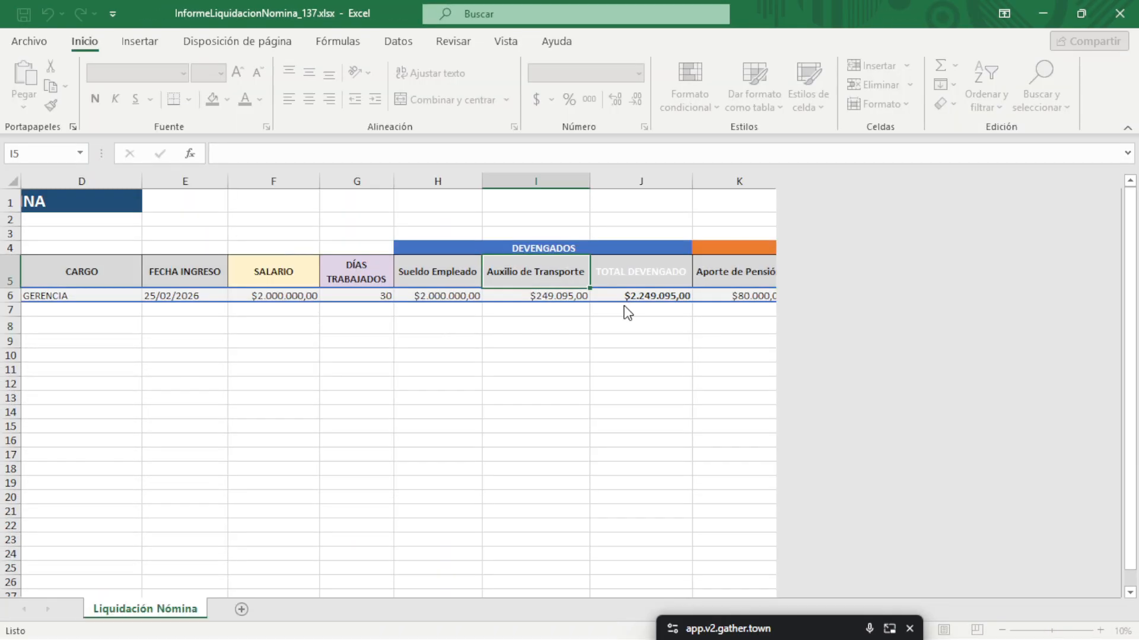
Review the report's earnings columns: Sueldo Empleado, Auxilio de Transporte and TOTAL DEVENGADO.
{"action": "left_click", "coordinate": [453, 276]}
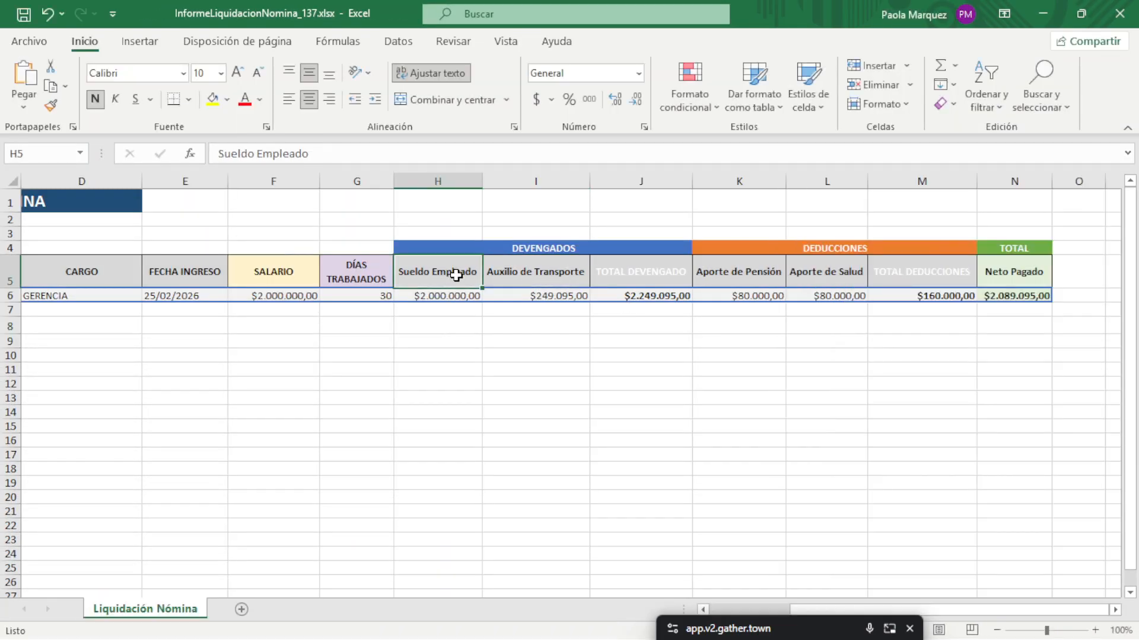
{"action": "left_click", "coordinate": [527, 282]}
{"action": "left_click", "coordinate": [621, 287]}
{"action": "left_click", "coordinate": [633, 296]}
Review the DEDUCCIONES block of the report, covering the Aporte de Pensión and Aporte de Salud headers and amounts.
{"action": "left_click", "coordinate": [775, 269]}
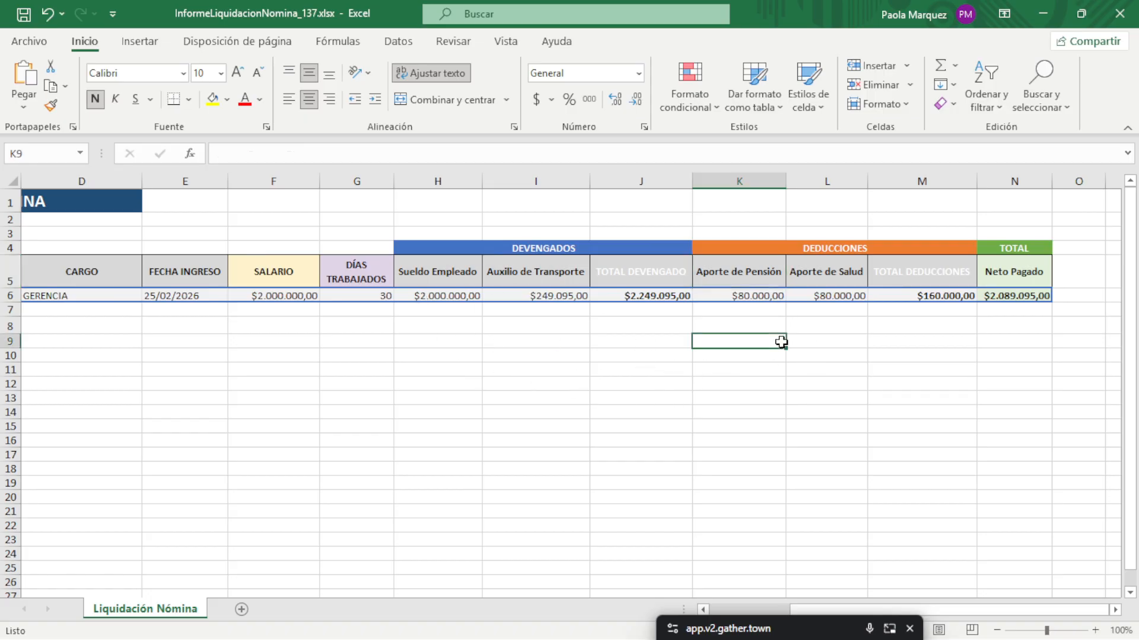
{"action": "left_click", "coordinate": [775, 341]}
{"action": "left_click_drag", "start_coordinate": [770, 249], "coordinate": [838, 293]}
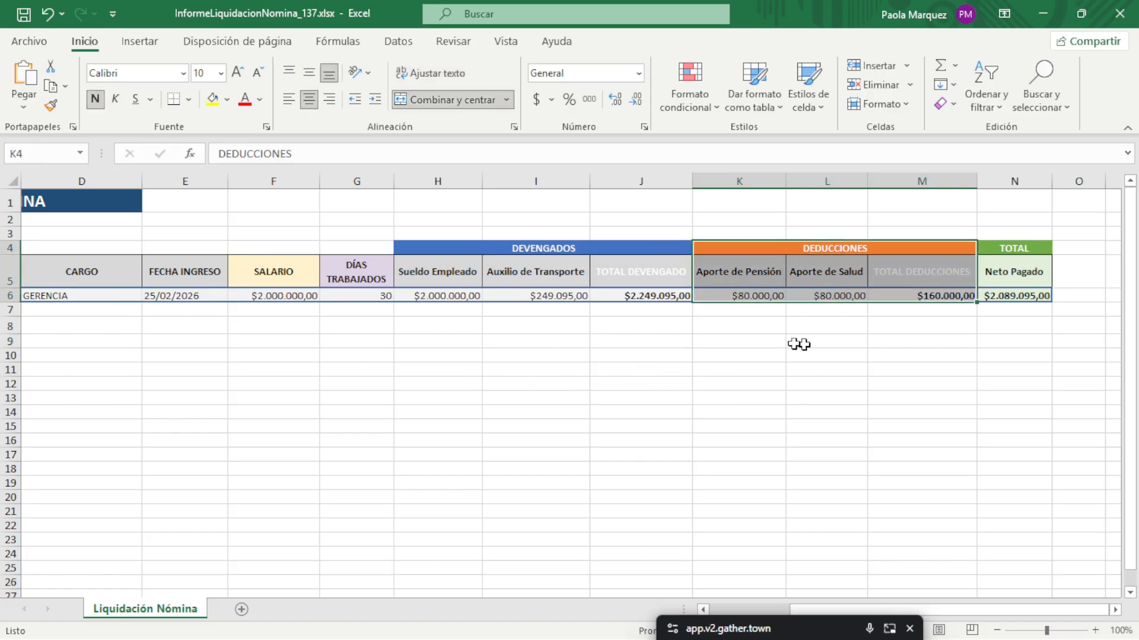
{"action": "left_click", "coordinate": [801, 372]}
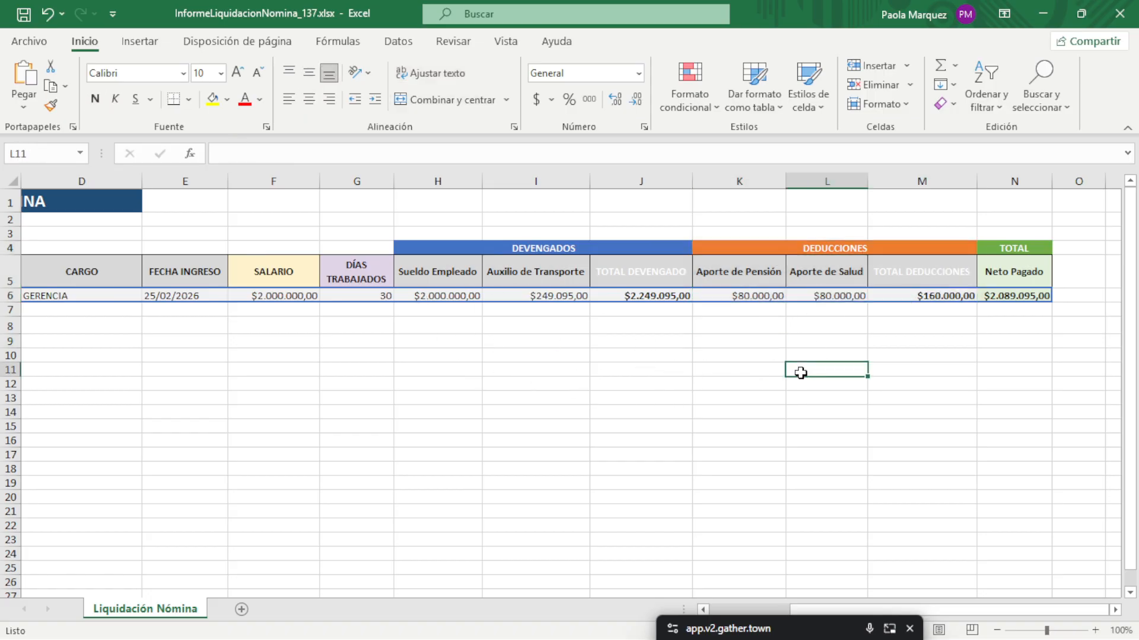
{"action": "left_click", "coordinate": [818, 250]}
{"action": "left_click", "coordinate": [832, 285]}
{"action": "left_click", "coordinate": [813, 297]}
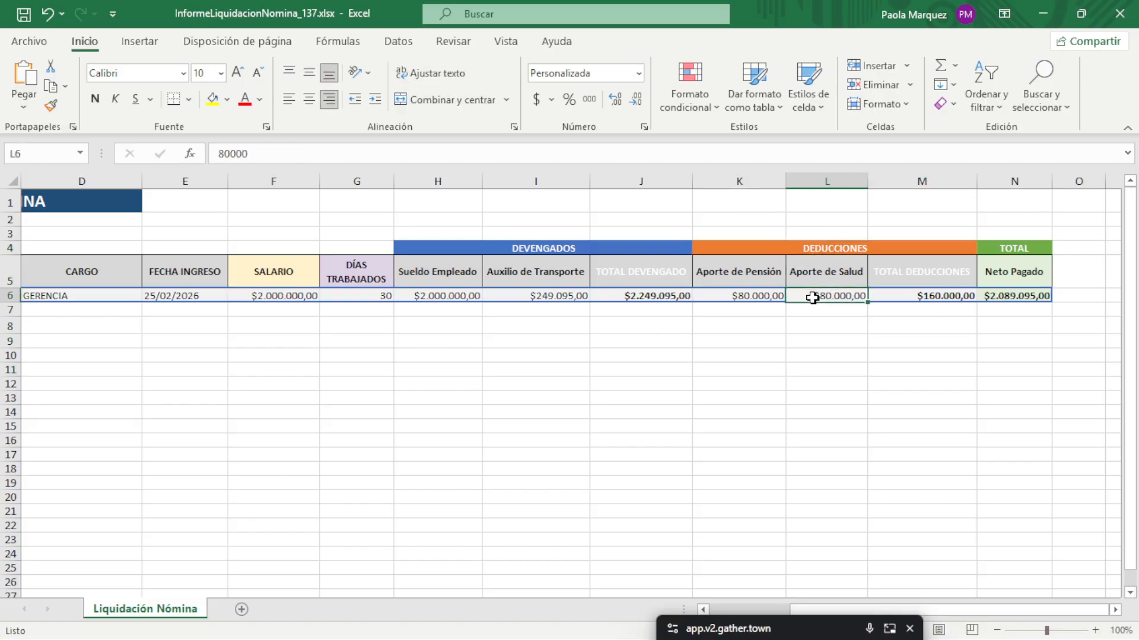
{"action": "left_click", "coordinate": [770, 290]}
{"action": "left_click", "coordinate": [842, 296]}
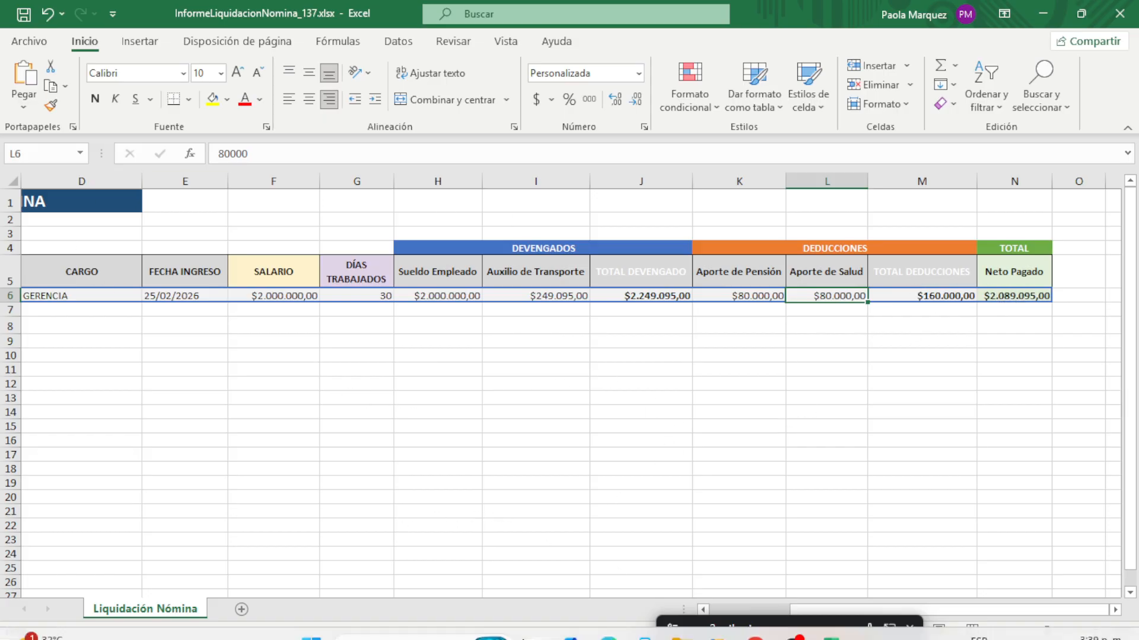
Switch back to SaludPlus in the browser and create and save a new payroll settlement named LIQUIDACION 2026.
{"action": "mouse_move", "coordinate": [573, 632]}
{"action": "left_click", "coordinate": [609, 623]}
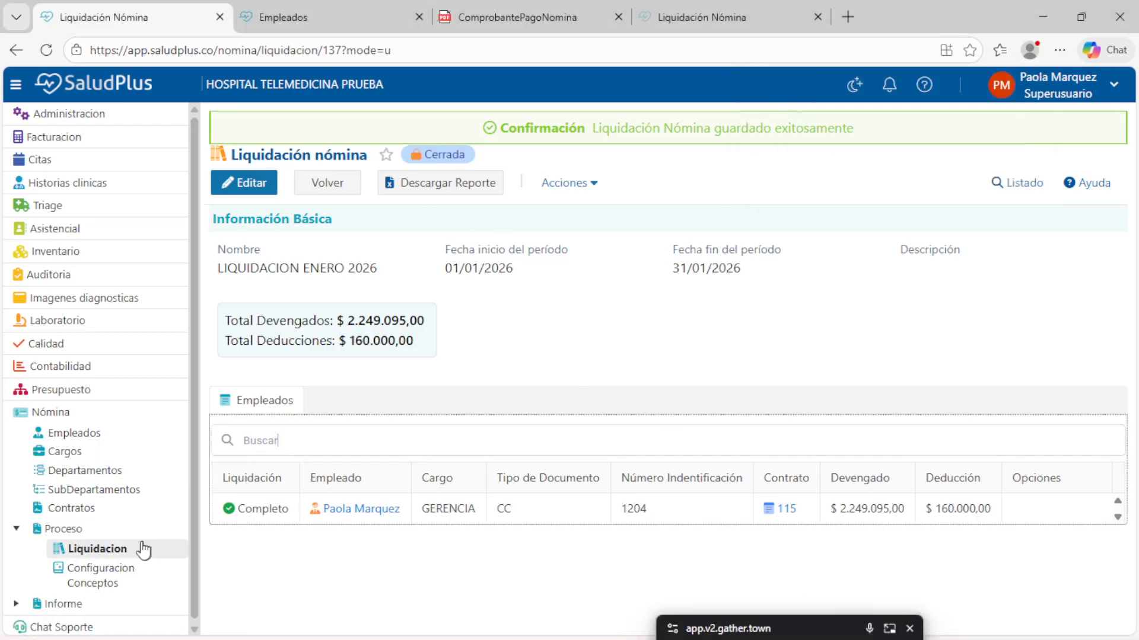
{"action": "left_click", "coordinate": [111, 553]}
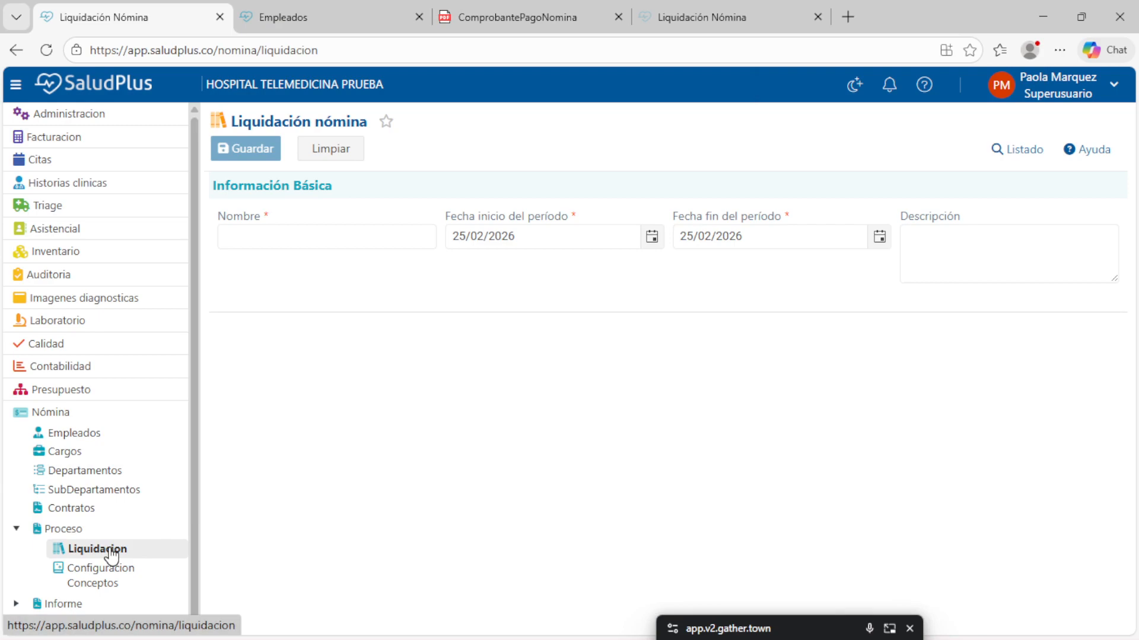
{"action": "left_click", "coordinate": [331, 238]}
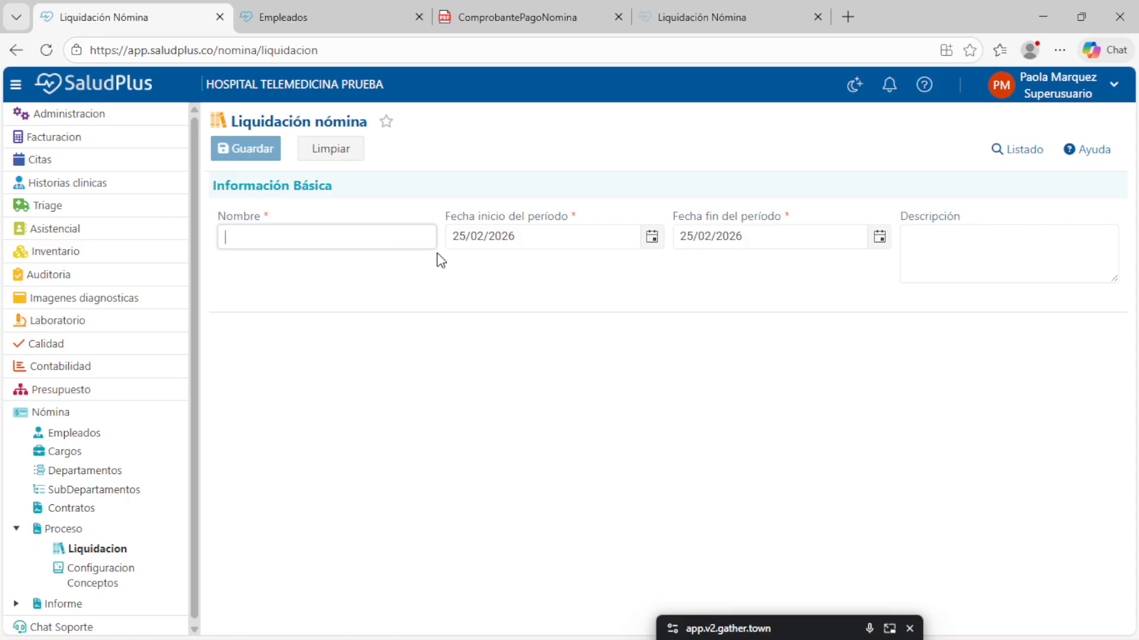
{"action": "left_click", "coordinate": [383, 240]}
{"action": "type", "text": "LIQUIDACION 2026"}
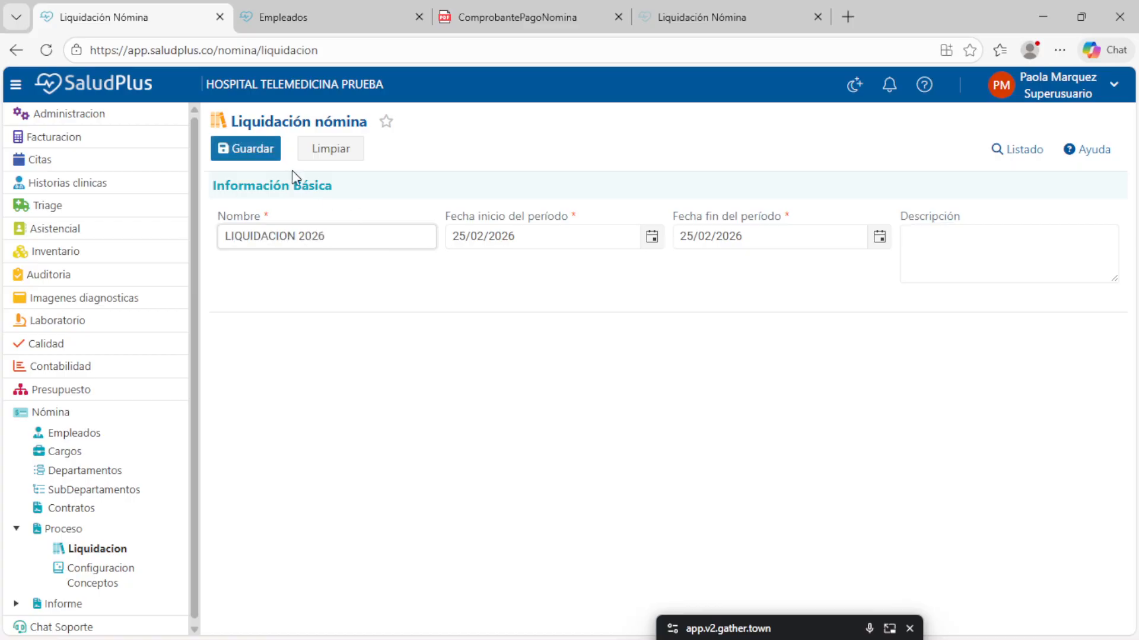
{"action": "left_click", "coordinate": [264, 148]}
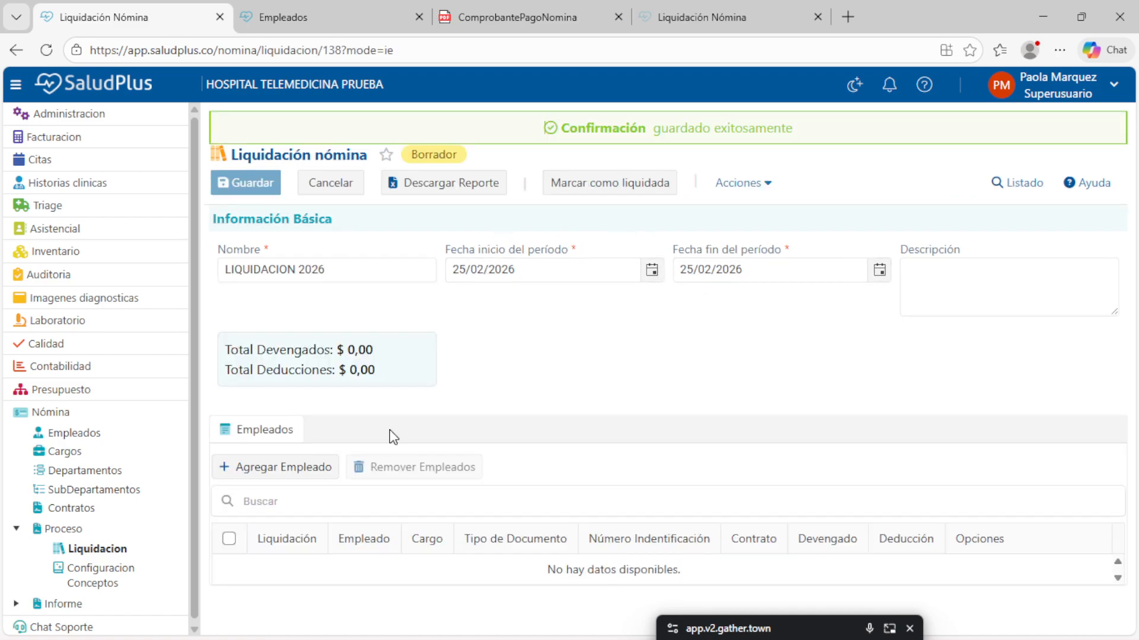
Search the employee list by first name, add the second matching GERENCIA employee to the settlement and save it.
{"action": "left_click", "coordinate": [285, 473]}
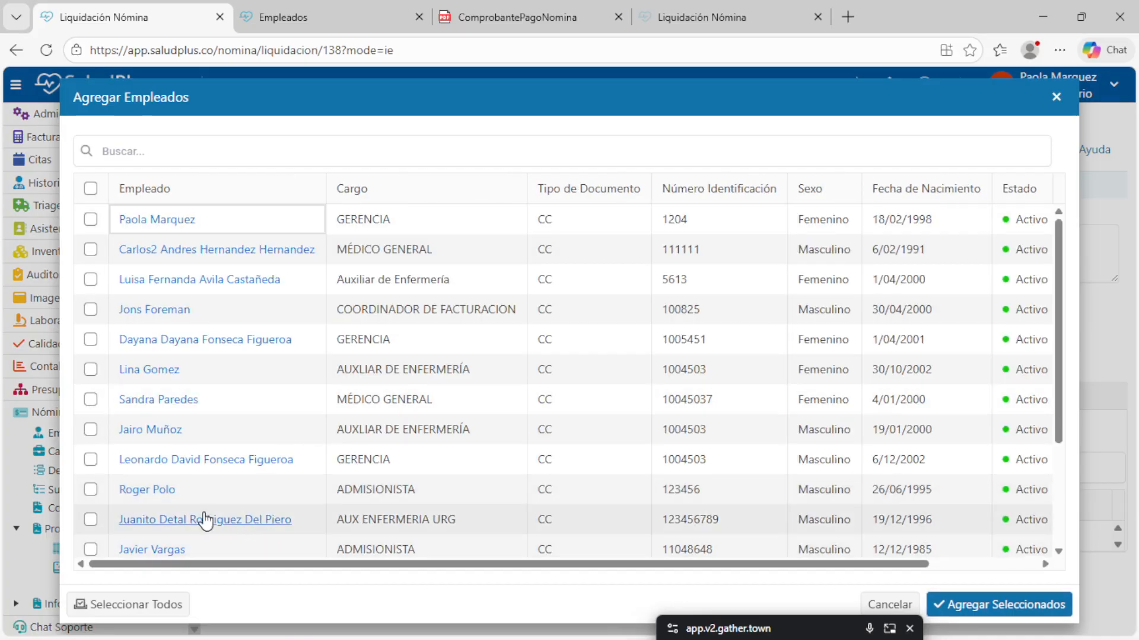
{"action": "left_click", "coordinate": [129, 155]}
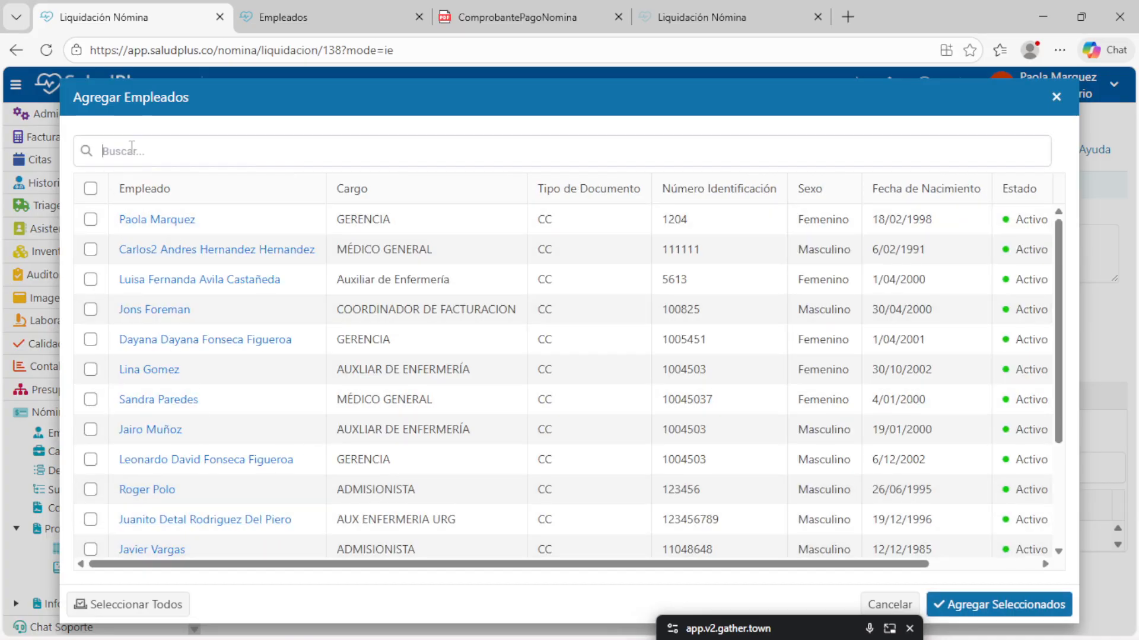
{"action": "type", "text": "PAOL"}
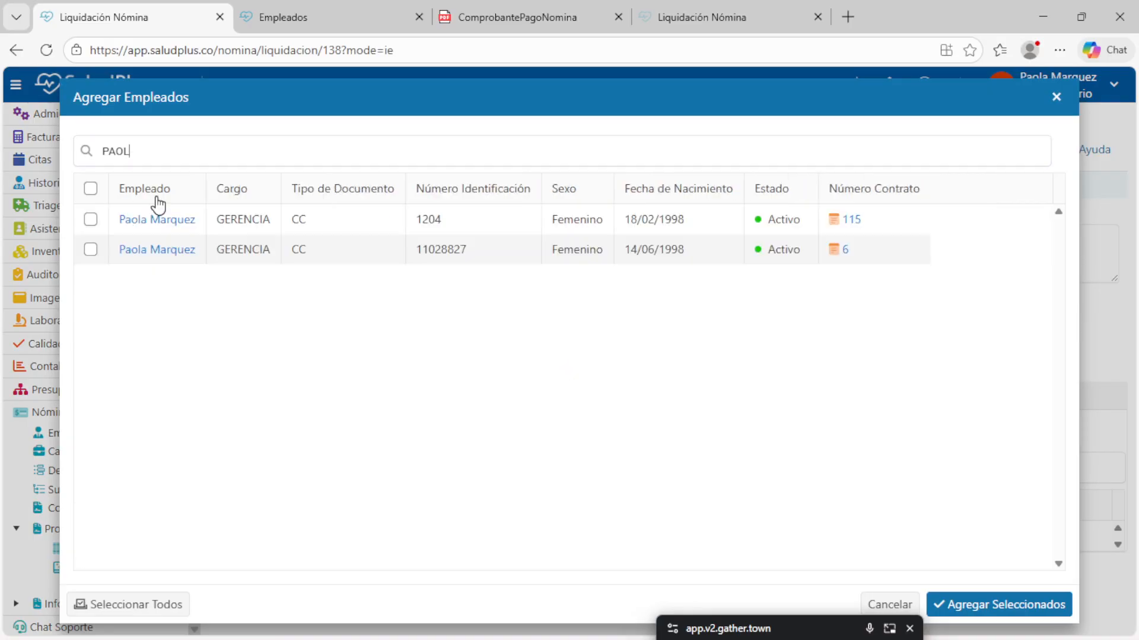
{"action": "left_click", "coordinate": [90, 250]}
{"action": "left_click", "coordinate": [972, 604]}
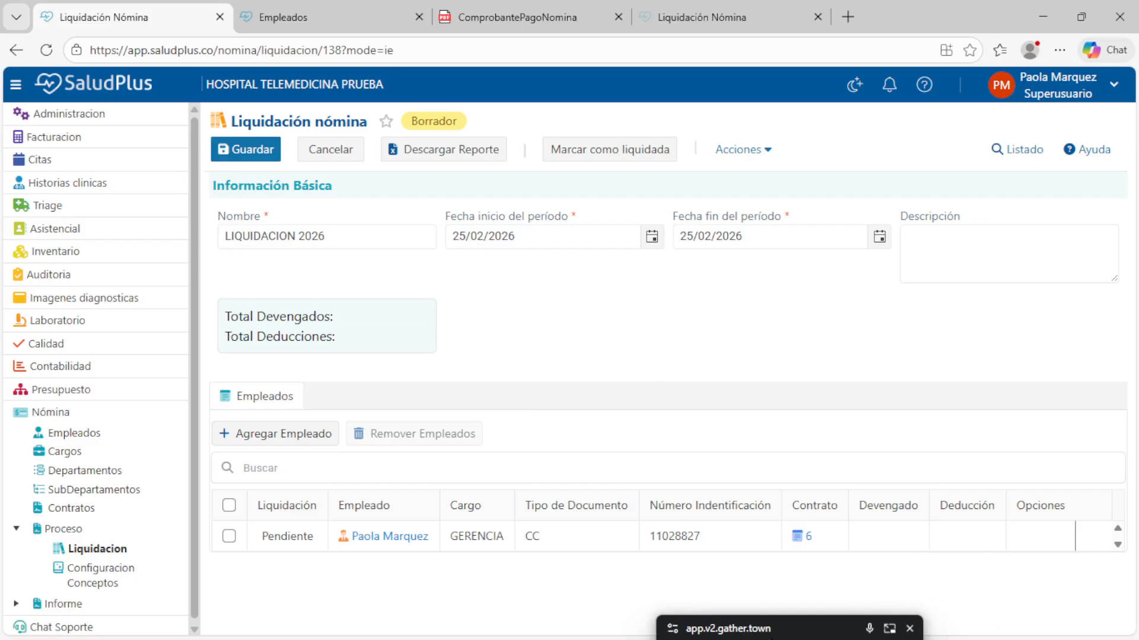
{"action": "left_click", "coordinate": [250, 149]}
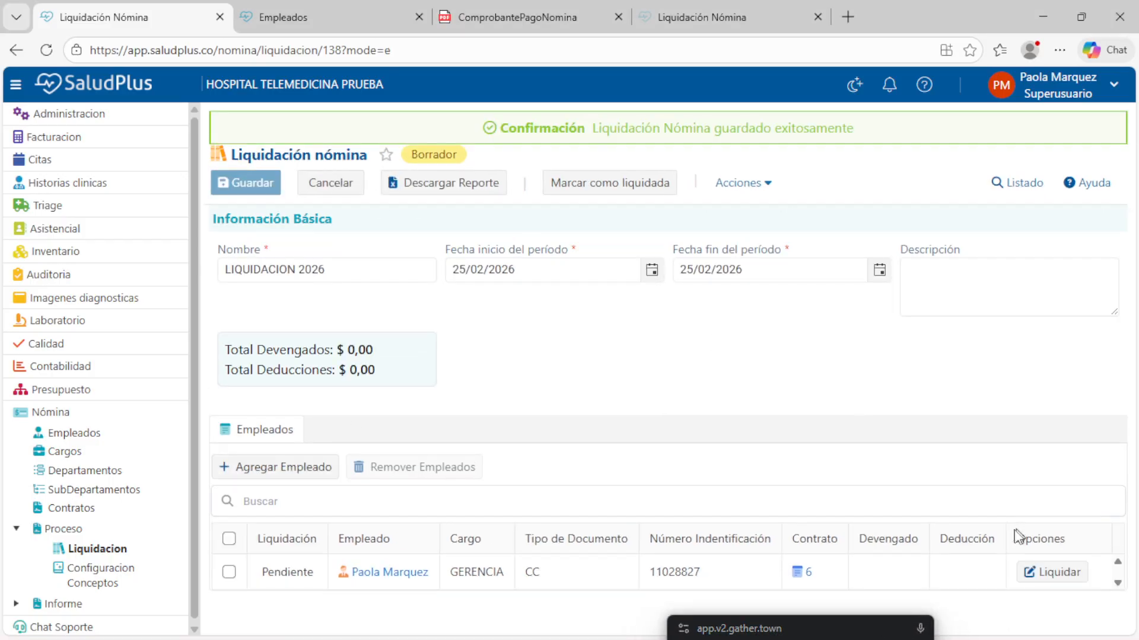
Start settling the added employee and deselect the SUELDO, TOTALDEVENGADO, PENSION and SALUD concepts.
{"action": "left_click", "coordinate": [1058, 573]}
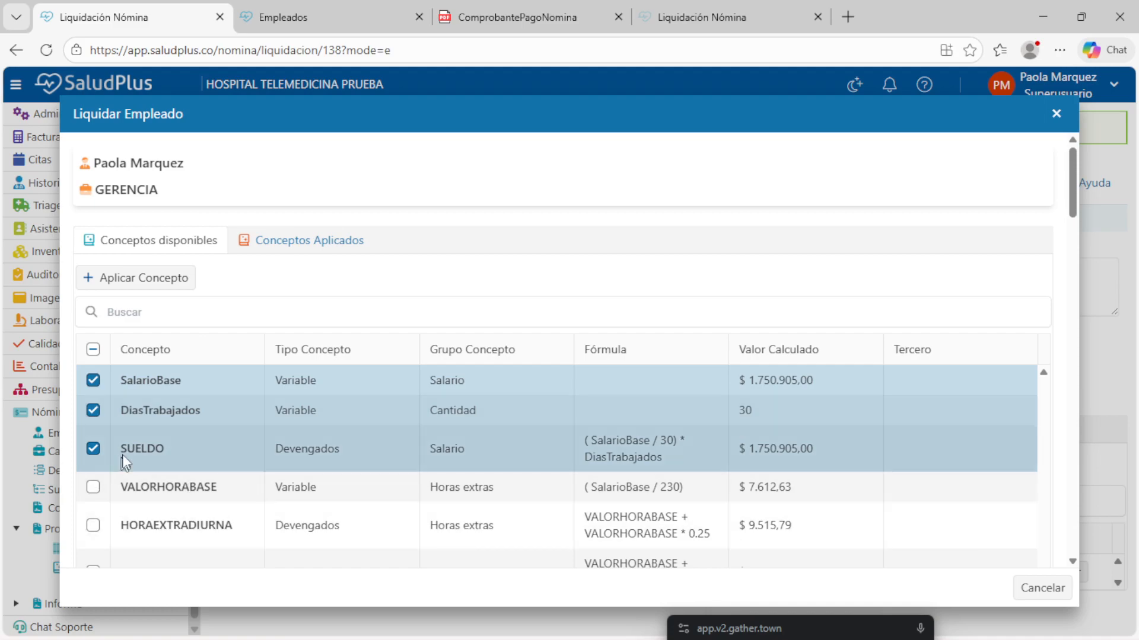
{"action": "scroll", "coordinate": [128, 449], "scroll_direction": "down", "scroll_amount": 3}
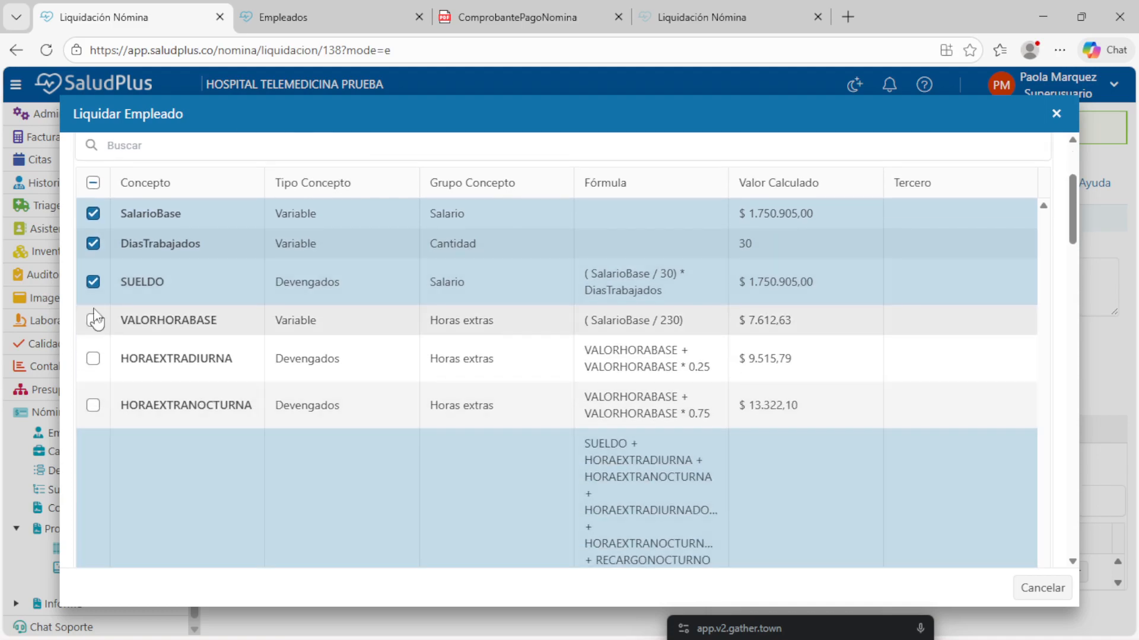
{"action": "left_click", "coordinate": [91, 285]}
{"action": "scroll", "coordinate": [175, 461], "scroll_direction": "down", "scroll_amount": 4}
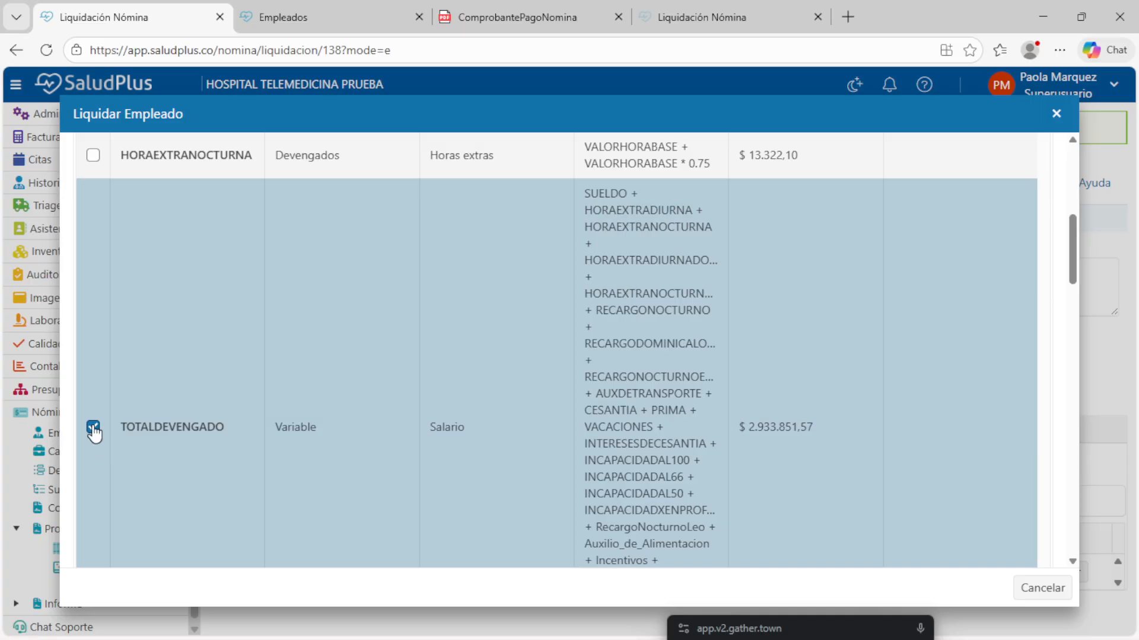
{"action": "left_click", "coordinate": [93, 428]}
{"action": "scroll", "coordinate": [173, 438], "scroll_direction": "up", "scroll_amount": 5}
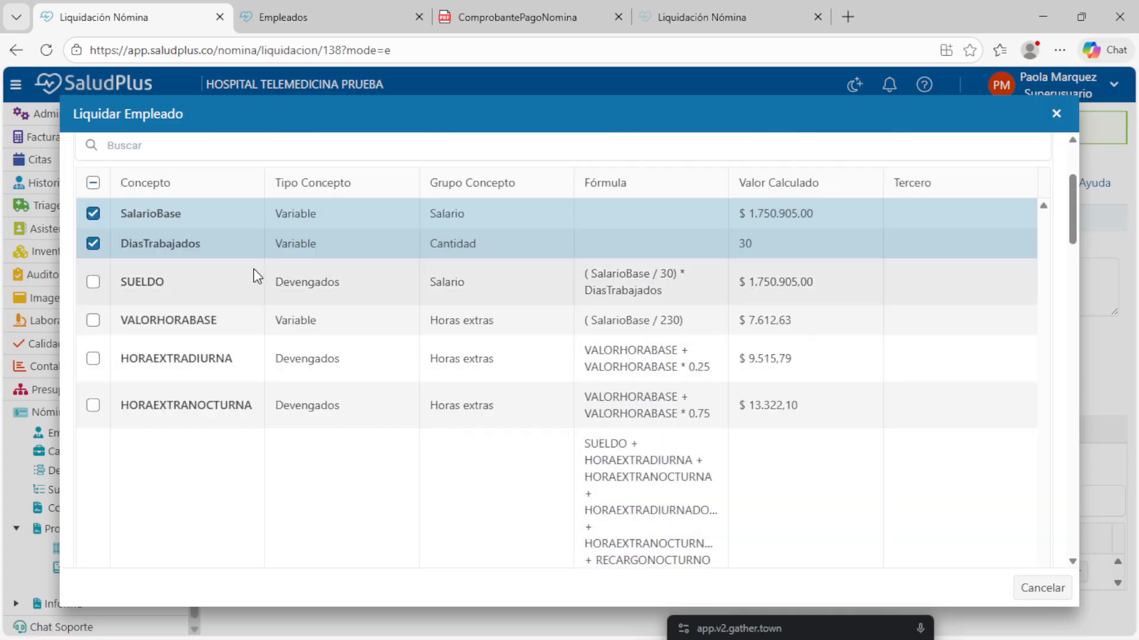
{"action": "scroll", "coordinate": [249, 448], "scroll_direction": "down", "scroll_amount": 12}
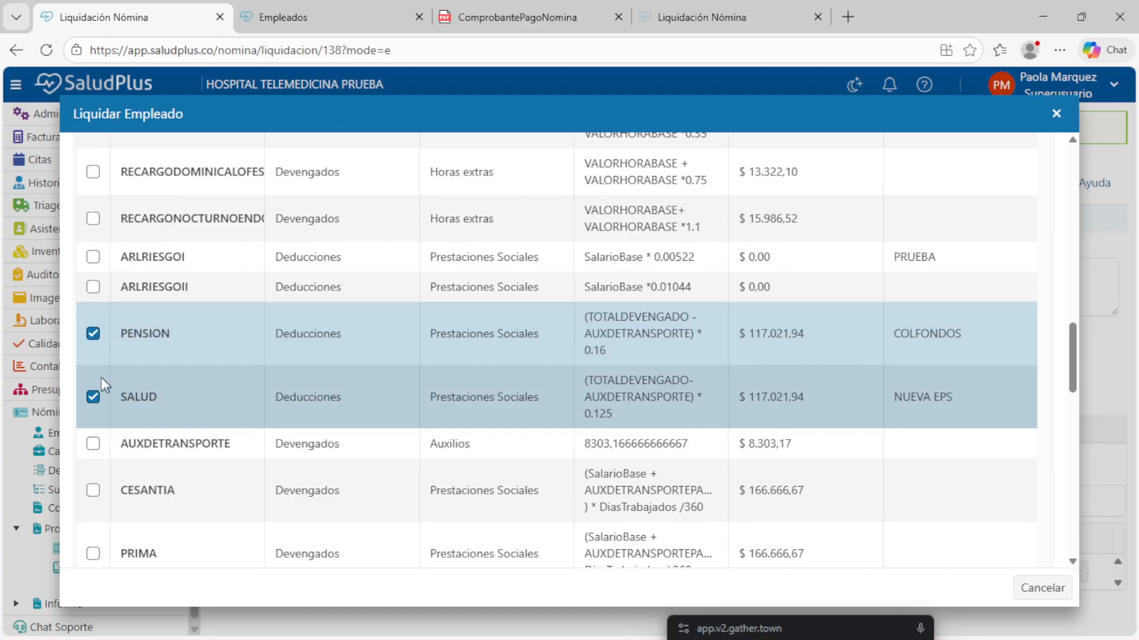
{"action": "left_click", "coordinate": [93, 332]}
{"action": "left_click", "coordinate": [92, 401]}
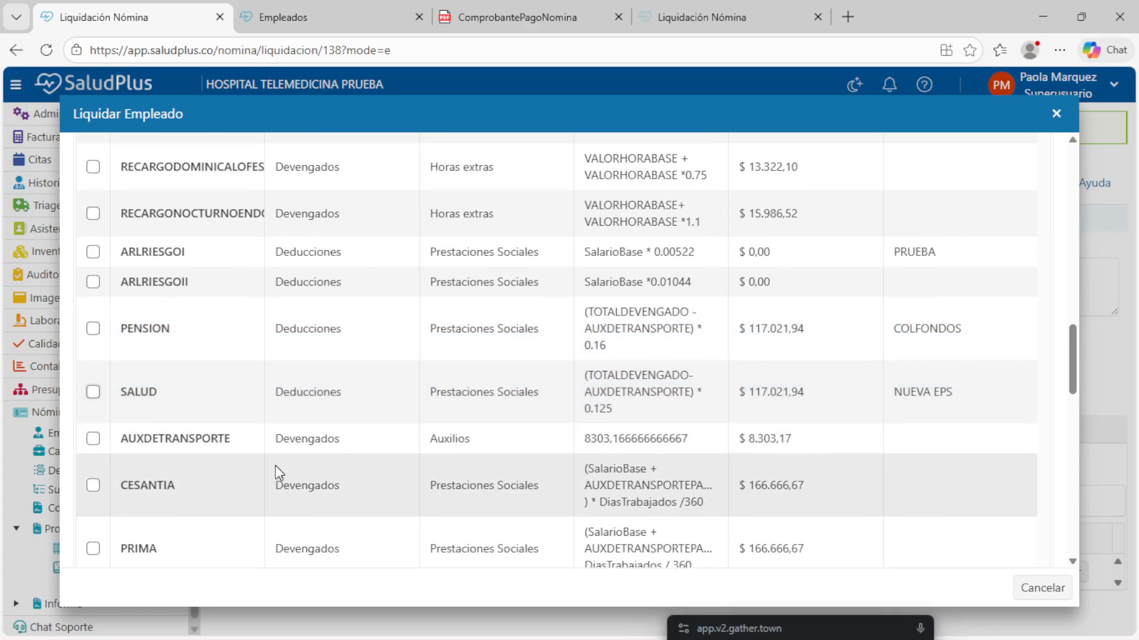
Select the CESANTIA, PRIMA, VACACIONES and INTERESESDECESANTIA concepts plus the AUXDETRANSPORTEPARAL… variable.
{"action": "scroll", "coordinate": [238, 463], "scroll_direction": "down", "scroll_amount": 5}
{"action": "scroll", "coordinate": [122, 374], "scroll_direction": "up", "scroll_amount": 4}
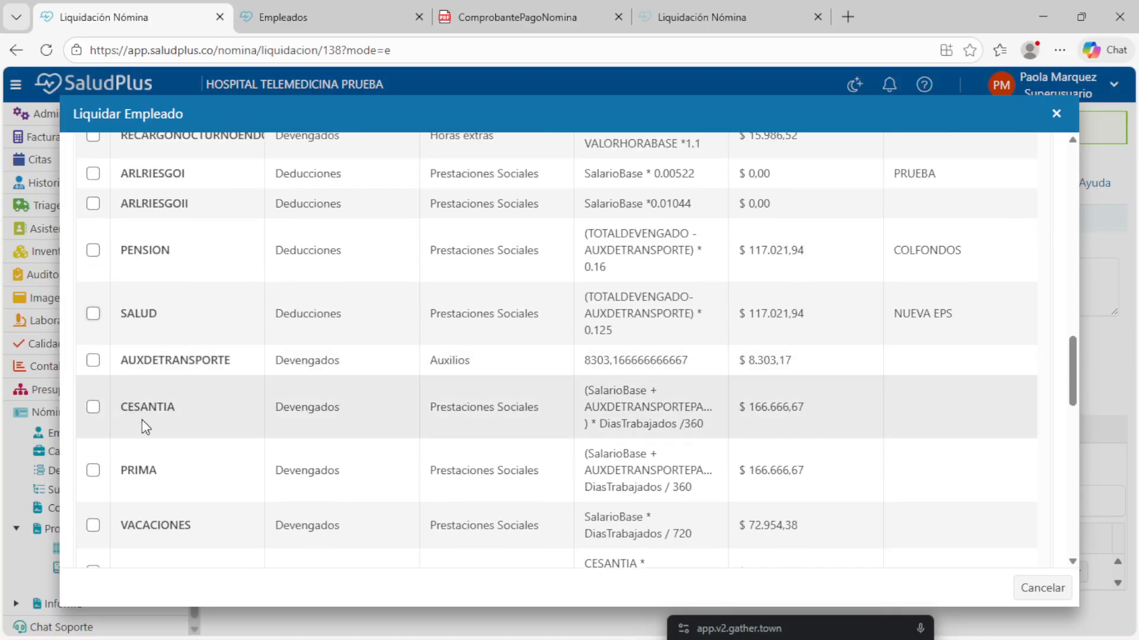
{"action": "left_click", "coordinate": [93, 408]}
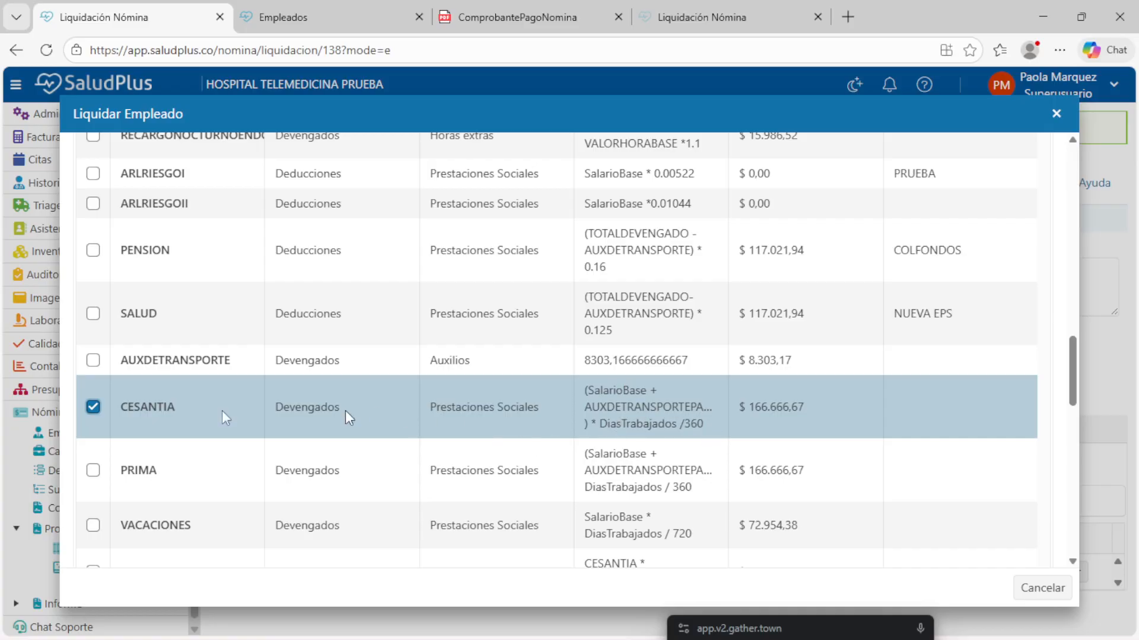
{"action": "left_click", "coordinate": [93, 470]}
{"action": "scroll", "coordinate": [445, 478], "scroll_direction": "down", "scroll_amount": 3}
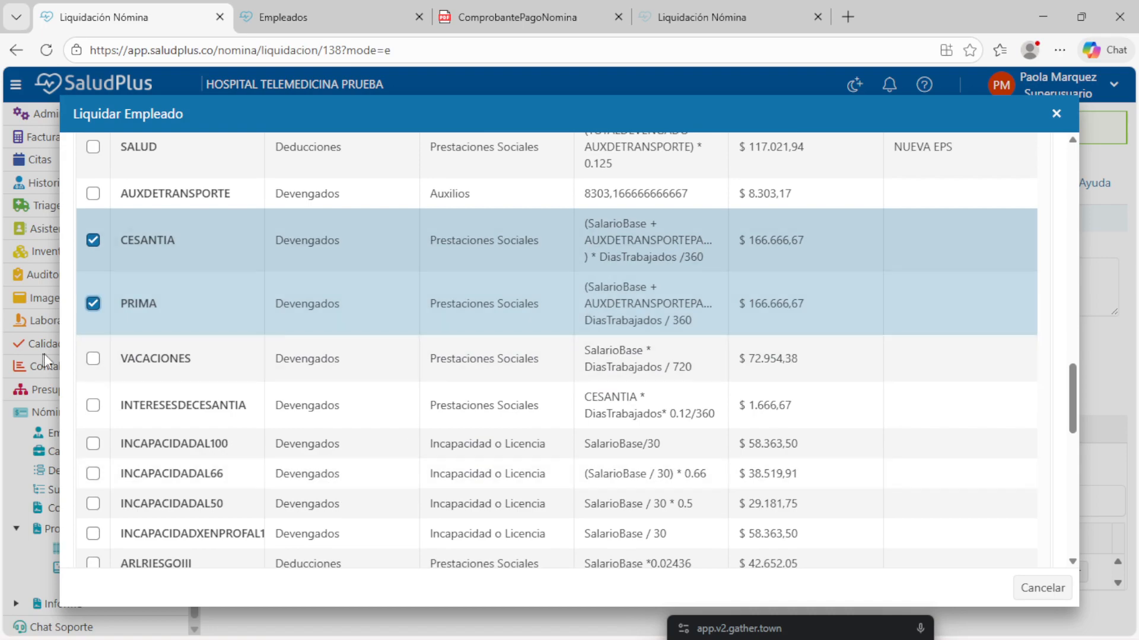
{"action": "left_click", "coordinate": [93, 358]}
{"action": "left_click", "coordinate": [93, 405]}
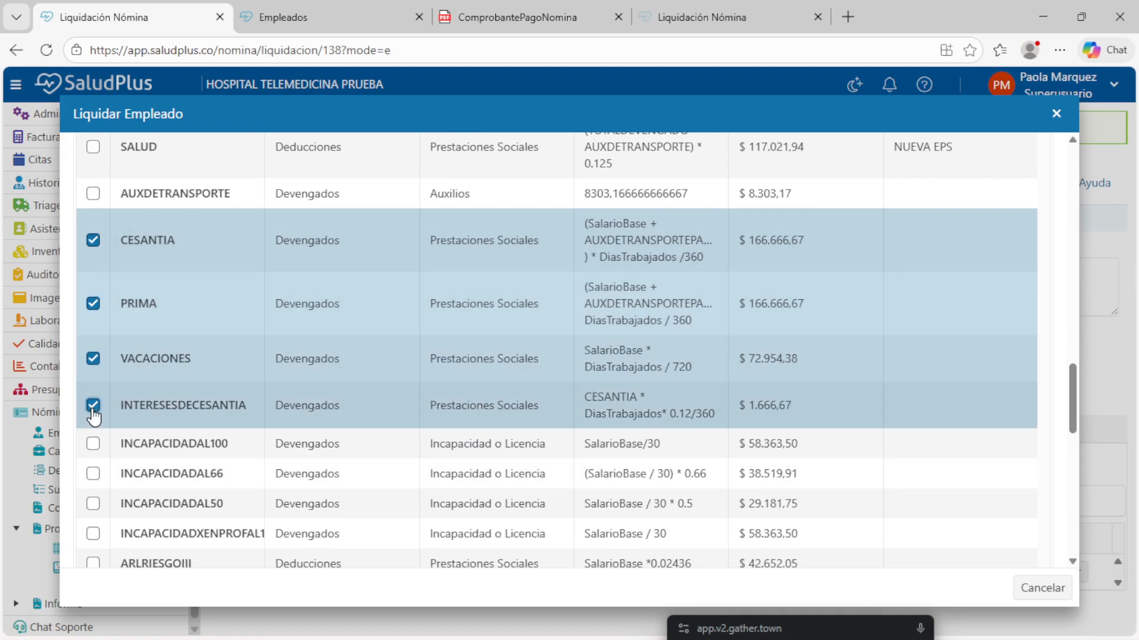
{"action": "scroll", "coordinate": [130, 475], "scroll_direction": "down", "scroll_amount": 4}
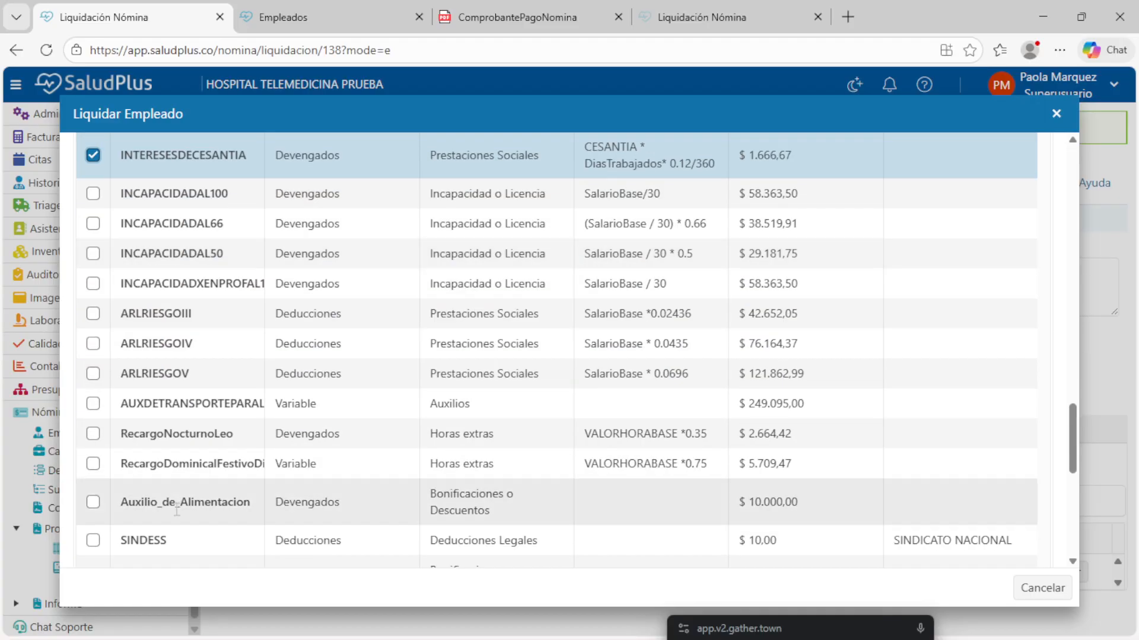
{"action": "left_click", "coordinate": [93, 405]}
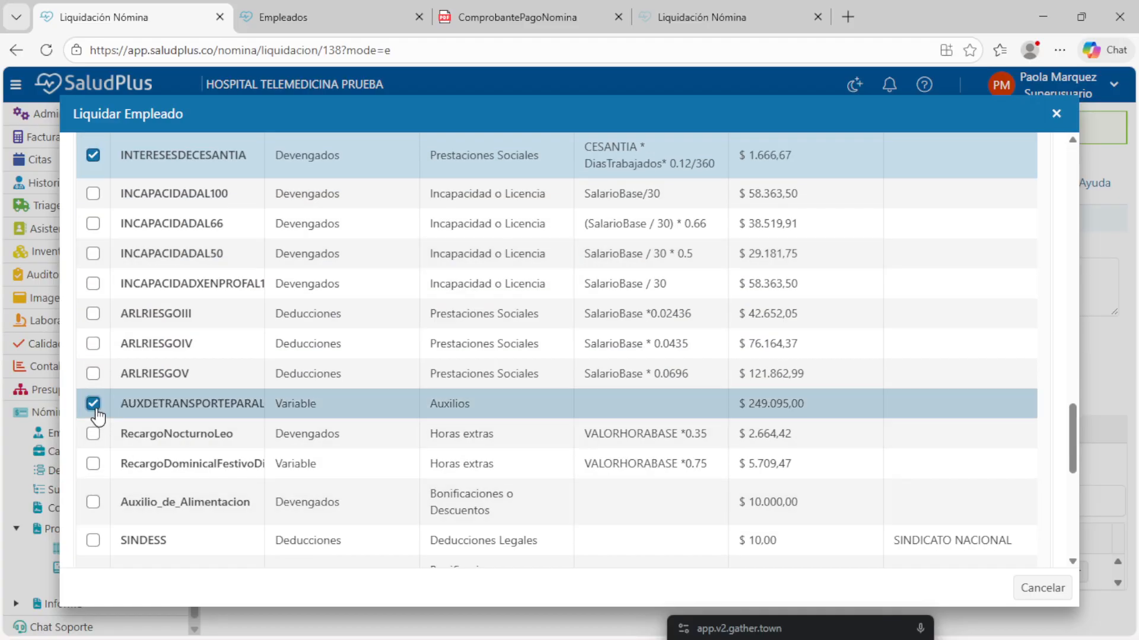
Check the calculated value of the AUXDETRANSPORTEPARAL… variable and apply all selected concepts to the employee.
{"action": "scroll", "coordinate": [641, 188], "scroll_direction": "up", "scroll_amount": 1}
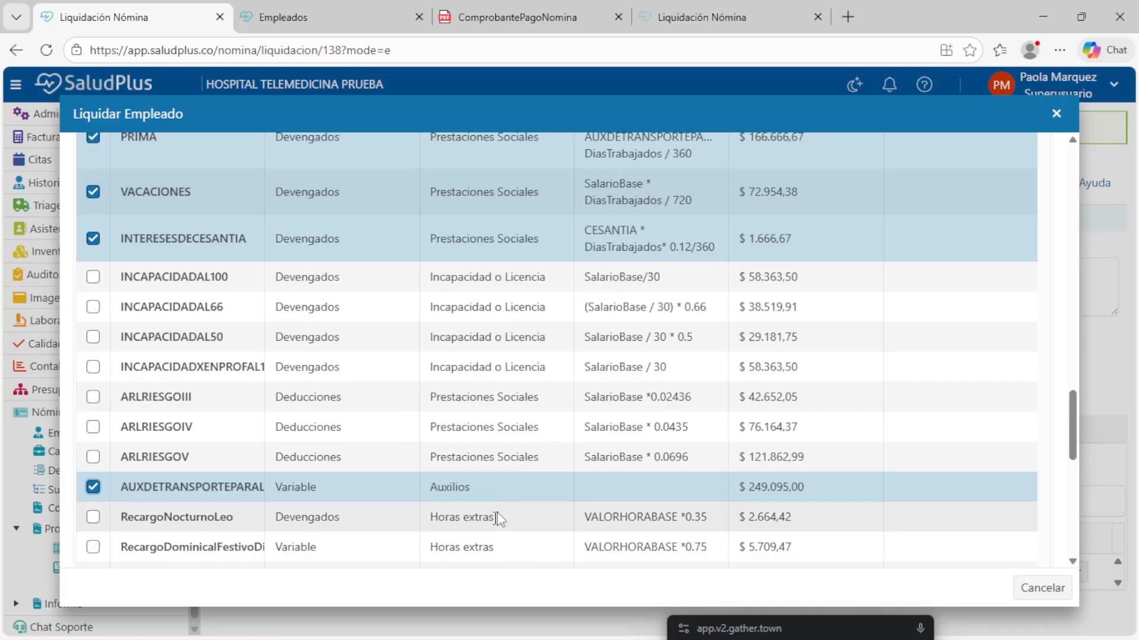
{"action": "left_click", "coordinate": [774, 486]}
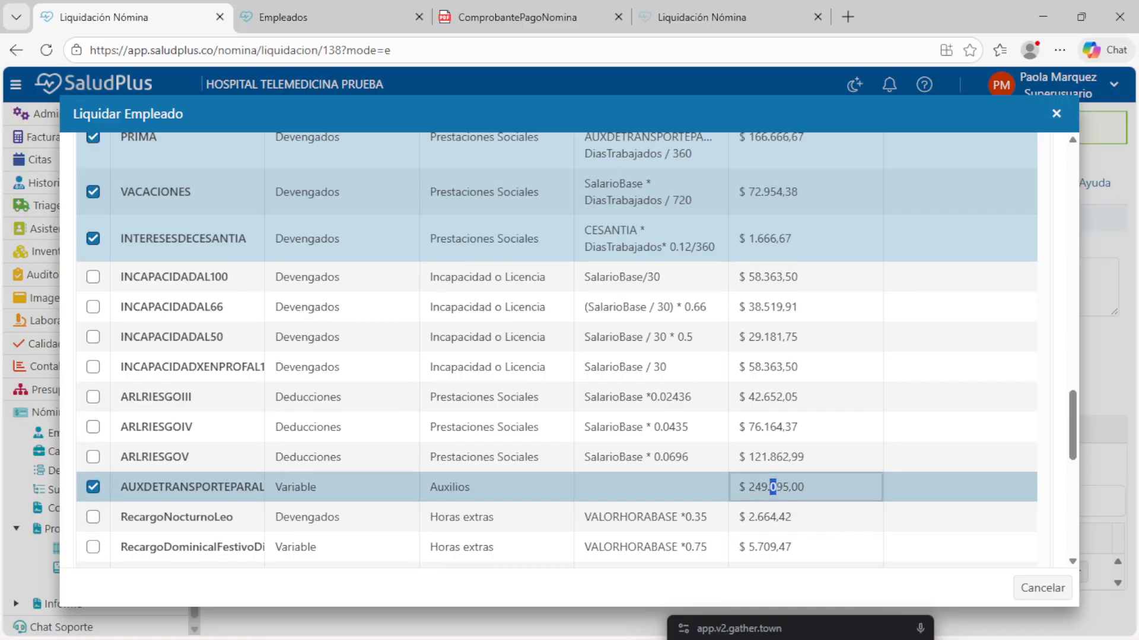
{"action": "left_click_drag", "start_coordinate": [754, 487], "coordinate": [815, 491]}
{"action": "left_click_drag", "start_coordinate": [740, 487], "coordinate": [808, 488]}
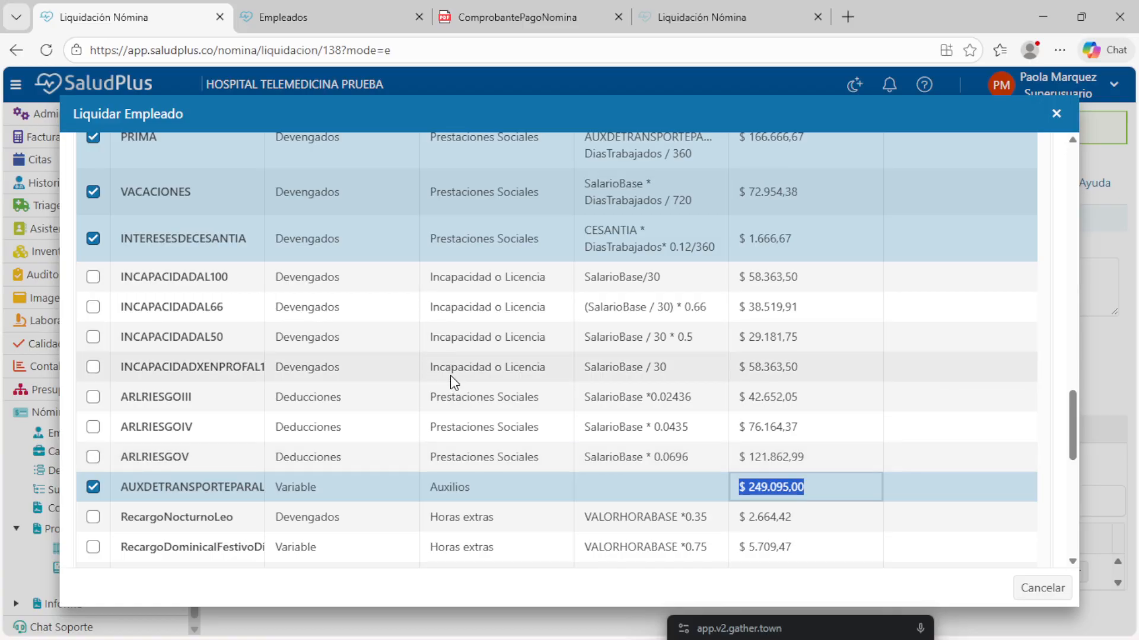
{"action": "scroll", "coordinate": [349, 421], "scroll_direction": "up", "scroll_amount": 5}
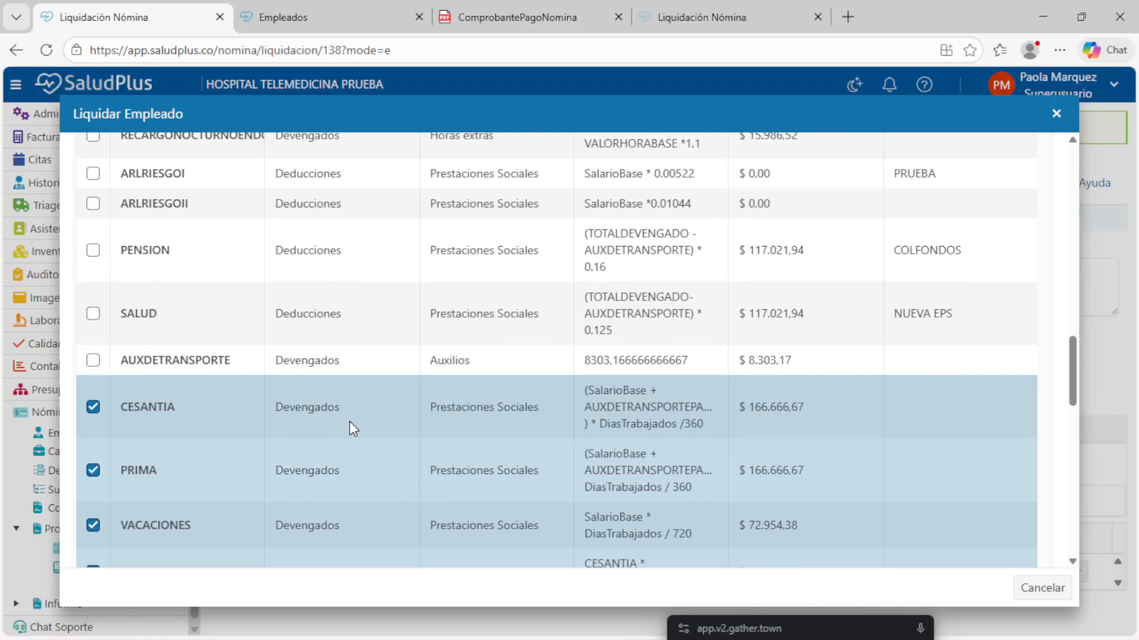
{"action": "scroll", "coordinate": [350, 423], "scroll_direction": "up", "scroll_amount": 10}
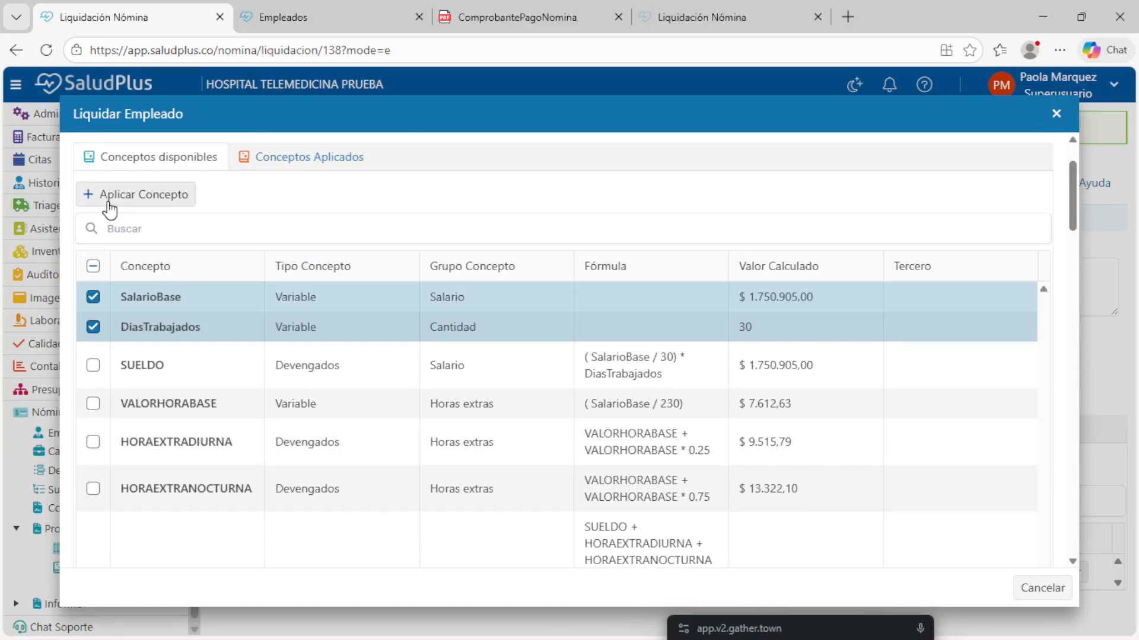
{"action": "left_click", "coordinate": [109, 202]}
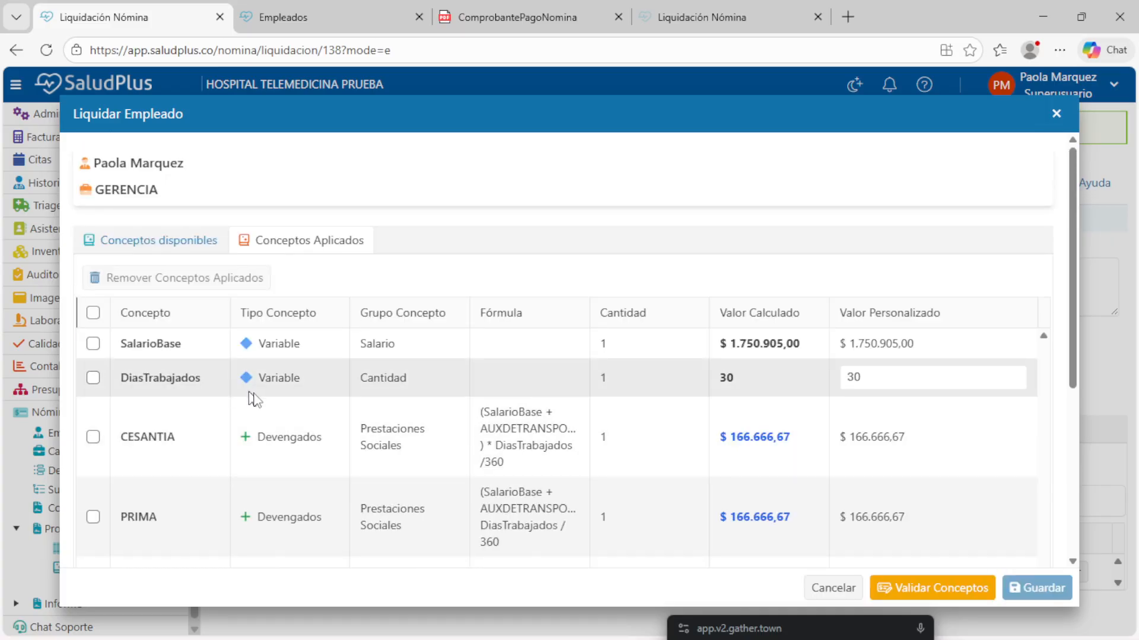
{"action": "scroll", "coordinate": [700, 356], "scroll_direction": "down", "scroll_amount": 2}
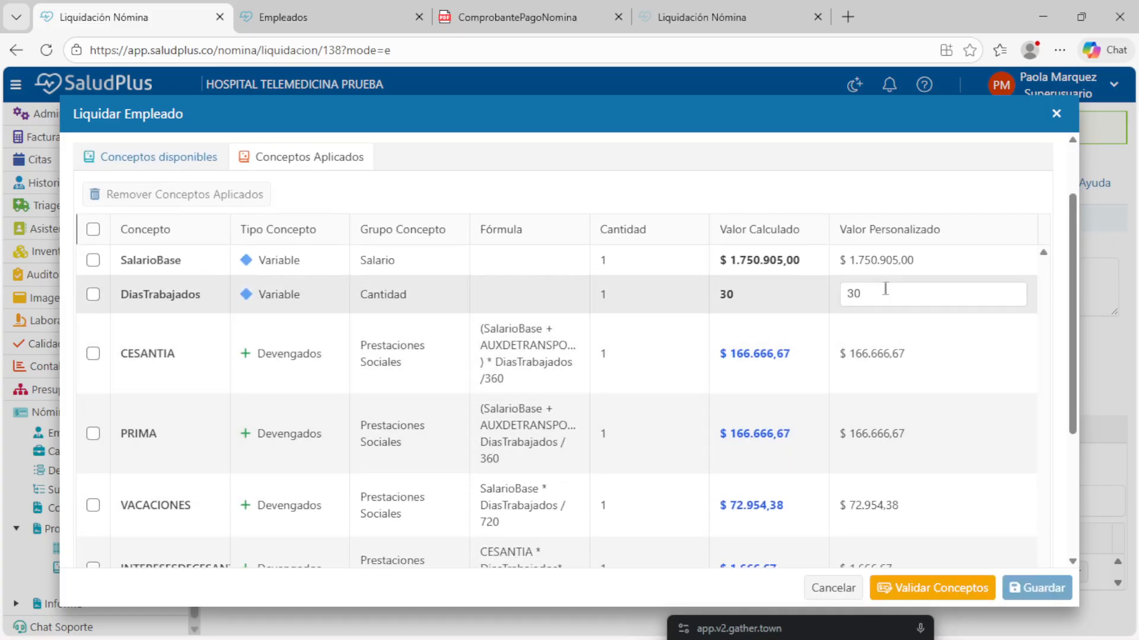
Set the DiasTrabajados custom value to 179 and validate the applied concepts.
{"action": "double_click", "coordinate": [845, 291]}
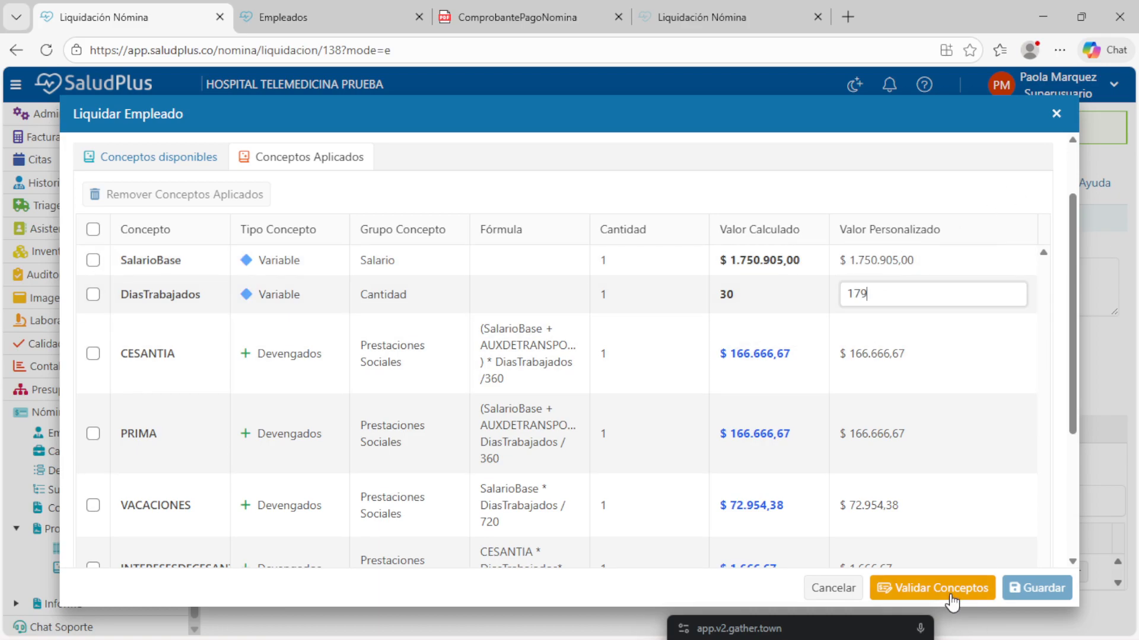
{"action": "left_click", "coordinate": [941, 590]}
{"action": "scroll", "coordinate": [700, 444], "scroll_direction": "down", "scroll_amount": 5}
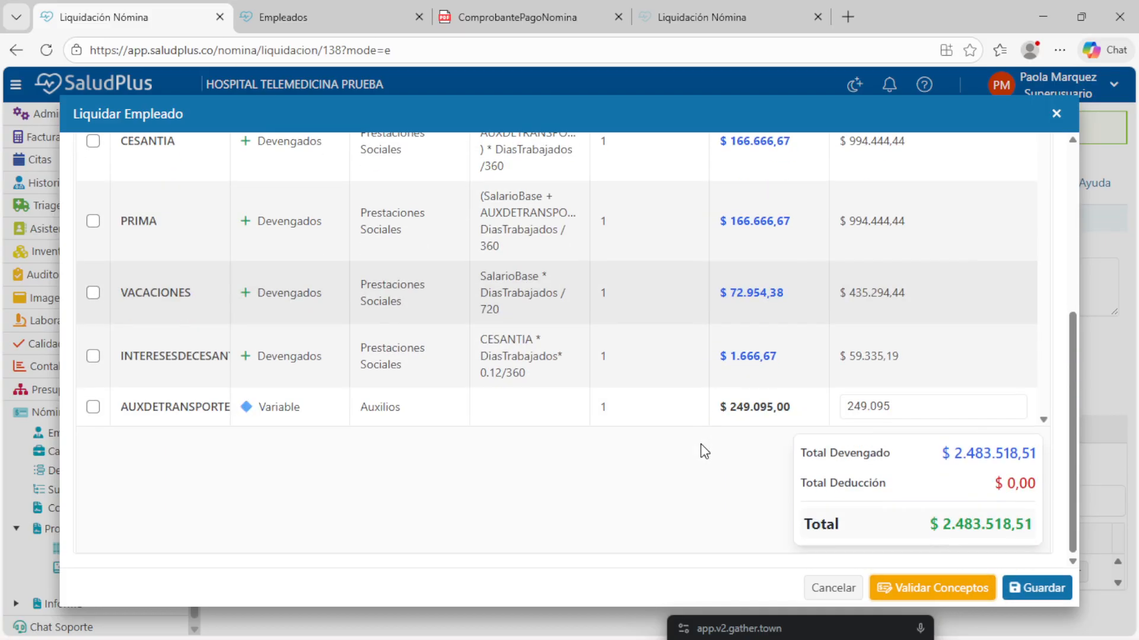
Check the recalculated custom values of CESANTIA, PRIMA, VACACIONES and INTERESESDECESANTIA against their formulas and the settlement total.
{"action": "scroll", "coordinate": [700, 444], "scroll_direction": "up", "scroll_amount": 5}
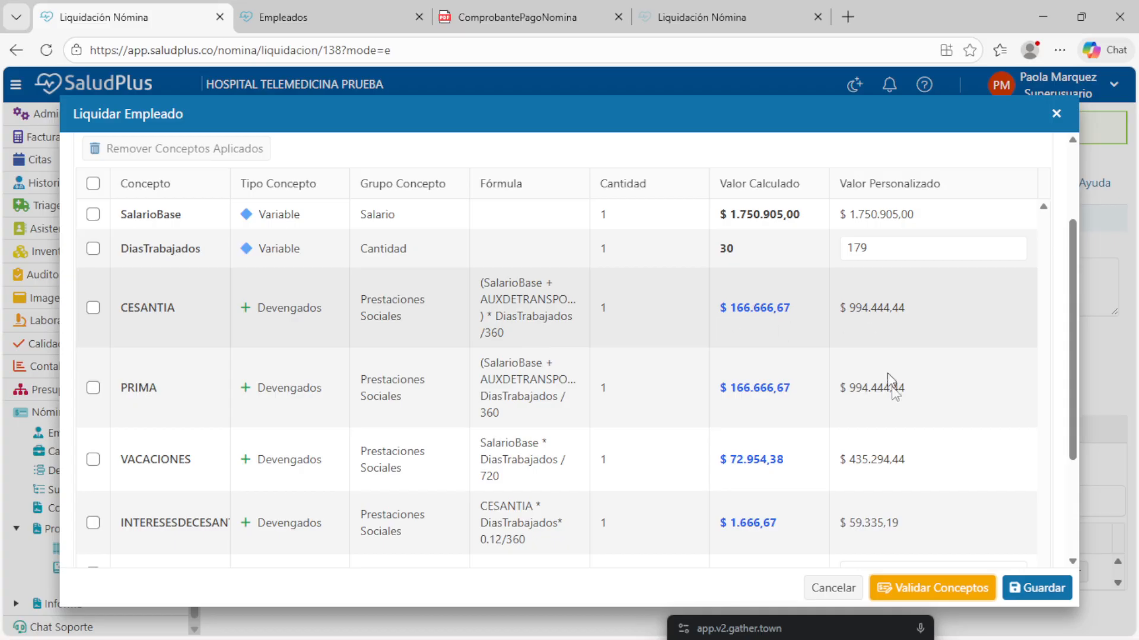
{"action": "scroll", "coordinate": [893, 388], "scroll_direction": "down", "scroll_amount": 5}
{"action": "scroll", "coordinate": [816, 394], "scroll_direction": "up", "scroll_amount": 8}
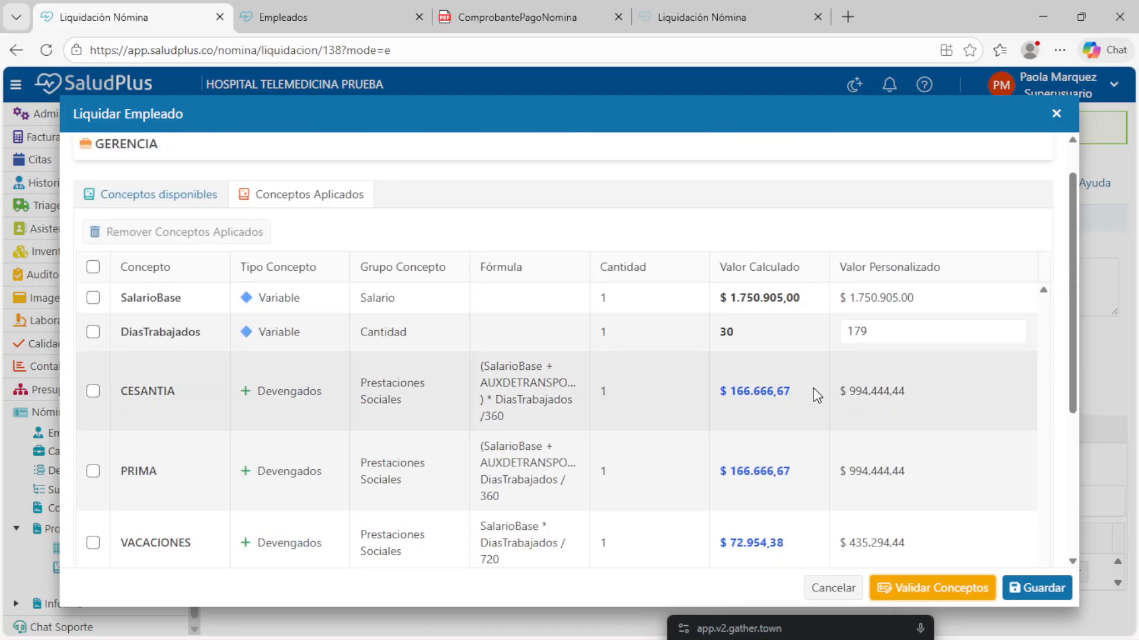
{"action": "scroll", "coordinate": [575, 456], "scroll_direction": "down", "scroll_amount": 1}
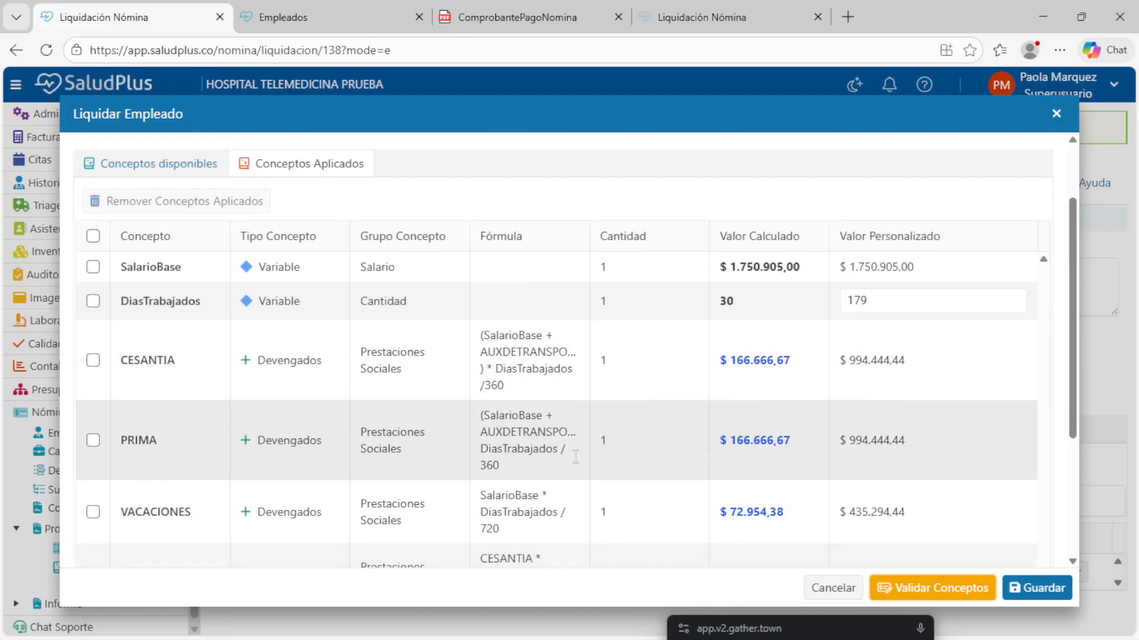
{"action": "scroll", "coordinate": [574, 457], "scroll_direction": "down", "scroll_amount": 3}
{"action": "scroll", "coordinate": [543, 447], "scroll_direction": "up", "scroll_amount": 6}
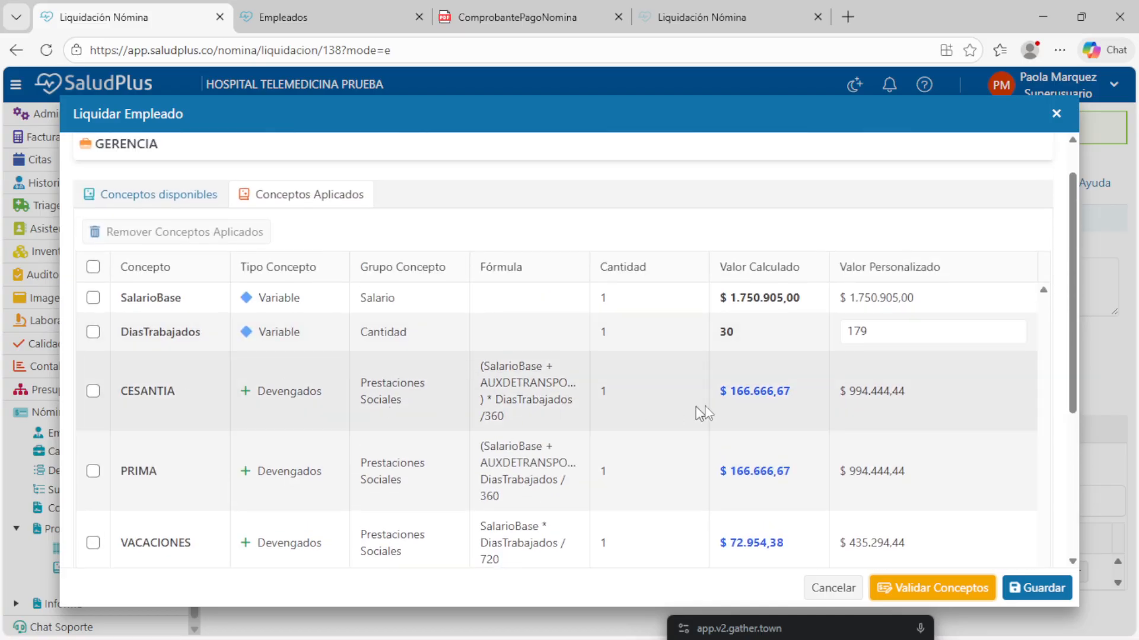
{"action": "left_click", "coordinate": [870, 391]}
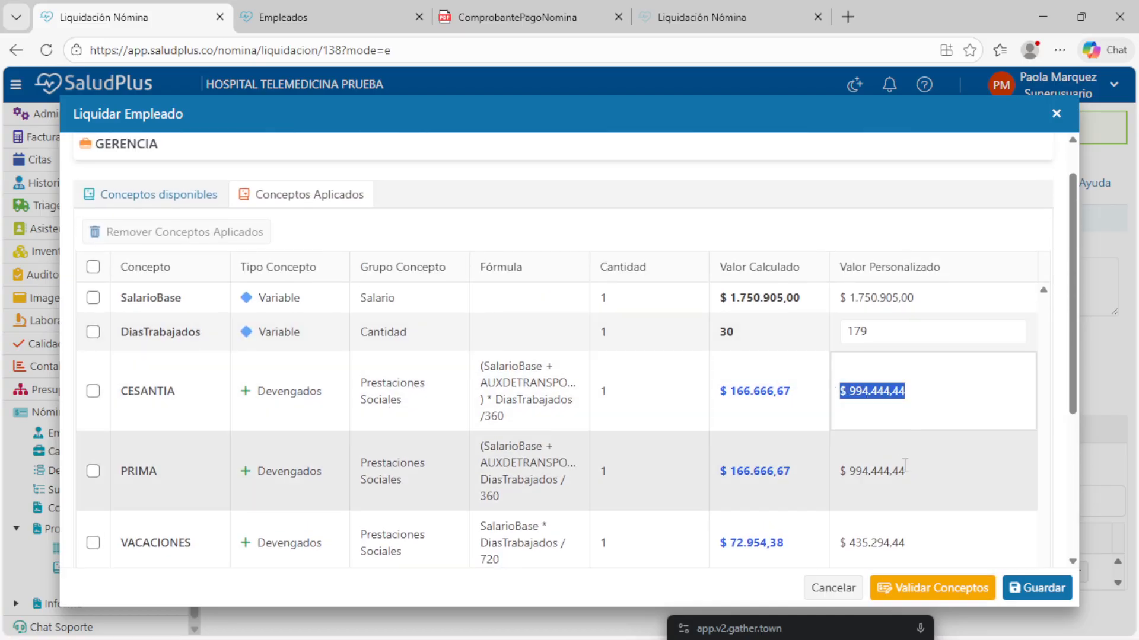
{"action": "scroll", "coordinate": [906, 466], "scroll_direction": "down", "scroll_amount": 1}
{"action": "double_click", "coordinate": [883, 388]}
{"action": "scroll", "coordinate": [918, 511], "scroll_direction": "down", "scroll_amount": 1}
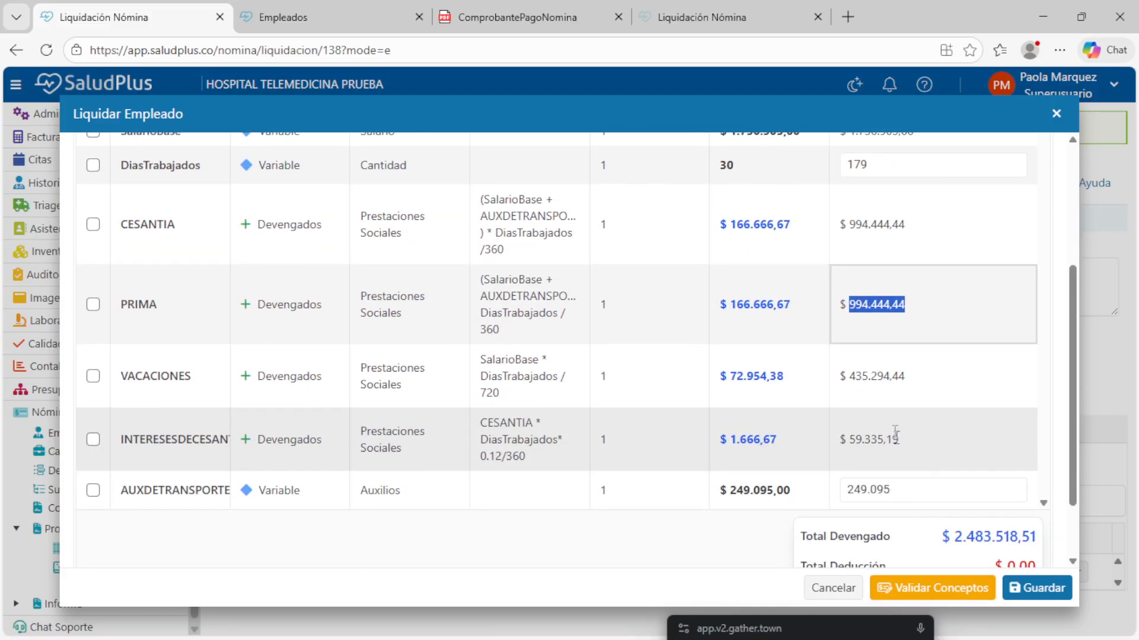
{"action": "left_click", "coordinate": [876, 375]}
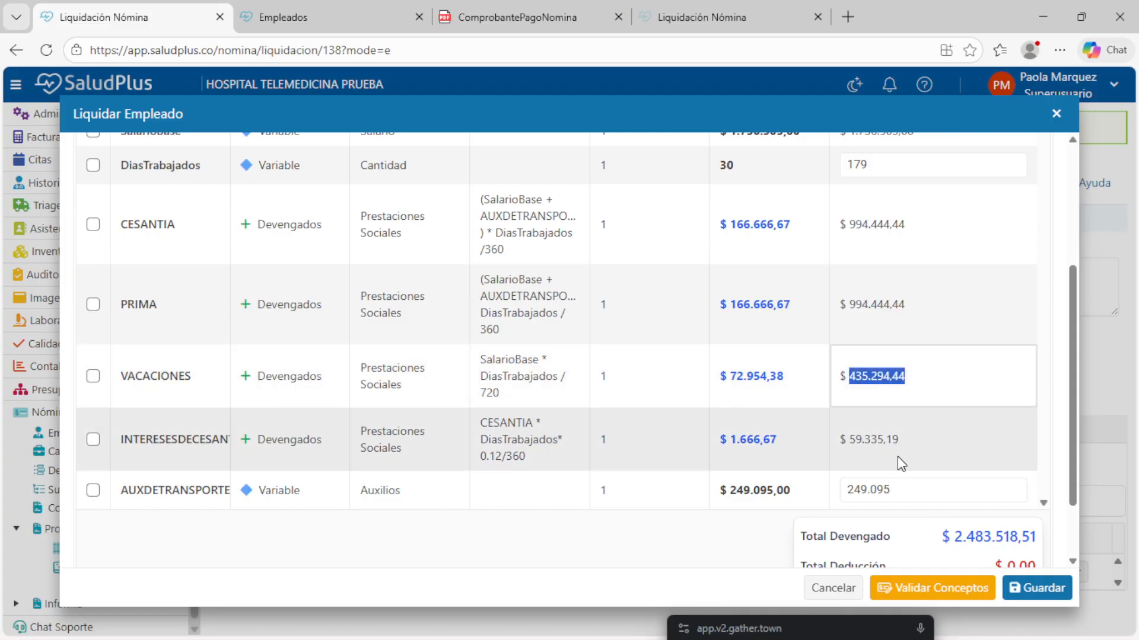
{"action": "left_click", "coordinate": [867, 440]}
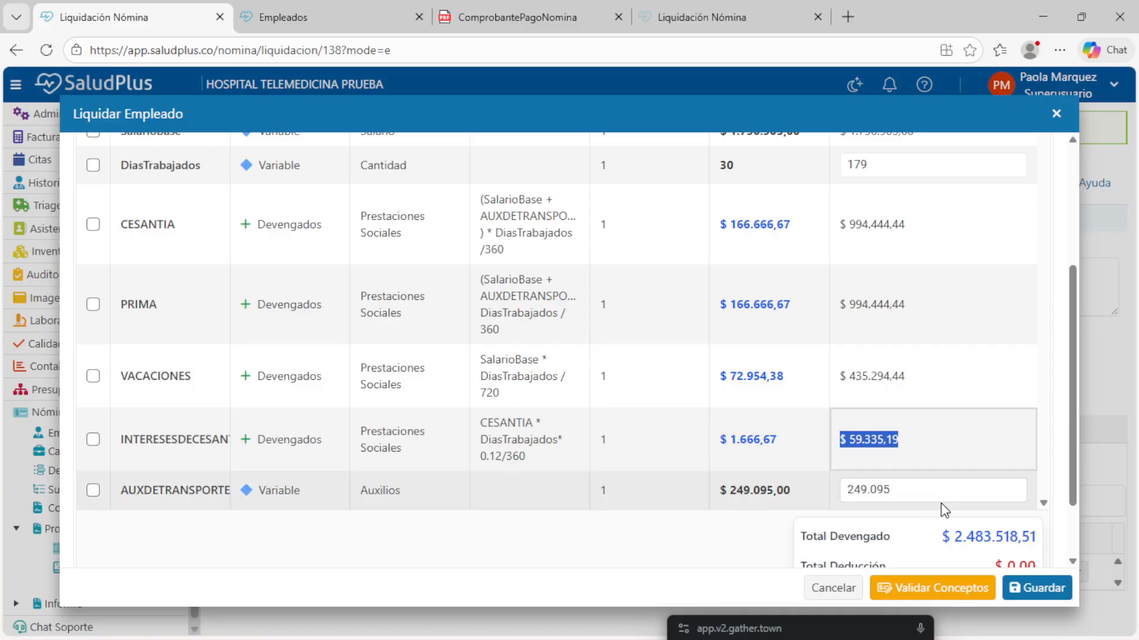
{"action": "scroll", "coordinate": [940, 503], "scroll_direction": "down", "scroll_amount": 1}
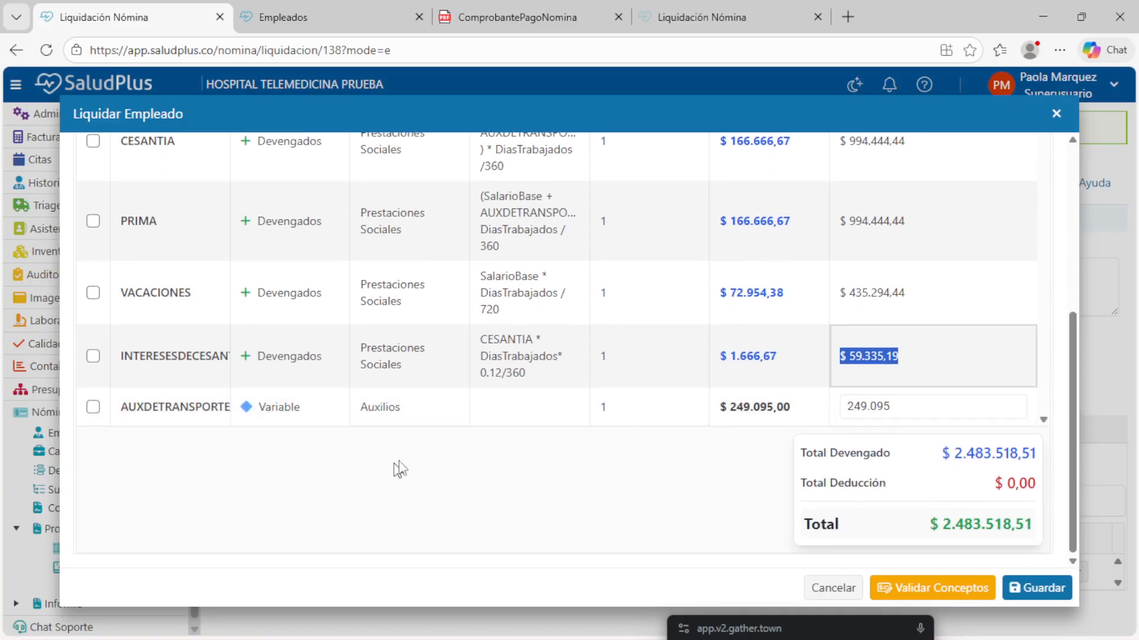
Examine the transport allowance variable, its custom value and where the PRIMA formula uses it.
{"action": "left_click", "coordinate": [198, 406]}
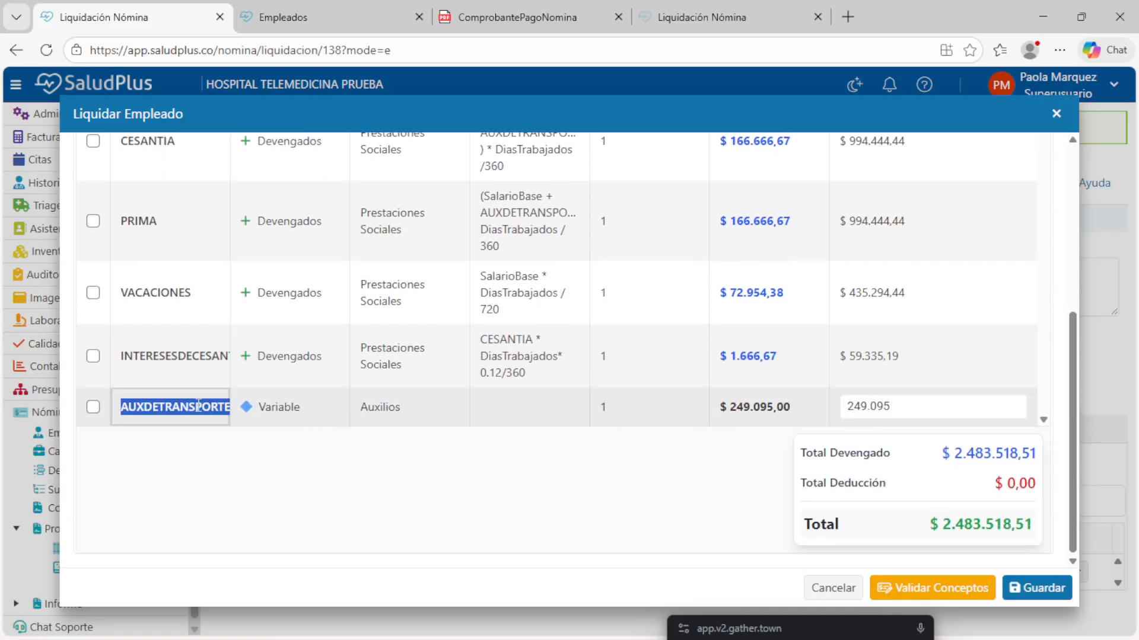
{"action": "left_click", "coordinate": [281, 406]}
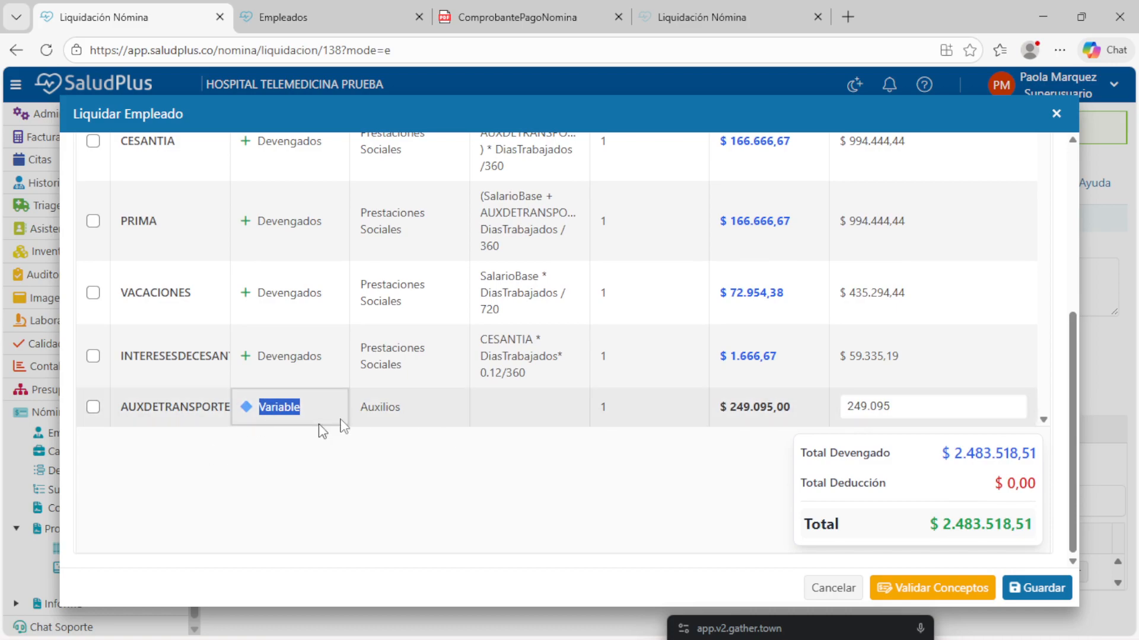
{"action": "left_click", "coordinate": [193, 412]}
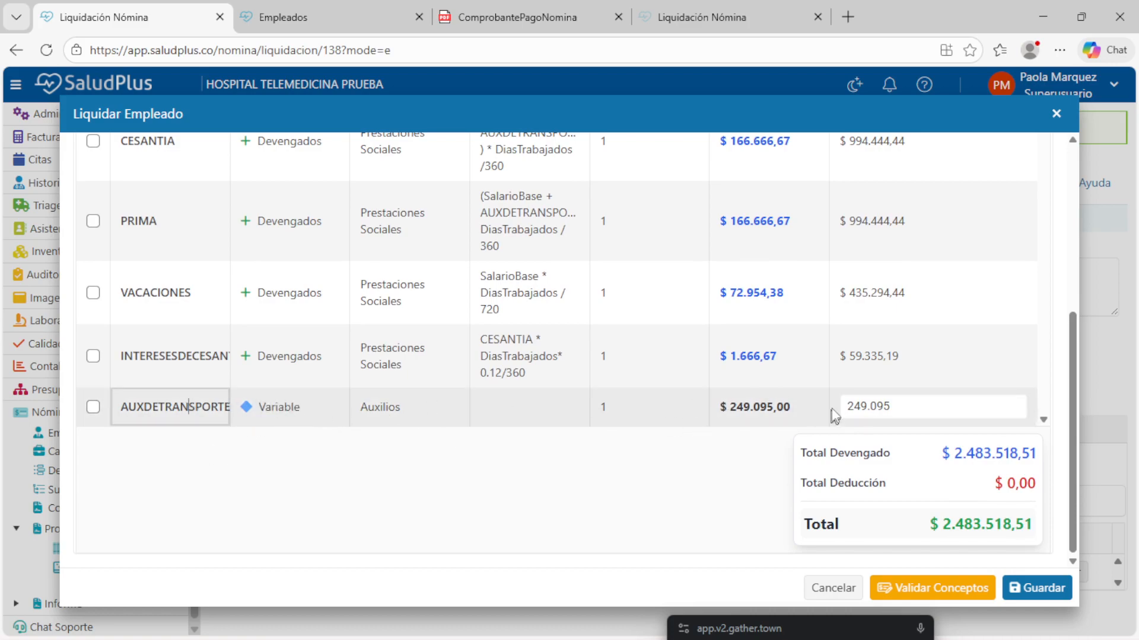
{"action": "left_click", "coordinate": [905, 406]}
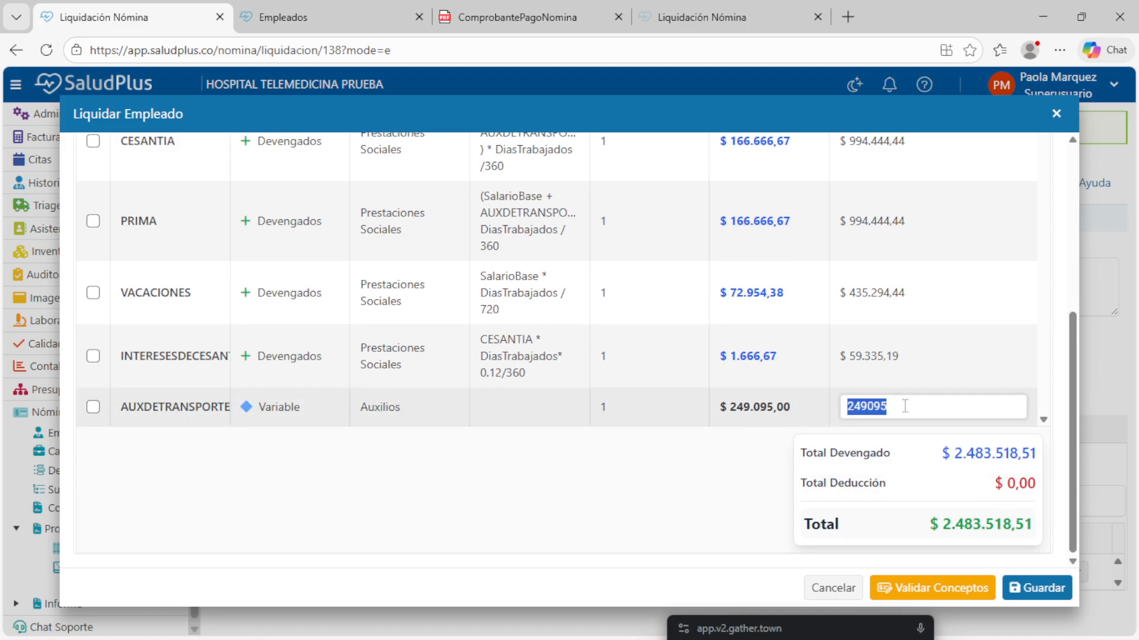
{"action": "left_click", "coordinate": [702, 474]}
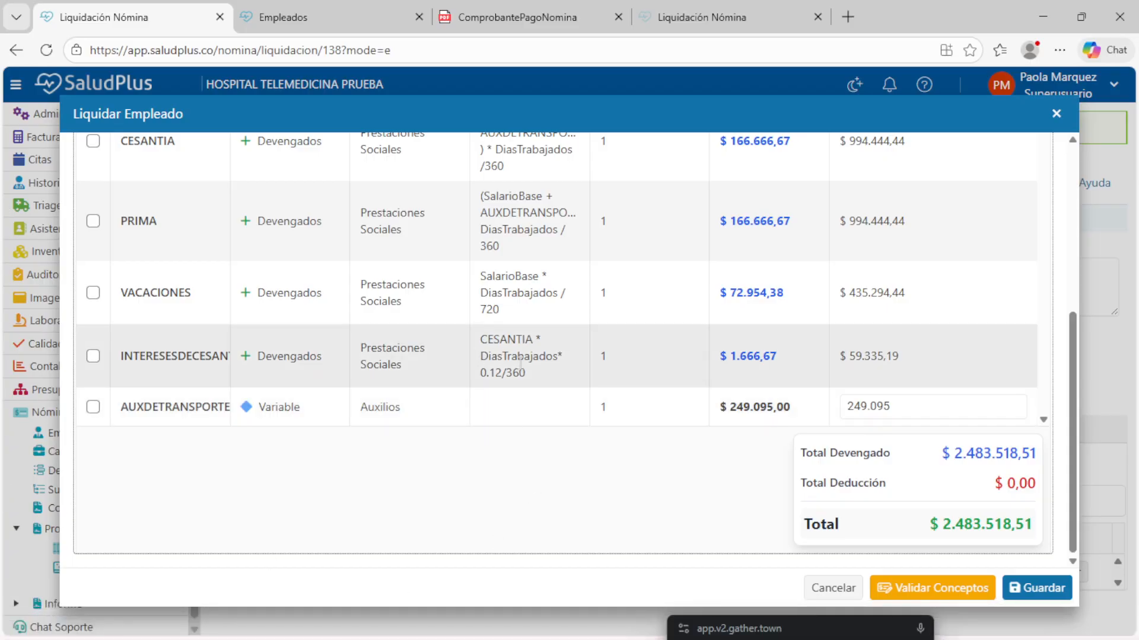
{"action": "scroll", "coordinate": [528, 367], "scroll_direction": "up", "scroll_amount": 2}
{"action": "double_click", "coordinate": [507, 295]}
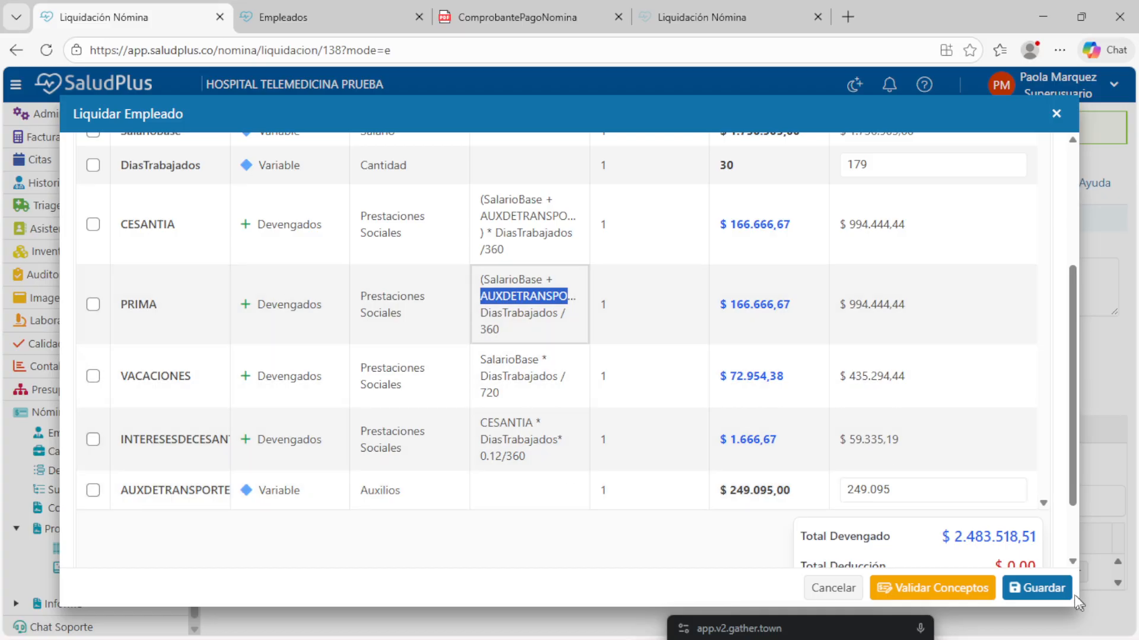
Save the validated concepts for the employee and return to the LIQUIDACION 2026 settlement.
{"action": "scroll", "coordinate": [948, 536], "scroll_direction": "down", "scroll_amount": 2}
{"action": "left_click", "coordinate": [1012, 596]}
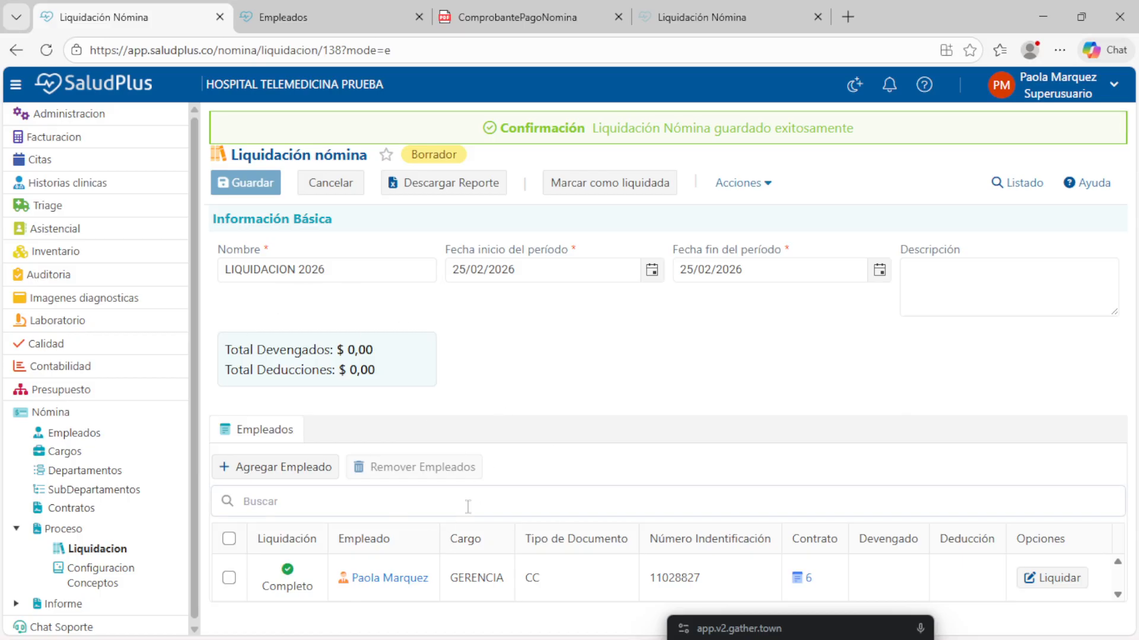
{"action": "left_click", "coordinate": [282, 472]}
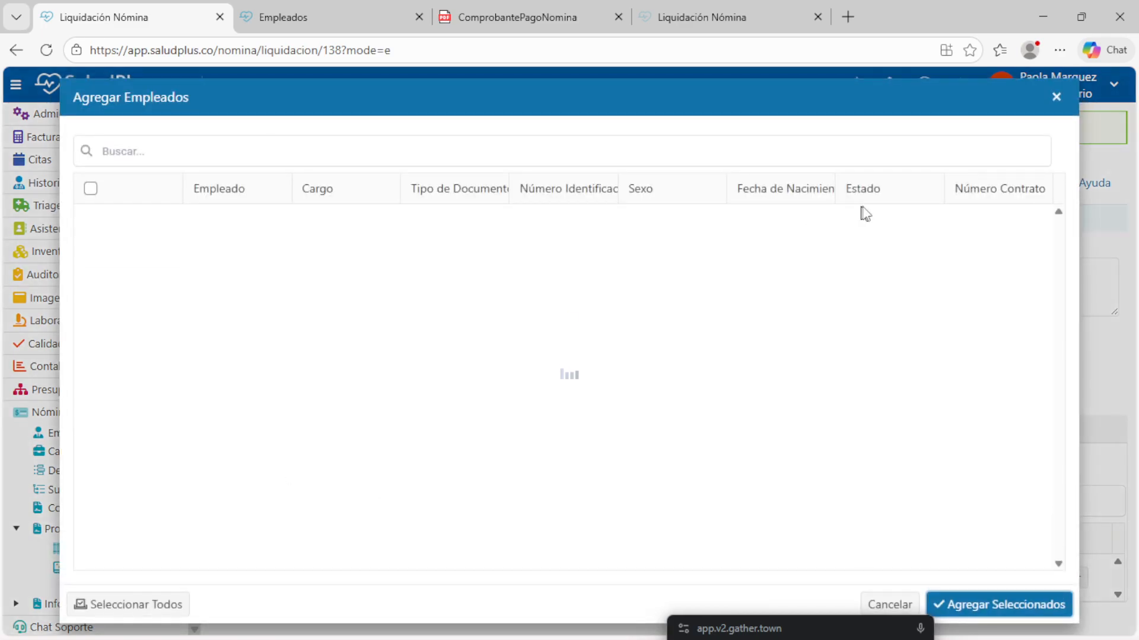
{"action": "left_click", "coordinate": [1055, 98]}
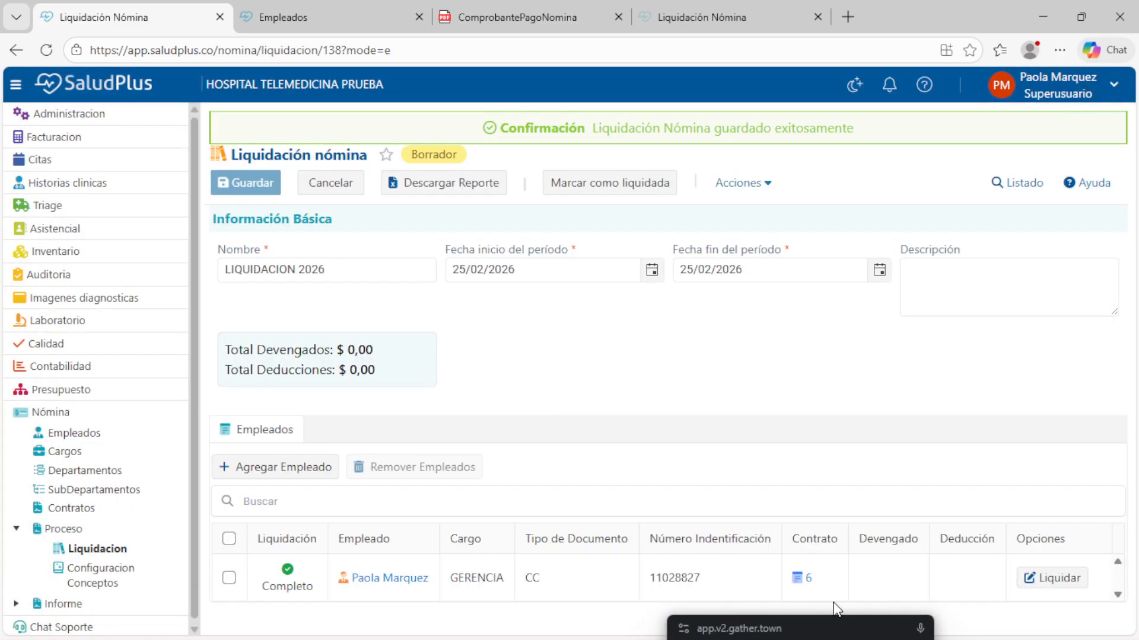
Open the Liquidacion Nomina General report and set its period from 01/02/2026 to 25/02/2026.
{"action": "left_click_drag", "start_coordinate": [816, 633], "coordinate": [833, 614]}
{"action": "scroll", "coordinate": [73, 600], "scroll_direction": "down", "scroll_amount": 2}
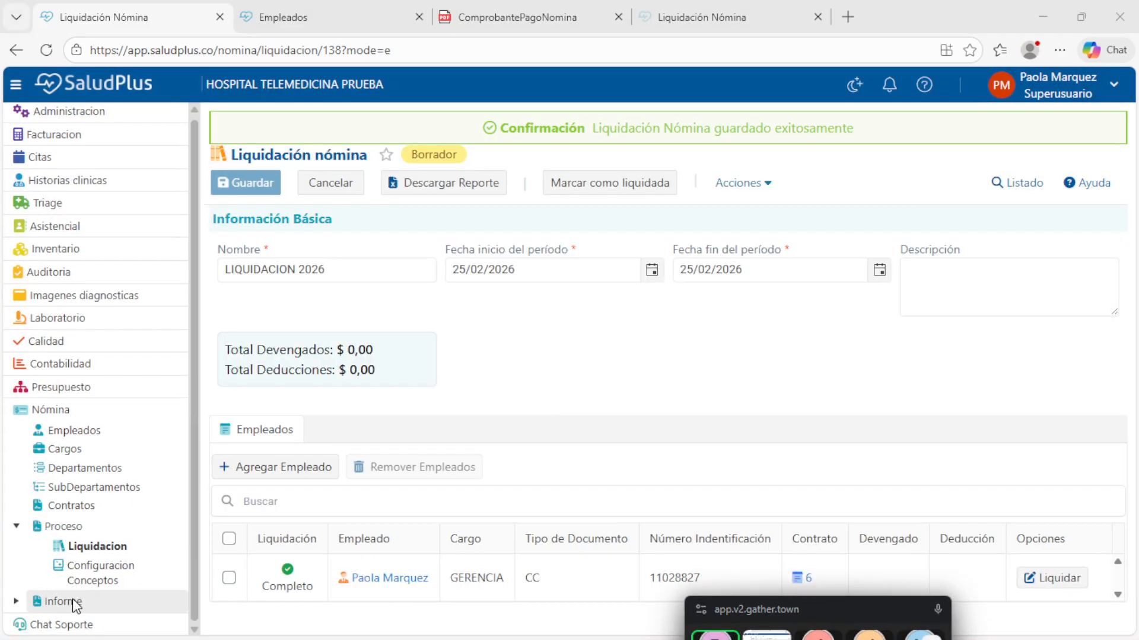
{"action": "left_click", "coordinate": [76, 603]}
{"action": "left_click", "coordinate": [115, 578]}
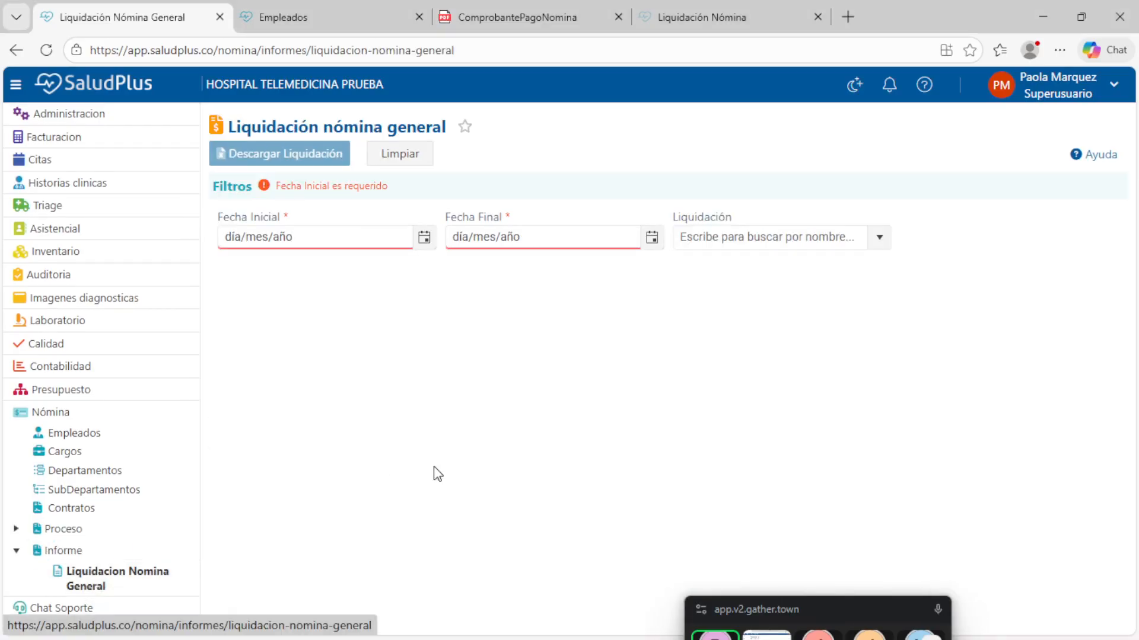
{"action": "left_click", "coordinate": [433, 238]}
{"action": "left_click", "coordinate": [319, 331]}
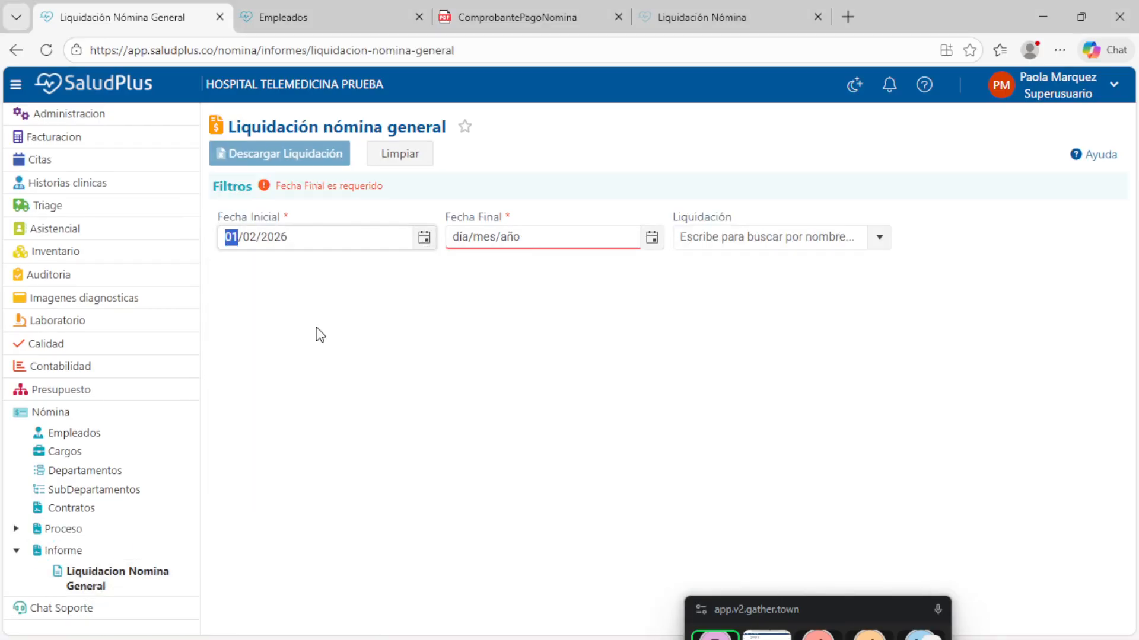
{"action": "left_click", "coordinate": [651, 237]}
{"action": "left_click", "coordinate": [630, 411]}
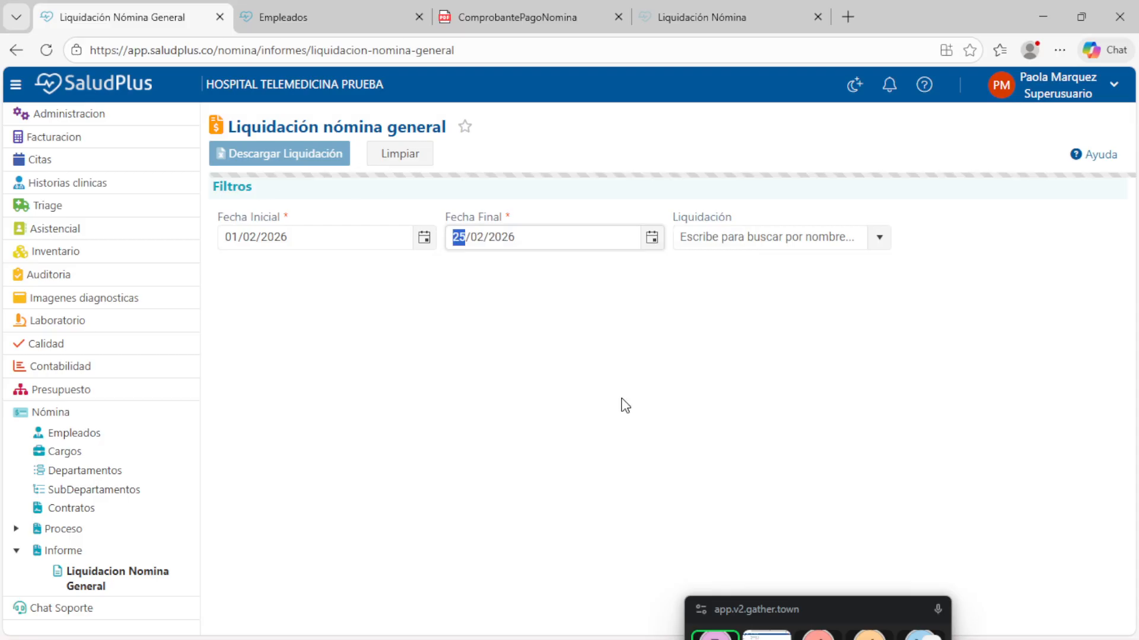
Download the report for the LIQUIDACION 2026 settlement and open the downloaded workbook in Excel.
{"action": "left_click", "coordinate": [878, 237]}
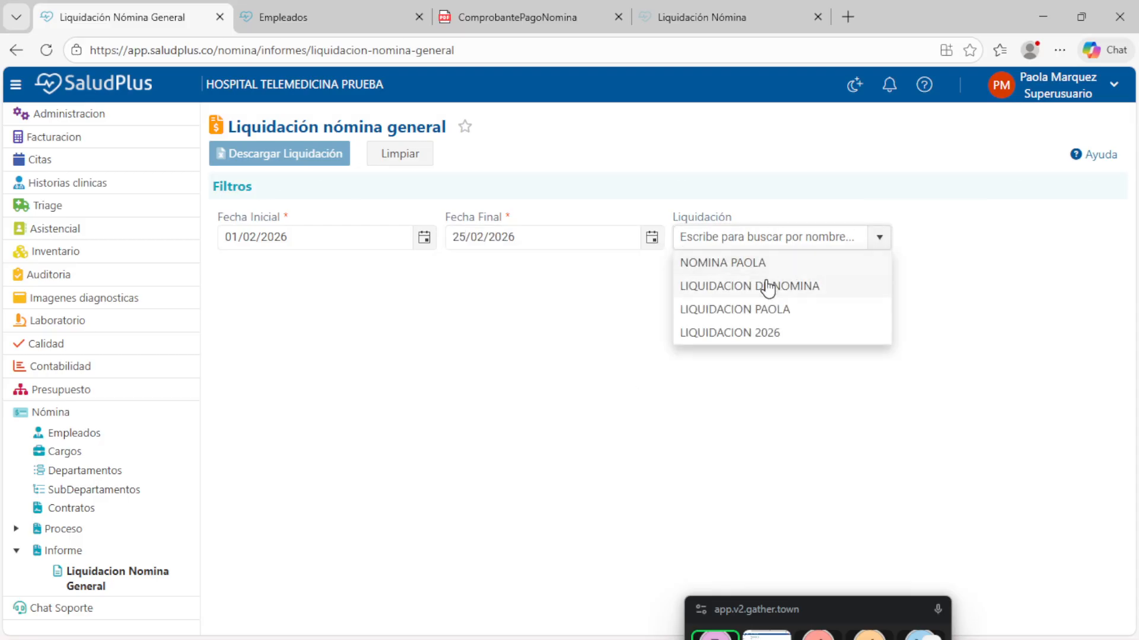
{"action": "left_click", "coordinate": [770, 335]}
{"action": "left_click", "coordinate": [263, 169]}
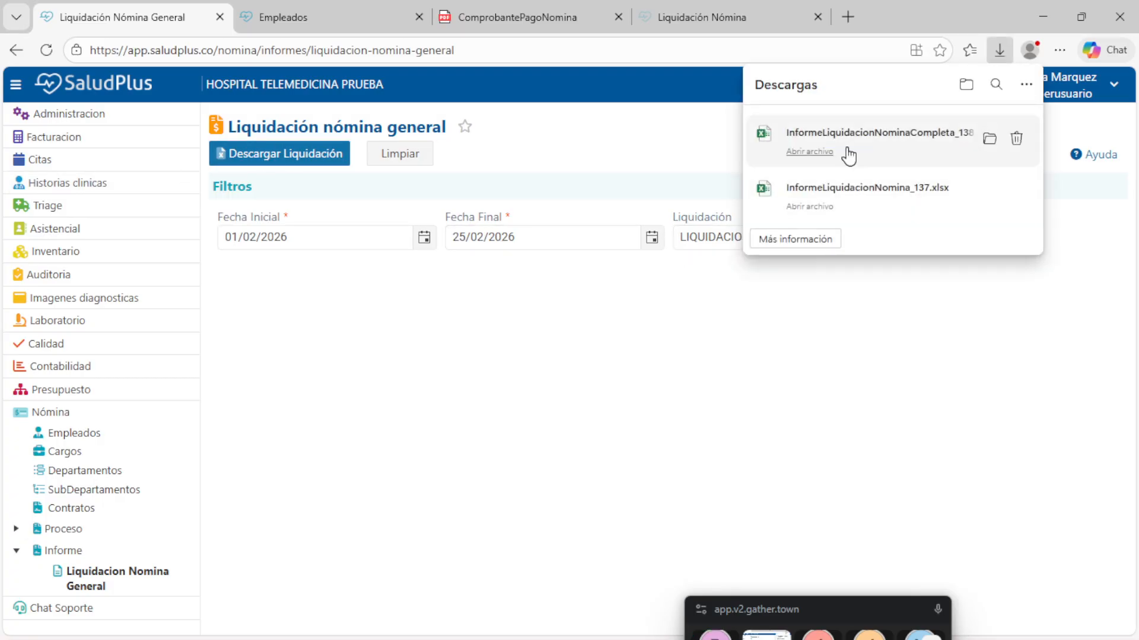
{"action": "left_click", "coordinate": [849, 155]}
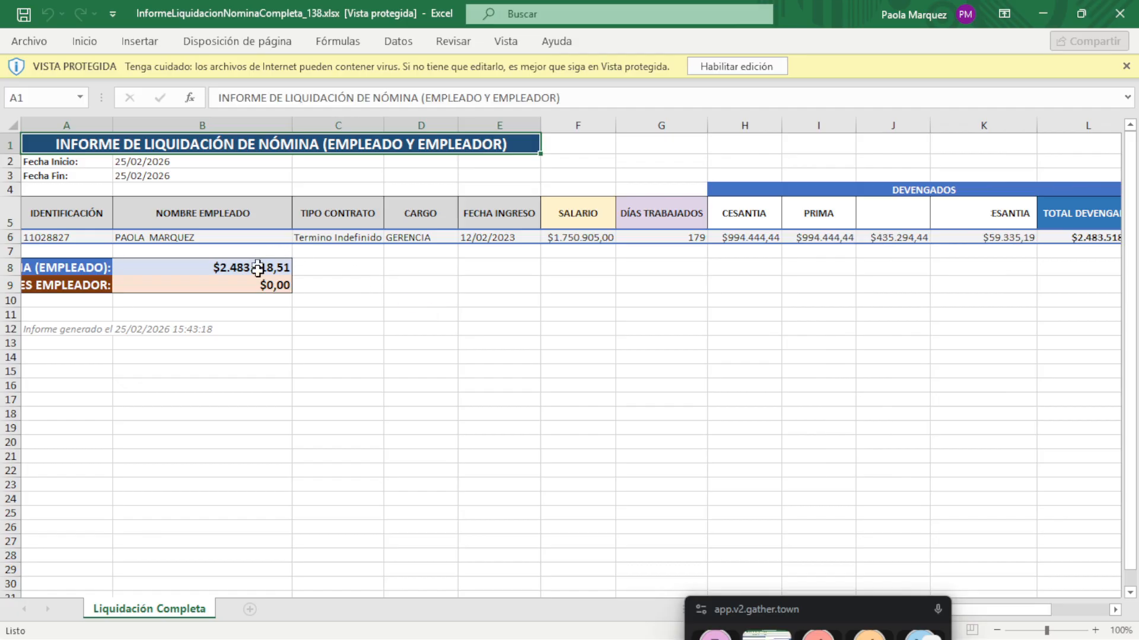
Examine the report's title and its employee, contract, salary and worked-days headings.
{"action": "left_click", "coordinate": [57, 215]}
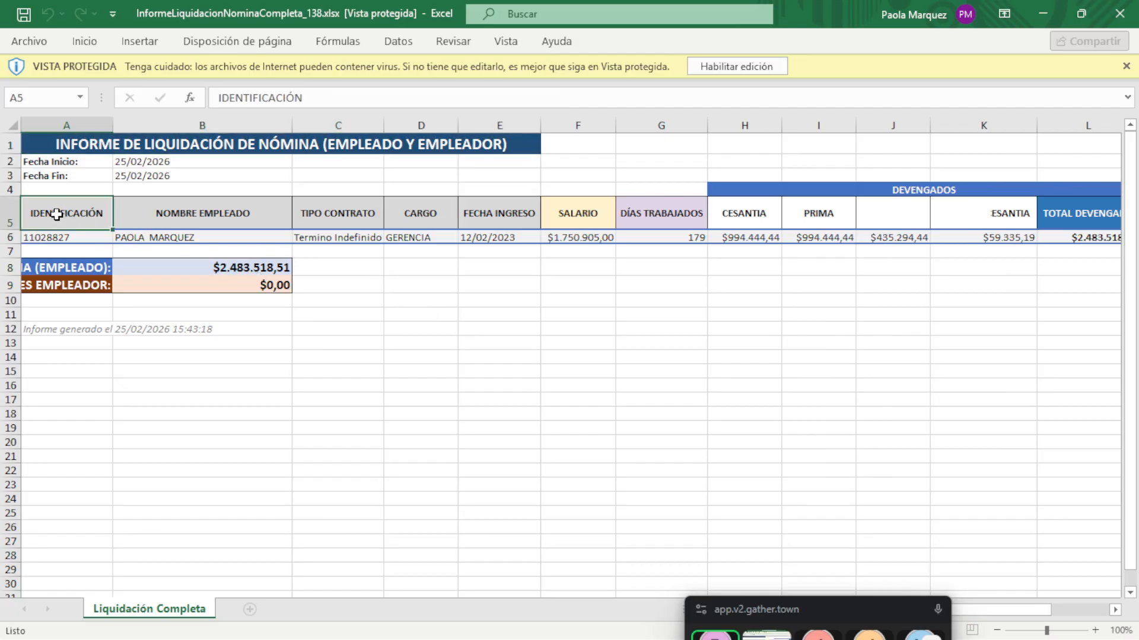
{"action": "left_click", "coordinate": [193, 141]}
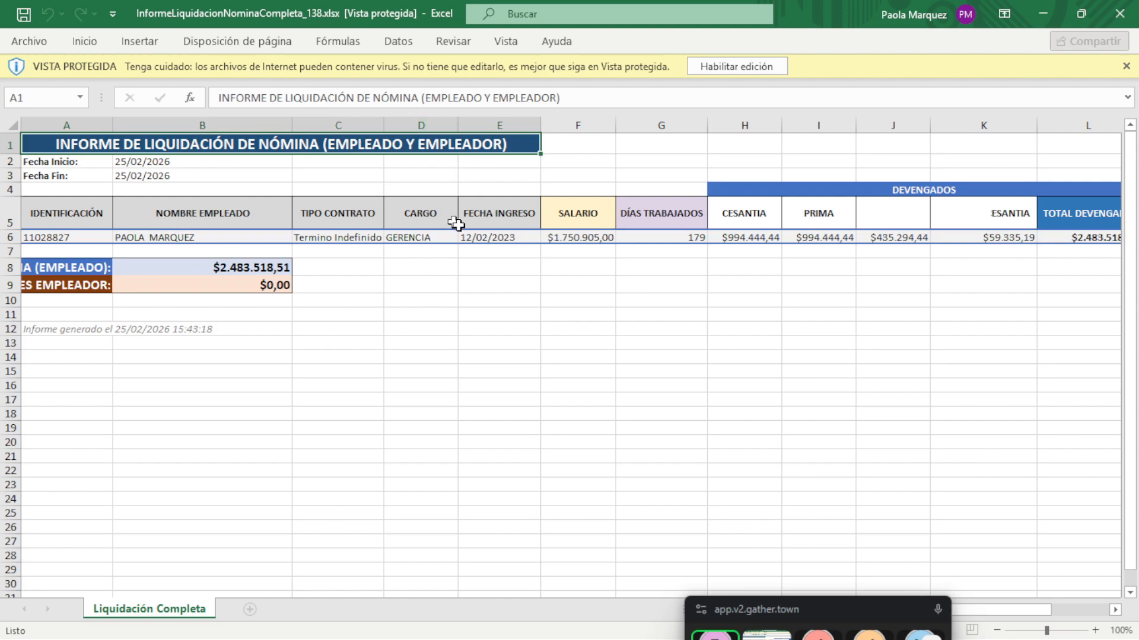
{"action": "left_click_drag", "start_coordinate": [293, 219], "coordinate": [658, 210]}
Look across the employee's row through the DEVENGADOS, DEDUCCIONES and Neto Pagado columns and return to the employee name column.
{"action": "left_click", "coordinate": [827, 254]}
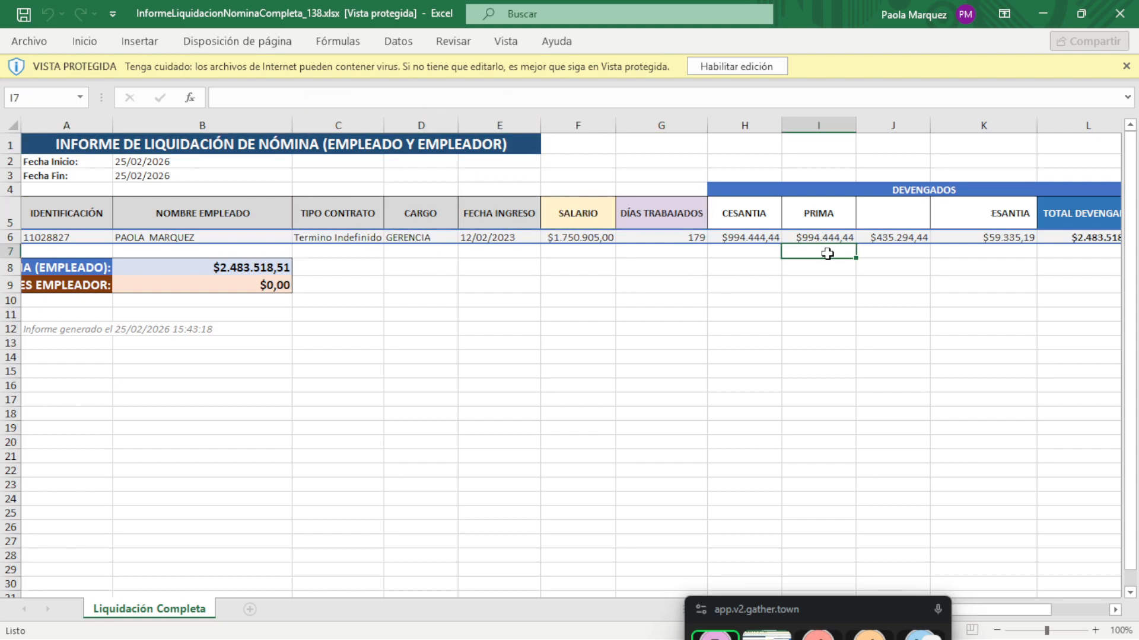
{"action": "key", "text": "Right"}
{"action": "key", "text": "Right"}
{"action": "key", "text": "Right"}
{"action": "key", "text": "Right"}
{"action": "key", "text": "Right"}
{"action": "key", "text": "Right"}
{"action": "key", "text": "Right"}
{"action": "key", "text": "Right"}
{"action": "key", "text": "Right"}
{"action": "key", "text": "Right"}
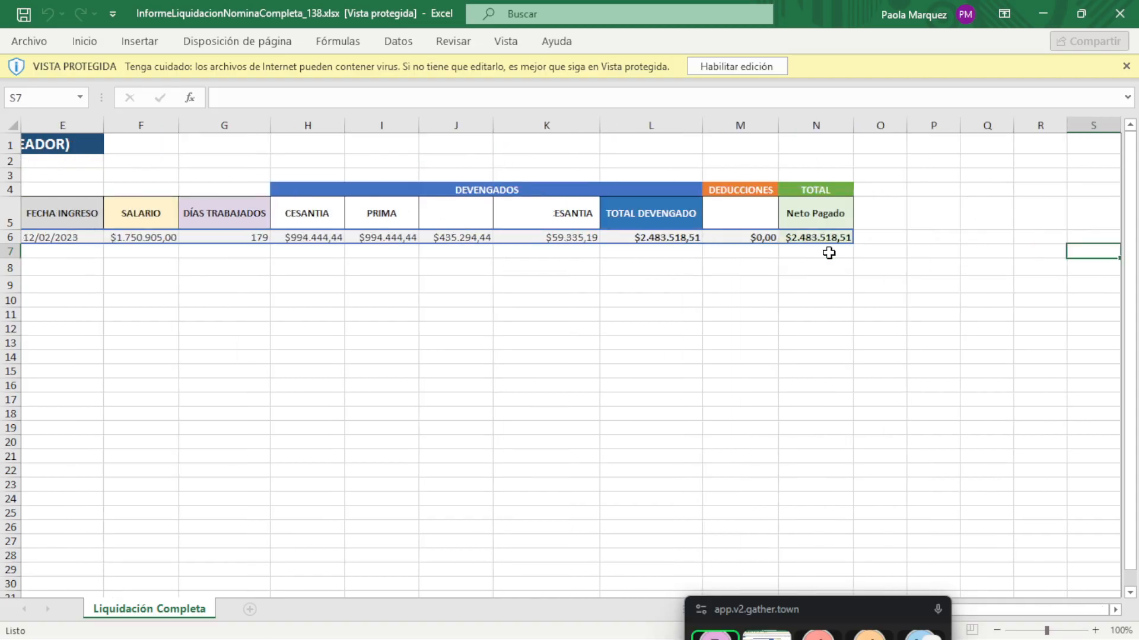
{"action": "key", "text": "Left"}
{"action": "key", "text": "Left"}
{"action": "key", "text": "Left"}
{"action": "key", "text": "Left"}
{"action": "key", "text": "Left"}
{"action": "key", "text": "Left"}
{"action": "key", "text": "Left"}
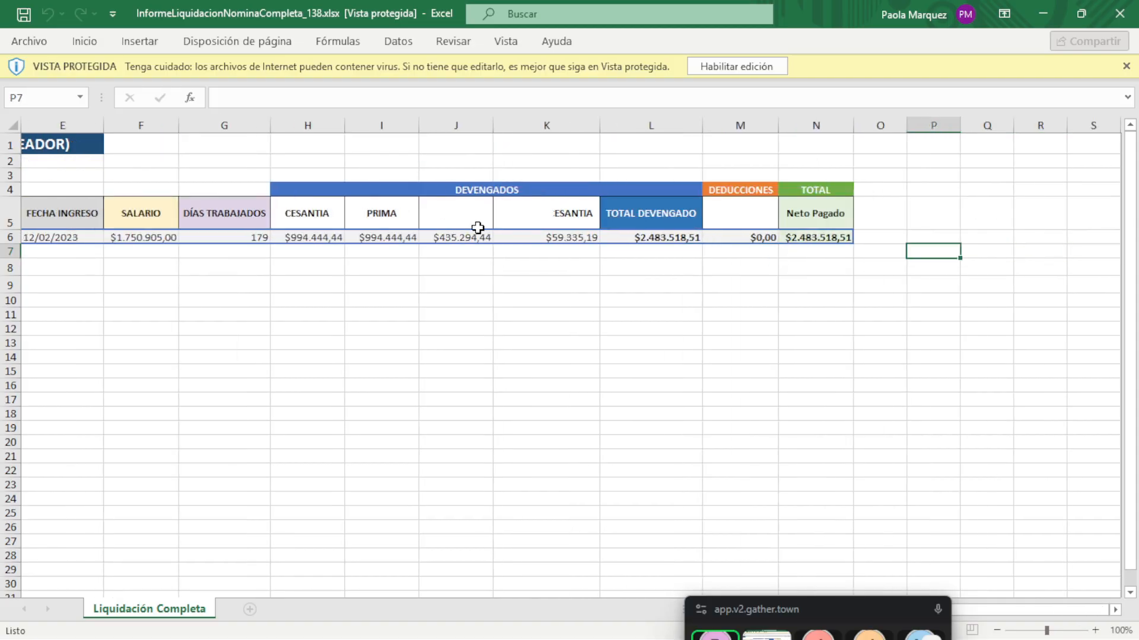
{"action": "key", "text": "Left"}
{"action": "key", "text": "Left"}
{"action": "key", "text": "Left"}
{"action": "key", "text": "Left"}
{"action": "key", "text": "Left"}
{"action": "key", "text": "Left"}
{"action": "key", "text": "Left"}
{"action": "key", "text": "Left"}
{"action": "key", "text": "Left"}
{"action": "key", "text": "Left"}
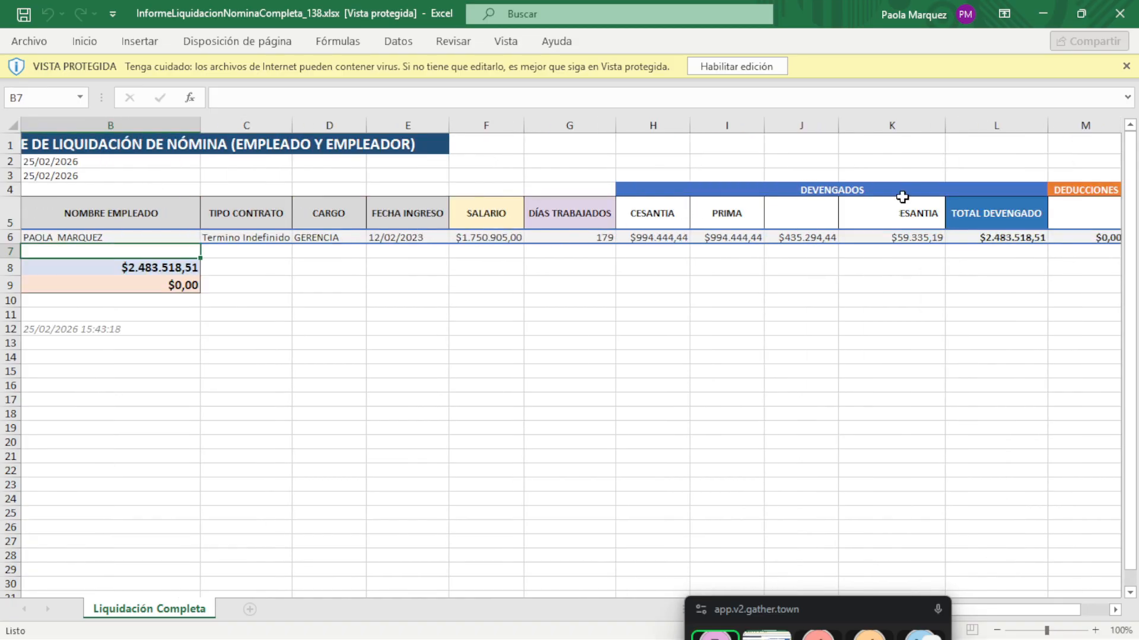
Examine the DEVENGADOS headings, TOTAL DEVENGADO and the DEDUCCIONES column in the report.
{"action": "left_click_drag", "start_coordinate": [841, 179], "coordinate": [856, 255]}
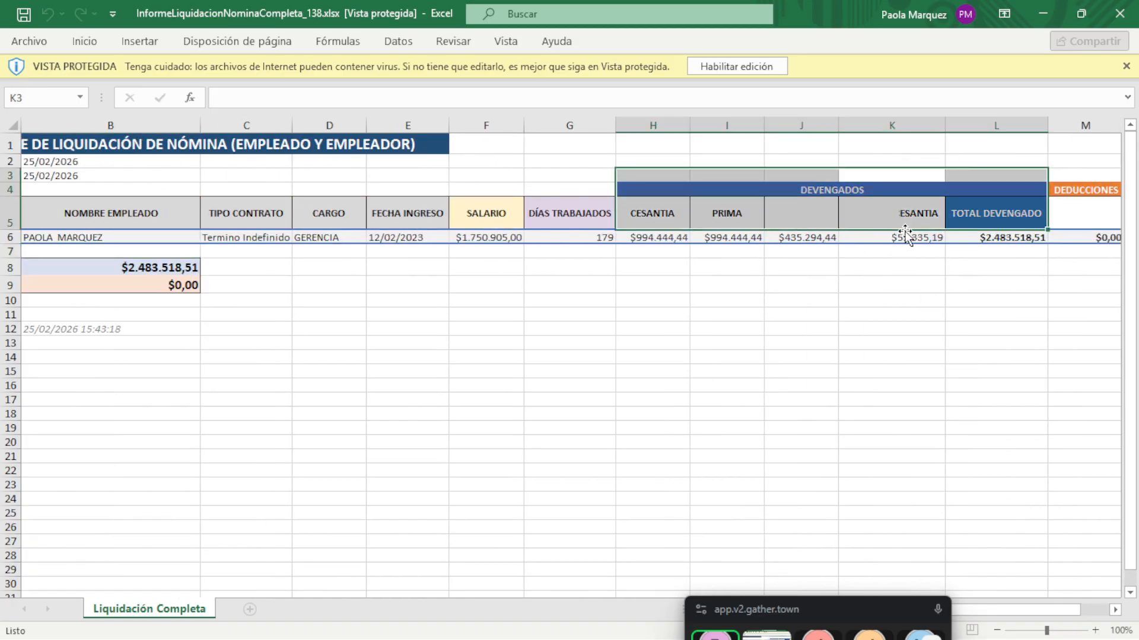
{"action": "left_click", "coordinate": [1022, 214]}
{"action": "key", "text": "Right"}
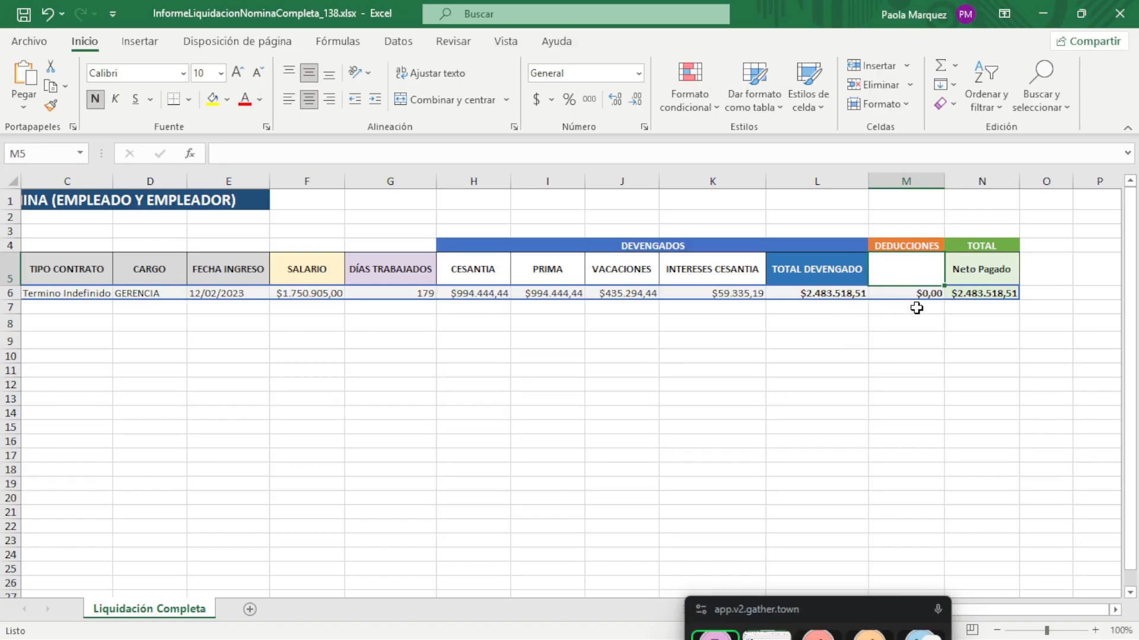
Close the LIQUIDACION 2026 report workbook and switch back to the general payroll settlement page in SaludPlus.
{"action": "left_click", "coordinate": [1119, 13]}
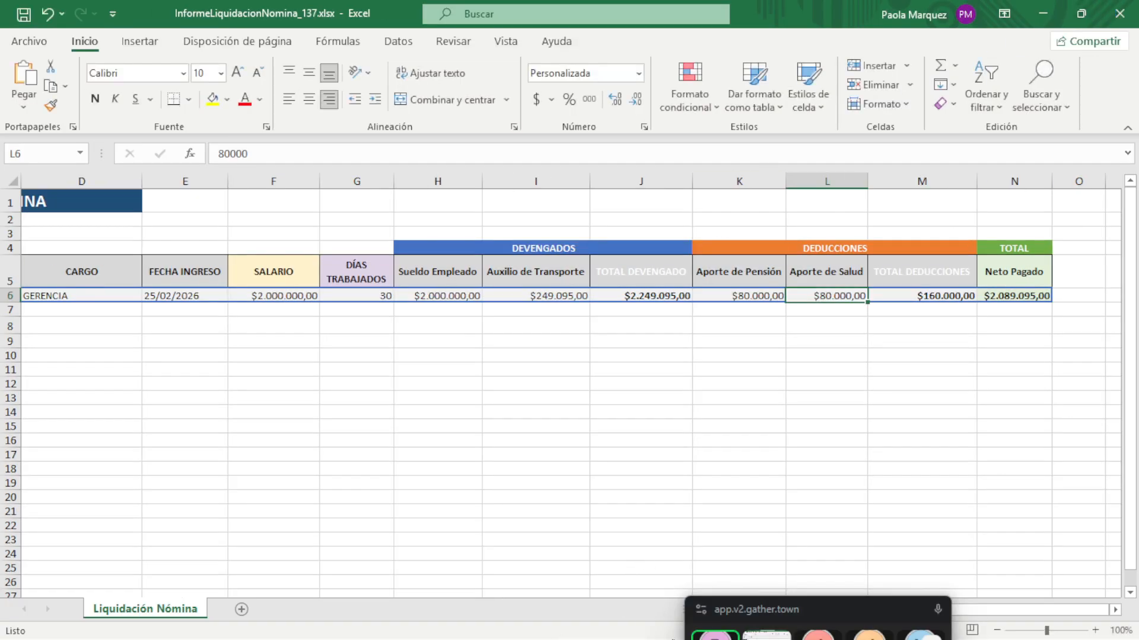
{"action": "mouse_move", "coordinate": [555, 626]}
{"action": "left_click", "coordinate": [617, 629]}
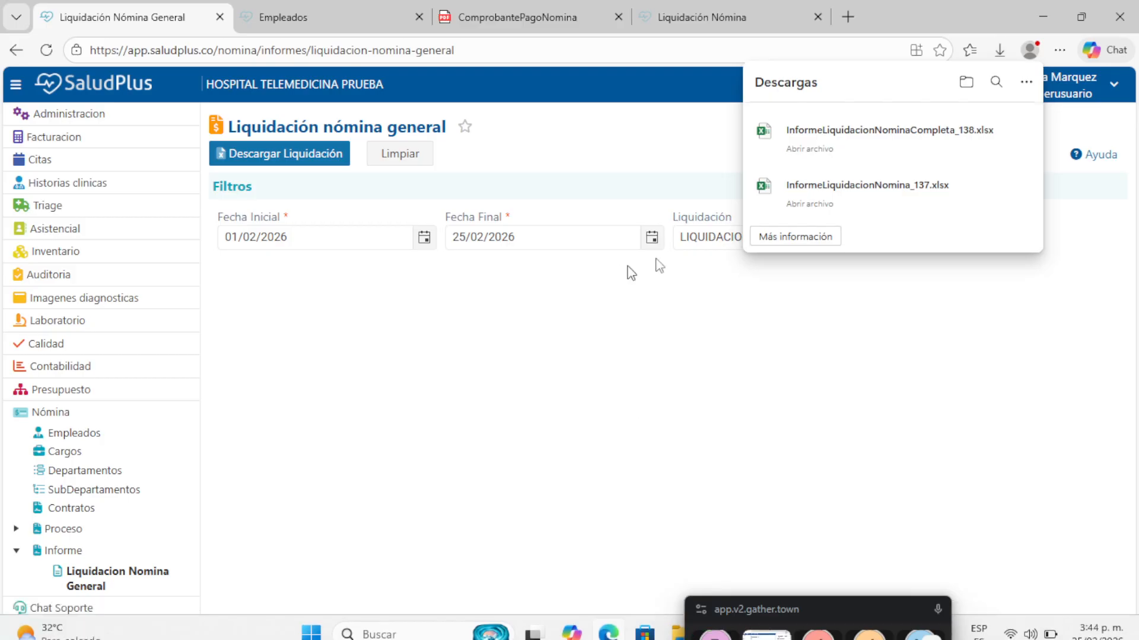
Set the report period from 01/01/2026 to 31/01/2026.
{"action": "left_click", "coordinate": [877, 239]}
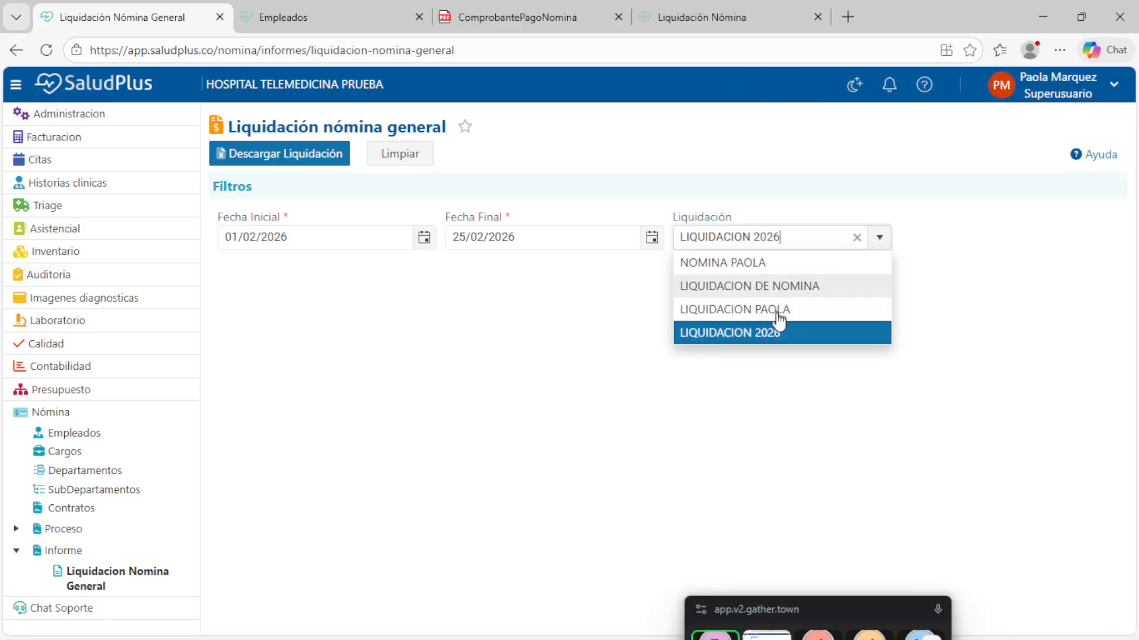
{"action": "left_click", "coordinate": [424, 242]}
{"action": "left_click", "coordinate": [249, 349]}
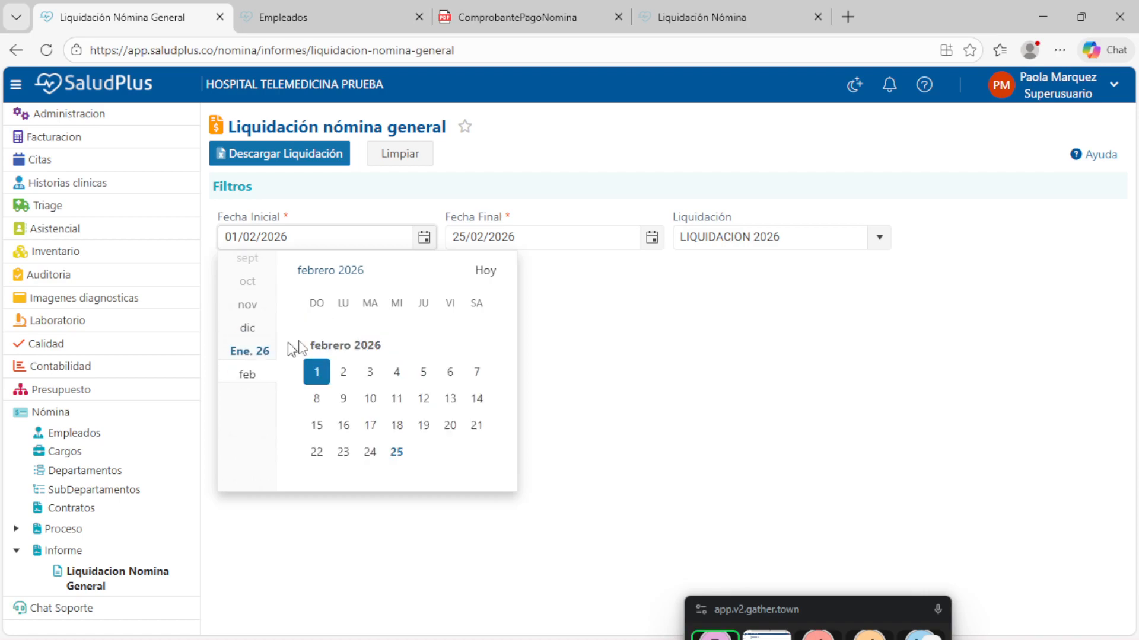
{"action": "left_click", "coordinate": [413, 334]}
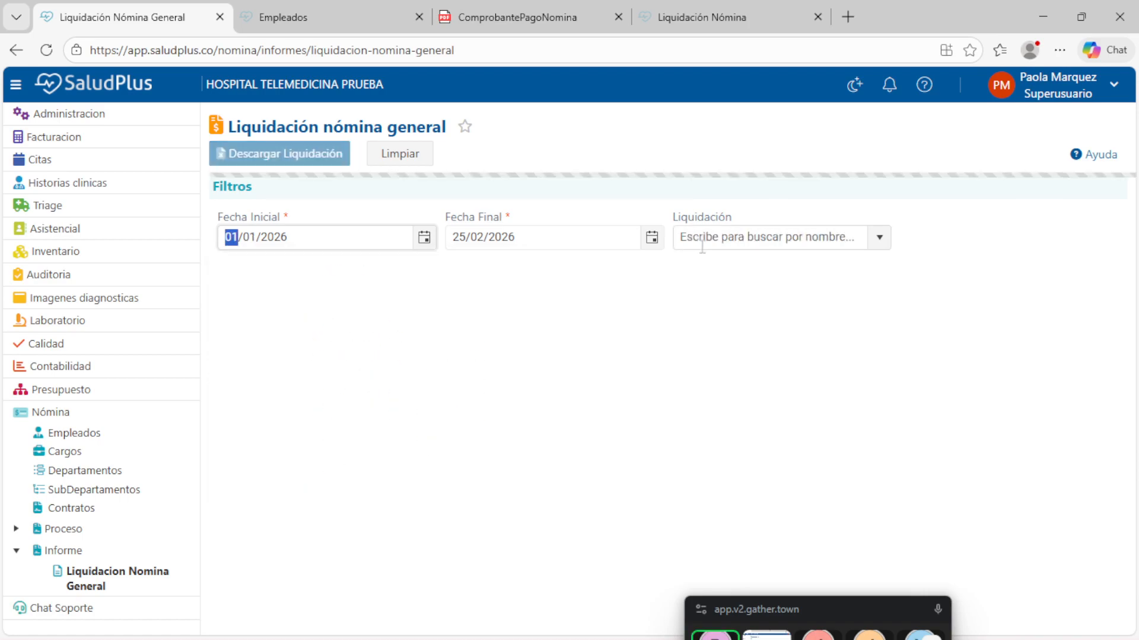
{"action": "left_click", "coordinate": [654, 241]}
{"action": "left_click", "coordinate": [477, 354]}
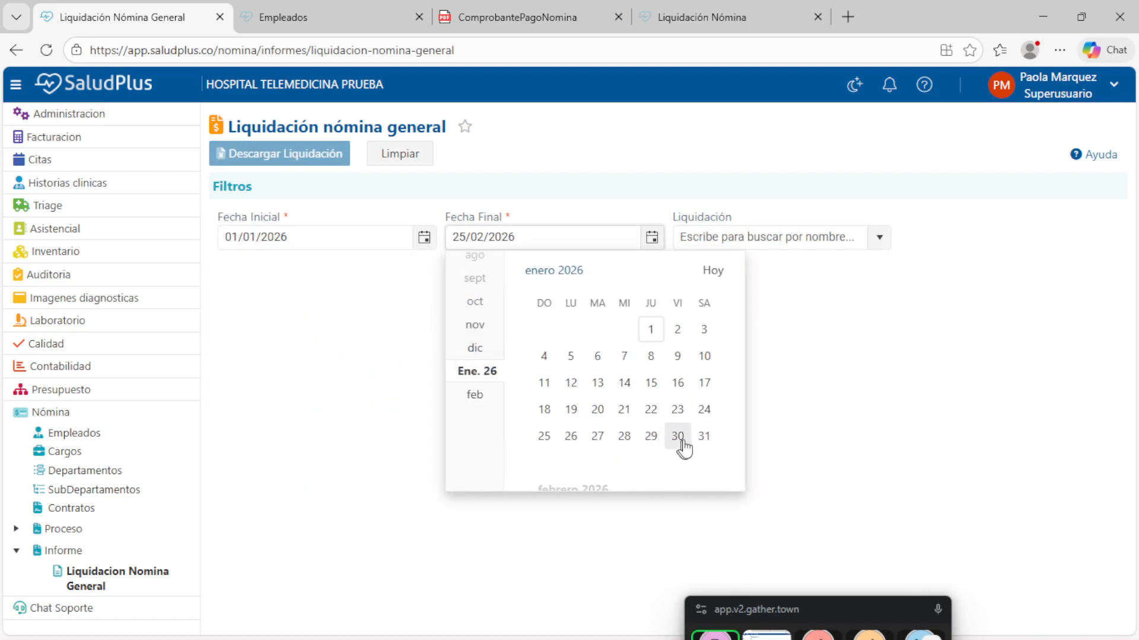
{"action": "left_click", "coordinate": [704, 437]}
Download the report for the LIQUIDACION ENERO 2026 settlement and enable editing in the opened Excel workbook.
{"action": "left_click", "coordinate": [890, 239]}
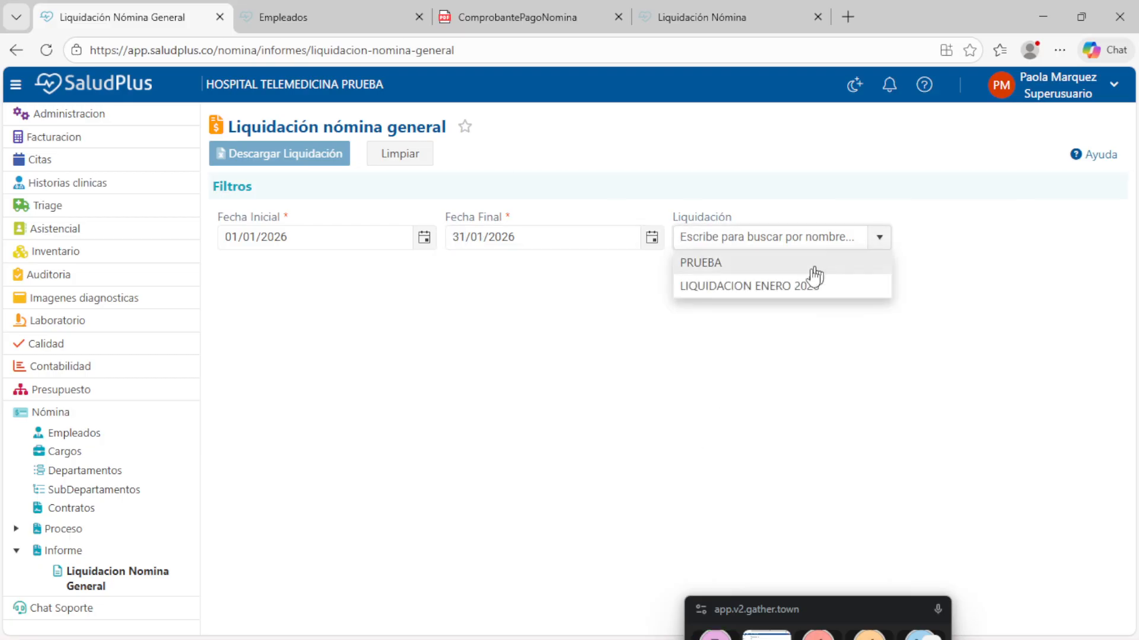
{"action": "left_click", "coordinate": [798, 289]}
{"action": "left_click", "coordinate": [261, 157]}
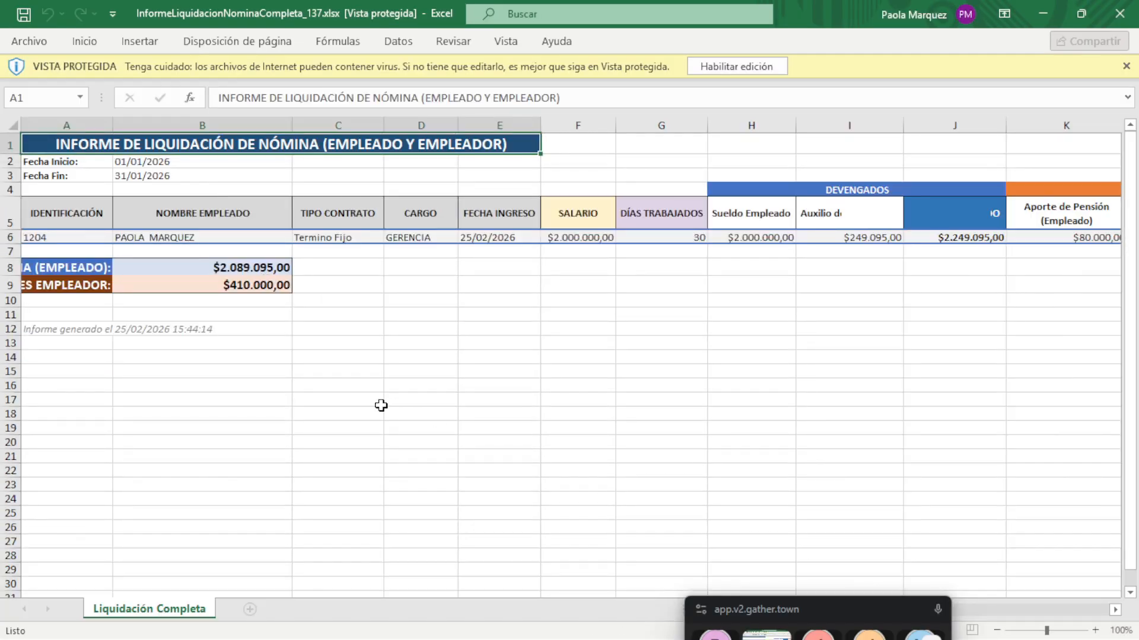
{"action": "left_click", "coordinate": [542, 249]}
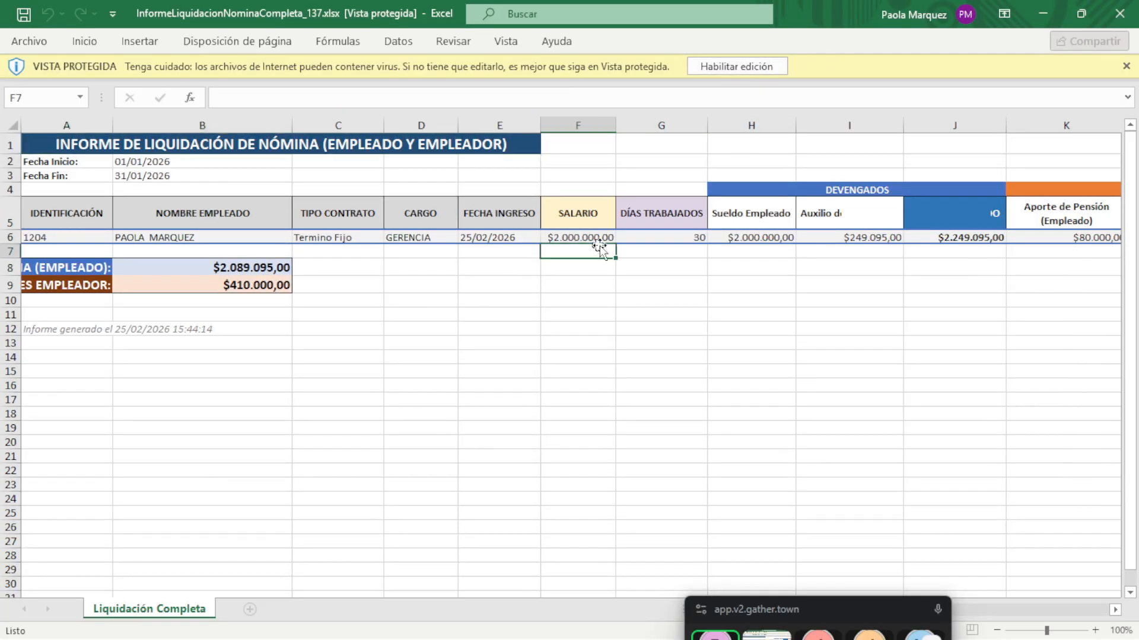
{"action": "left_click", "coordinate": [736, 65]}
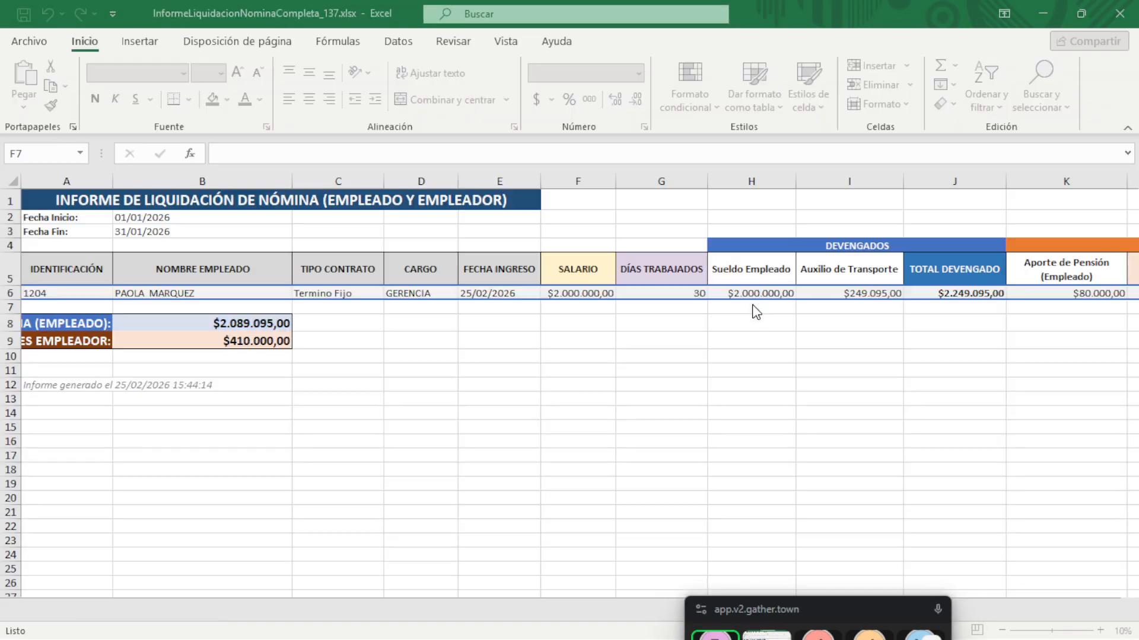
Look across the employee's row from Sueldo Empleado through the DEVENGADOS and DEDUCCIONES columns to Neto Pagado.
{"action": "left_click", "coordinate": [746, 309]}
{"action": "key", "text": "Right"}
{"action": "key", "text": "Right"}
{"action": "key", "text": "Right"}
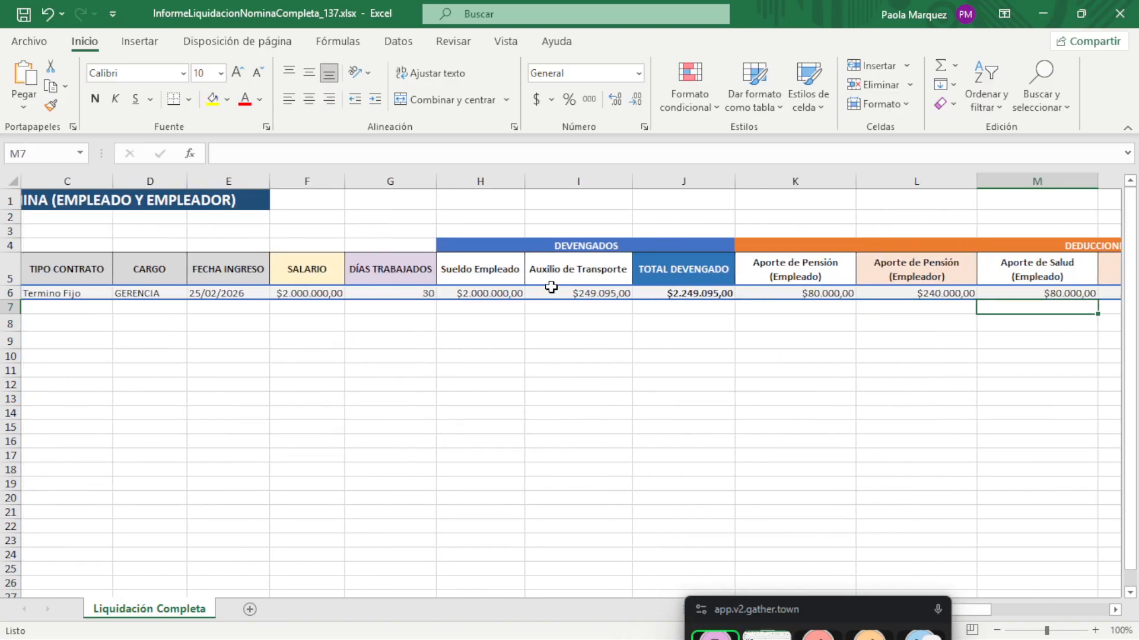
{"action": "left_click", "coordinate": [724, 293]}
{"action": "left_click", "coordinate": [795, 287]}
{"action": "key", "text": "ctrl+Right"}
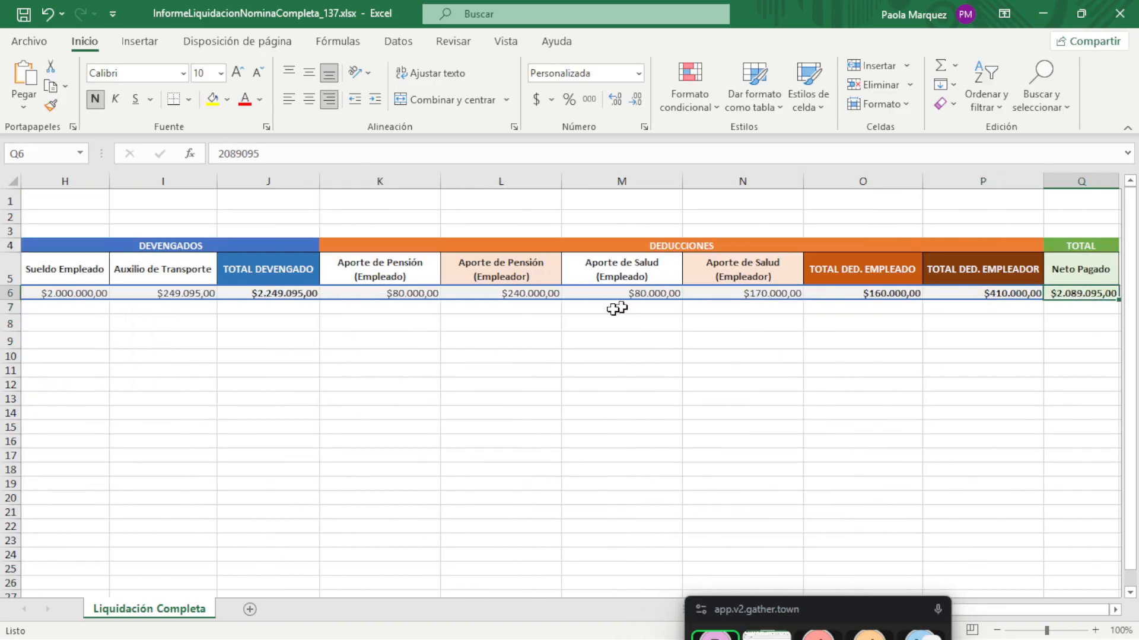
Examine the employee and employer pension and health contribution headings and amounts under DEDUCCIONES.
{"action": "left_click", "coordinate": [356, 270]}
{"action": "left_click", "coordinate": [393, 290]}
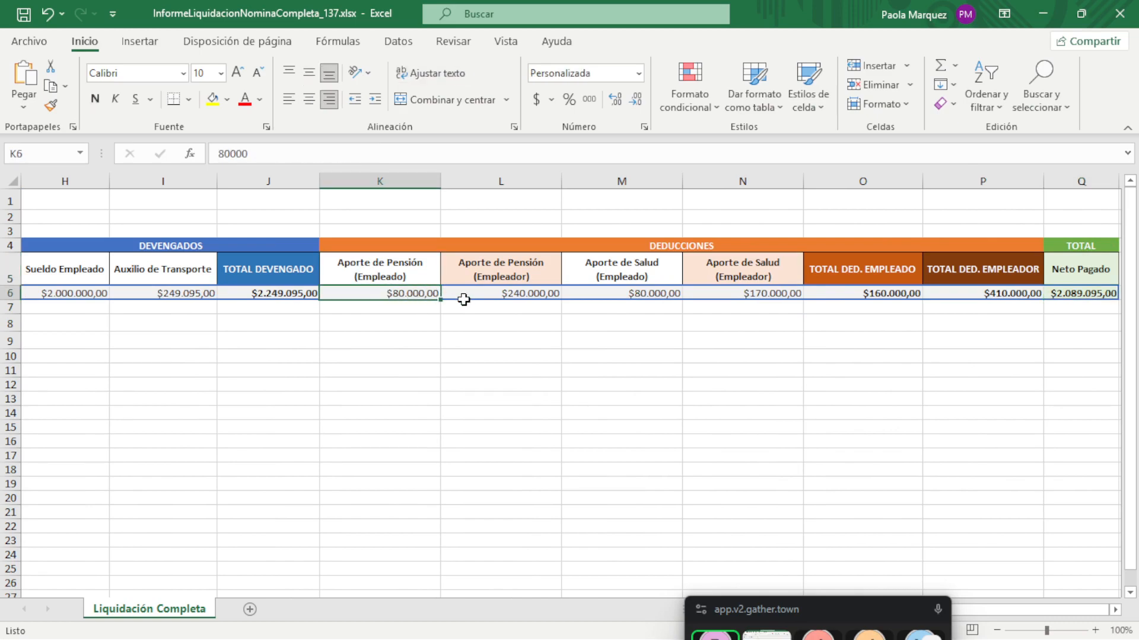
{"action": "left_click", "coordinate": [497, 265]}
{"action": "left_click", "coordinate": [536, 299]}
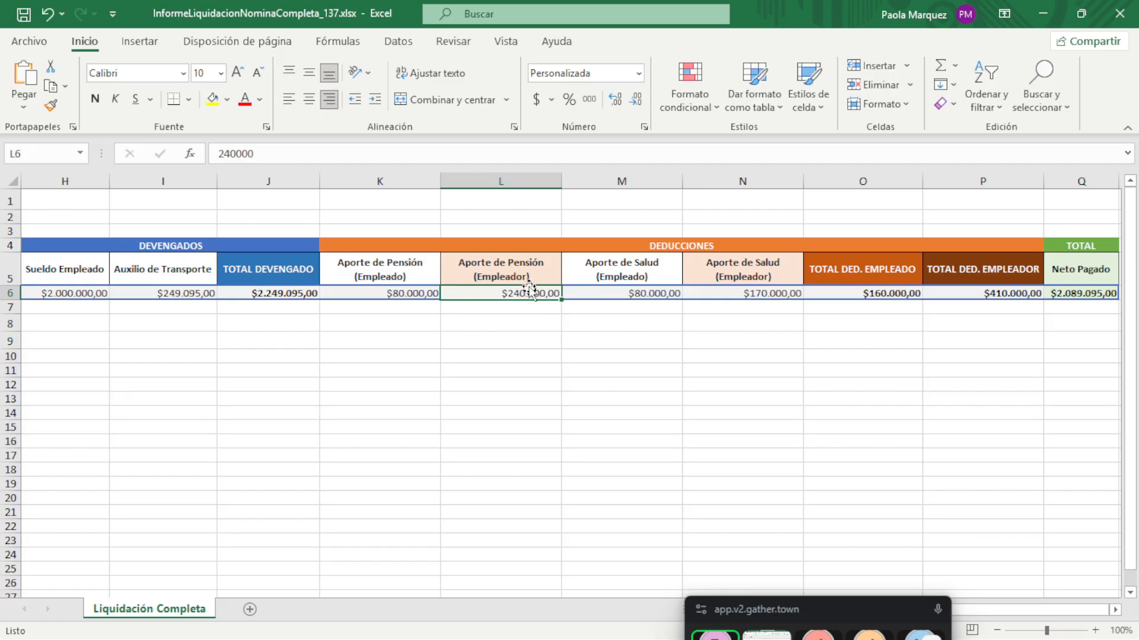
{"action": "left_click", "coordinate": [418, 296]}
{"action": "left_click", "coordinate": [643, 263]}
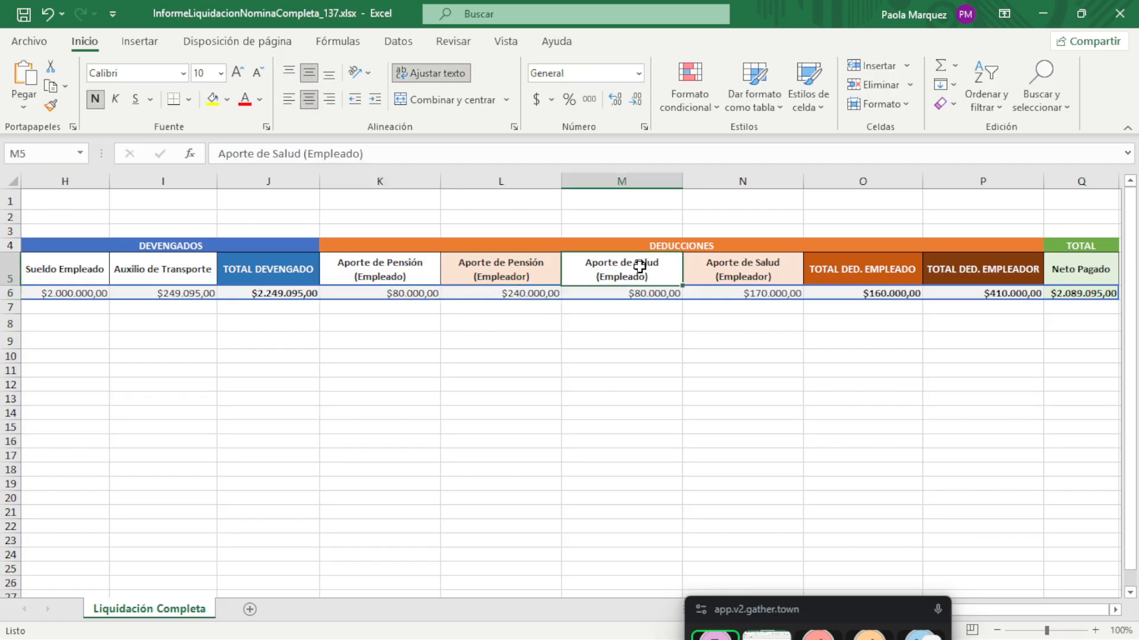
{"action": "left_click", "coordinate": [649, 293]}
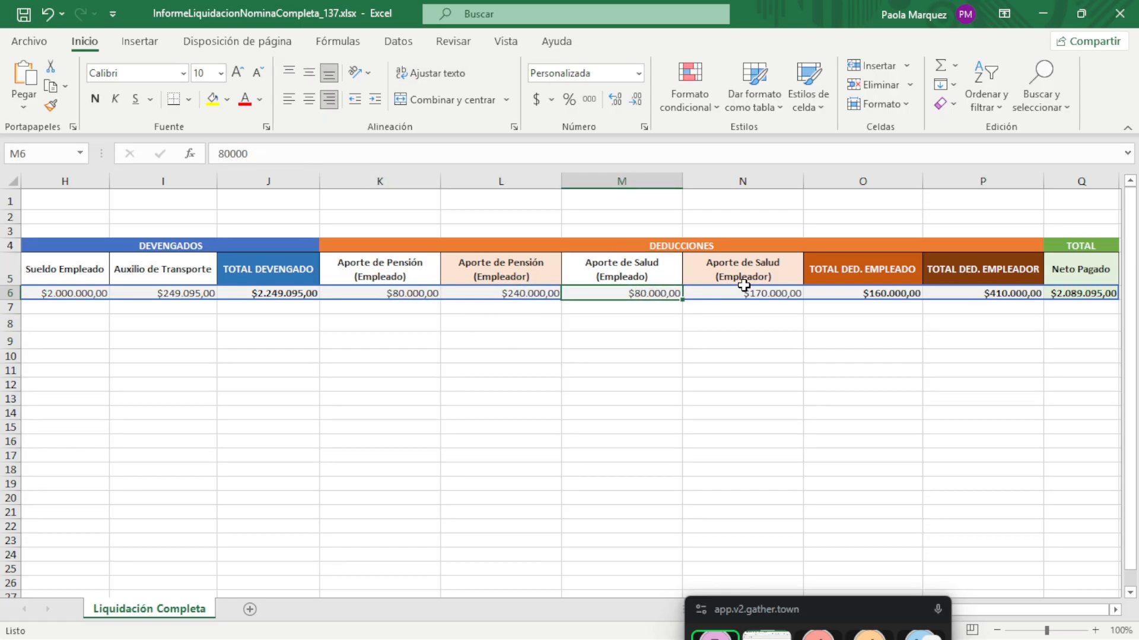
{"action": "left_click", "coordinate": [745, 262]}
{"action": "left_click", "coordinate": [777, 295]}
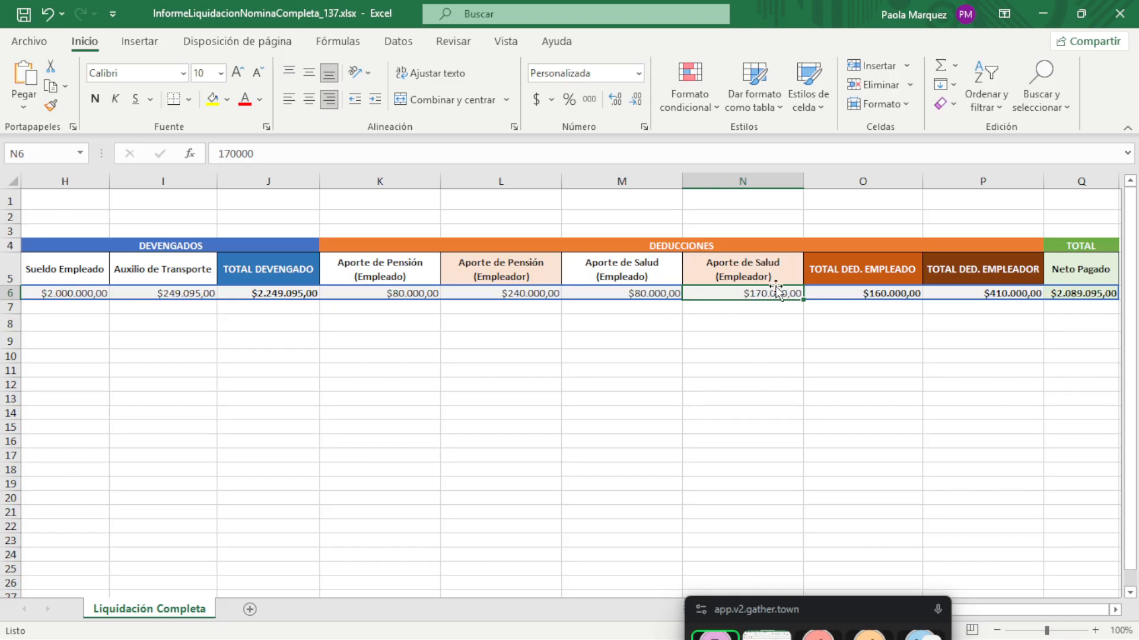
Compare the employer's pension and health contributions with the employee's contributions once more.
{"action": "left_click", "coordinate": [525, 292]}
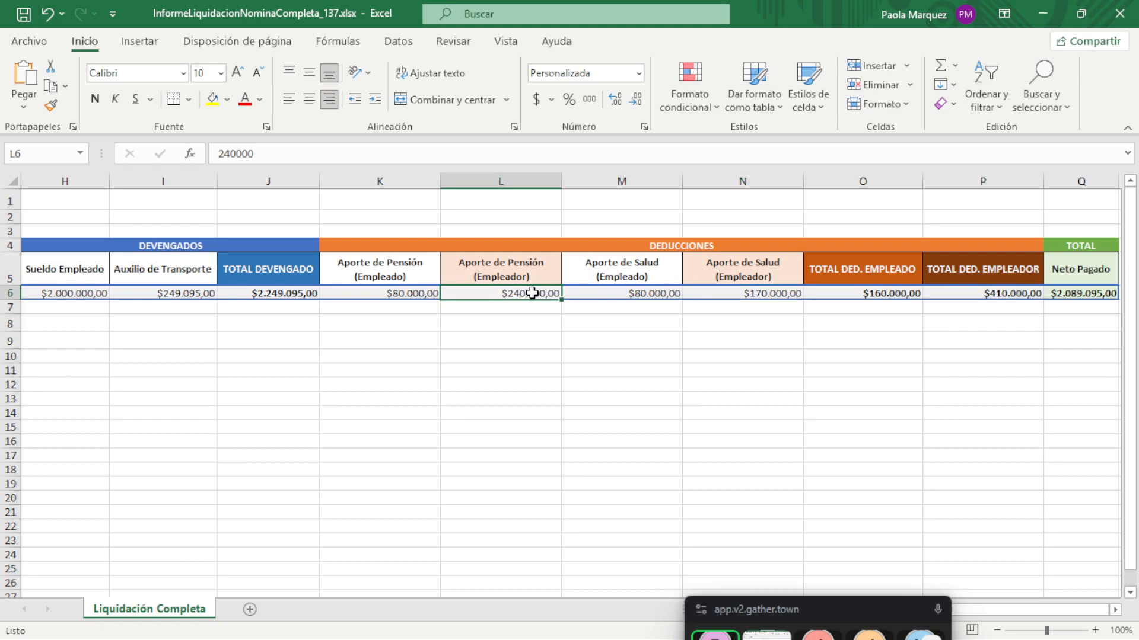
{"action": "left_click", "coordinate": [397, 291]}
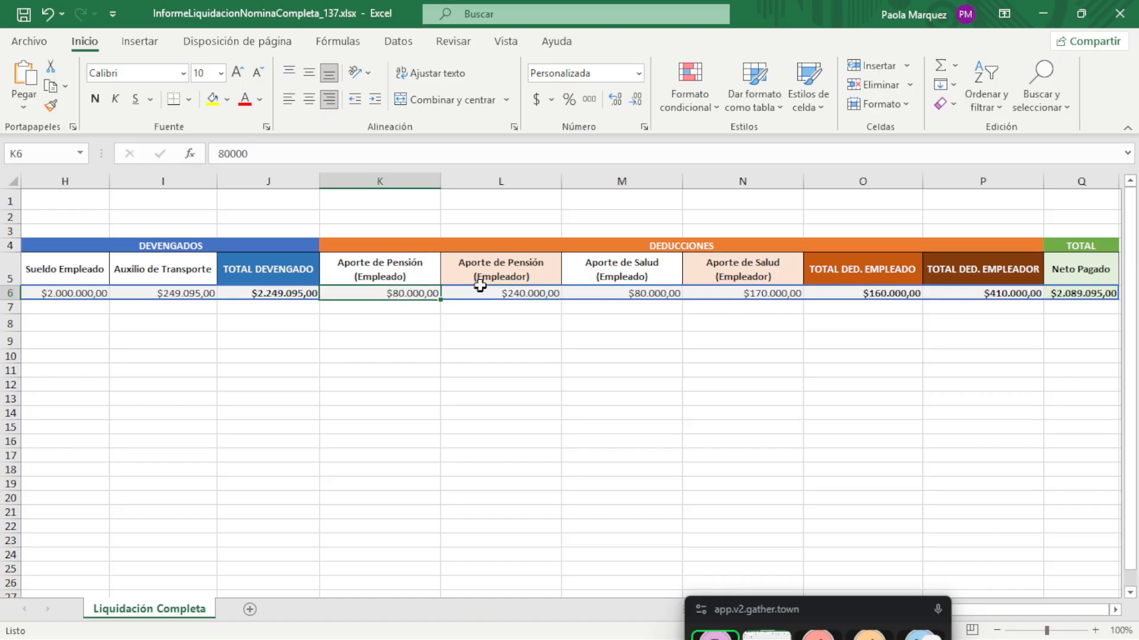
{"action": "left_click", "coordinate": [532, 294]}
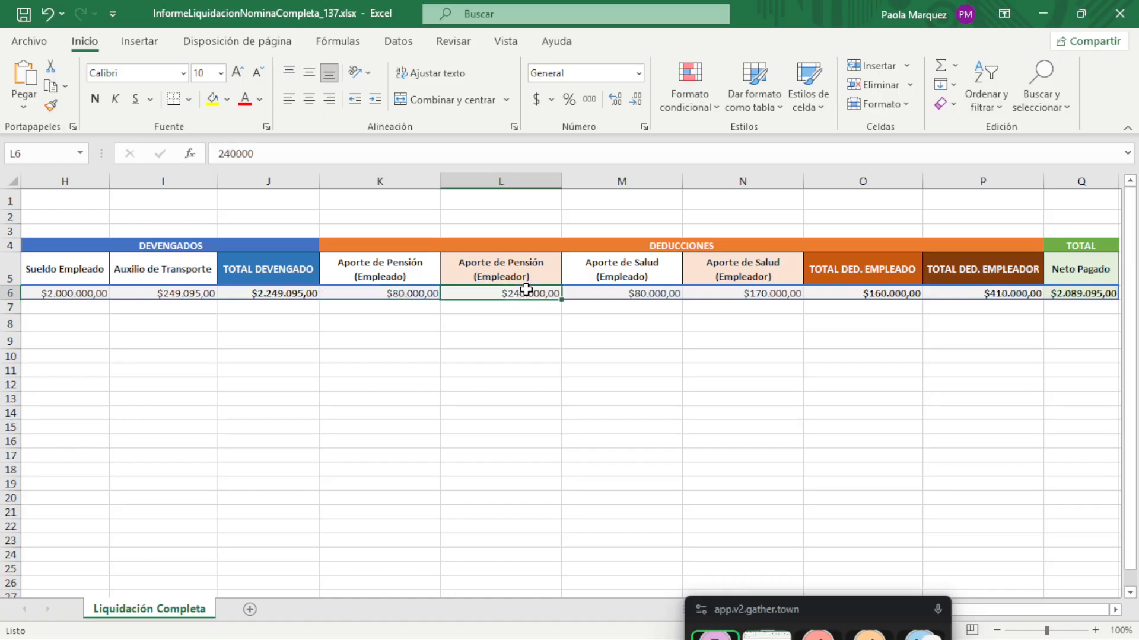
{"action": "left_click", "coordinate": [546, 322]}
{"action": "left_click", "coordinate": [534, 267]}
{"action": "left_click", "coordinate": [670, 282]}
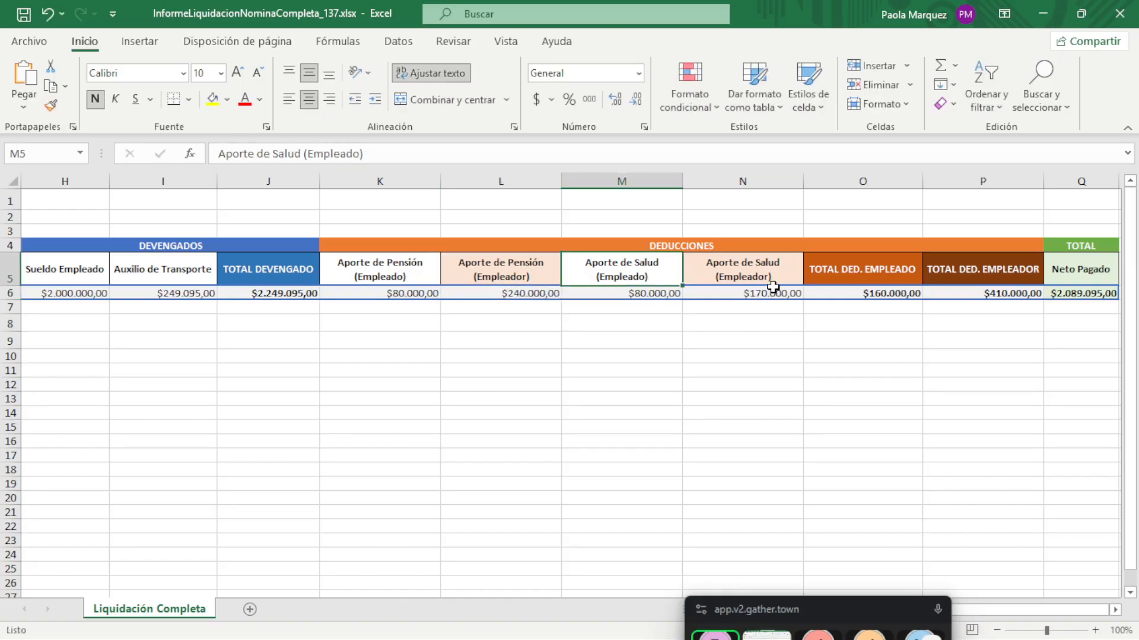
{"action": "left_click", "coordinate": [768, 293]}
Review the total employee deductions, total employer deductions and Neto Pagado in the employee's row.
{"action": "left_click", "coordinate": [885, 298]}
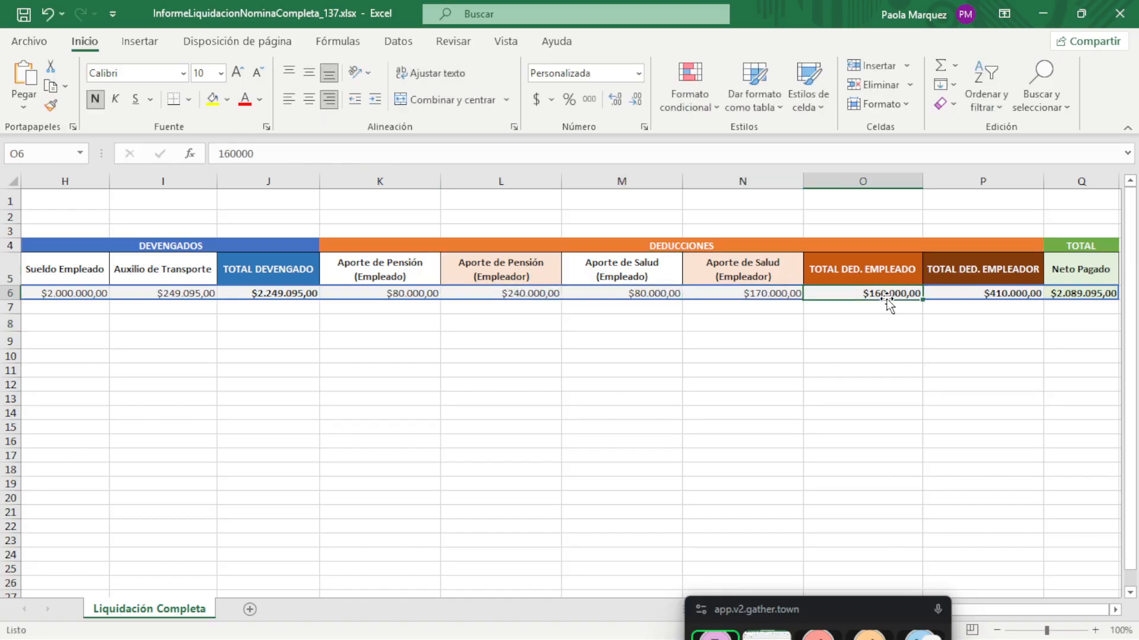
{"action": "key", "text": "Right"}
{"action": "key", "text": "Right"}
{"action": "key", "text": "Right"}
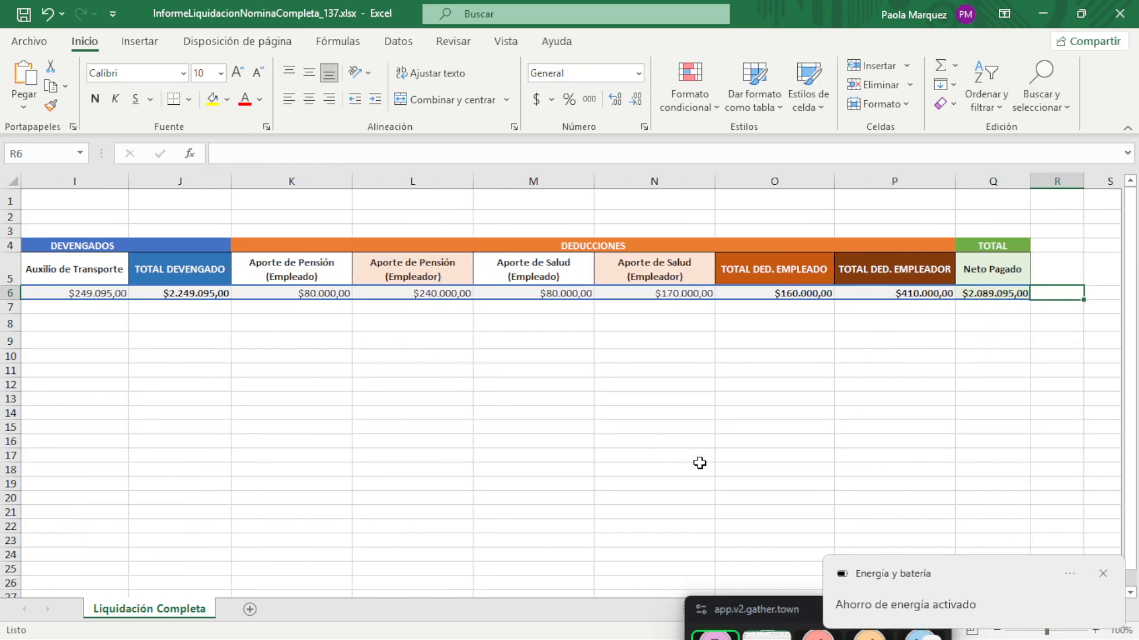
{"action": "left_click_drag", "start_coordinate": [756, 608], "coordinate": [829, 365]}
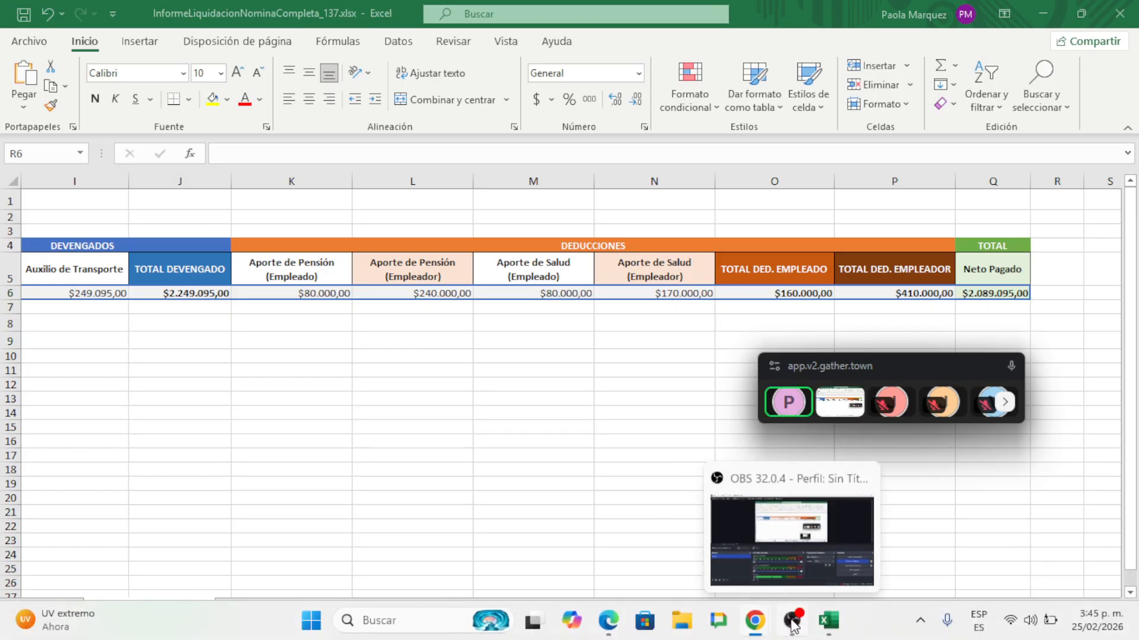
{"action": "left_click", "coordinate": [793, 622]}
{"action": "left_click", "coordinate": [1052, 464]}
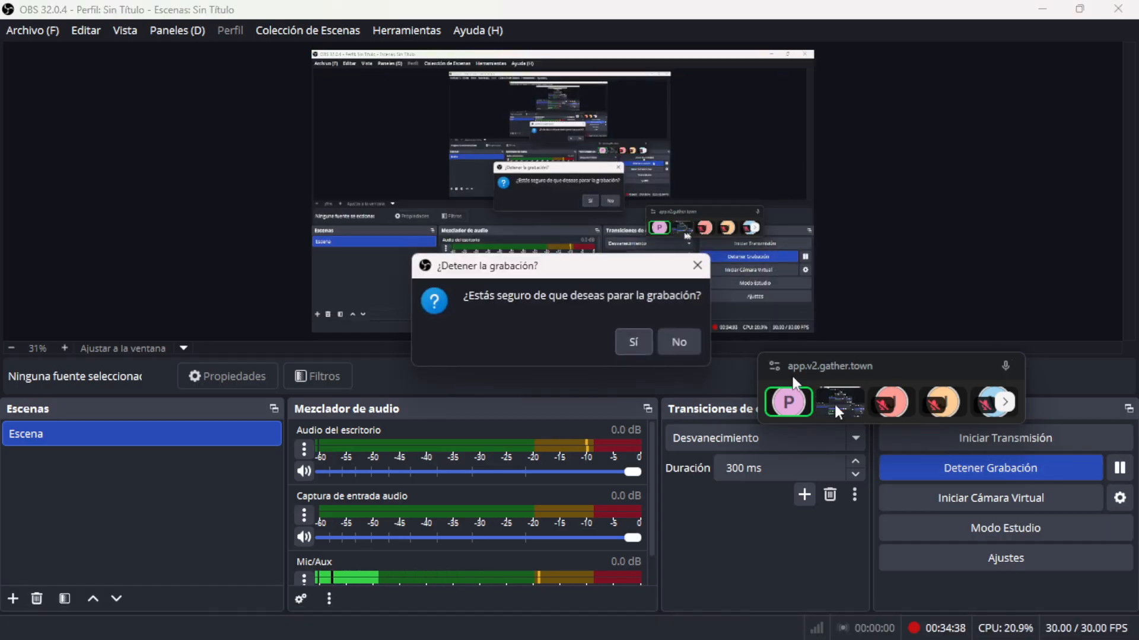